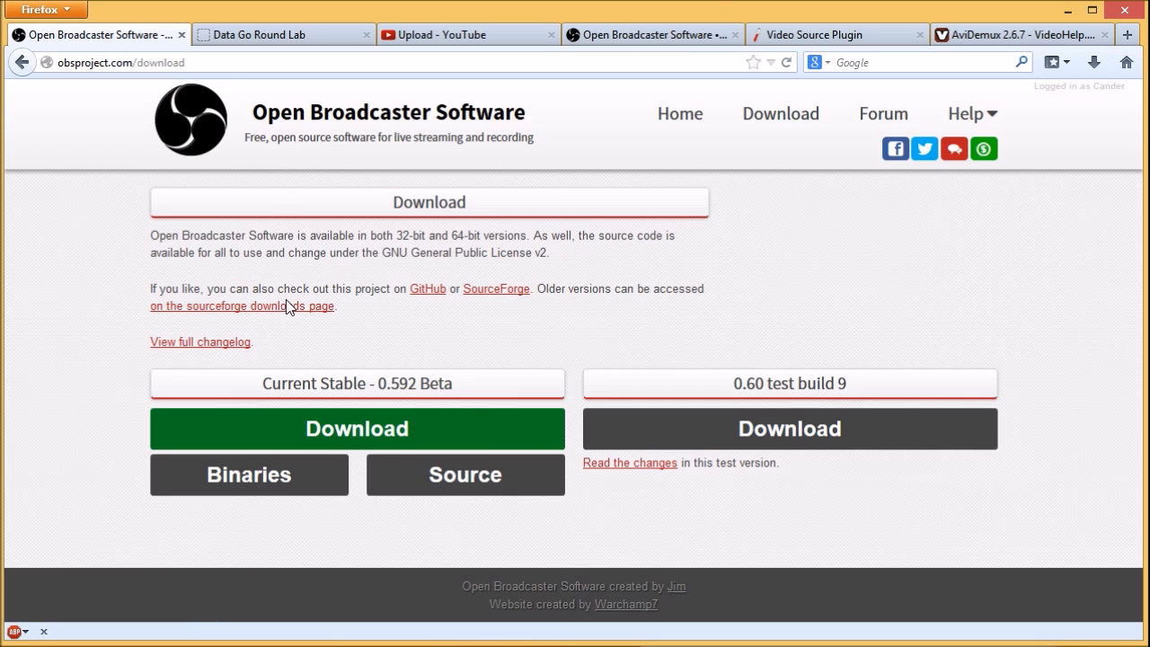
- Download the current stable 0.592 Beta build of Open Broadcaster Software and minimise the browser
click(784, 119)
click(302, 446)
click(1066, 13)
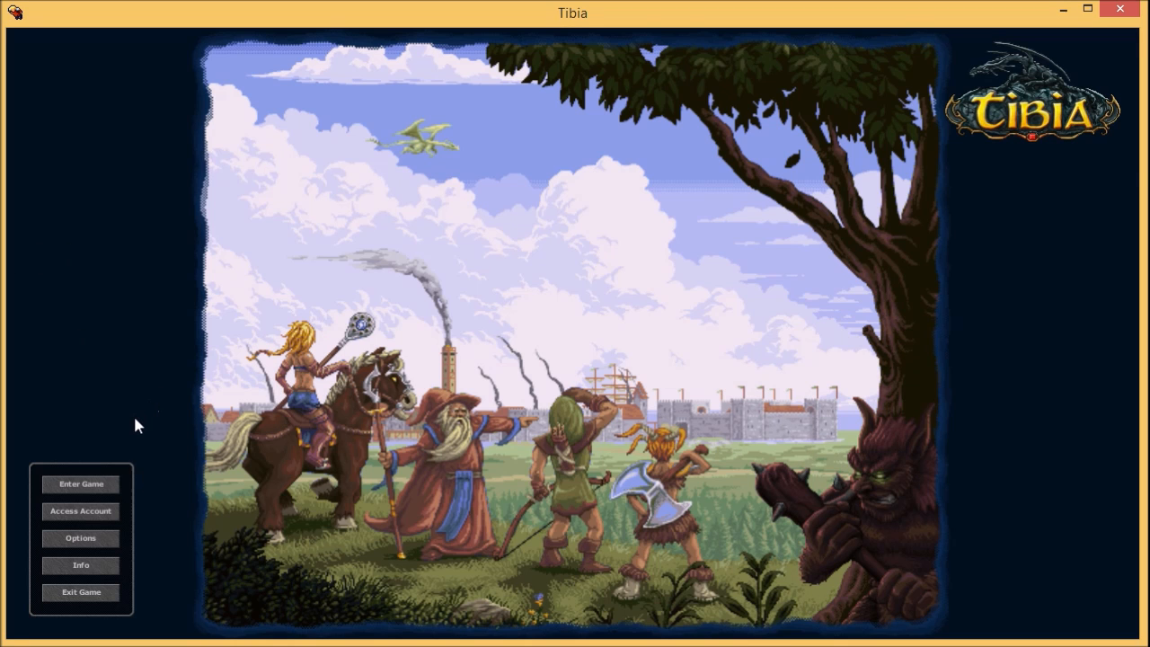
- Check Tibia's graphics options, including the window resolution and the advanced engine and framerate settings, and close the options
click(86, 539)
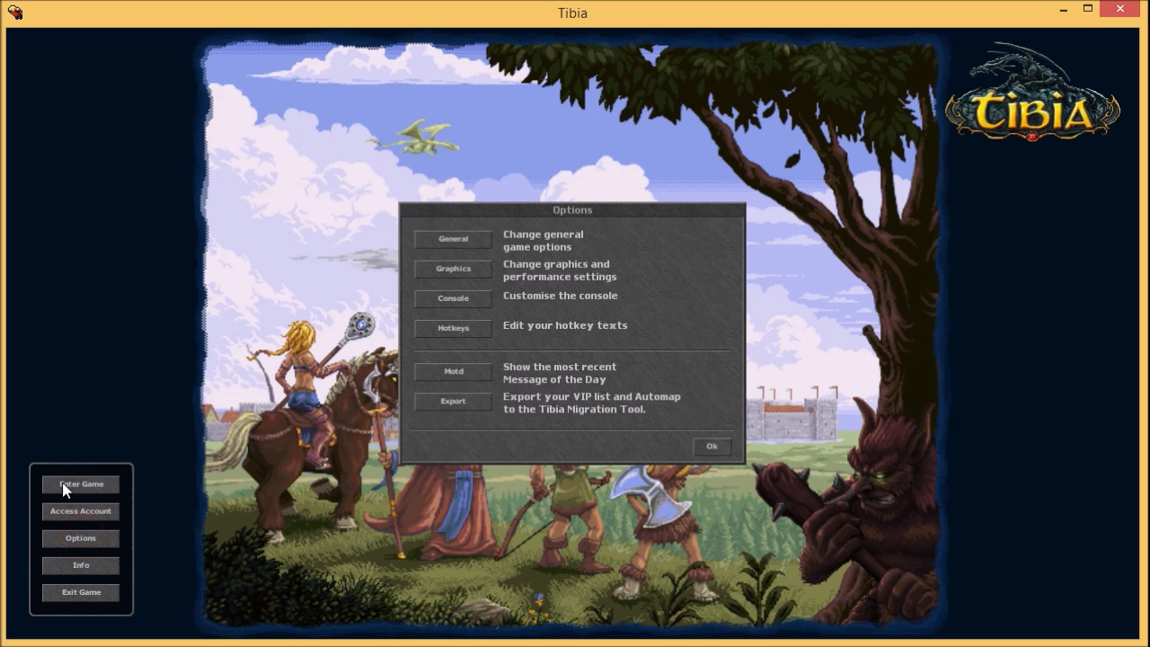
click(473, 272)
click(611, 394)
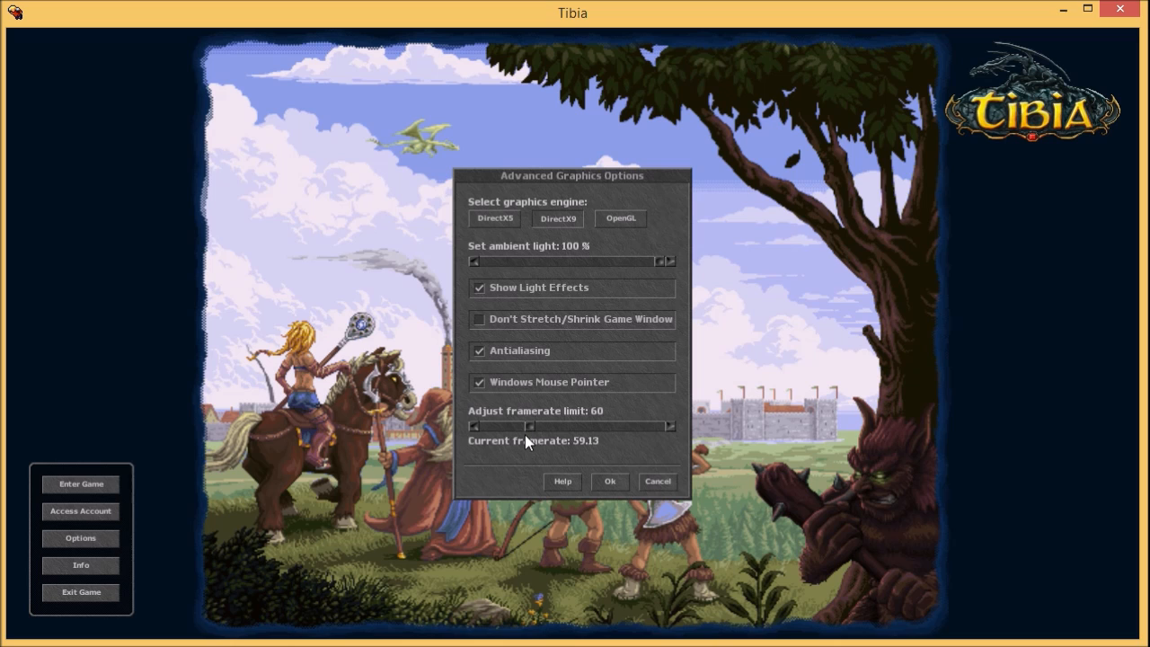
click(610, 485)
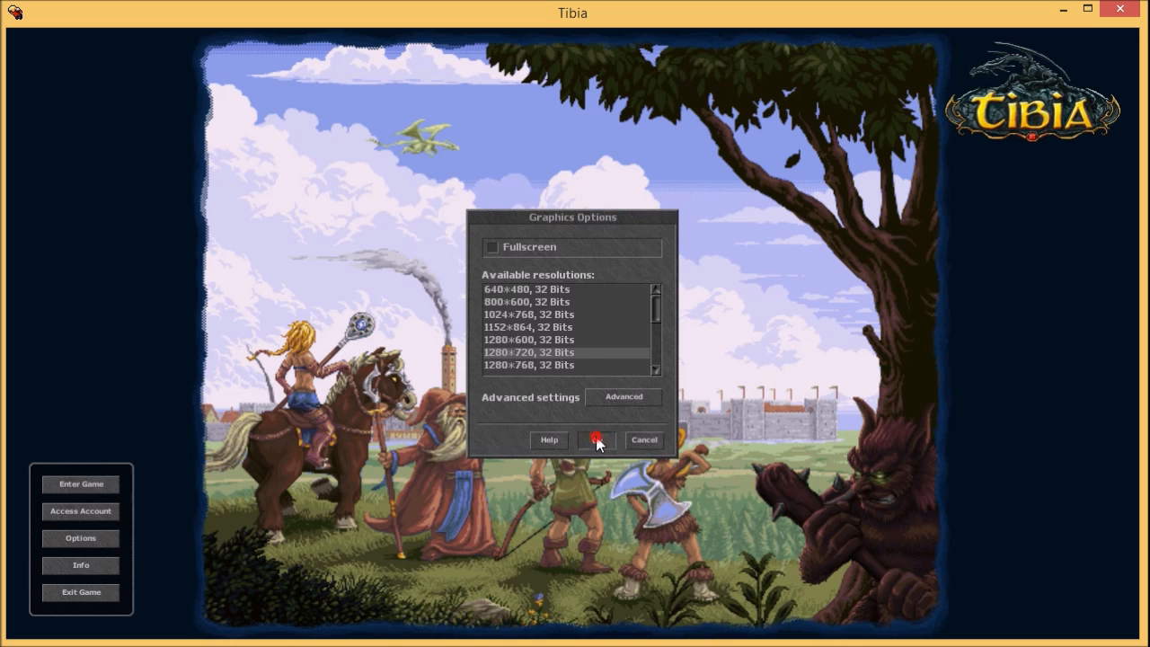
click(594, 437)
click(699, 443)
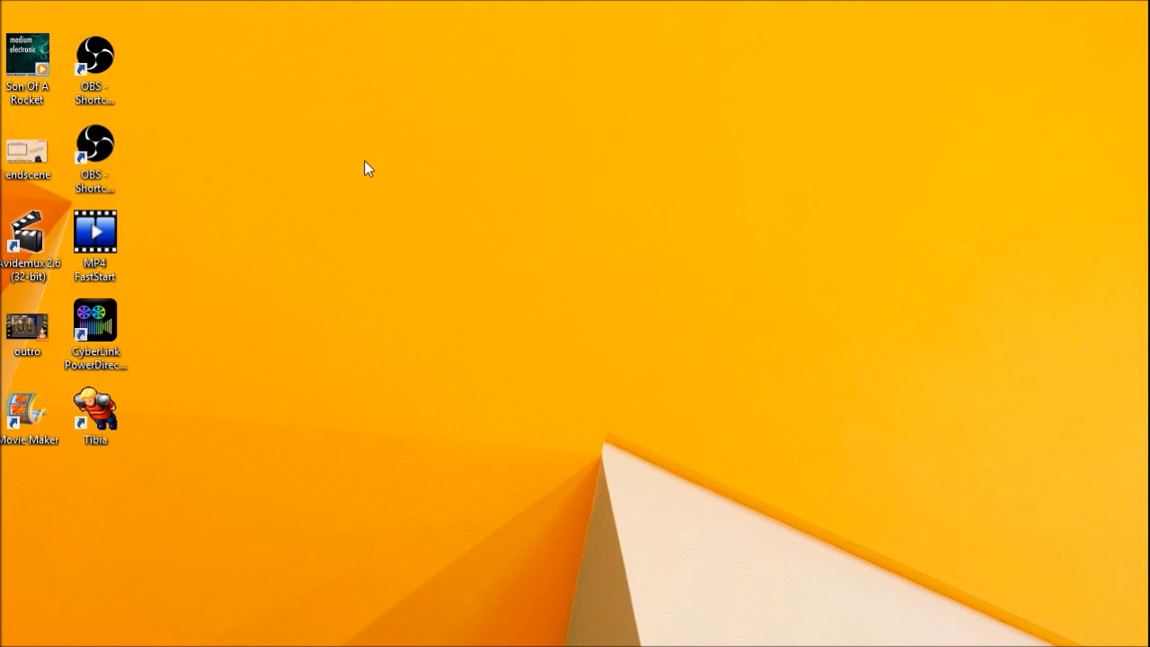
- Check the main display's resolution in the Windows screen resolution settings and close them
right_click(370, 176)
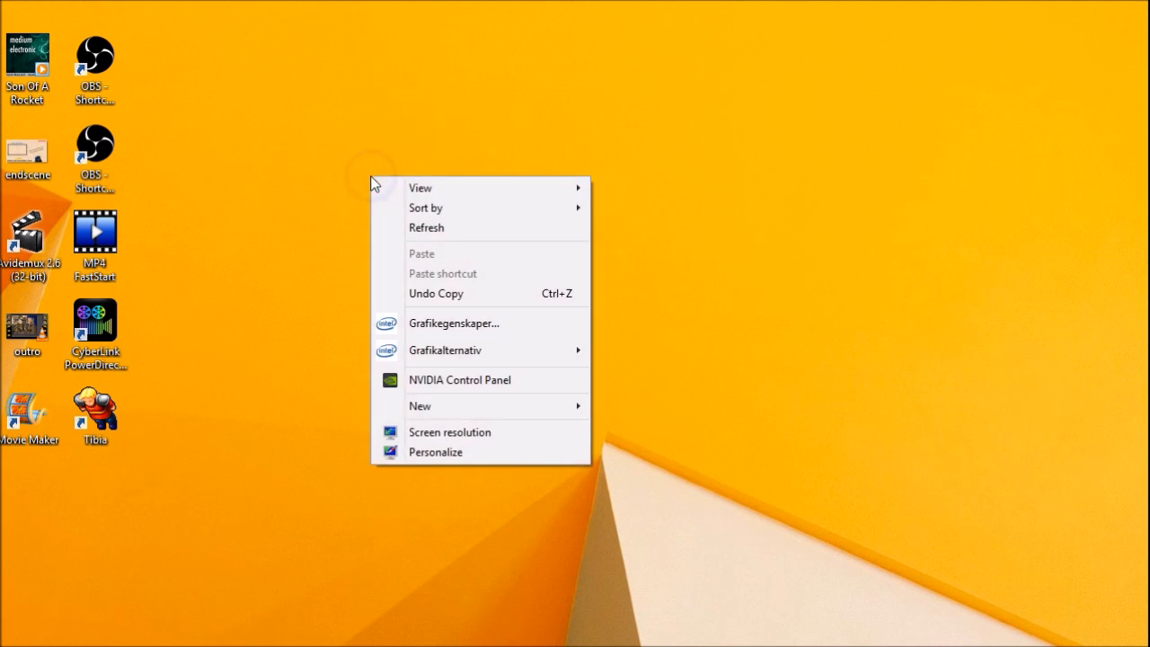
click(475, 430)
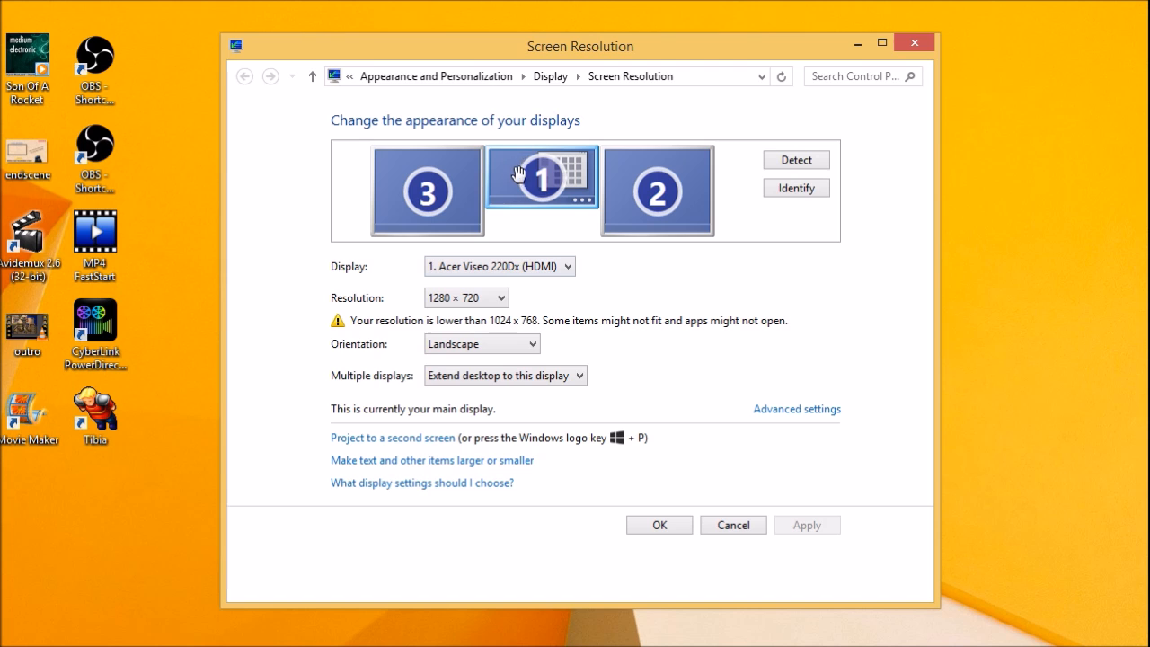
click(664, 524)
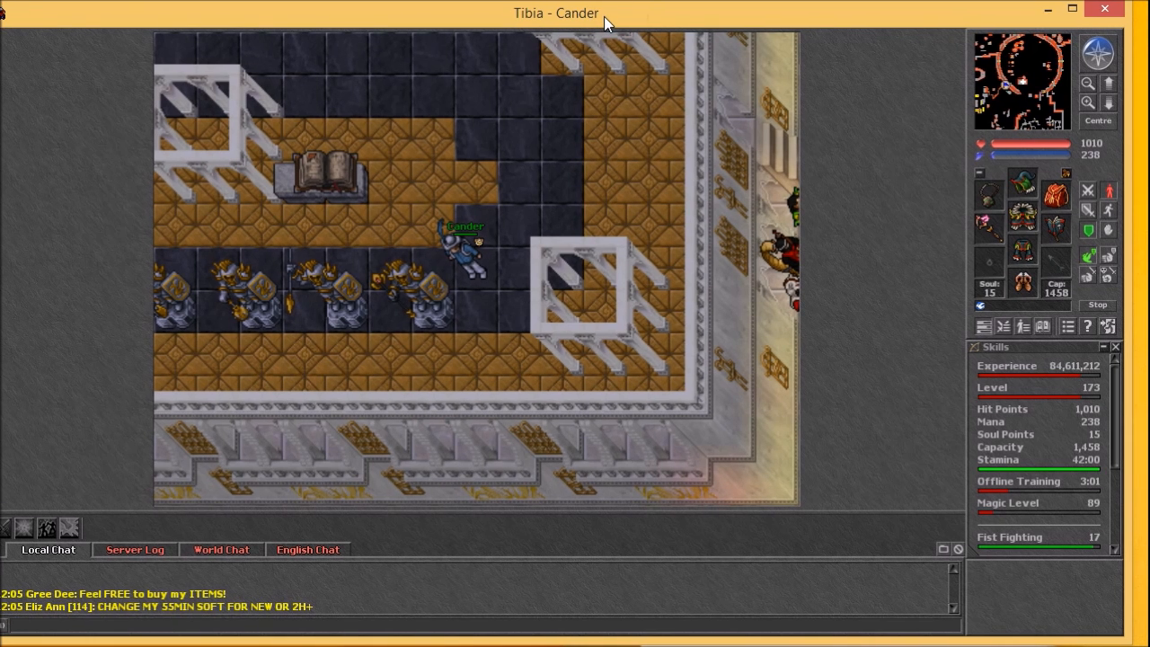
- Move the Tibia window off the main display so the desktop is clear
drag(603, 16, 0, 0)
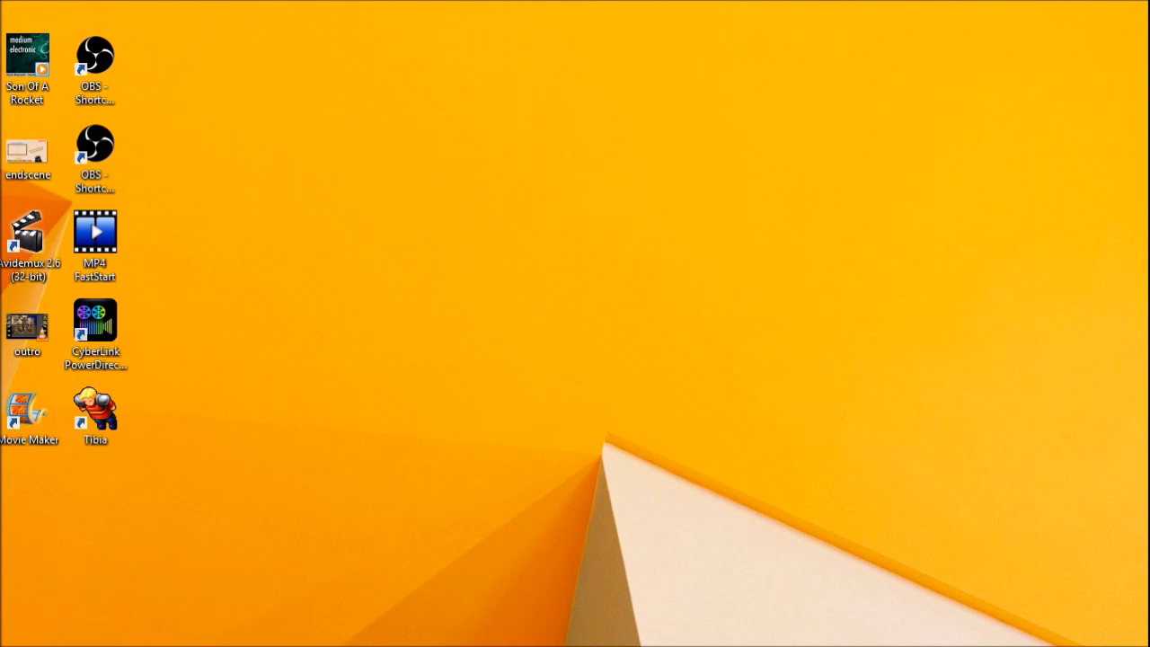
click(532, 182)
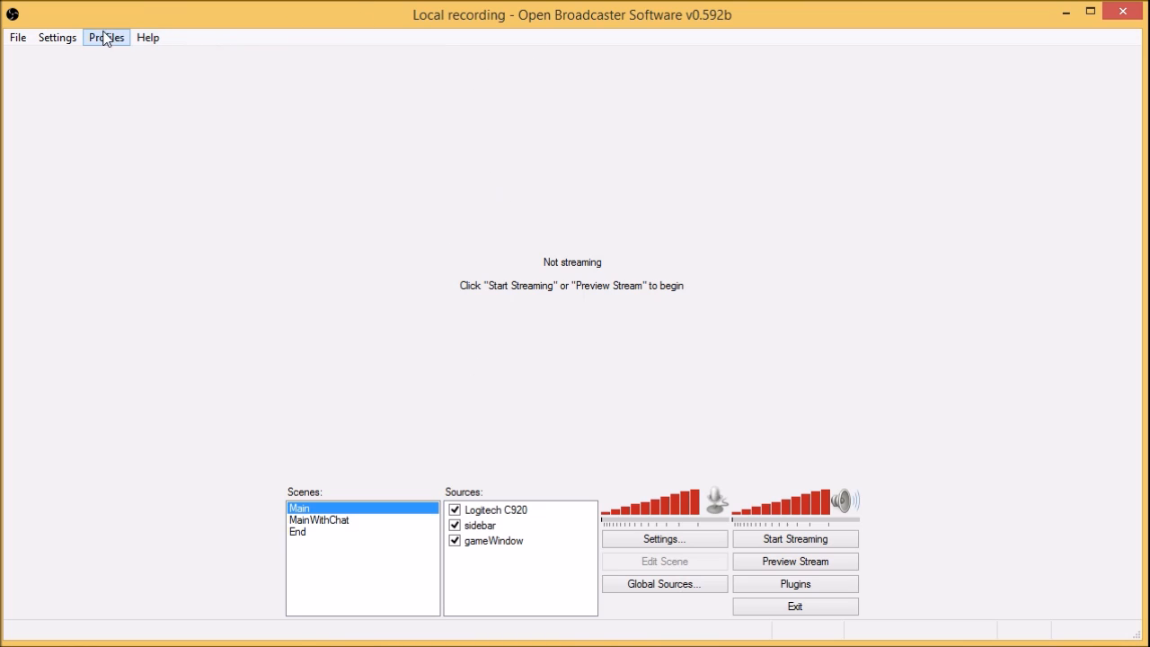
- Switch to Open Broadcaster Software, open its settings and review the general options and setting profile
click(71, 41)
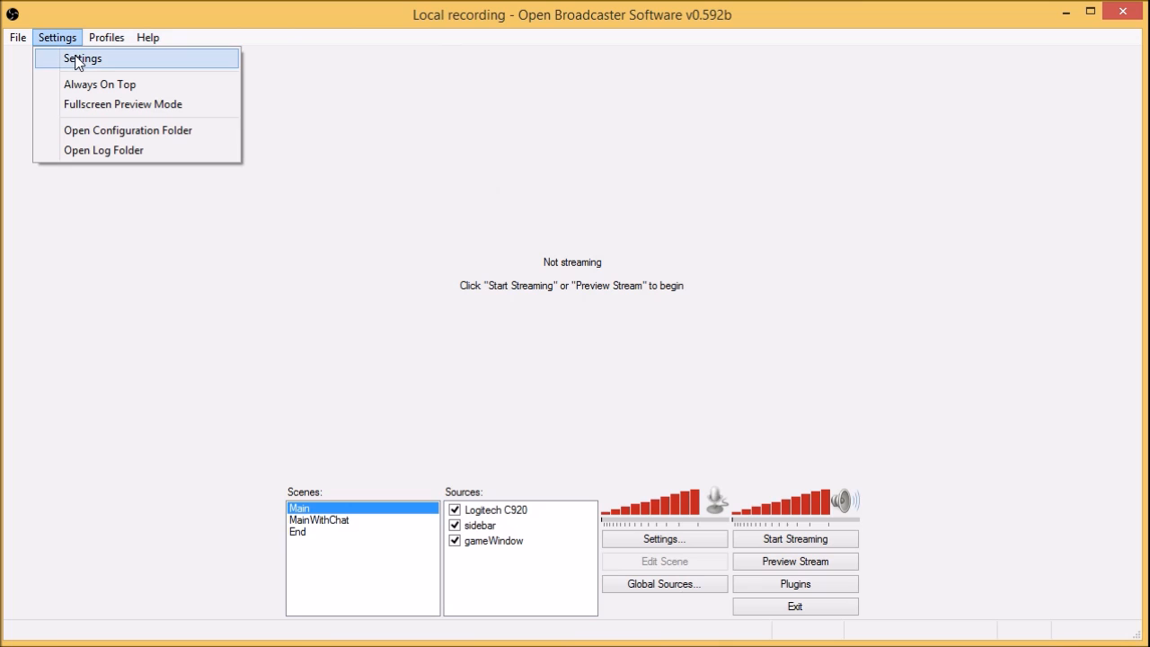
click(78, 59)
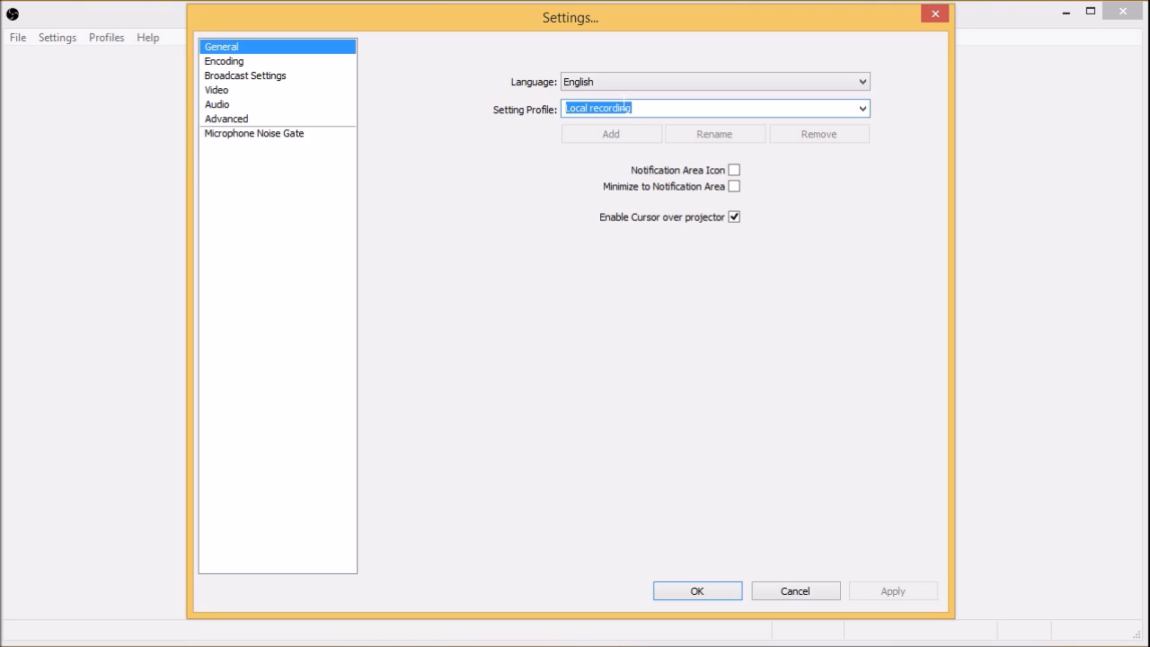
click(564, 255)
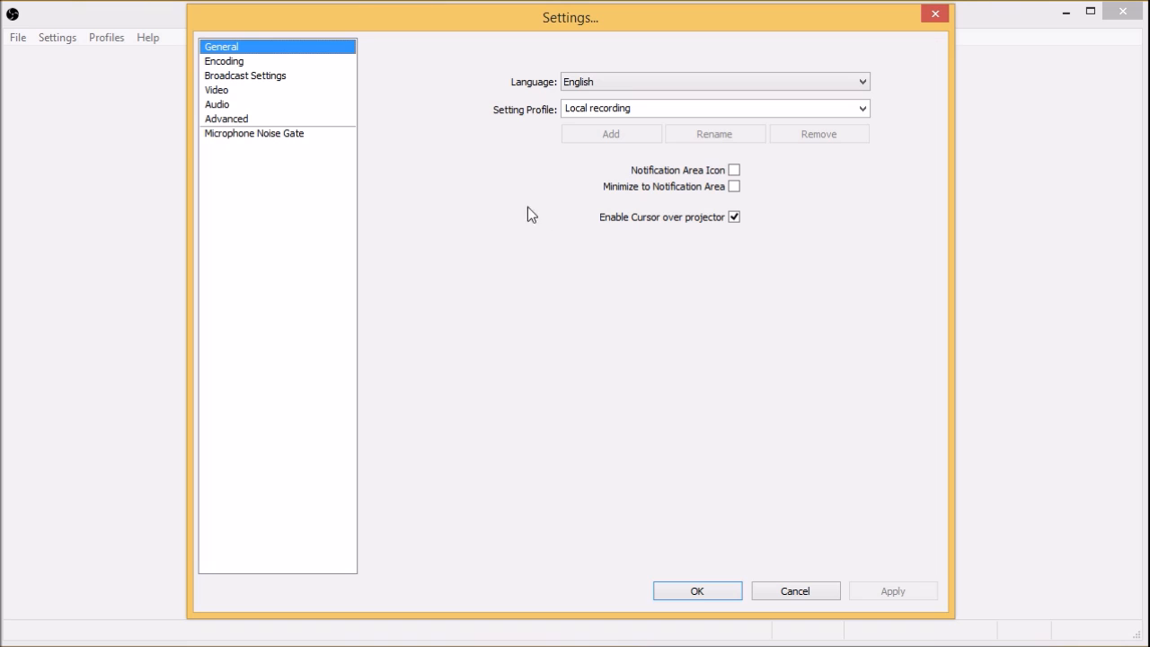
- Set the encoding quality balance to 10, with max bitrate 1000, AAC codec and 48khz stereo format, and apply the settings
click(235, 63)
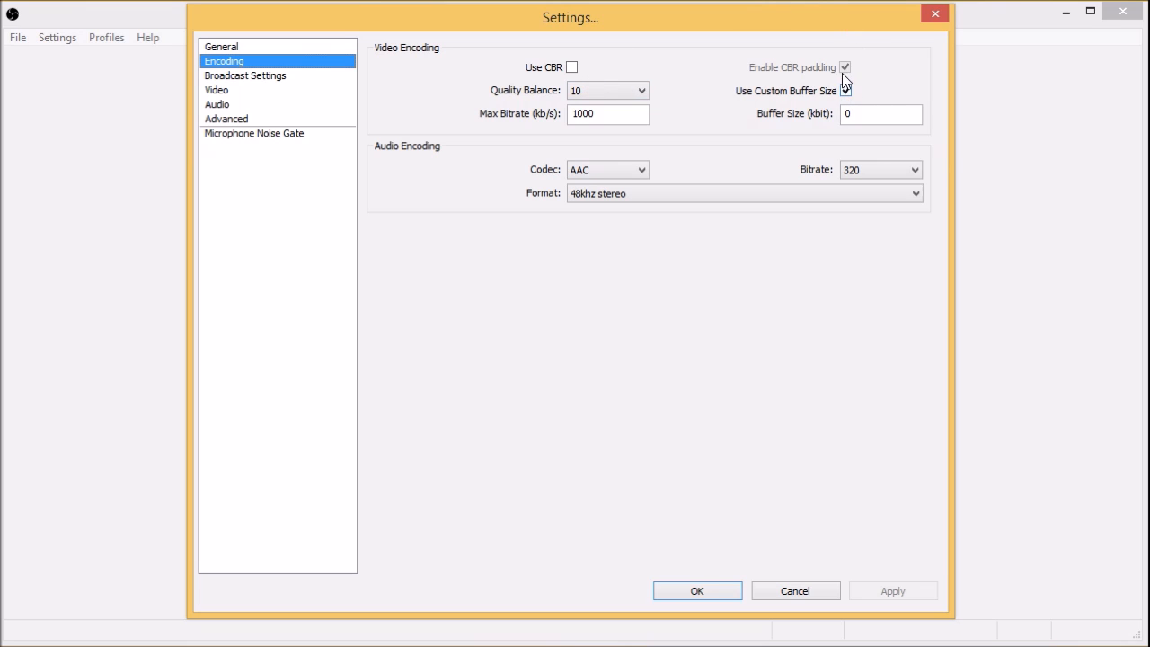
mouse_move(866, 125)
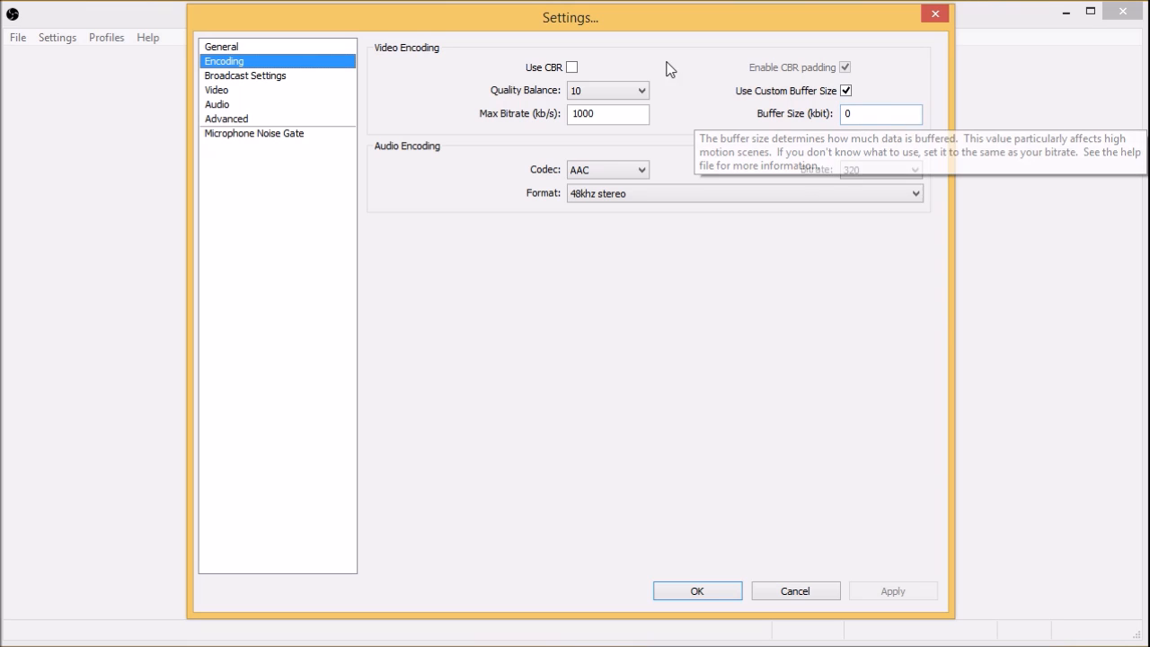
click(616, 96)
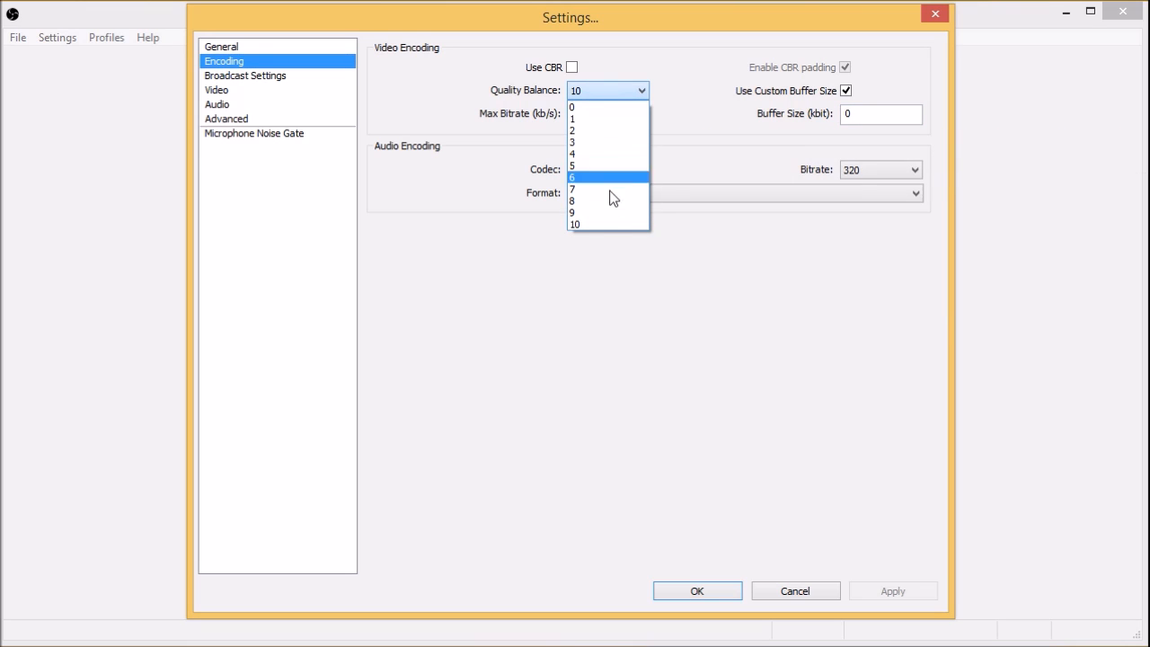
click(599, 226)
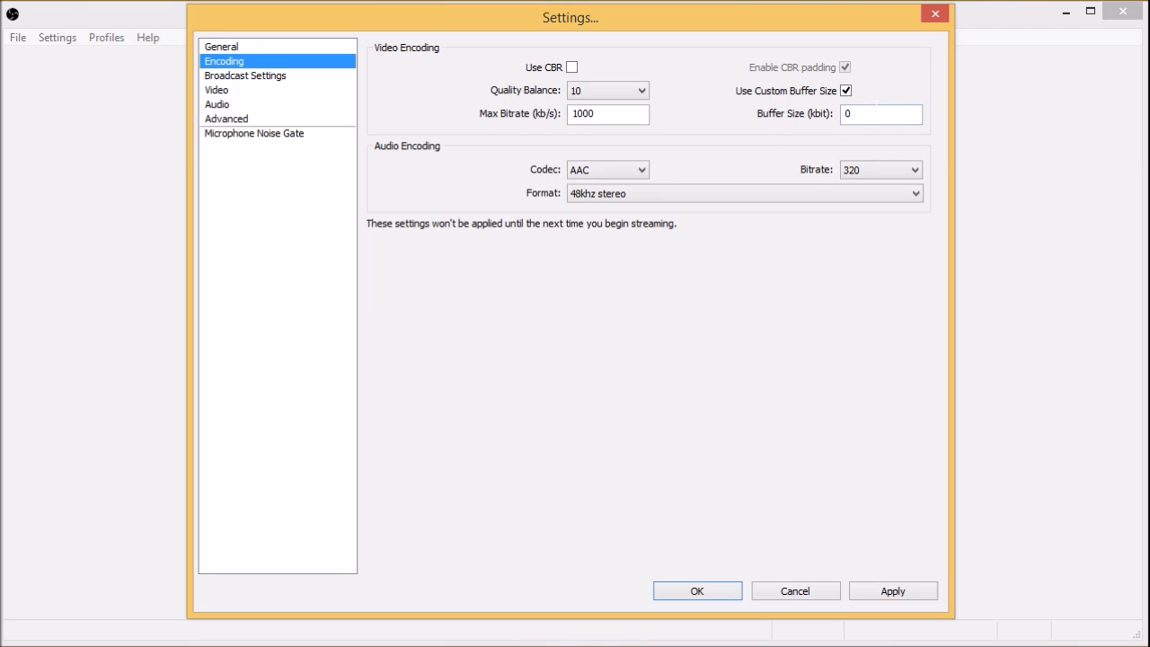
mouse_move(619, 105)
double_click(593, 113)
click(576, 171)
click(605, 194)
click(893, 593)
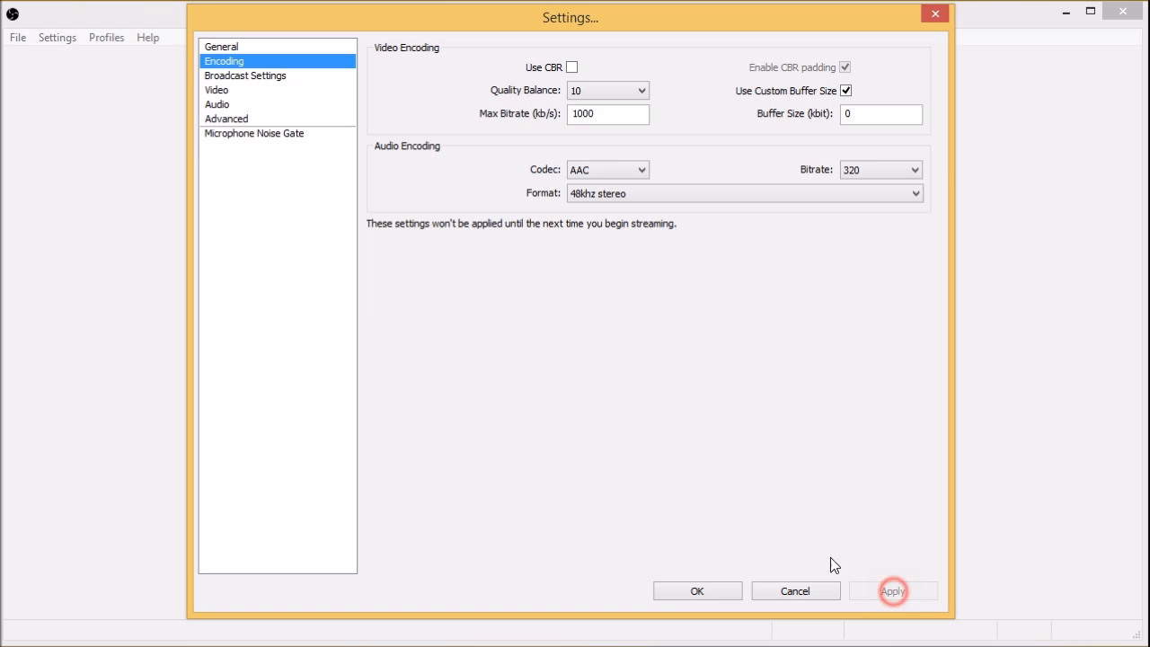
- Set the broadcast mode to File Output Only, save the changes and go to the video settings
click(229, 77)
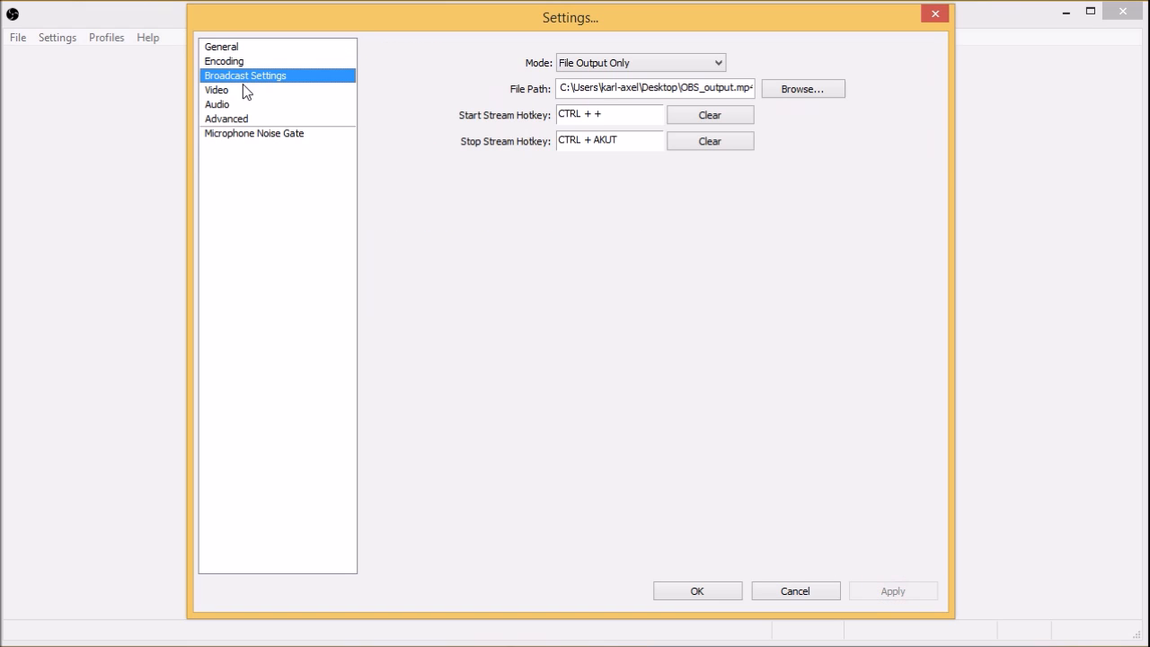
click(581, 62)
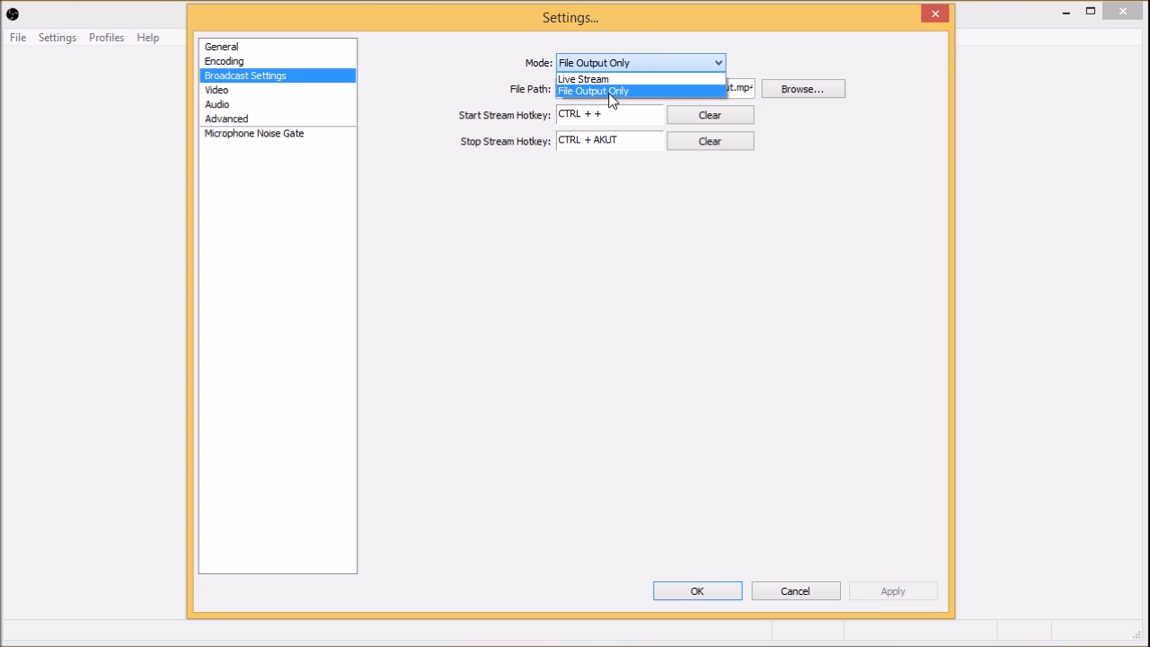
click(605, 90)
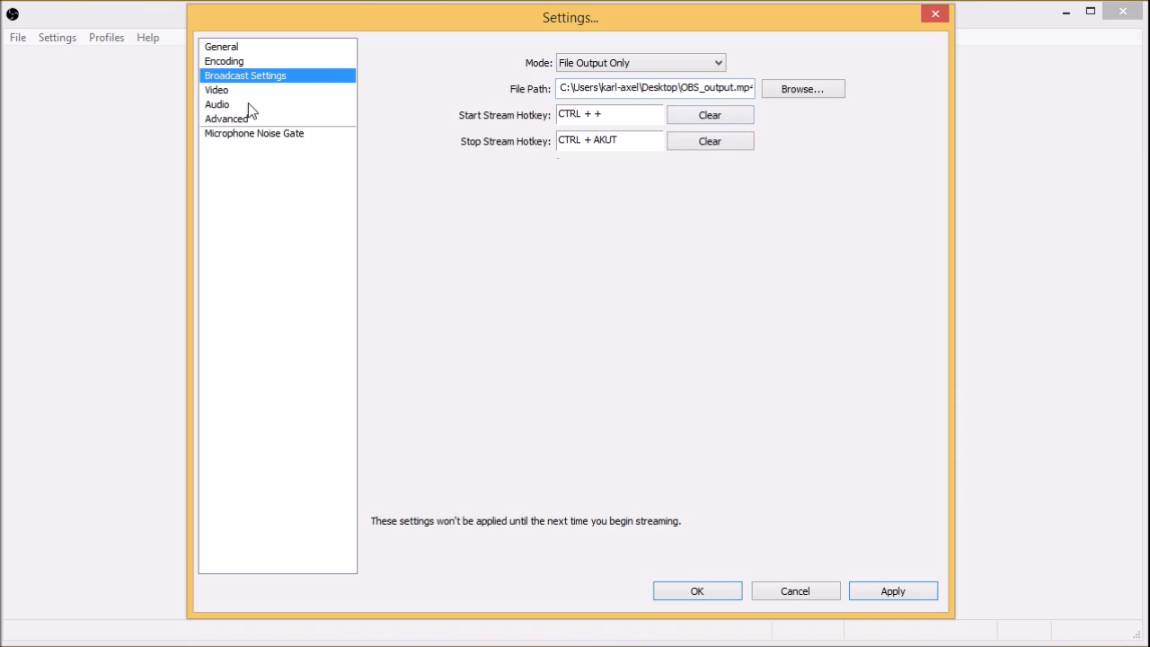
click(215, 90)
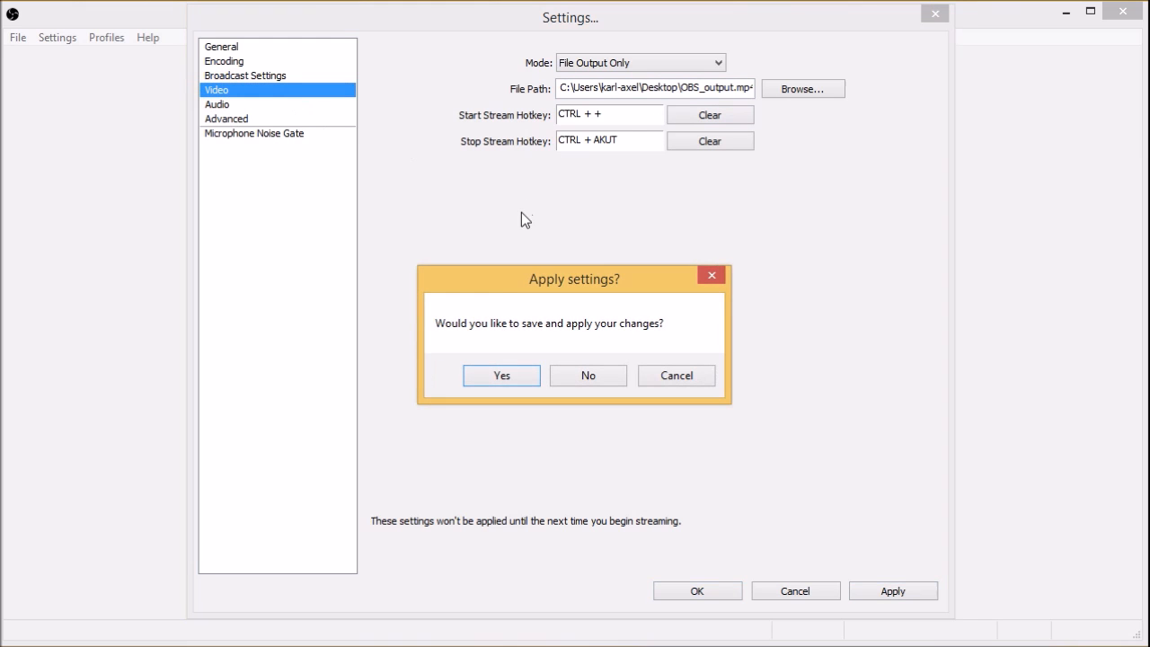
click(513, 383)
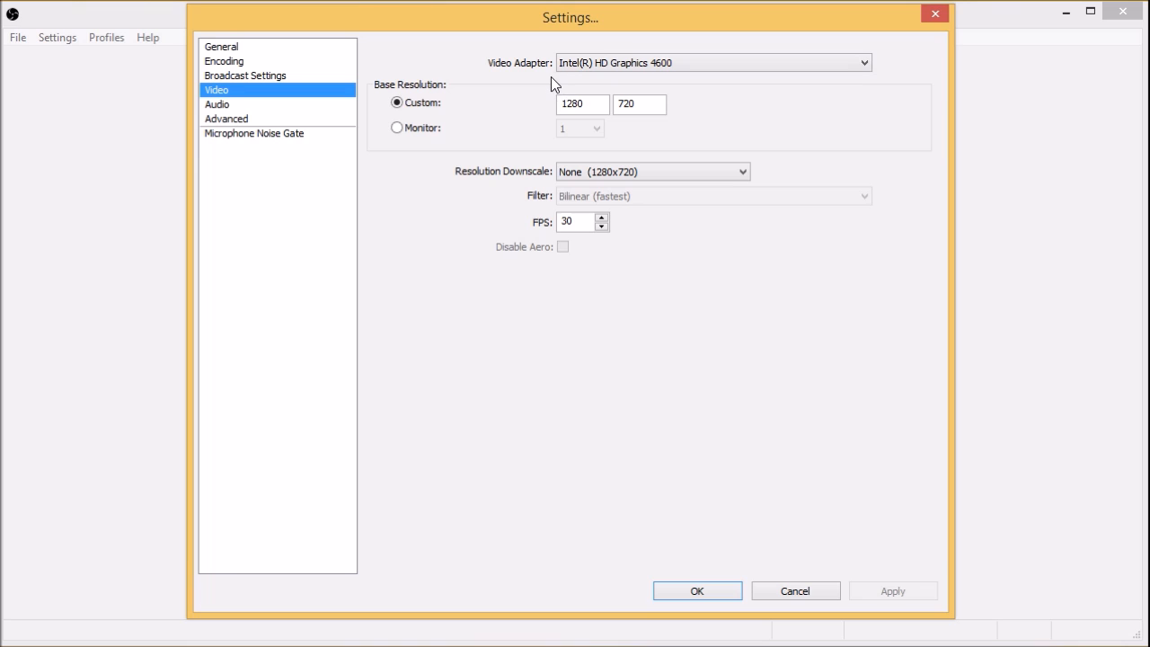
- Review the available video adapters and choose the topmost one, Intel(R) HD Graphics 4600
click(585, 61)
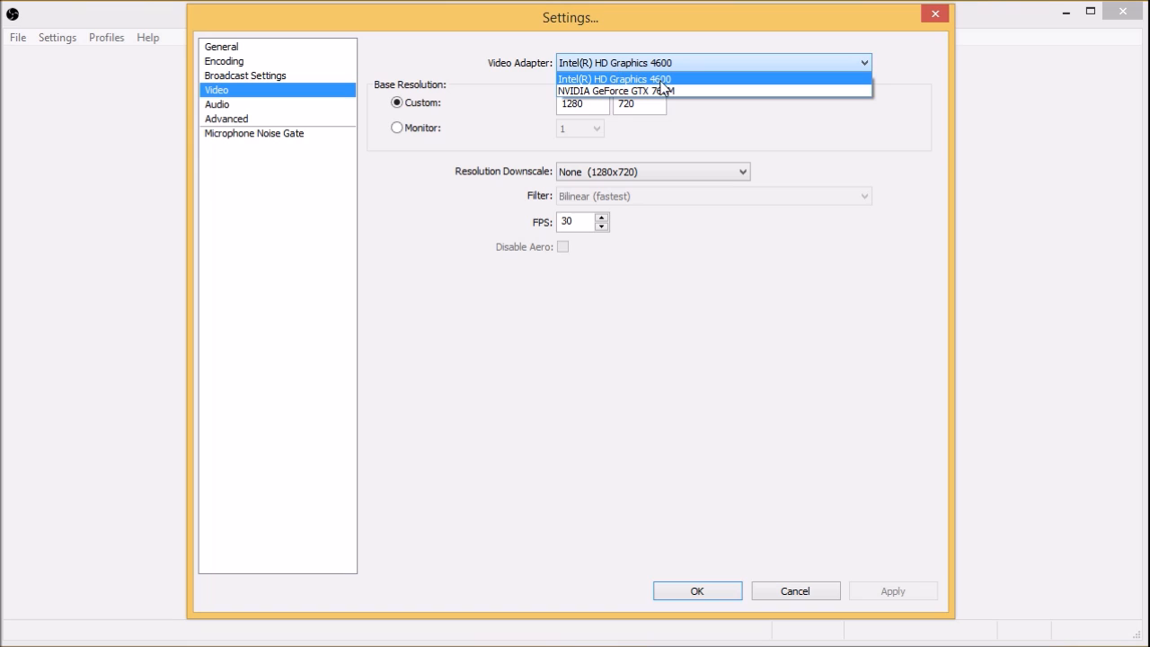
click(657, 41)
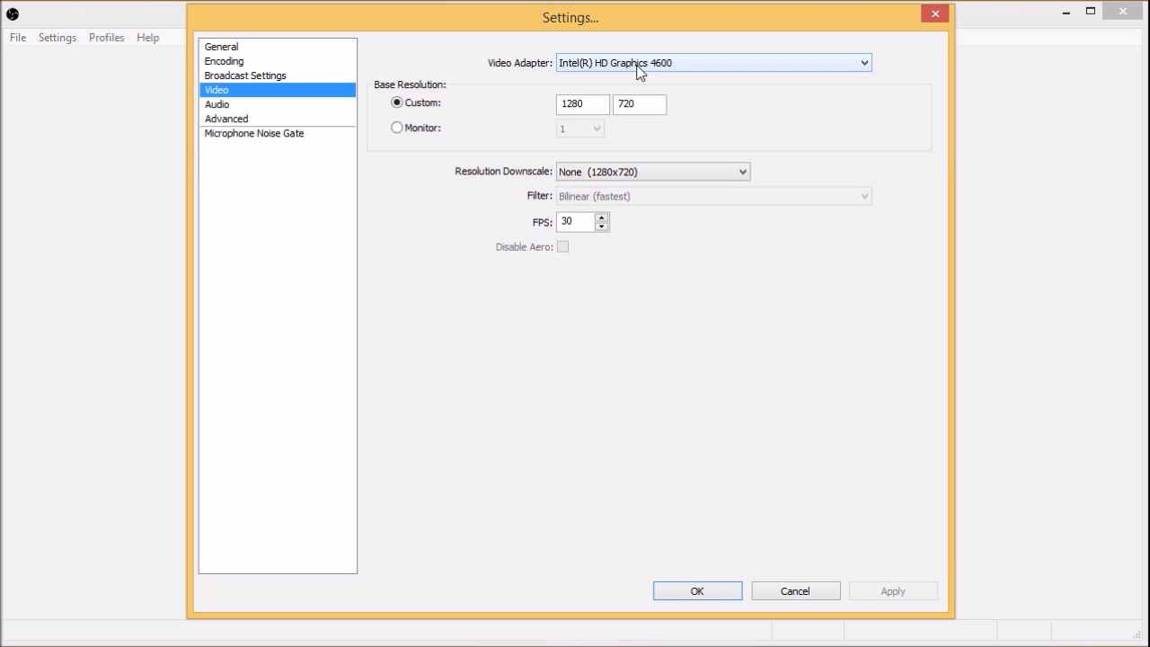
click(637, 64)
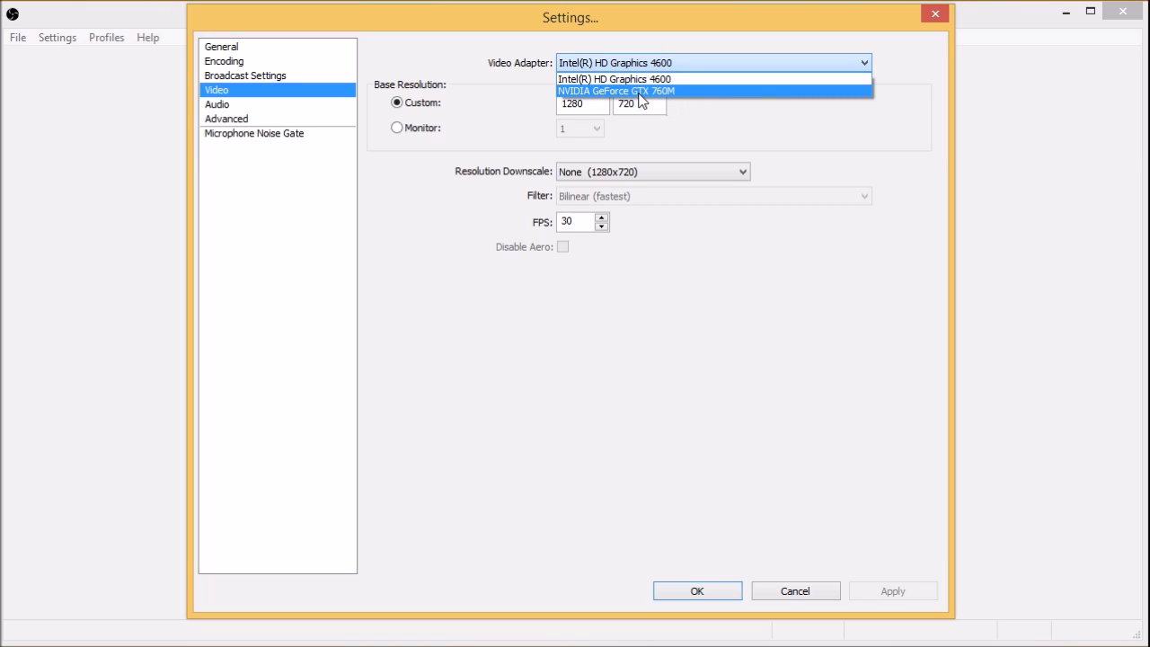
click(654, 44)
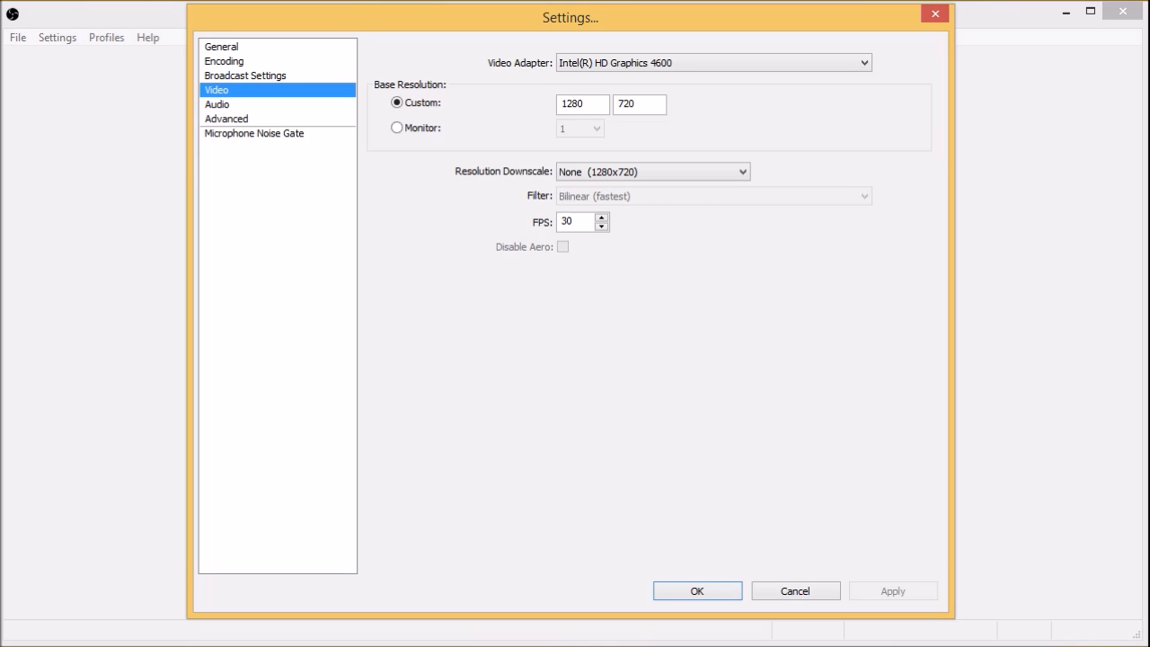
click(584, 66)
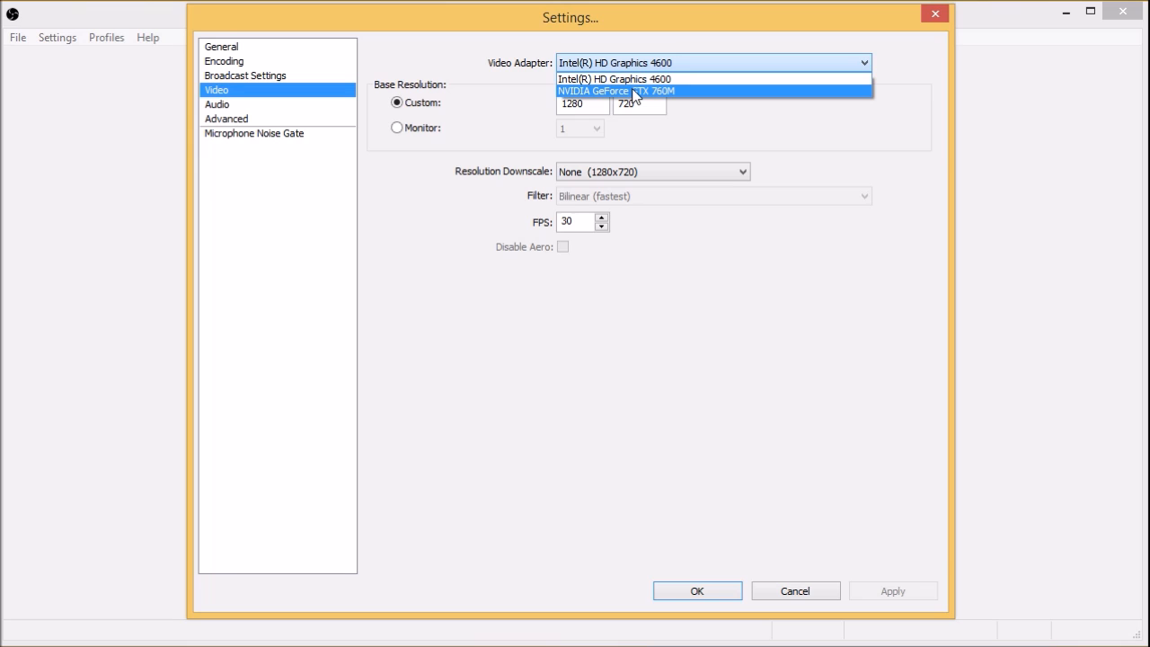
click(629, 79)
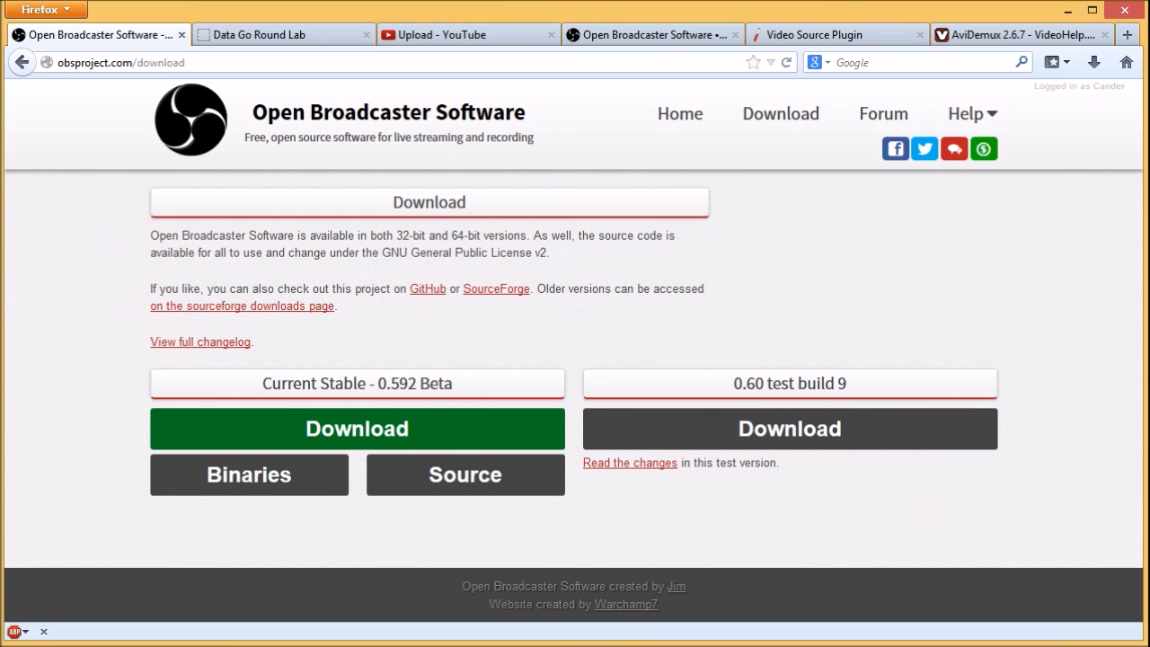
- Read the OBS forum topic about black screens when capturing on laptops and recheck the video adapter choices in OBS
click(642, 41)
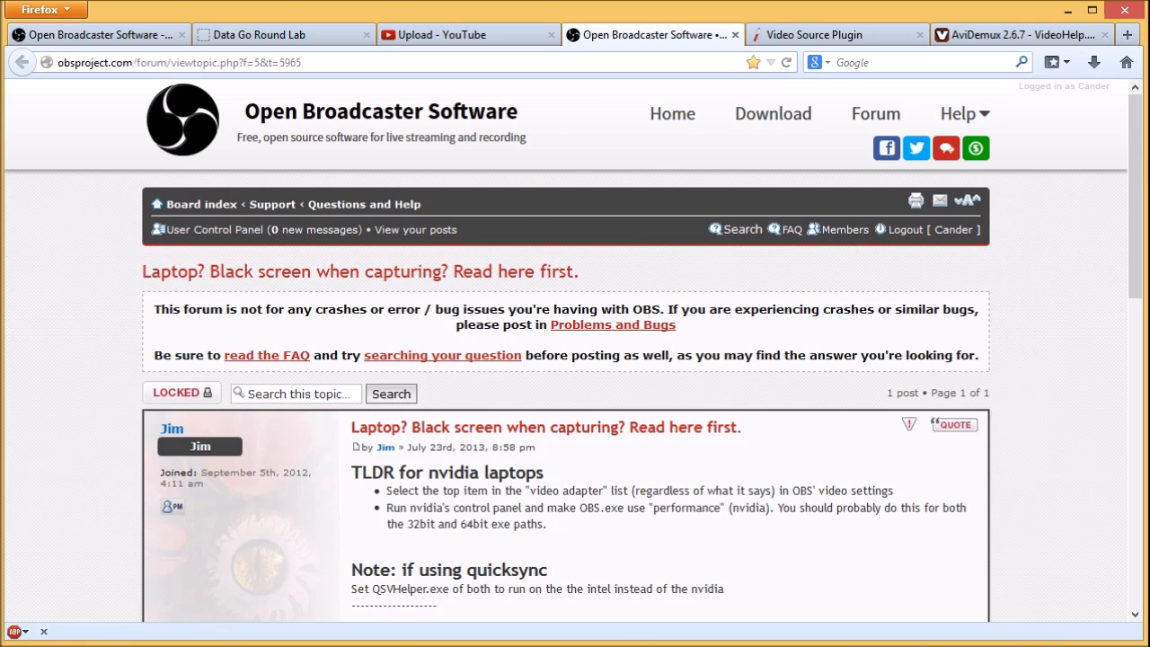
click(93, 34)
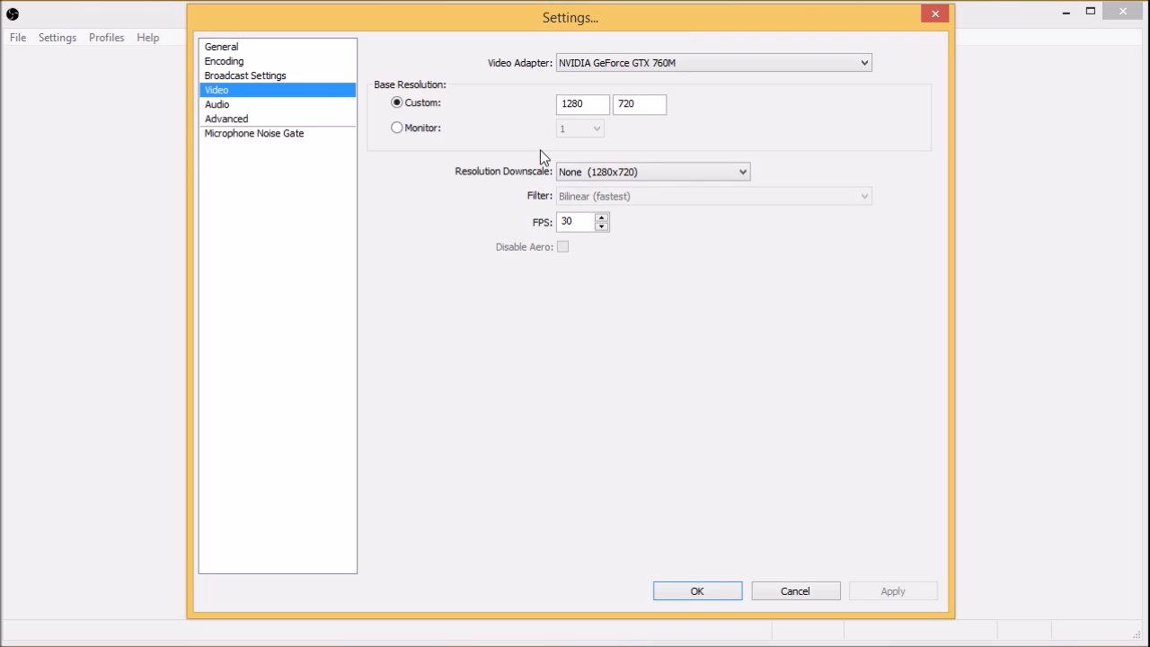
click(750, 67)
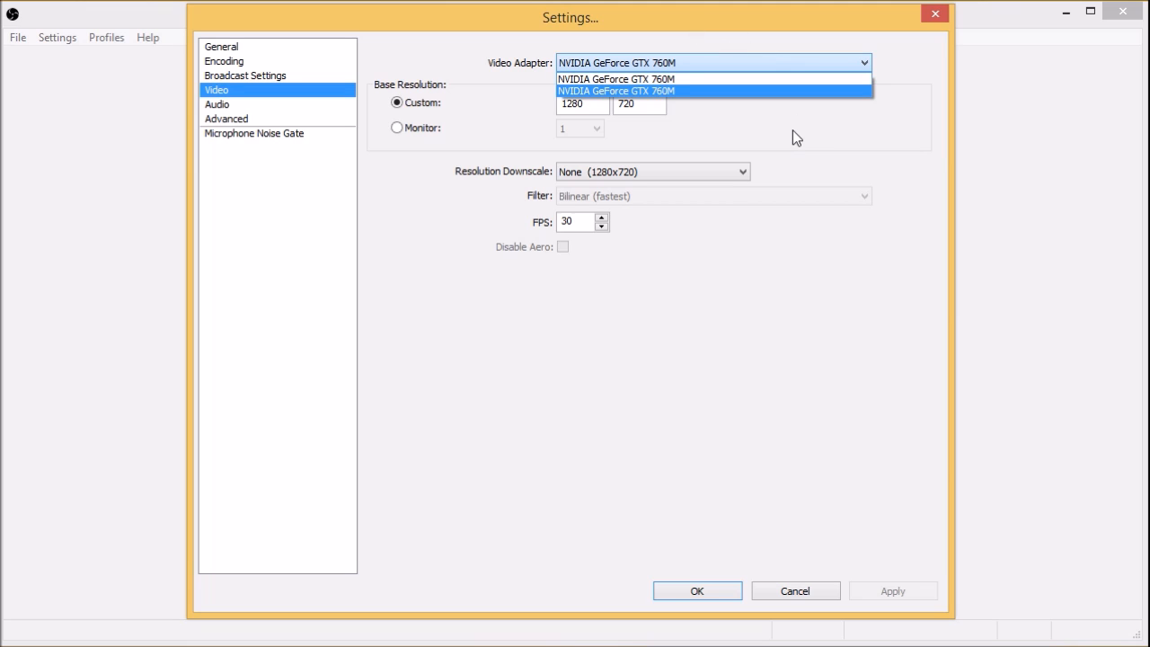
click(728, 38)
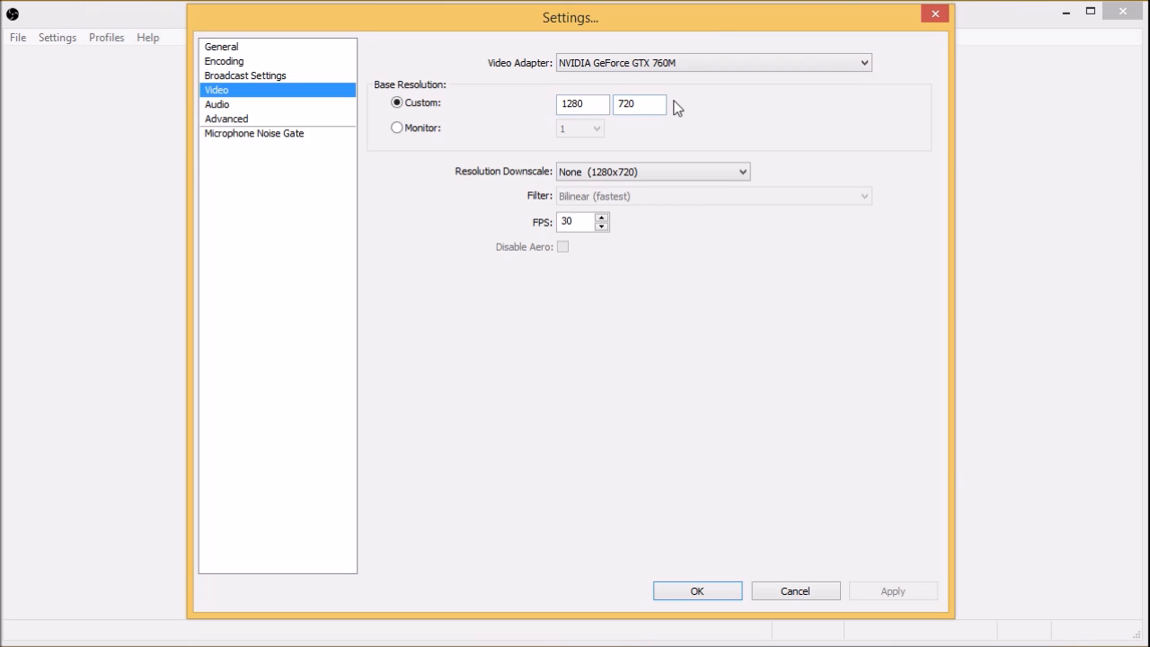
- Switch the base resolution to Monitor 1 and back to Custom 1280 × 720
click(437, 128)
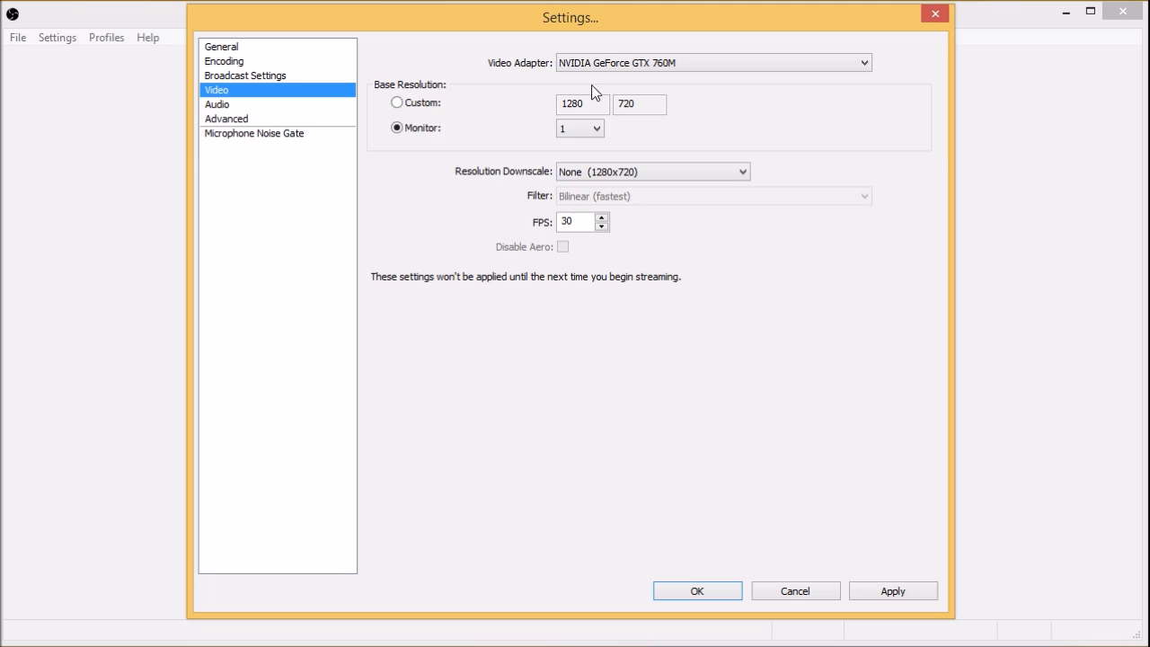
click(416, 104)
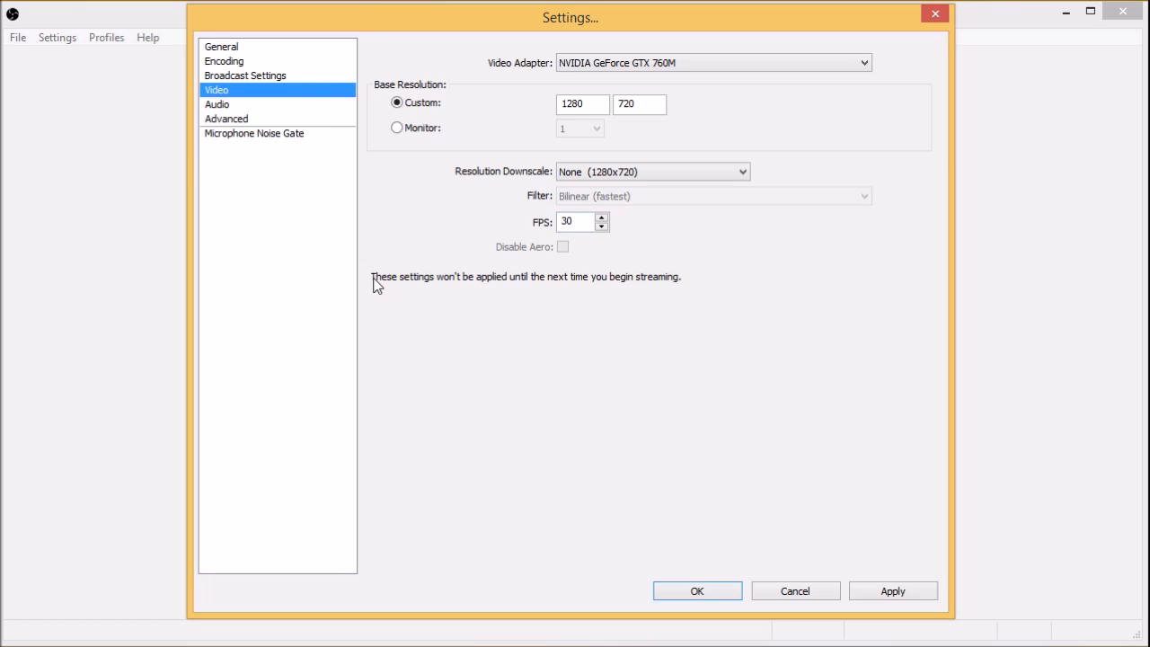
- Apply the video settings, then review the audio and advanced settings and close the settings window
click(880, 593)
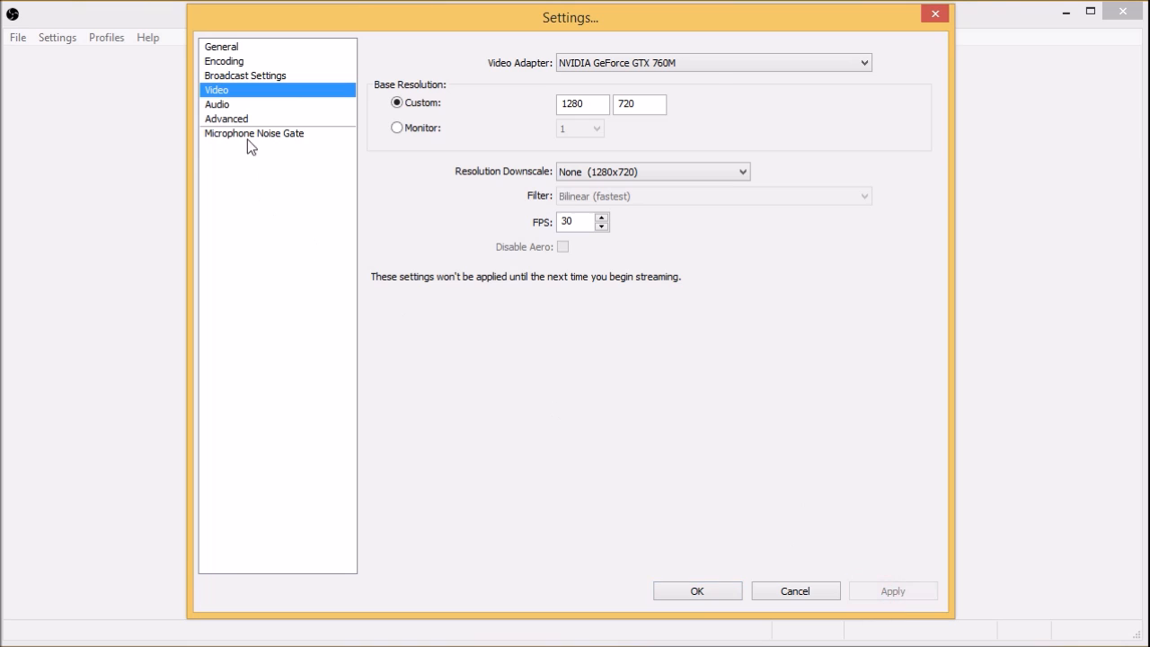
click(234, 105)
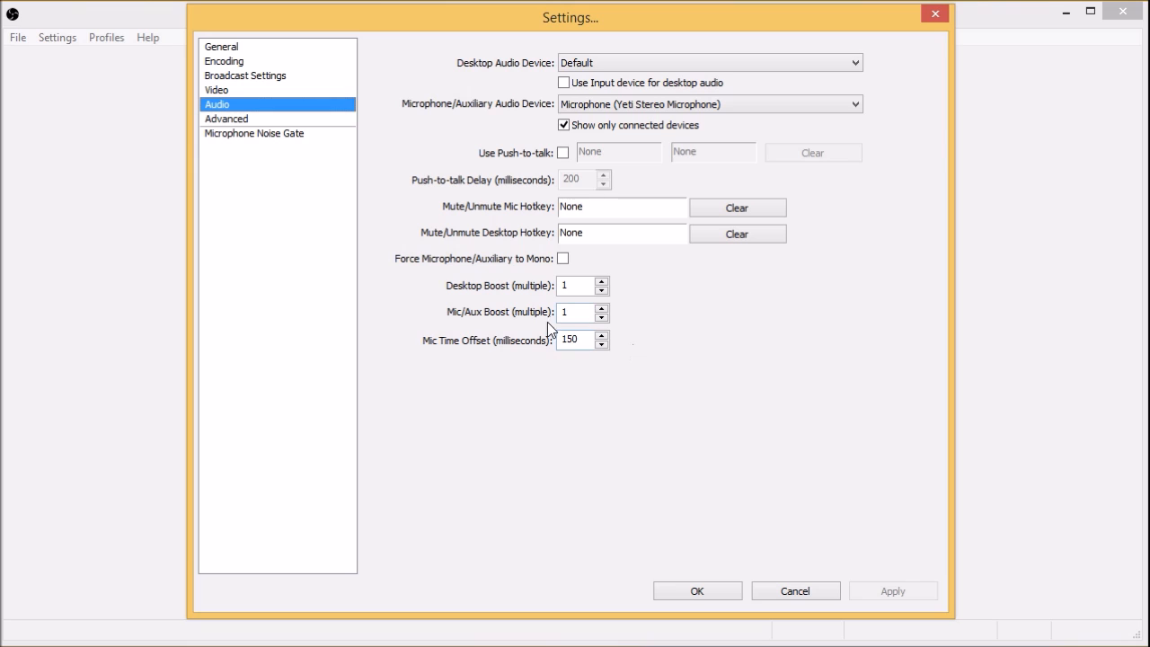
click(226, 118)
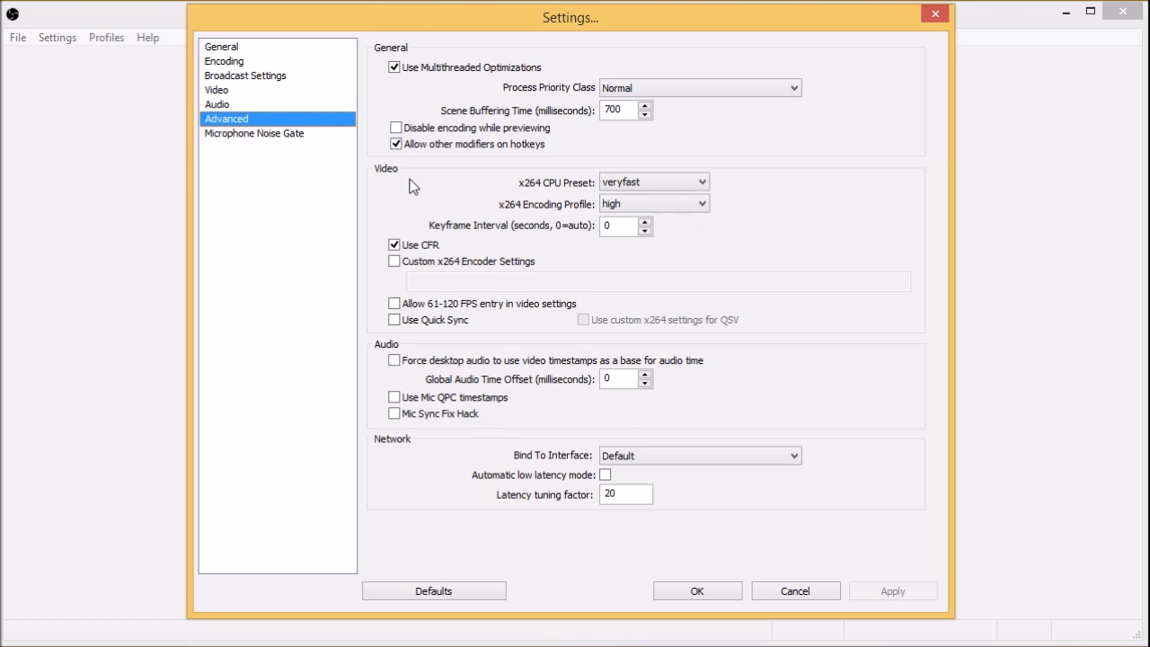
click(717, 595)
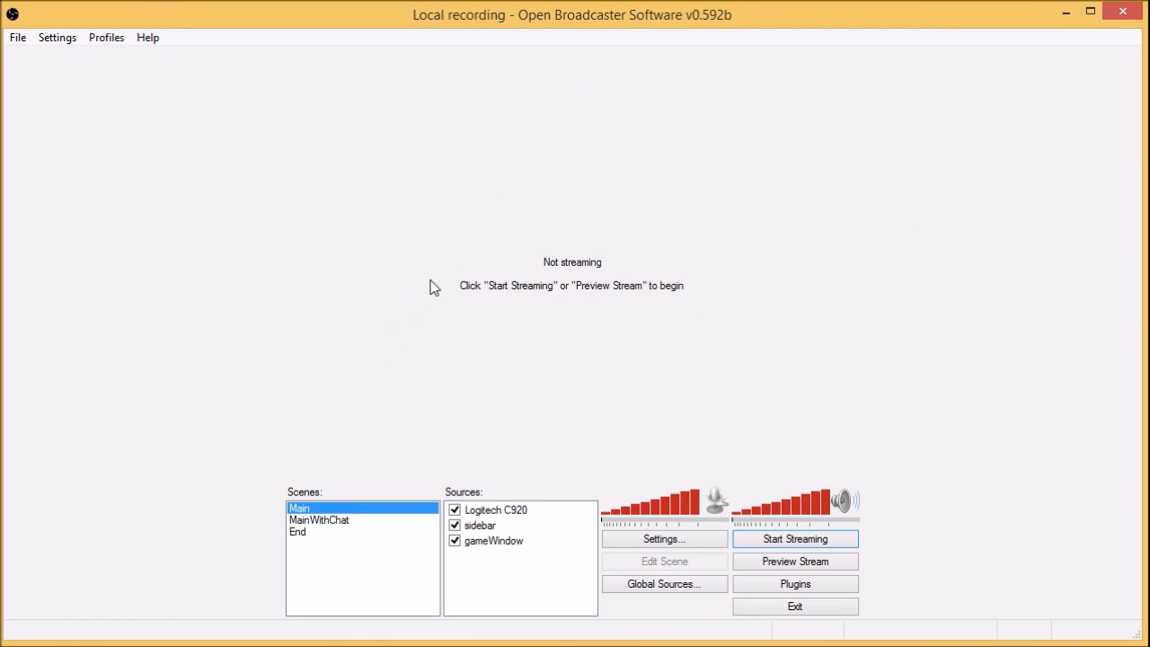
- Examine the sources of the Main, MainWithChat and End scenes by switching between them
click(325, 520)
click(317, 532)
click(328, 520)
click(331, 508)
click(332, 520)
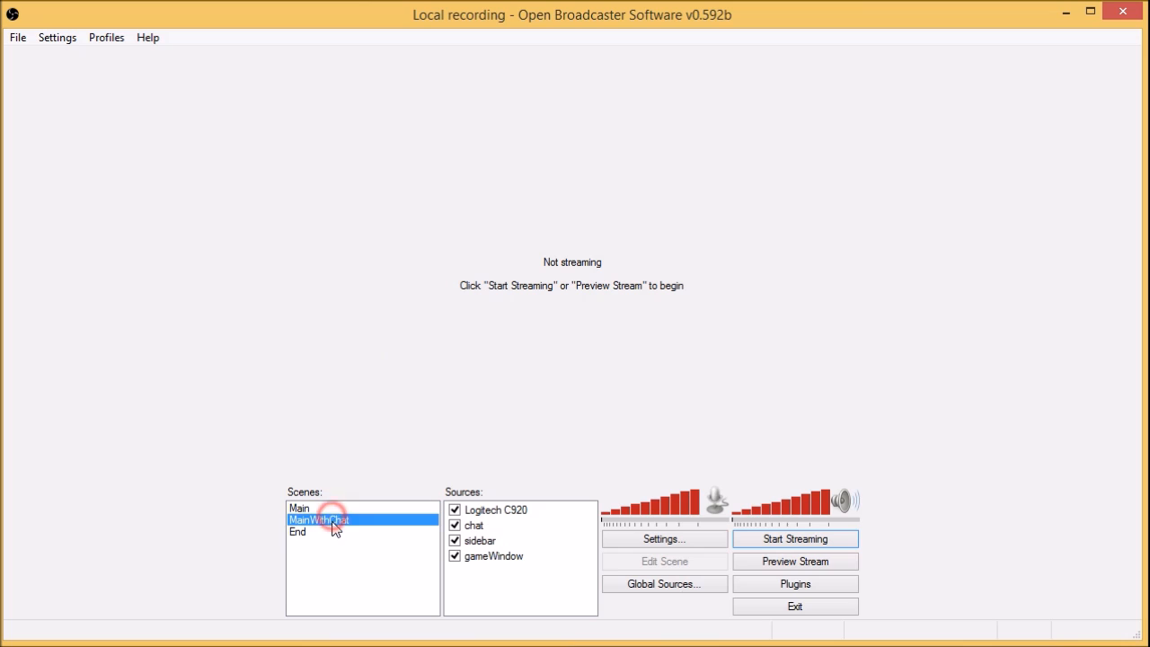
click(329, 533)
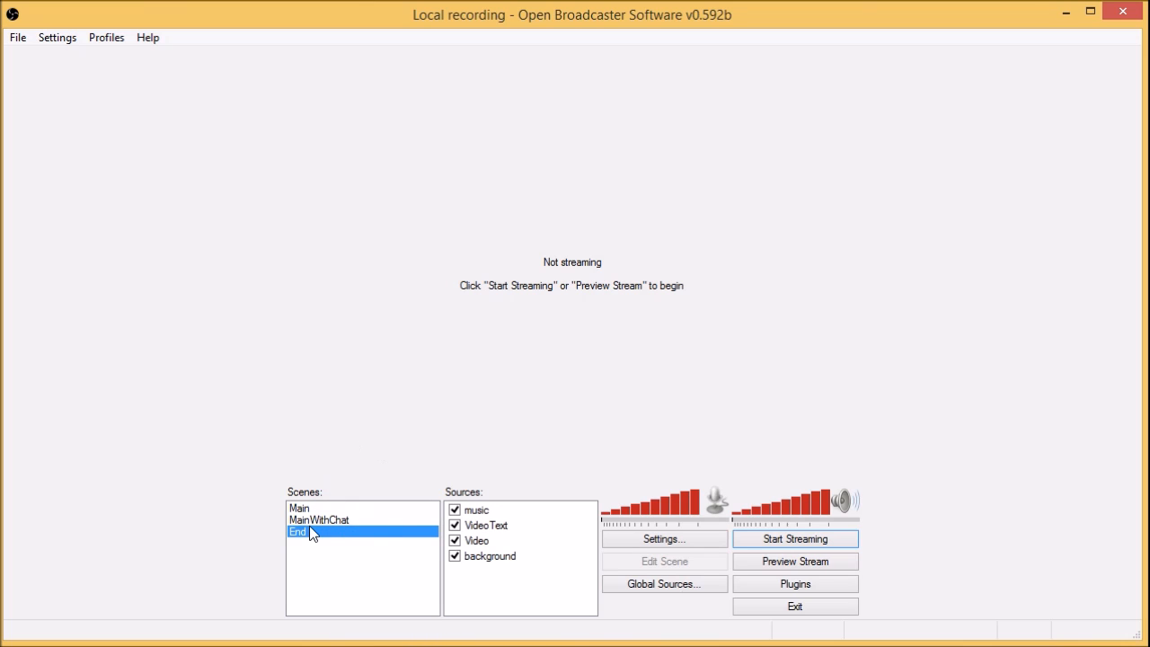
click(324, 519)
click(314, 509)
click(313, 520)
click(309, 531)
click(309, 520)
click(308, 509)
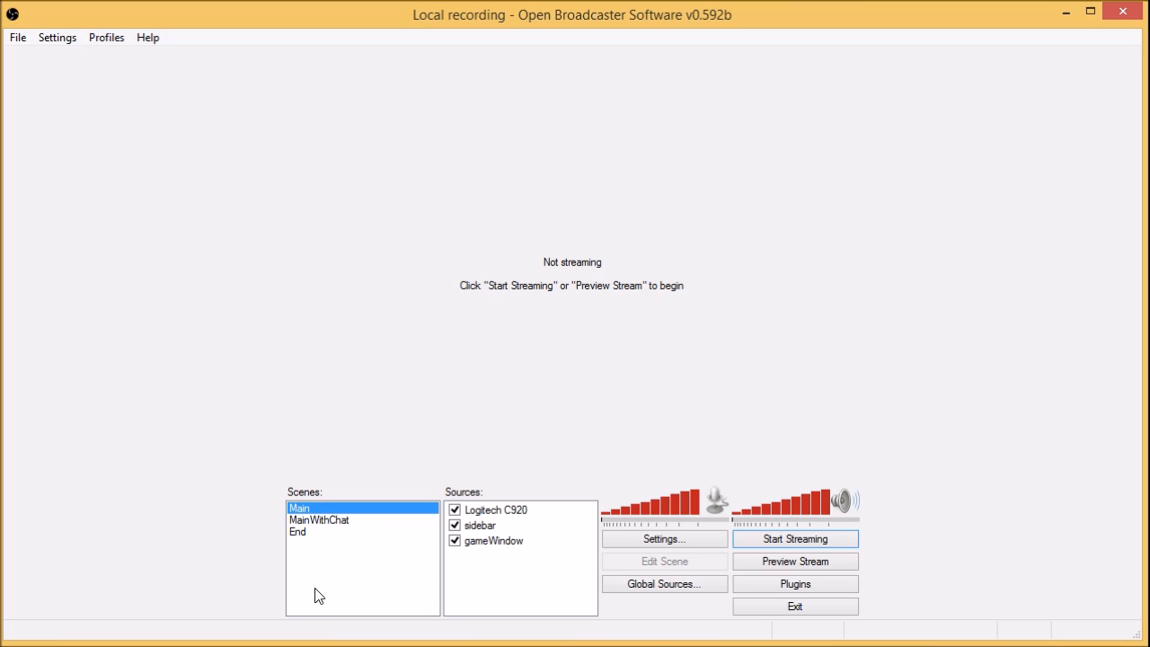
- Add a new scene named tibiaGame
right_click(301, 564)
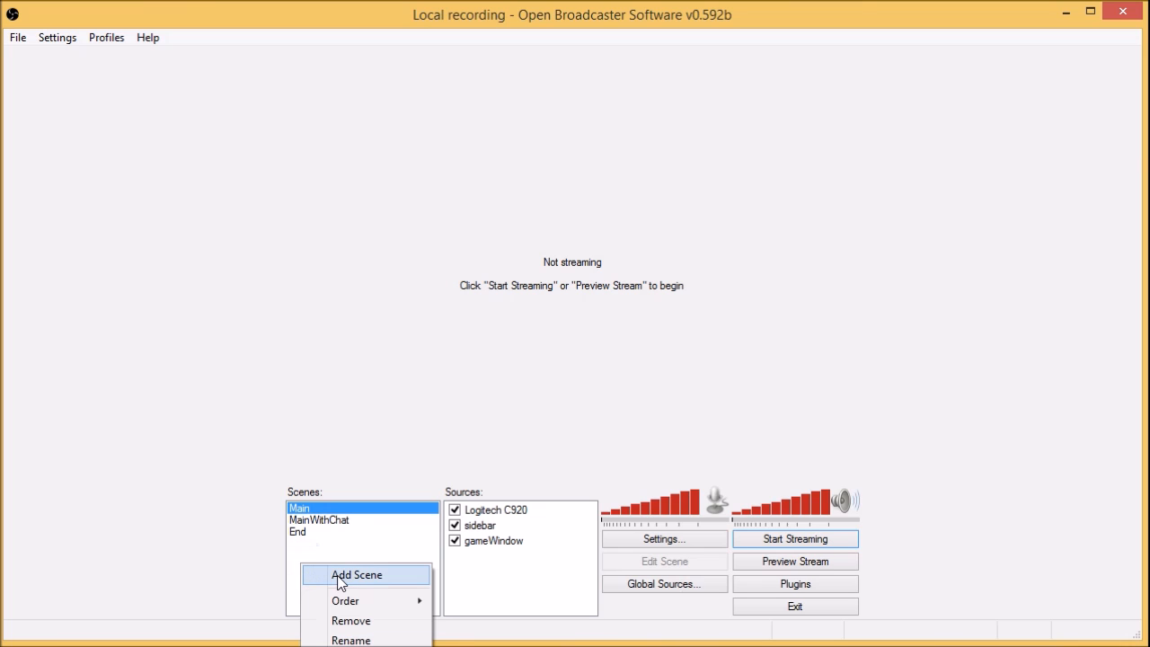
click(340, 575)
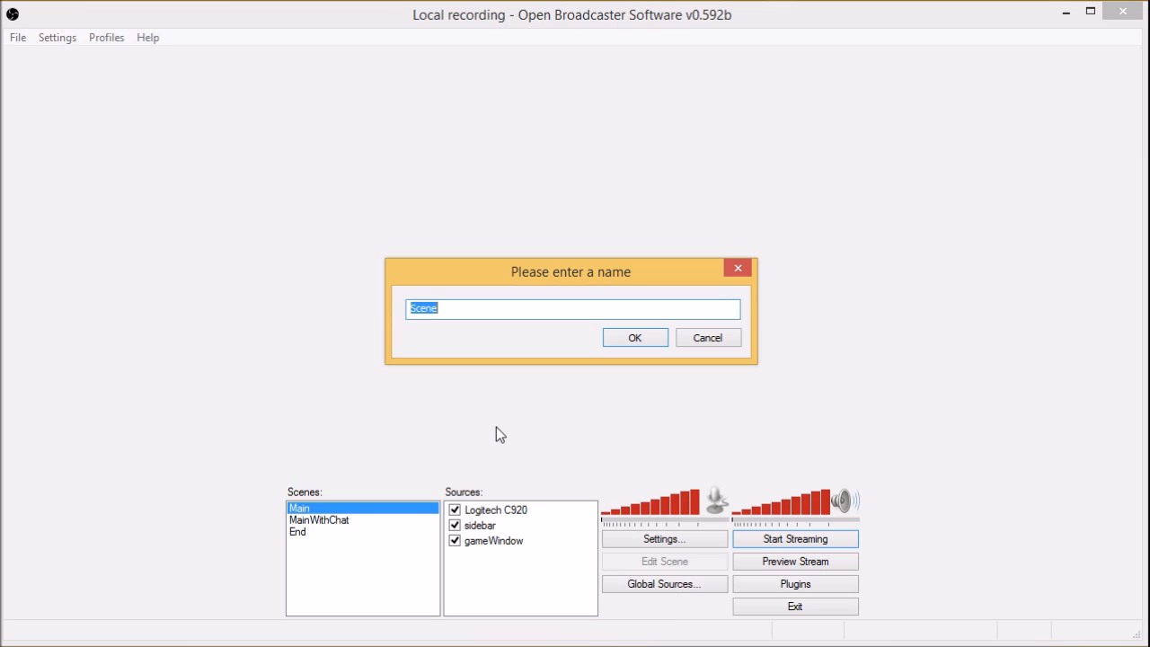
text(tibiag)
key(BackSpace)
text(Game)
click(635, 337)
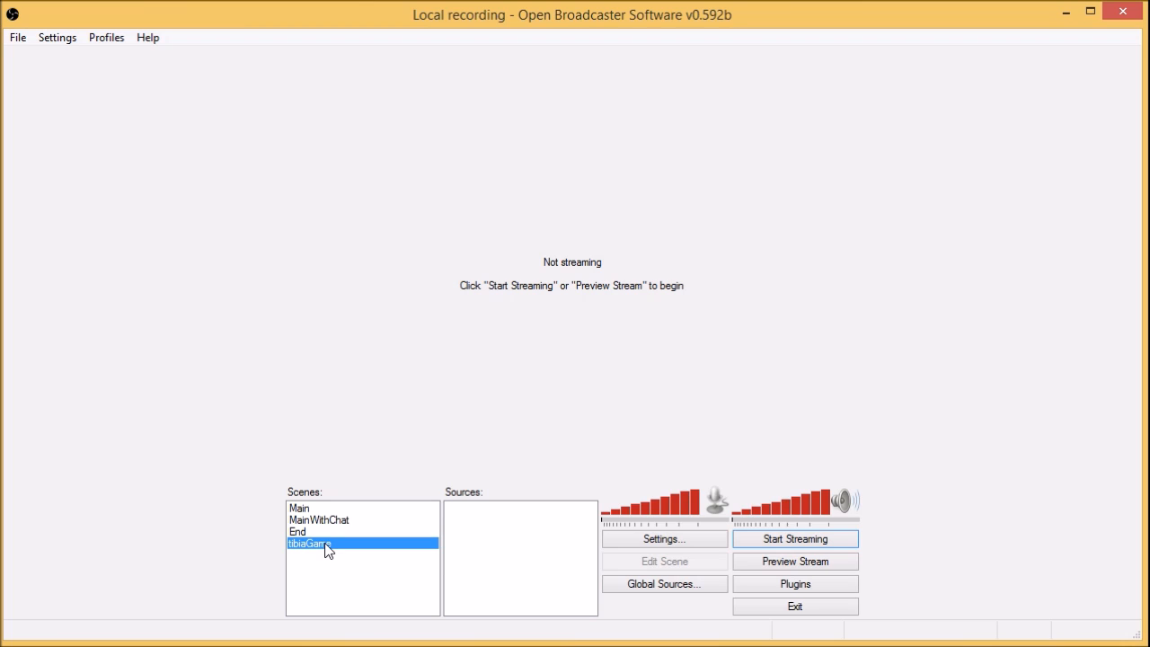
- Review which source types can be added to the tibiaGame scene
key(Tab)
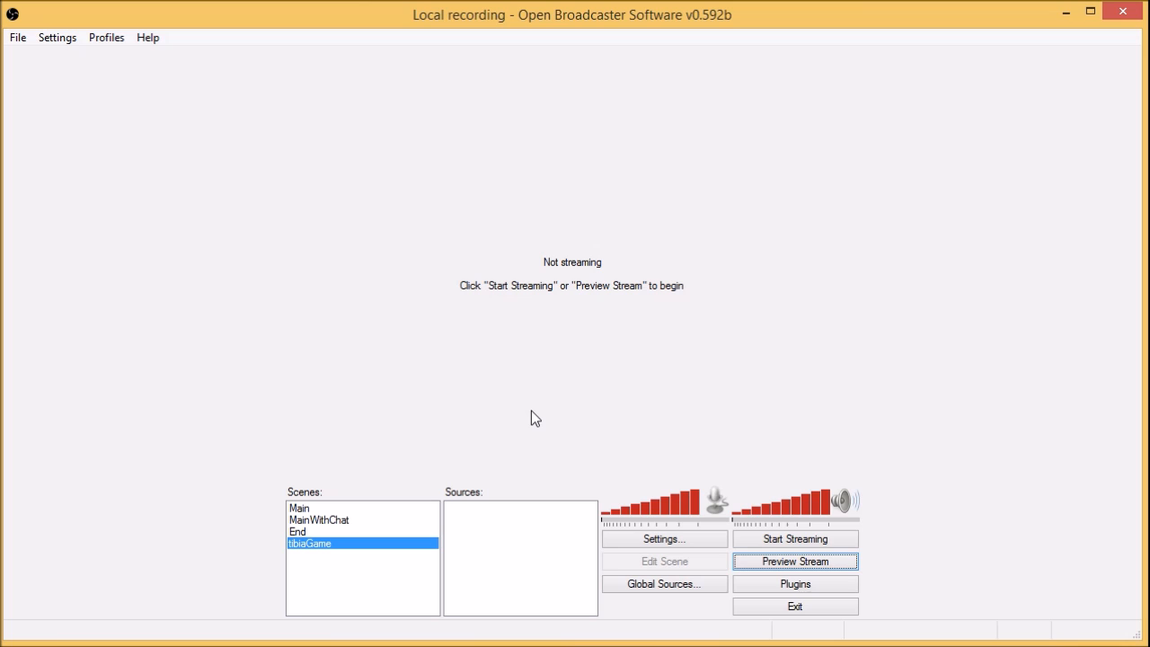
click(506, 542)
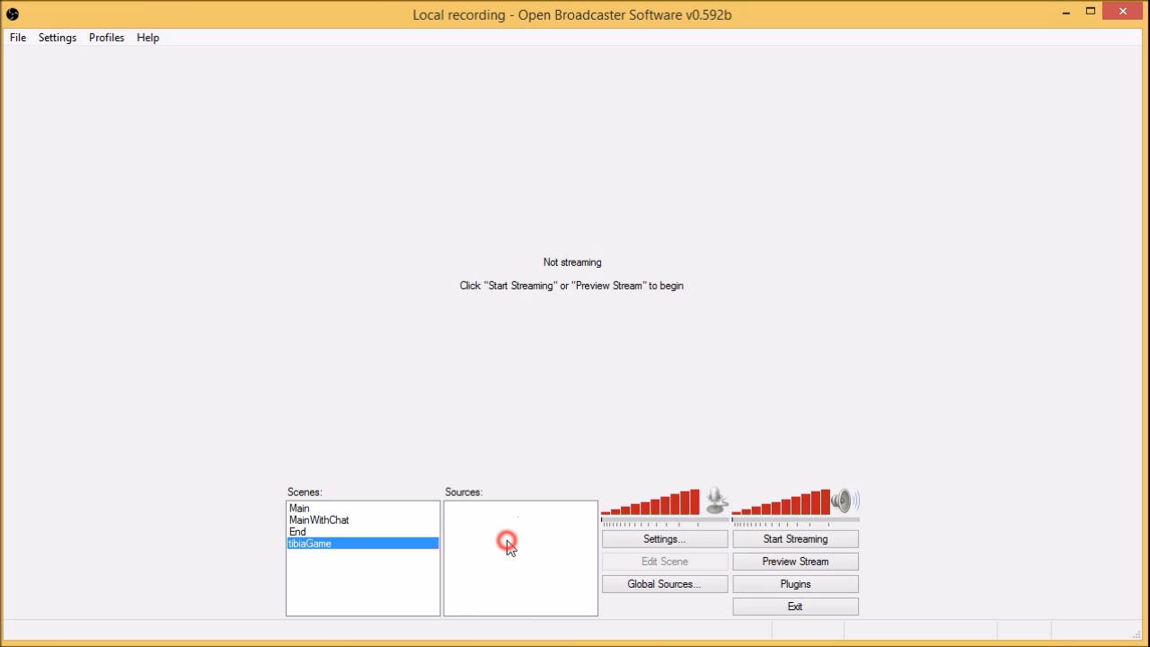
right_click(502, 537)
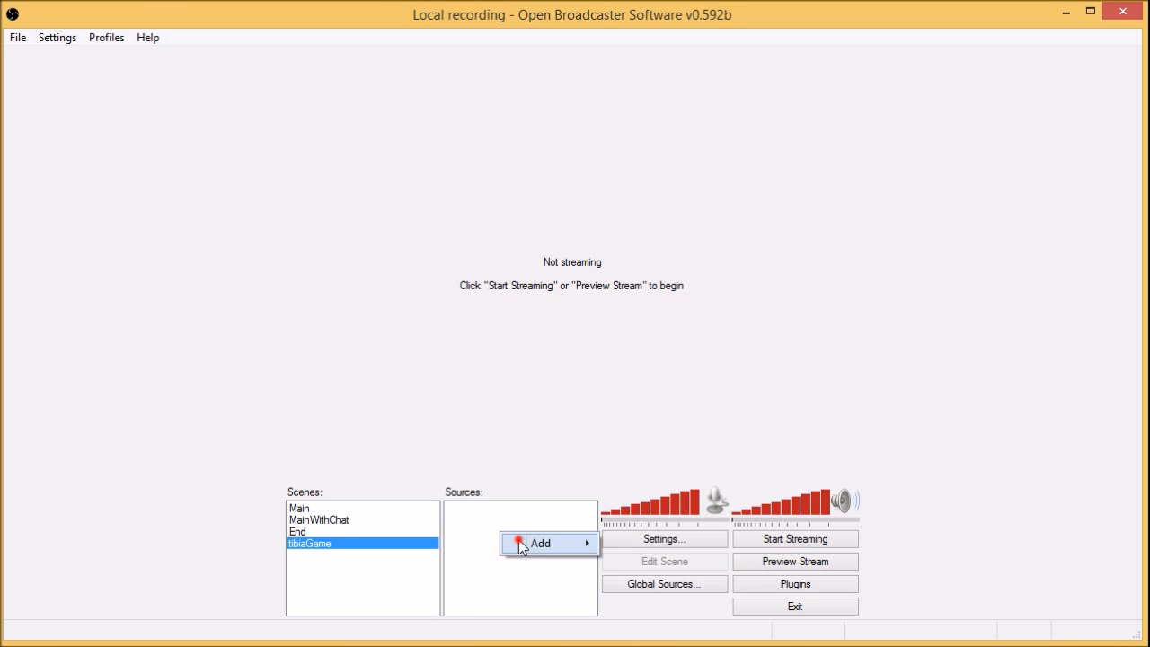
mouse_move(520, 545)
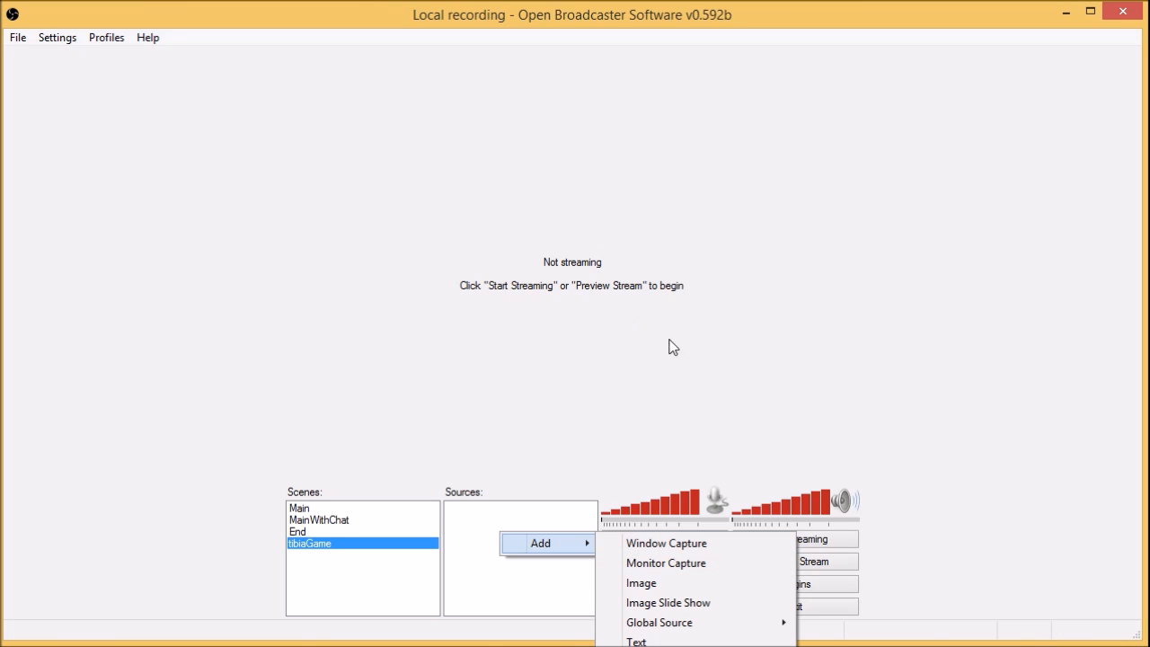
click(552, 417)
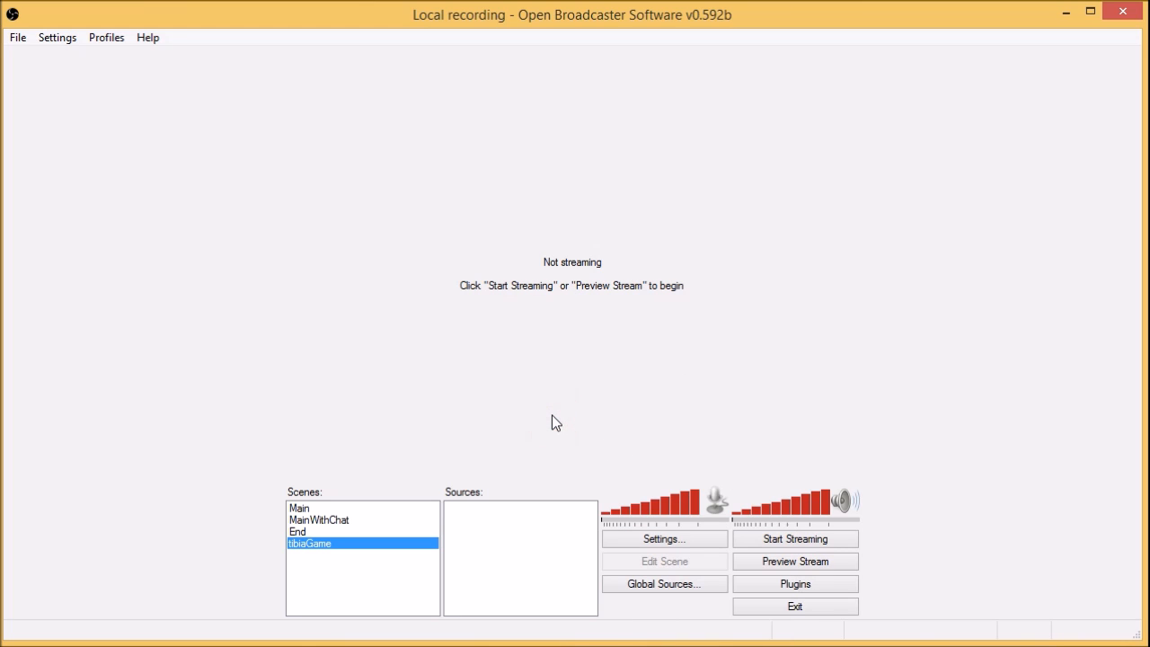
- Open the global sources and look over the existing entries Logitech C920 and Middle-Monitor
click(639, 585)
click(475, 343)
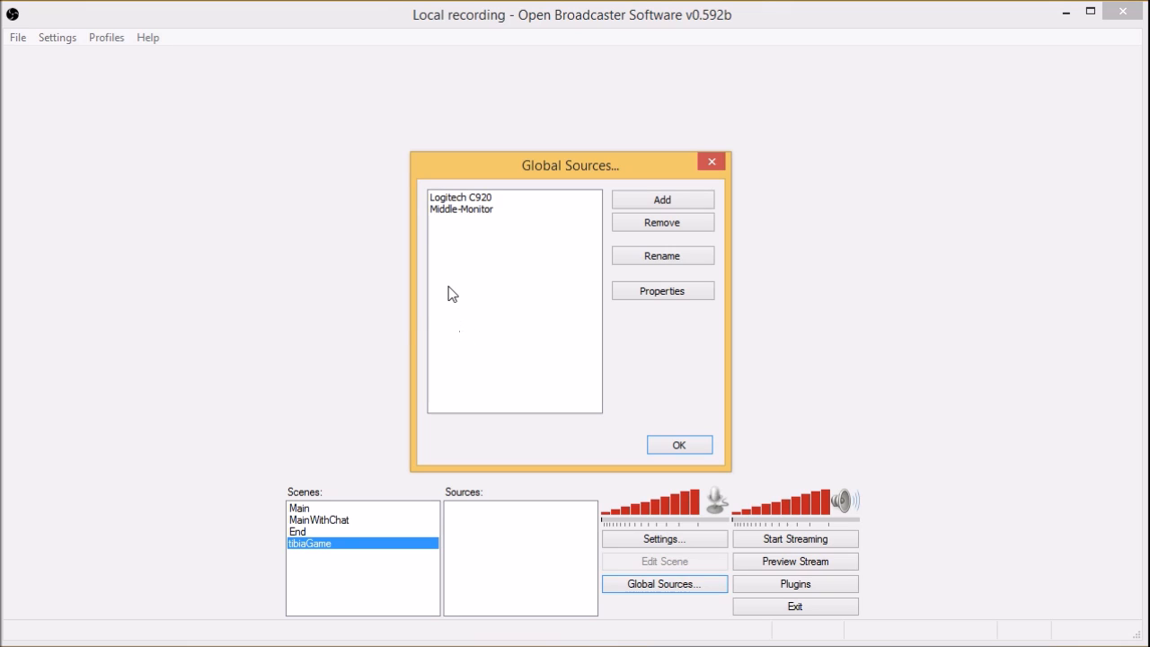
click(473, 229)
click(463, 214)
click(456, 242)
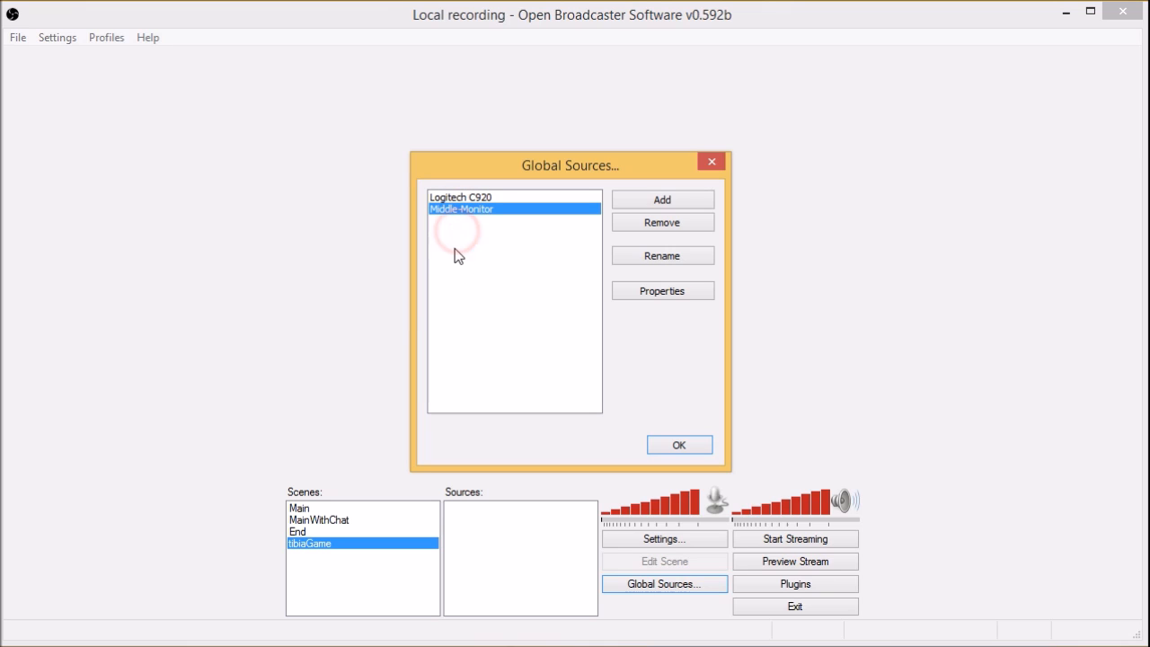
- Add a global monitor capture source named middle for monitor 1 and close the global sources
click(641, 196)
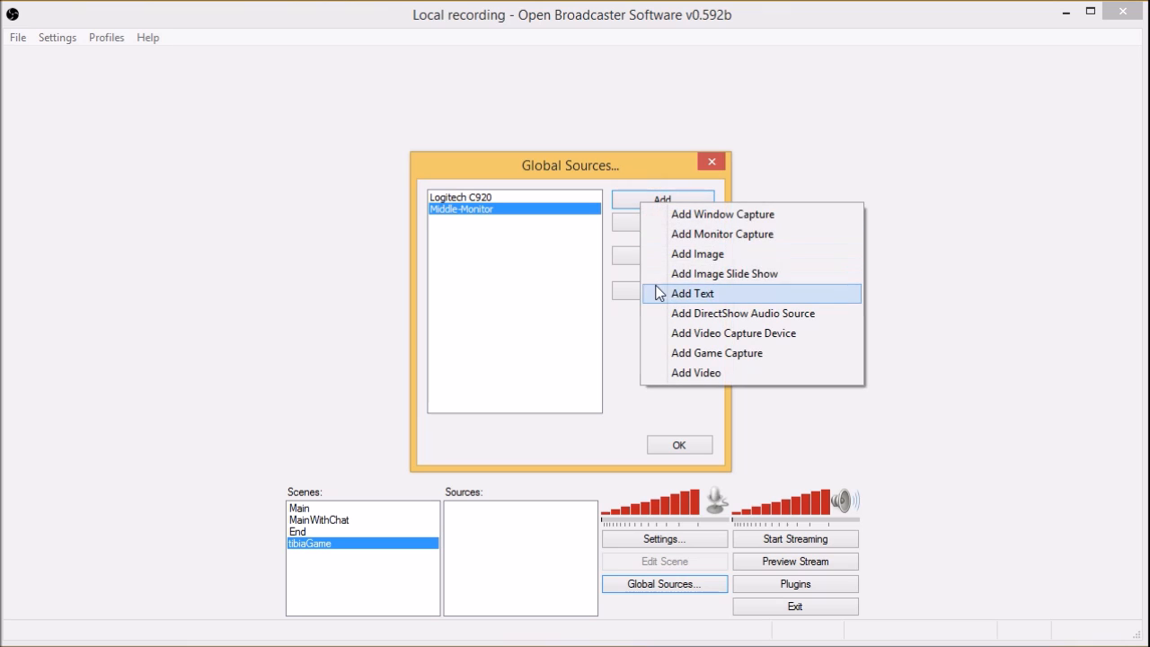
click(731, 233)
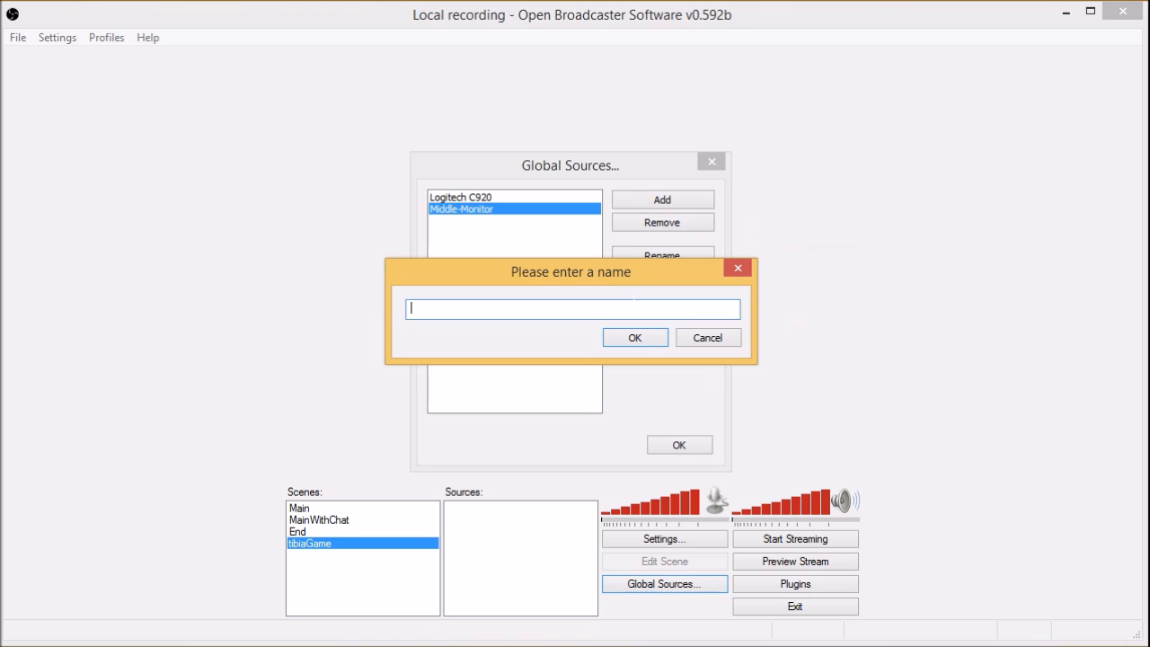
text(middle)
click(632, 337)
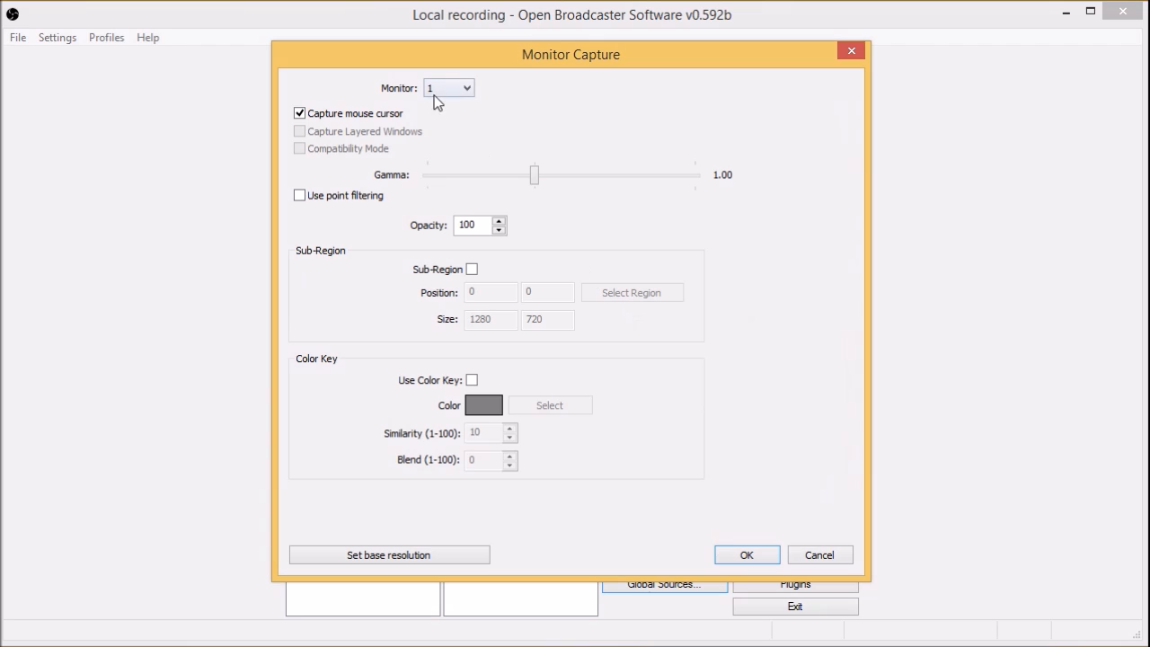
click(392, 116)
click(760, 555)
click(440, 225)
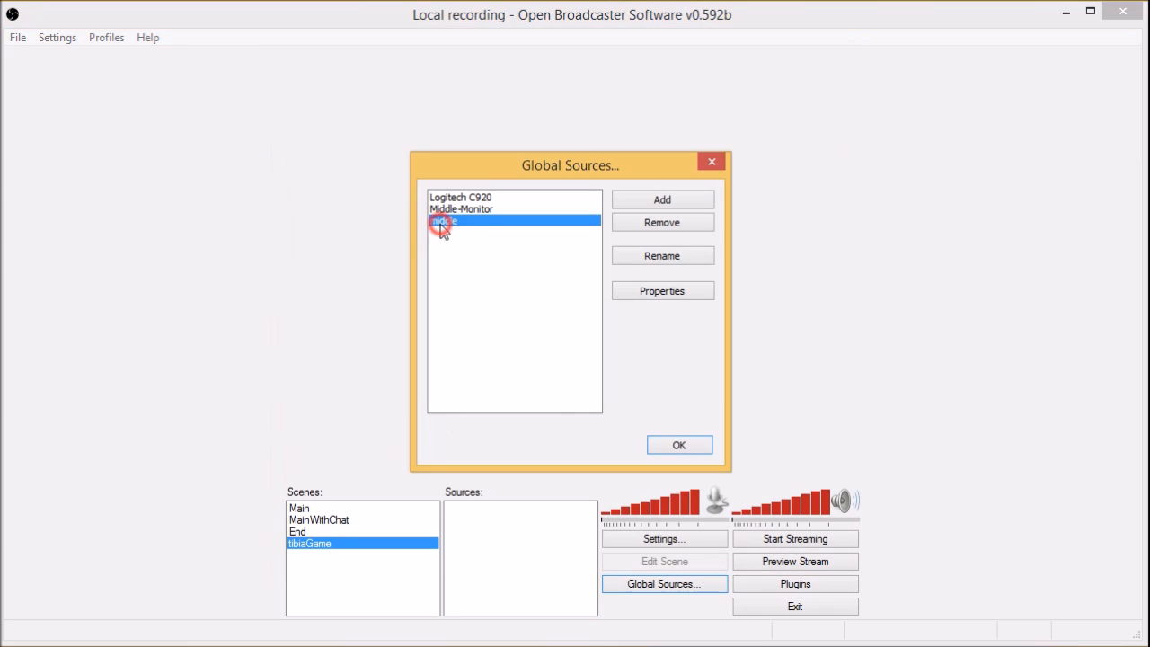
click(679, 444)
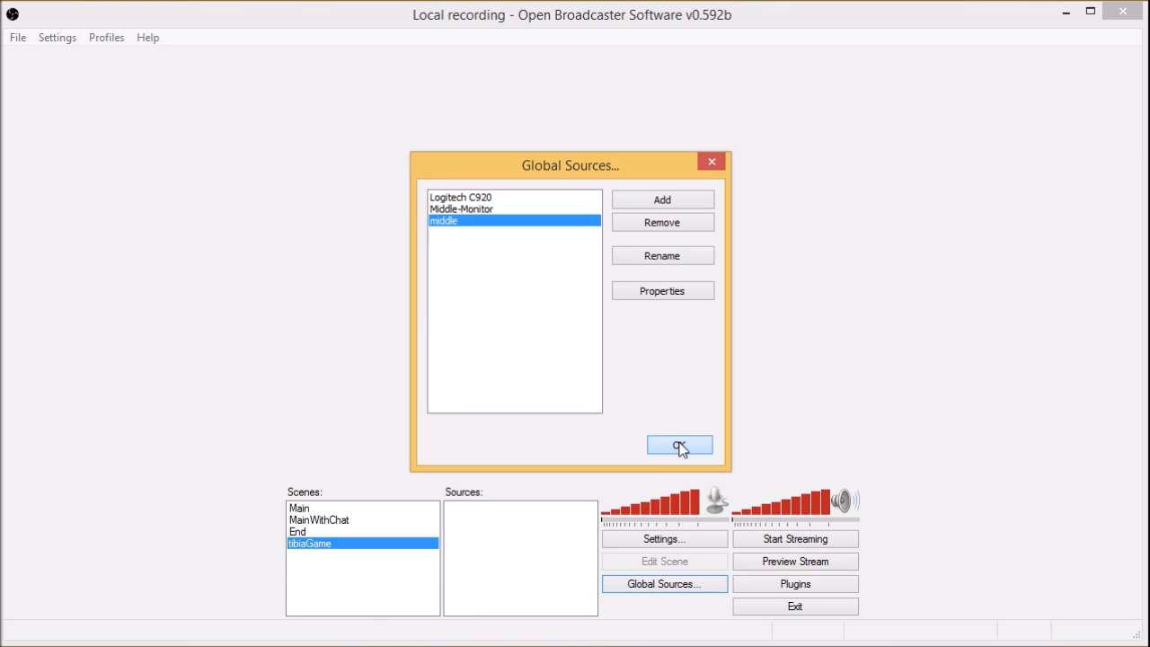
- Add the global source middle to the tibiaGame scene under the name gameScreen
click(508, 543)
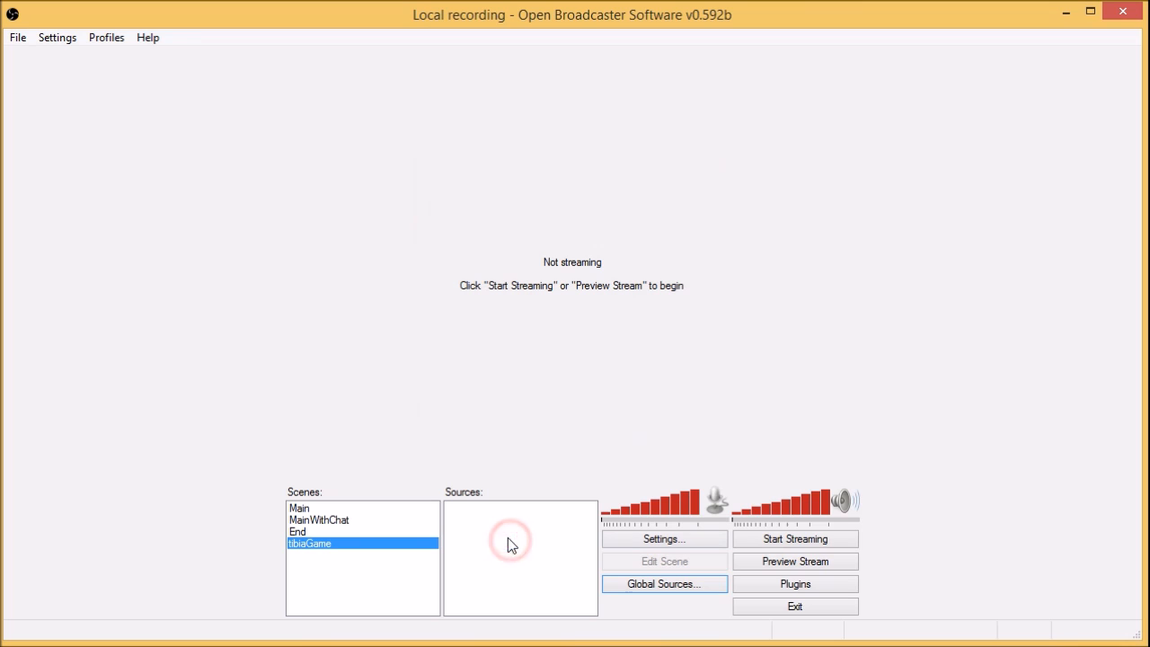
right_click(485, 530)
mouse_move(503, 541)
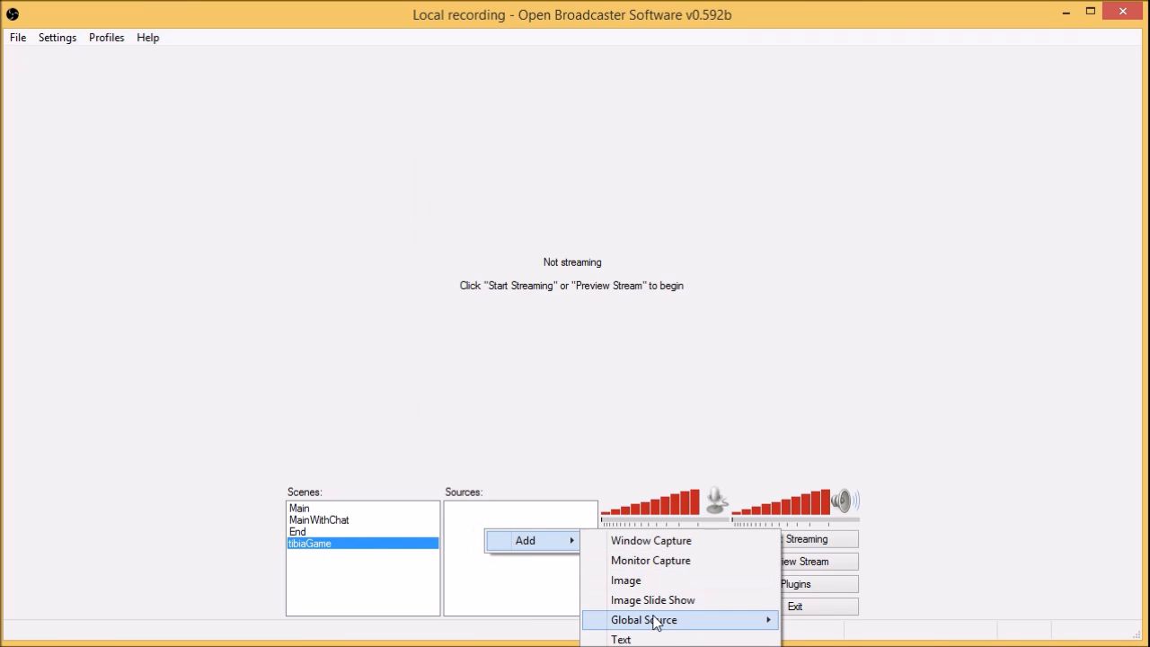
mouse_move(654, 622)
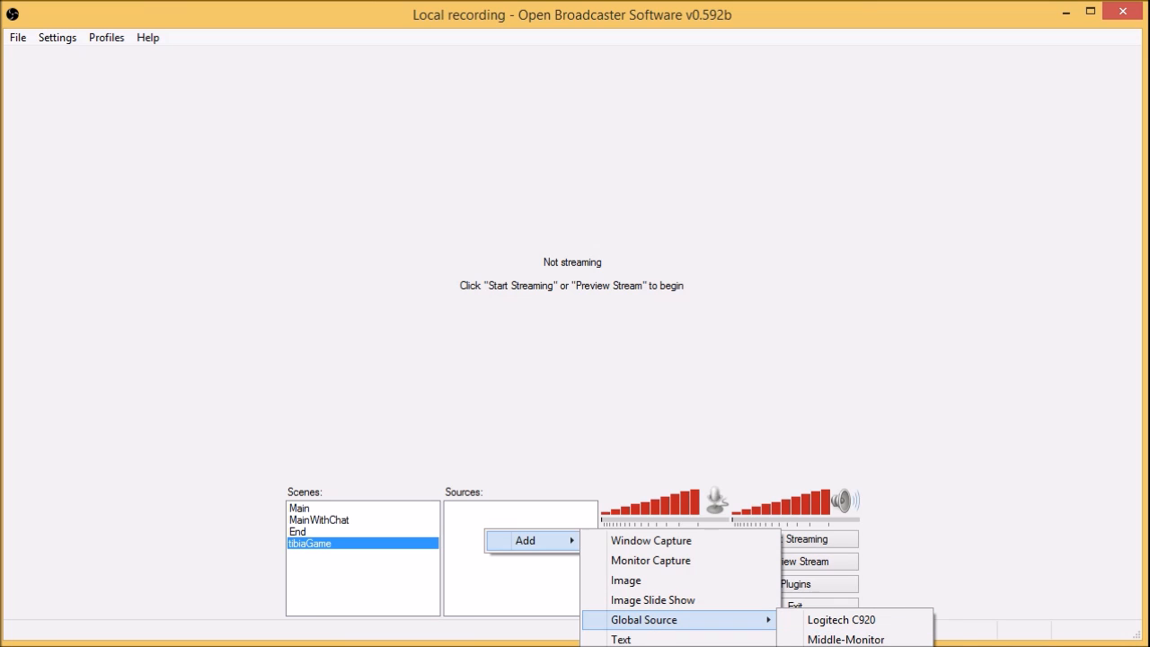
click(845, 638)
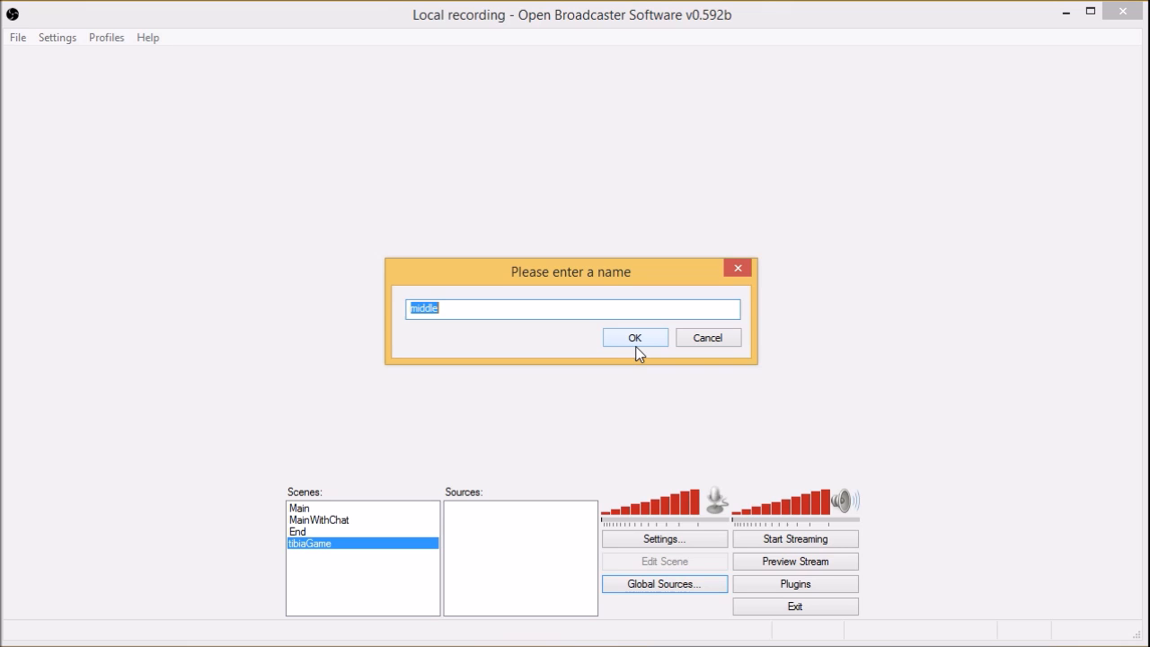
text(gameScreen)
click(643, 337)
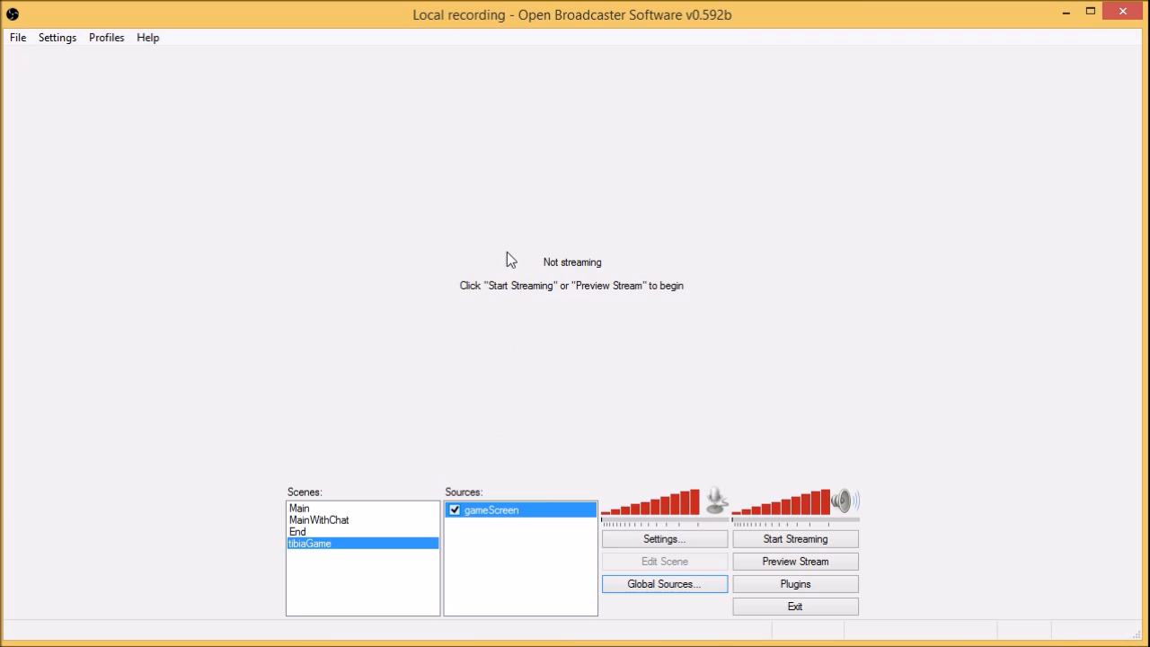
- Start the stream preview and, in scene editing, crop gameScreen on all sides to the Tibia game view
click(821, 564)
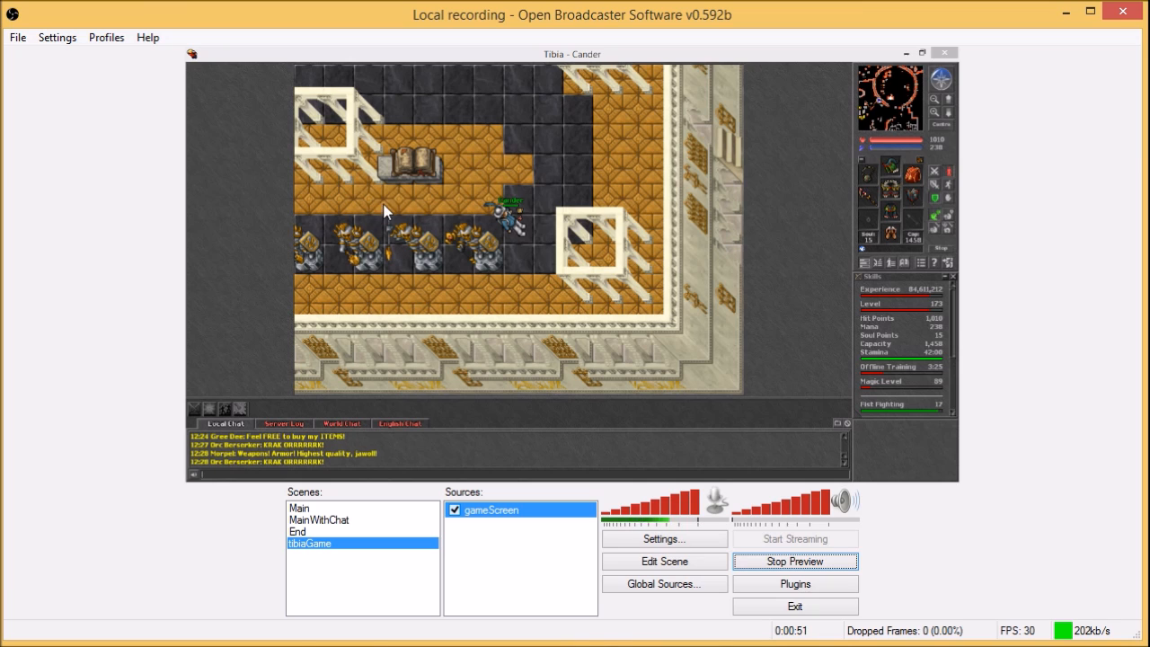
click(694, 560)
mouse_move(960, 481)
mouse_down()
mouse_move(850, 464)
mouse_move(849, 420)
mouse_move(896, 448)
mouse_move(718, 320)
mouse_move(877, 406)
mouse_move(954, 482)
mouse_up()
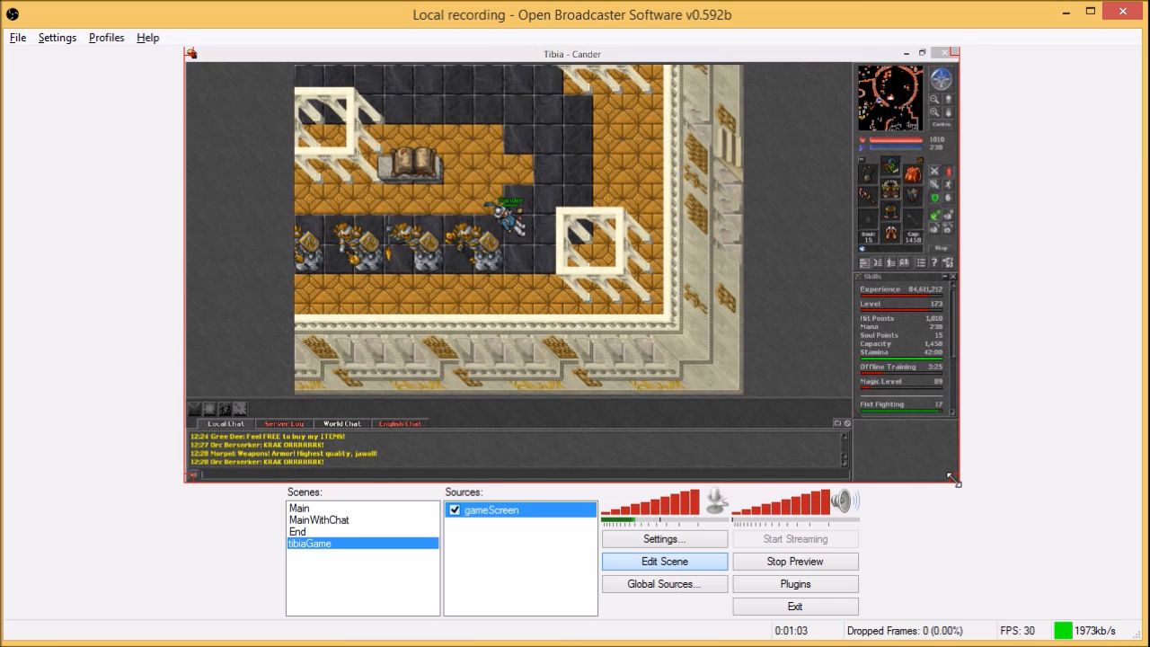
drag(954, 480, 738, 390)
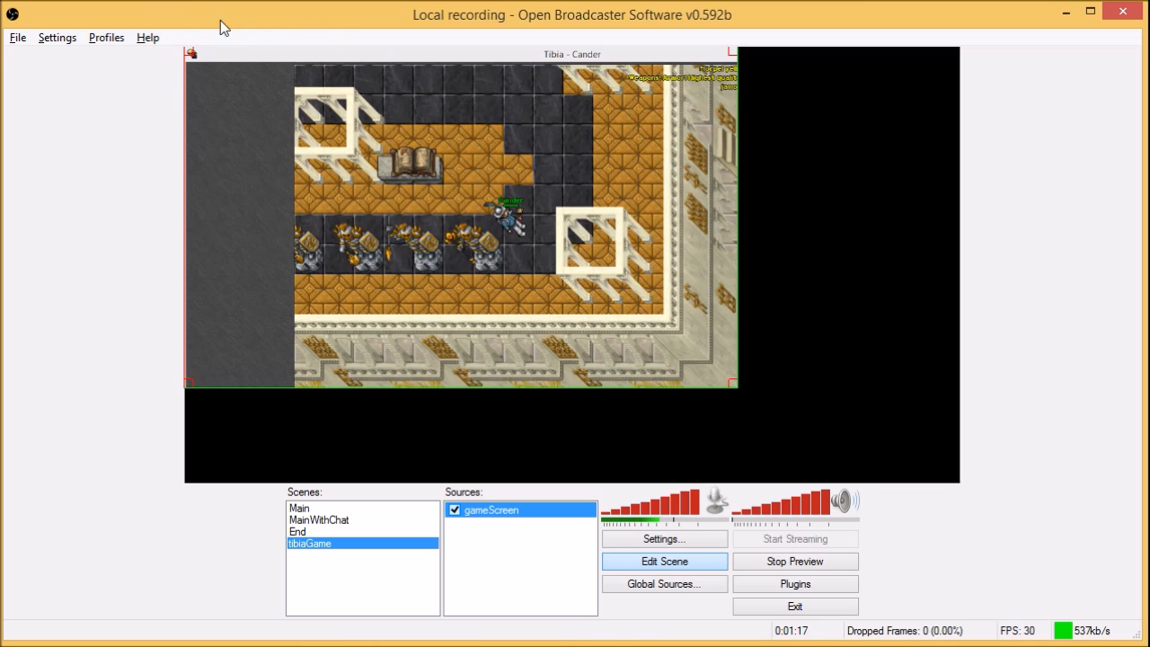
drag(186, 48, 296, 63)
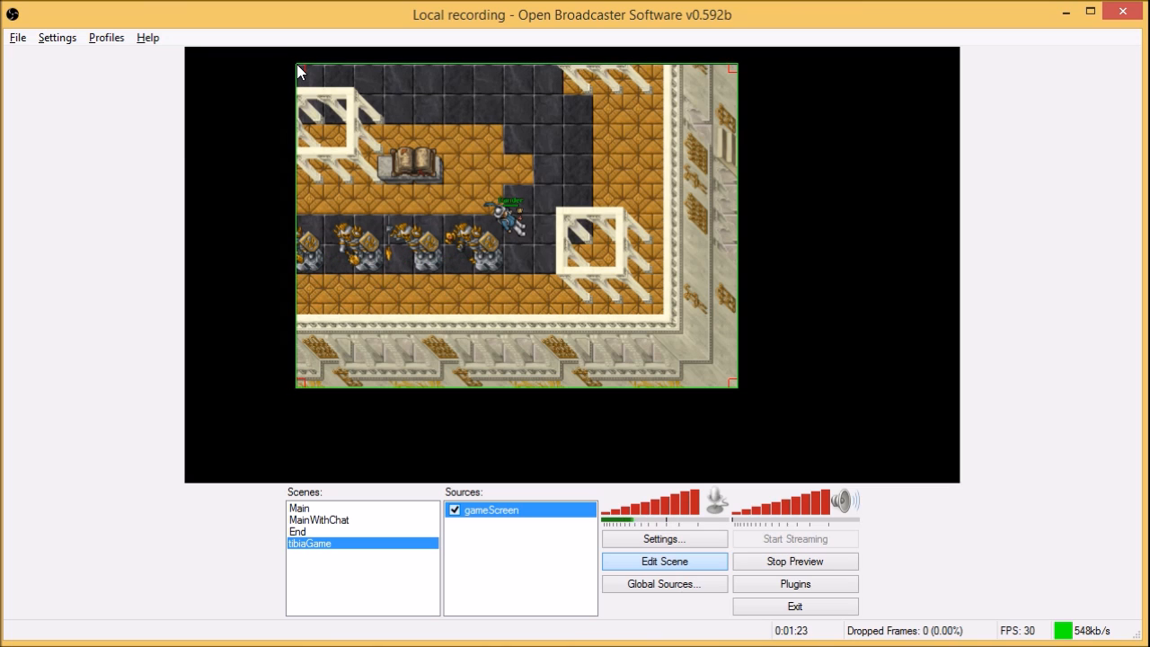
- Move gameScreen to the canvas's upper-left corner, enlarge it to the full canvas height and extend its right edge
drag(527, 165, 447, 162)
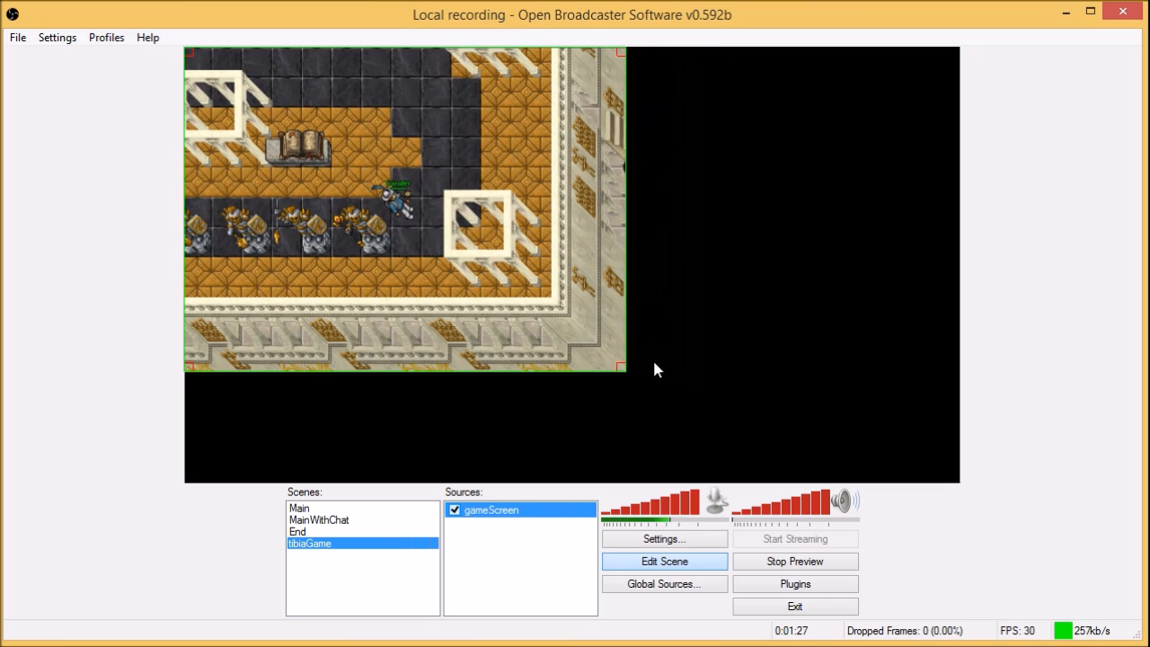
drag(624, 368, 783, 490)
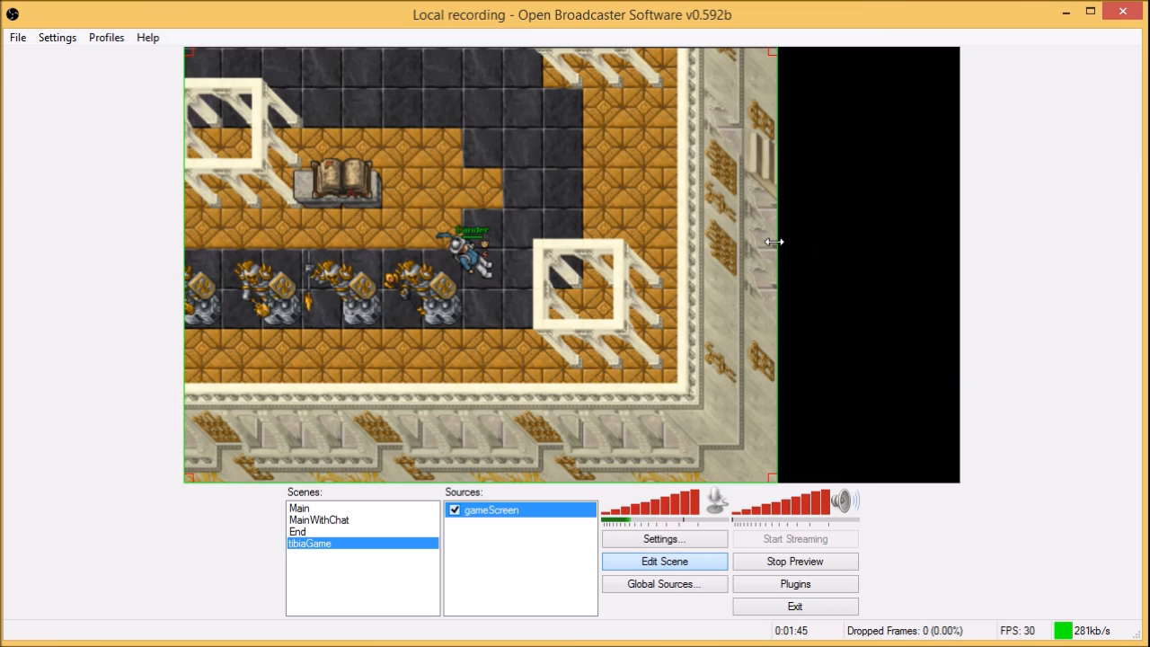
drag(774, 241, 868, 220)
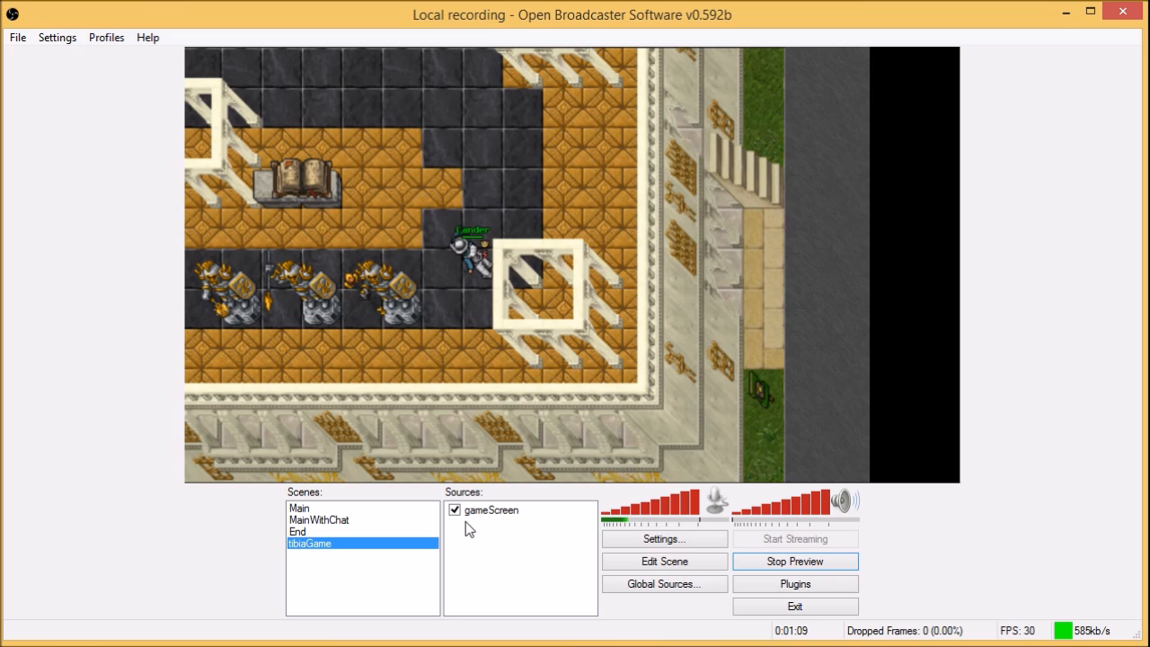
- Add the global source middle to the tibiaGame scene a second time under the name sideBar
right_click(465, 521)
click(507, 531)
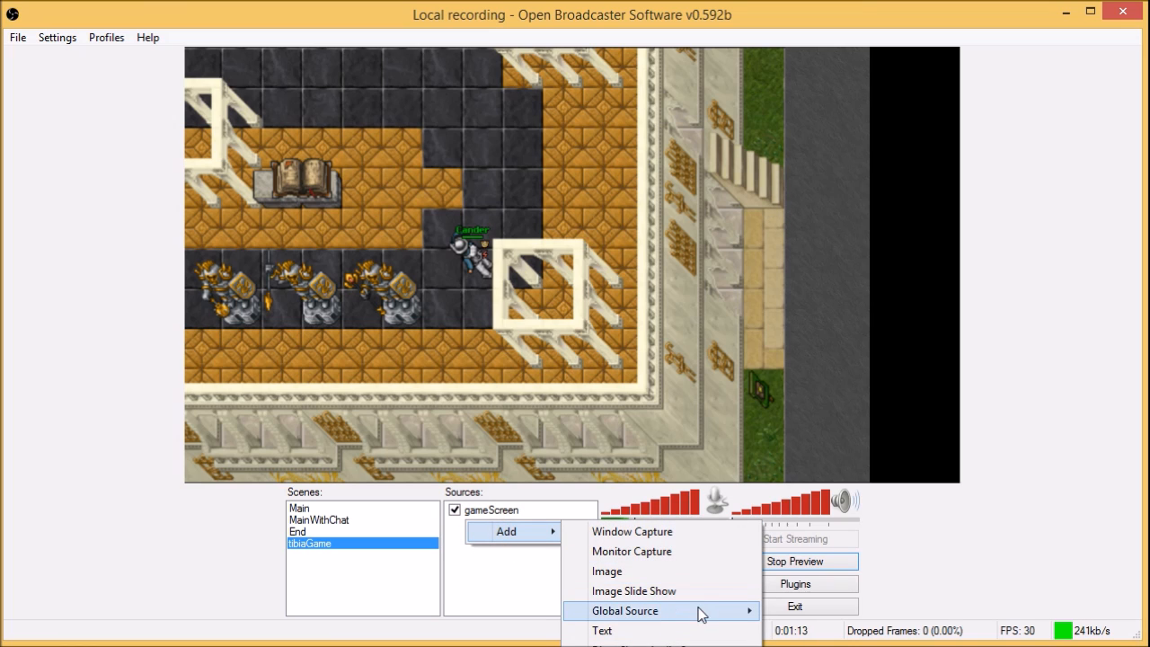
mouse_move(700, 613)
click(809, 628)
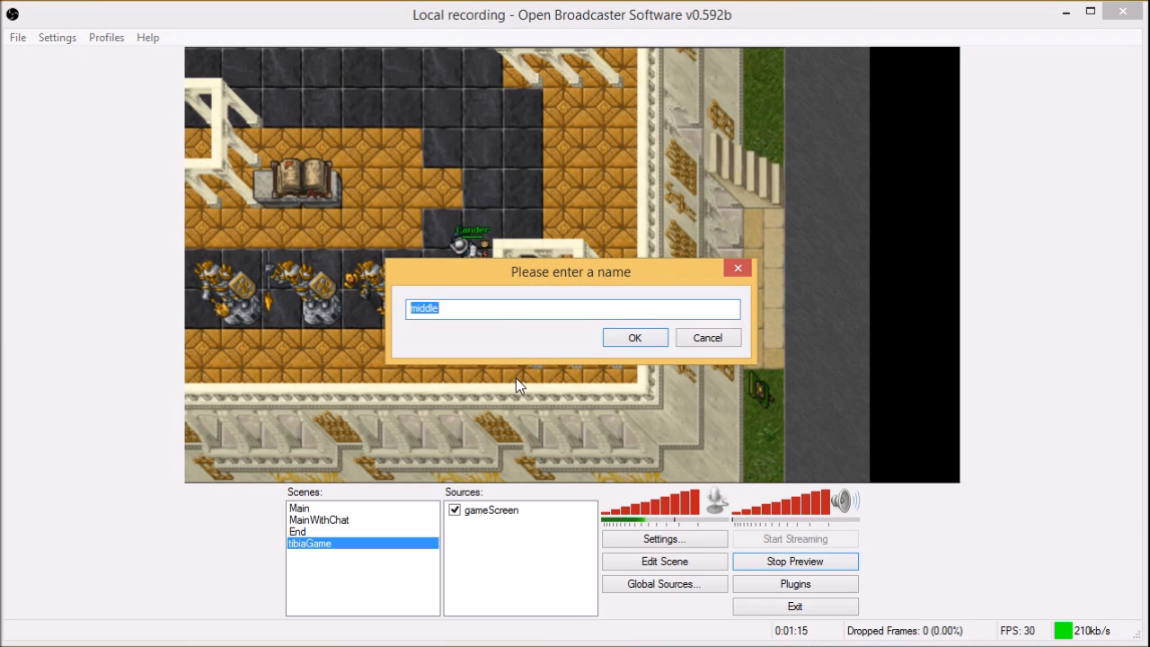
text(sideBar)
click(625, 337)
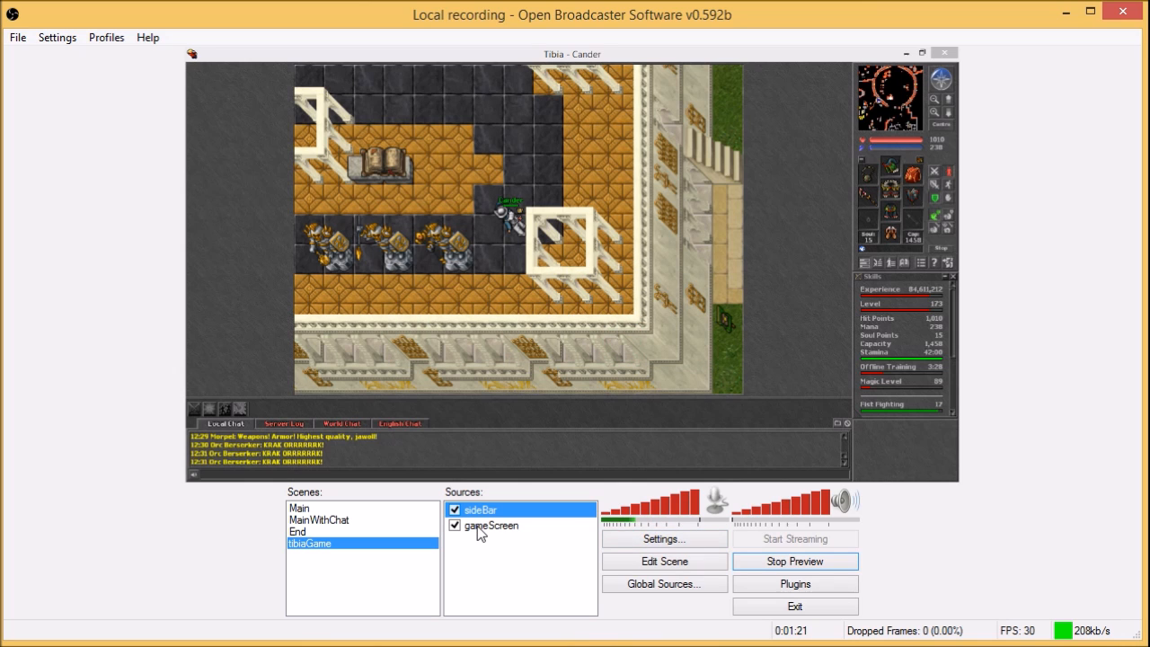
- In scene editing, crop sideBar from the left and top to Tibia's side panel with minimap, inventory and skills
key(ctrl+Down)
key(ctrl+Up)
click(698, 566)
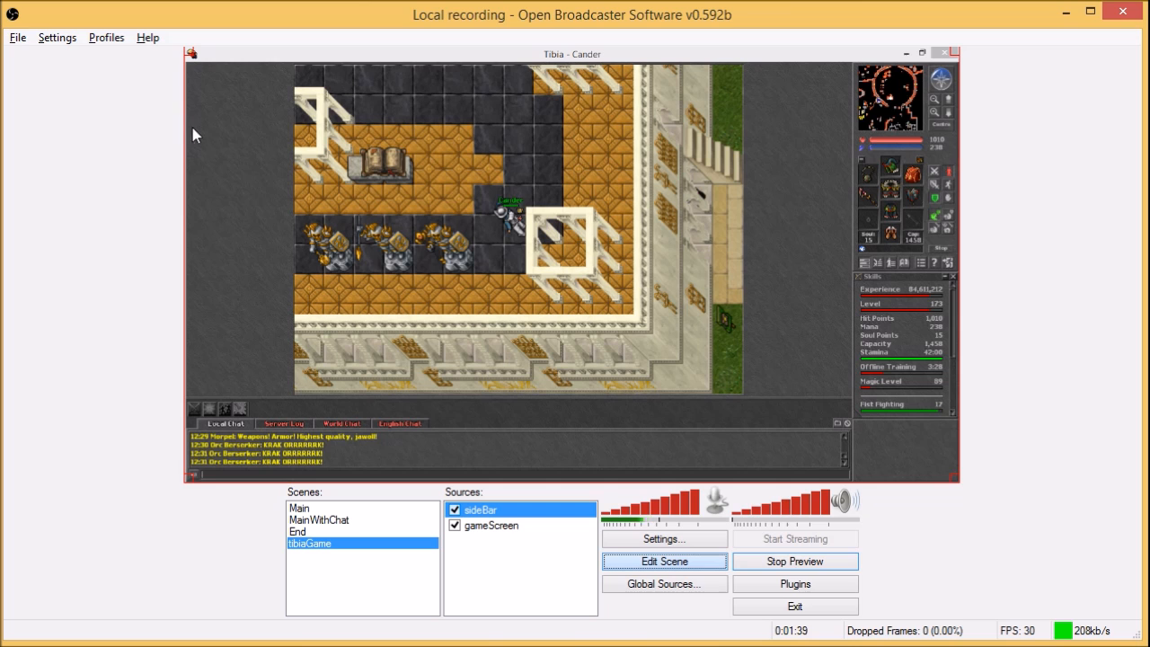
drag(185, 132, 847, 114)
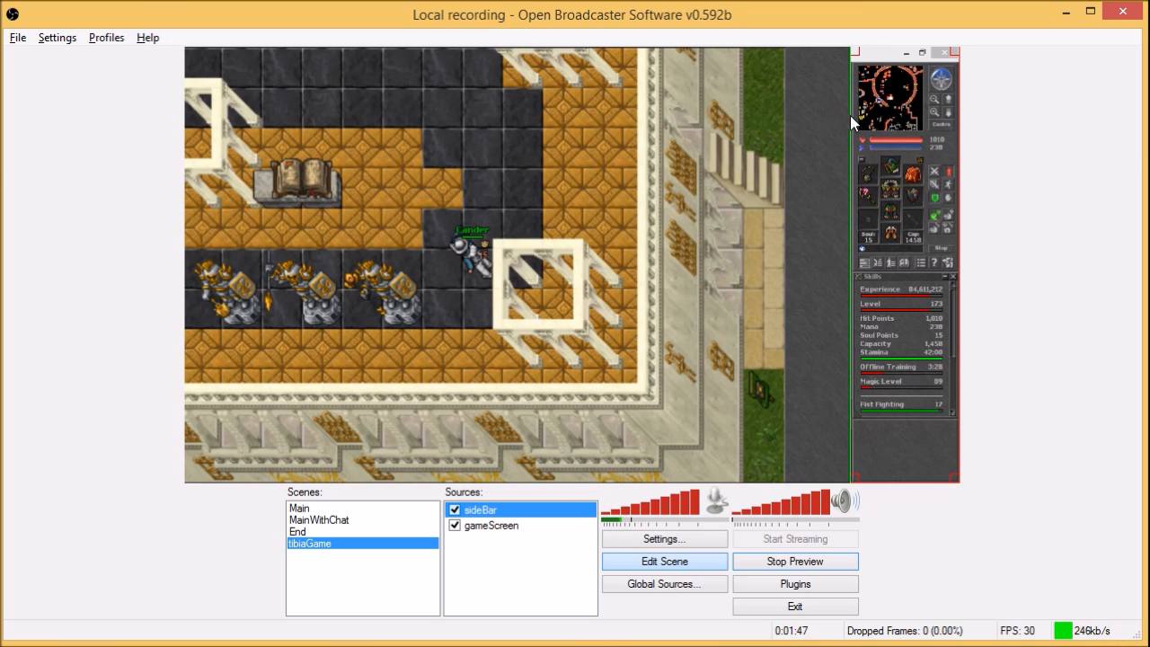
drag(852, 60, 860, 72)
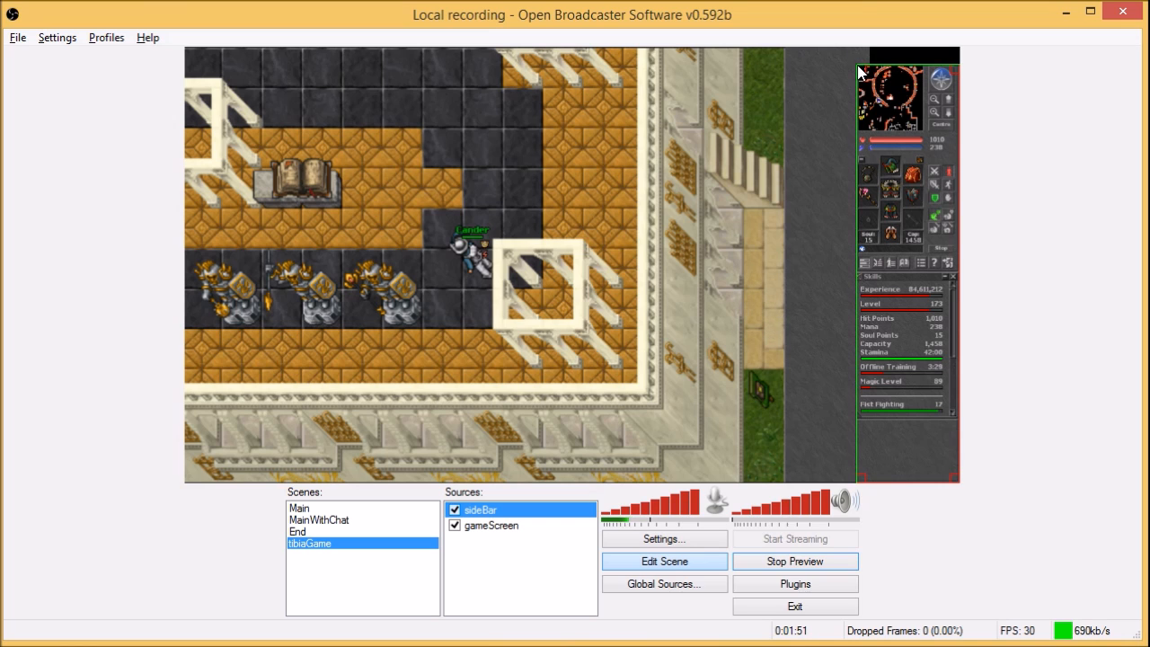
- Enlarge sideBar from its upper-left corner to the canvas's top edge and stretch its lower-right corner slightly past the canvas
drag(857, 65, 827, 57)
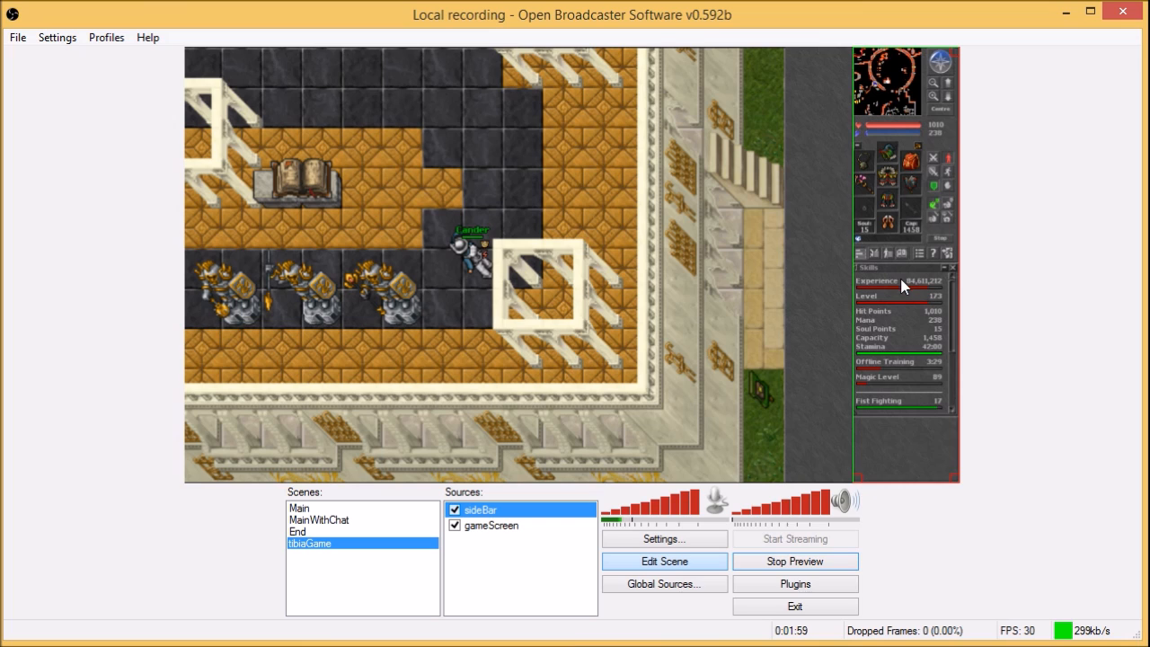
drag(952, 481, 962, 487)
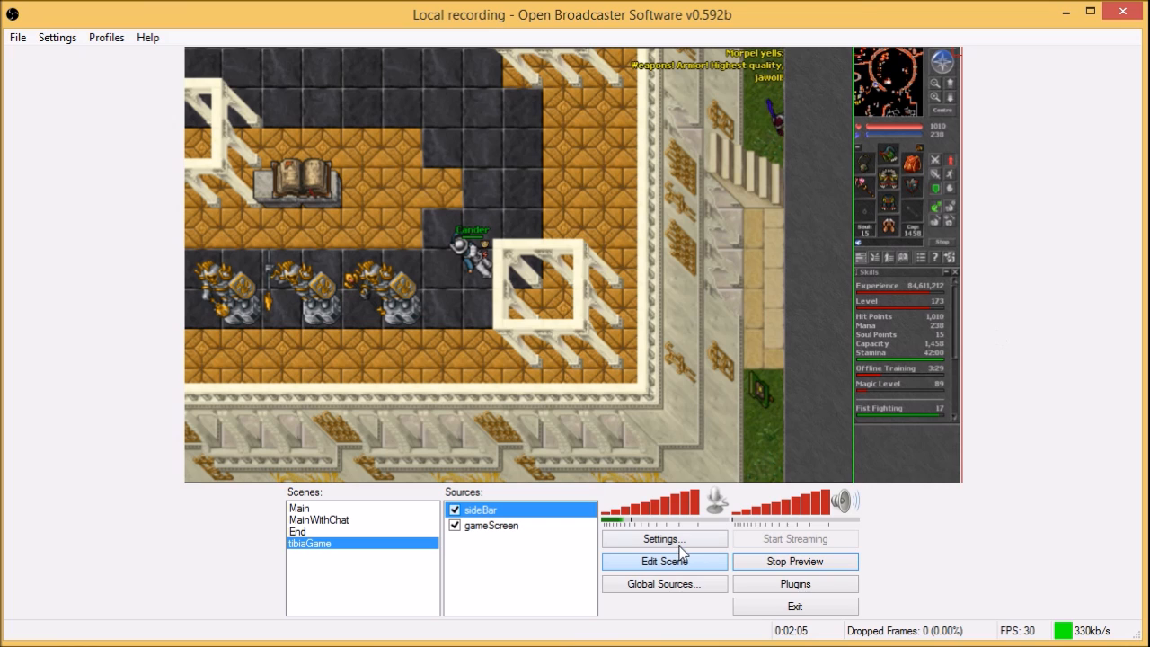
click(647, 361)
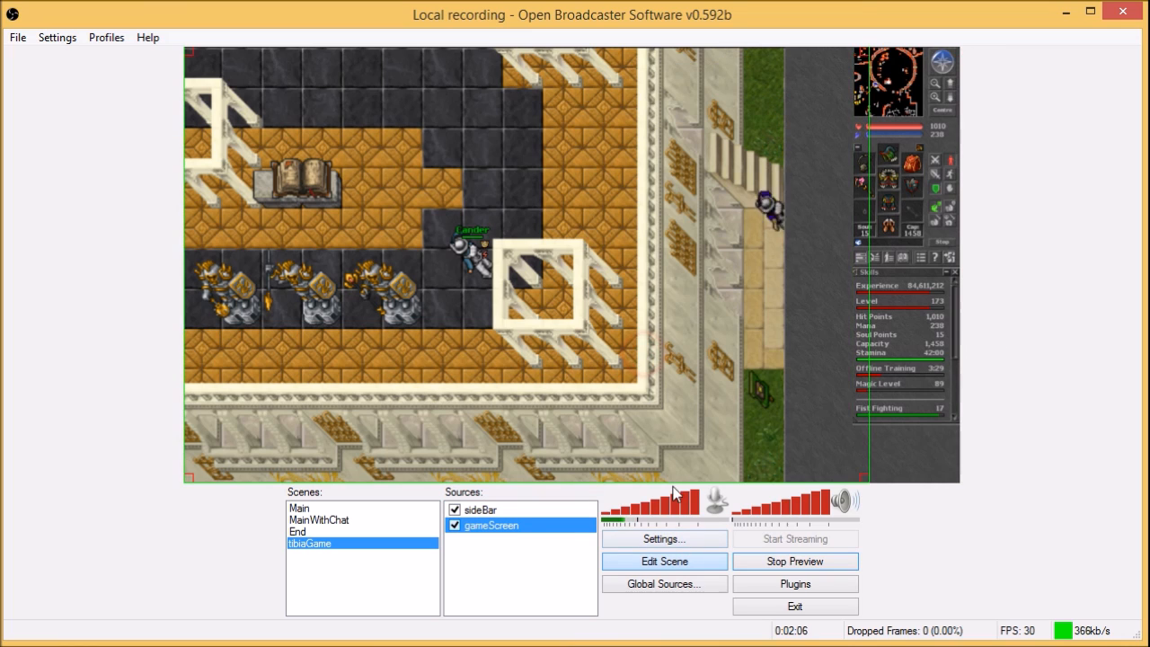
click(926, 236)
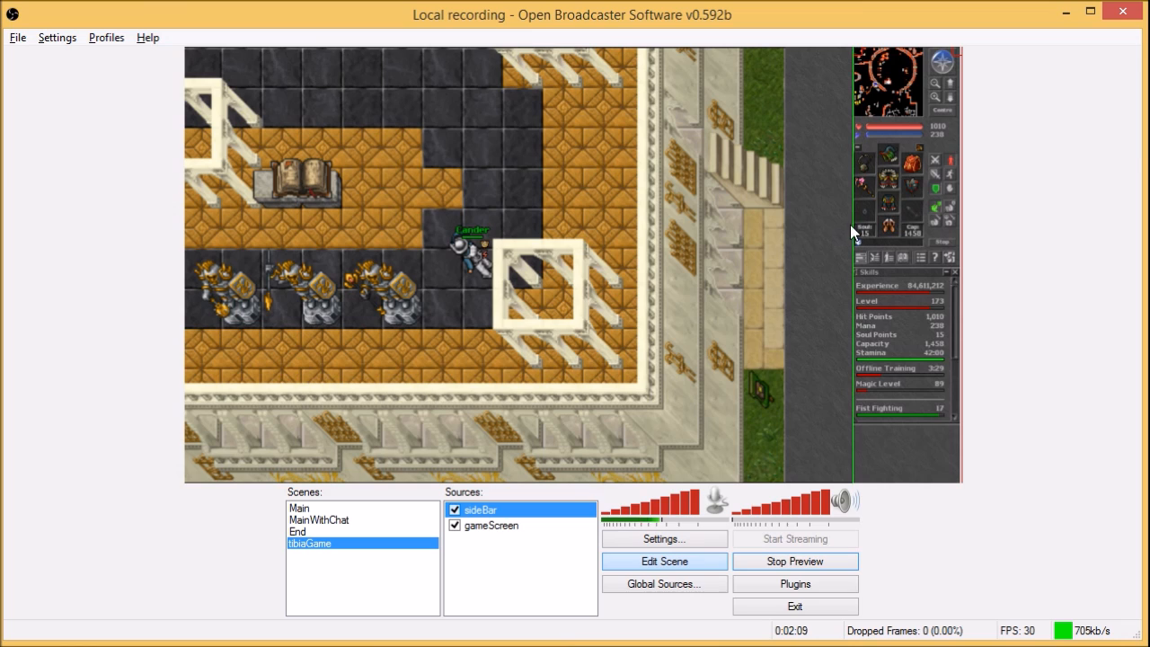
- Loosen sideBar's left crop slightly to include the side panel's border, and leave scene editing
drag(851, 224, 845, 221)
click(1063, 327)
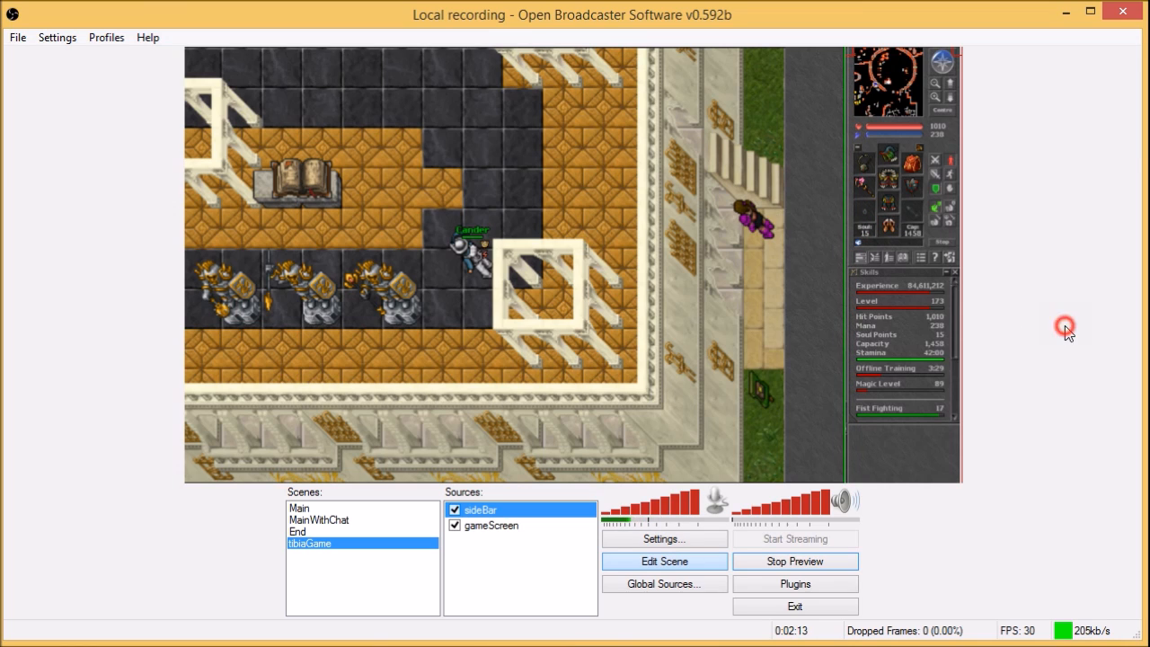
click(763, 325)
click(912, 321)
drag(845, 234, 846, 235)
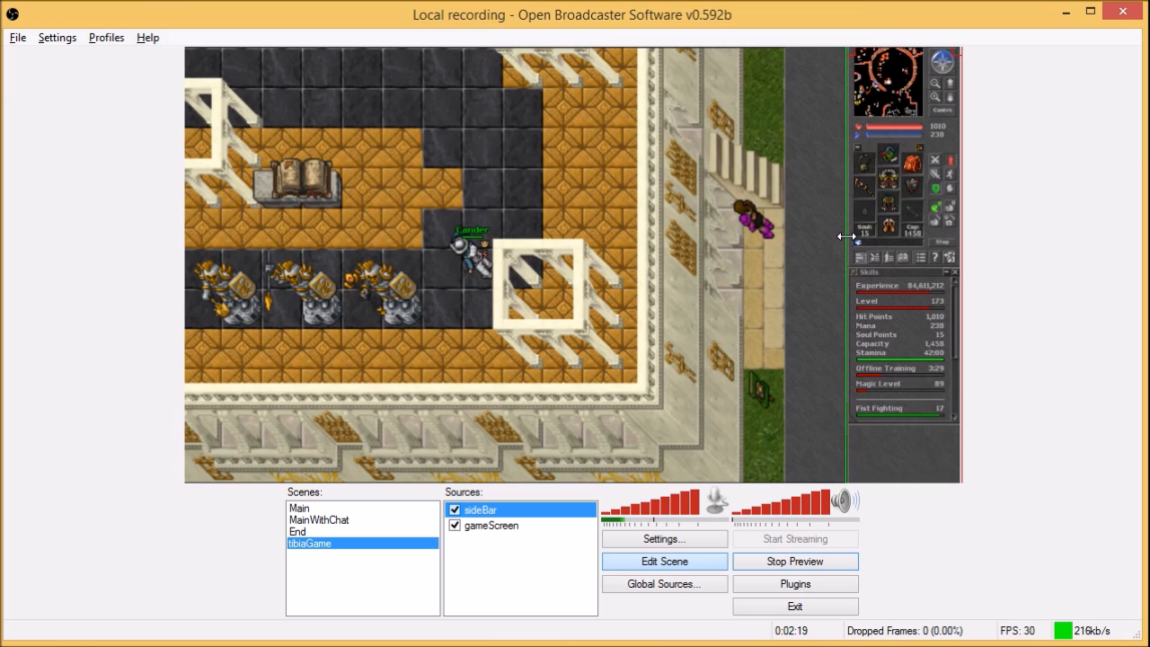
click(766, 284)
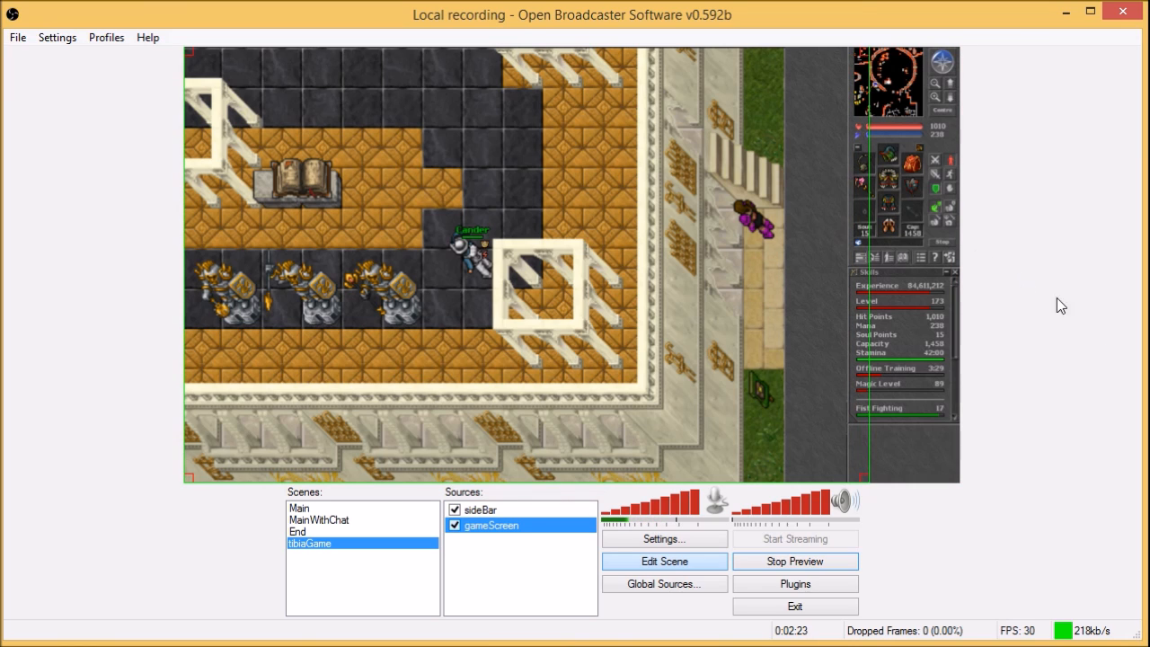
click(706, 564)
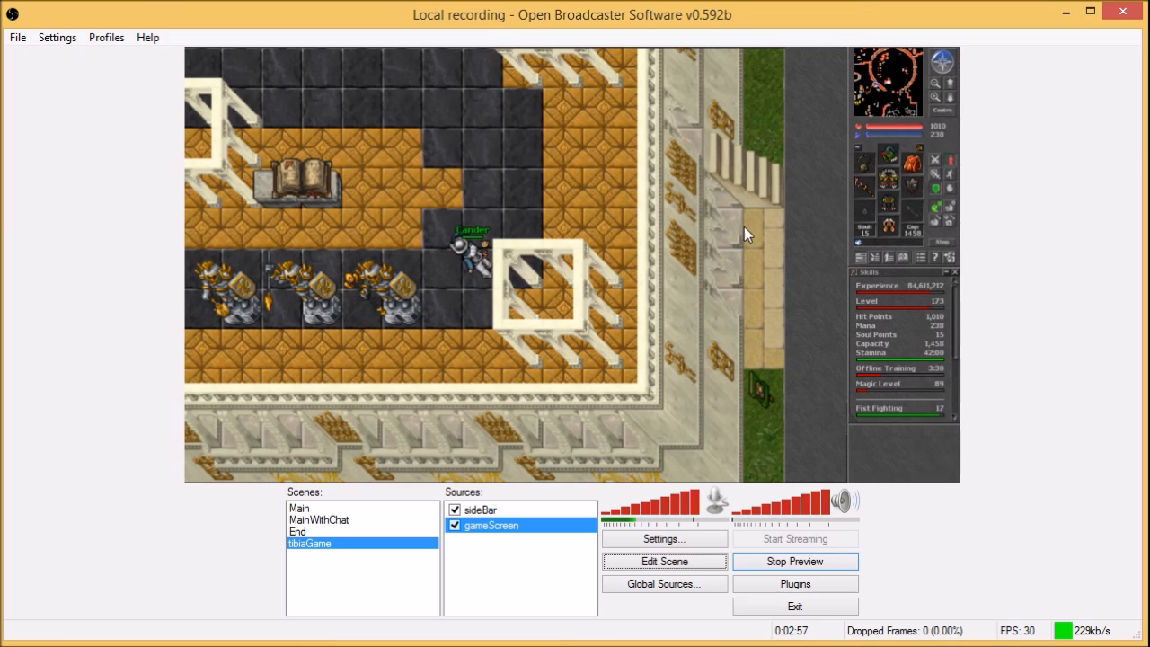
- Copy the tibiaGame scene under the name tibiaGameWithChat
key(Tab)
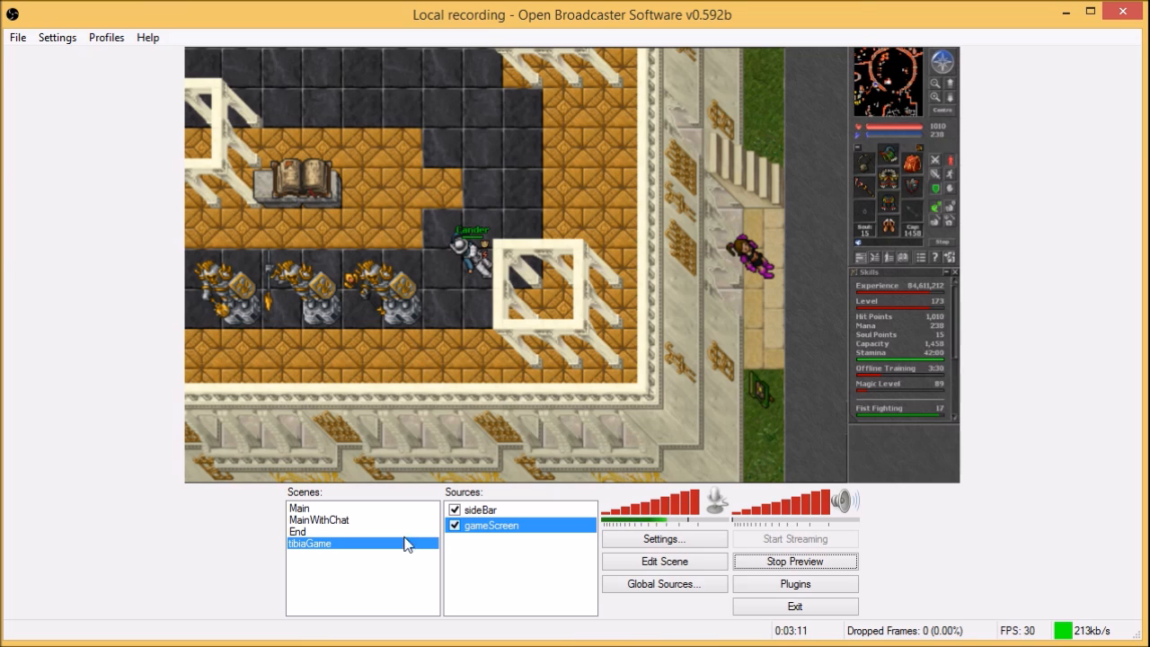
click(327, 599)
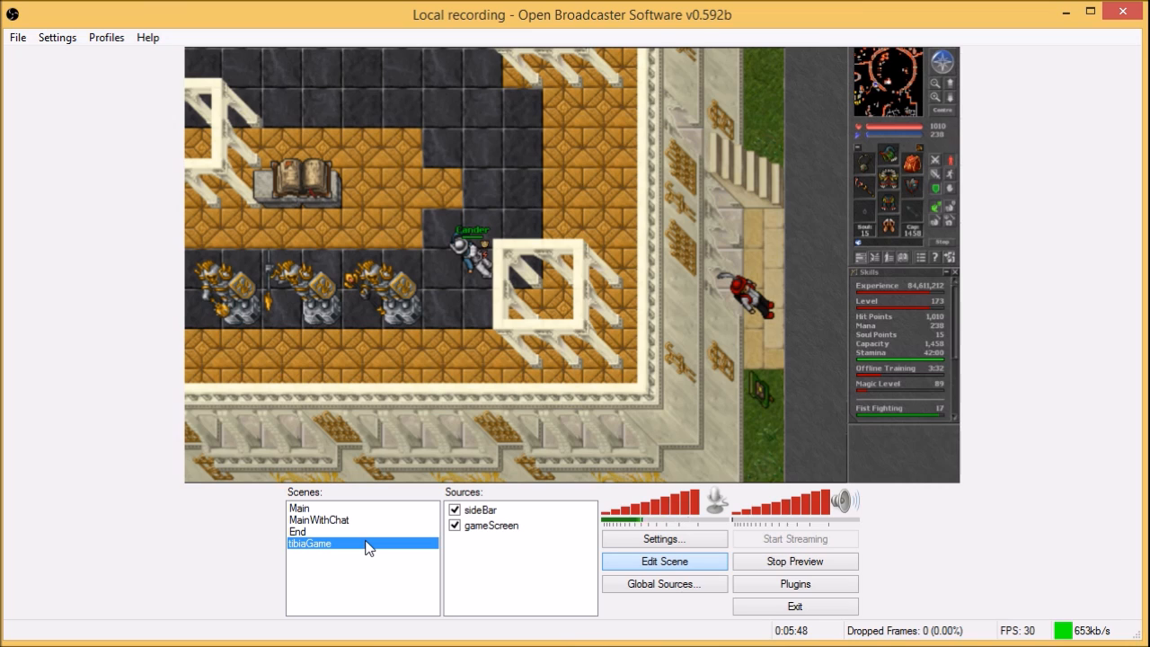
right_click(319, 546)
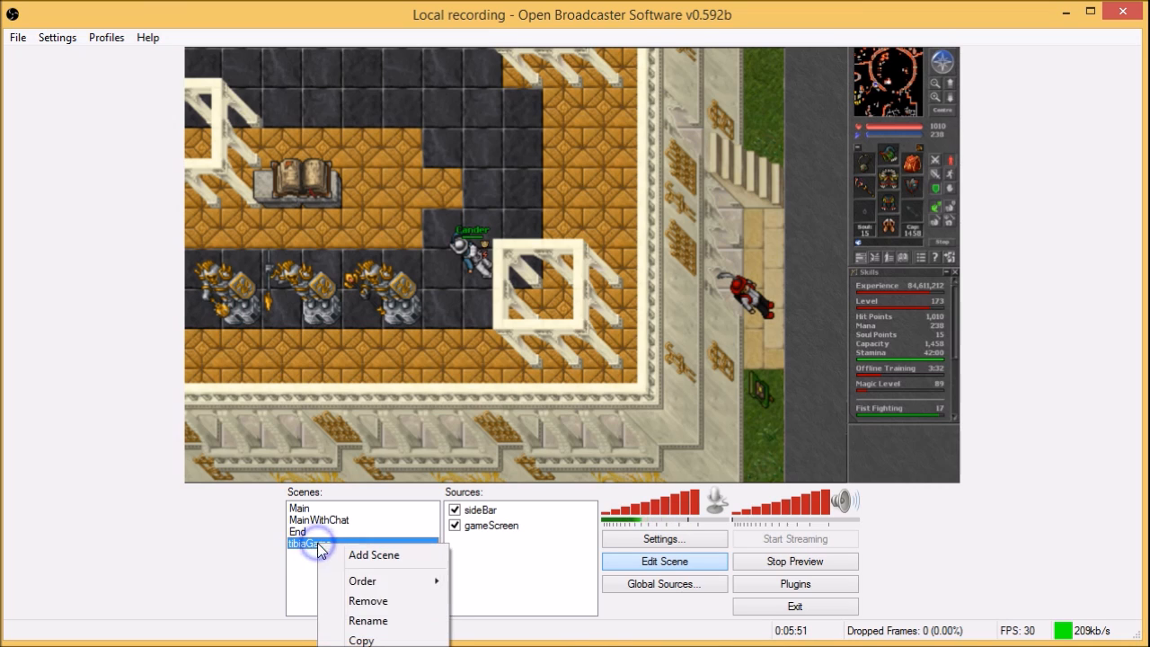
click(395, 638)
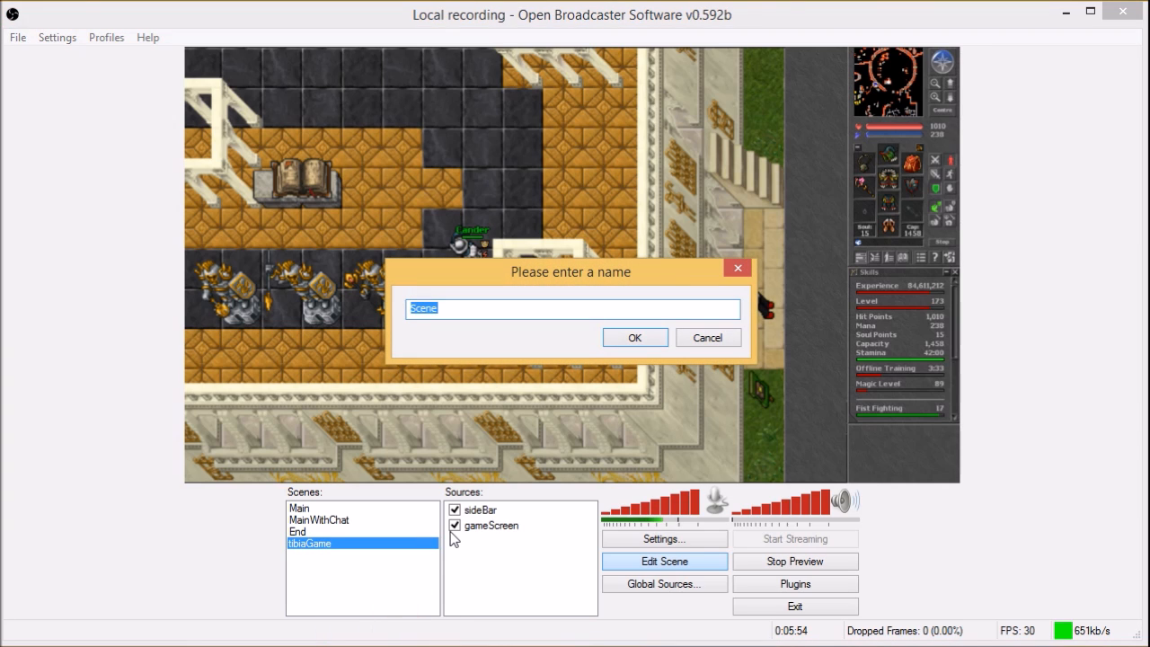
text(tibiaGameWIthCha)
key(BackSpace)
key(BackSpace)
key(BackSpace)
key(BackSpace)
key(BackSpace)
key(BackSpace)
text(ithChat)
click(635, 336)
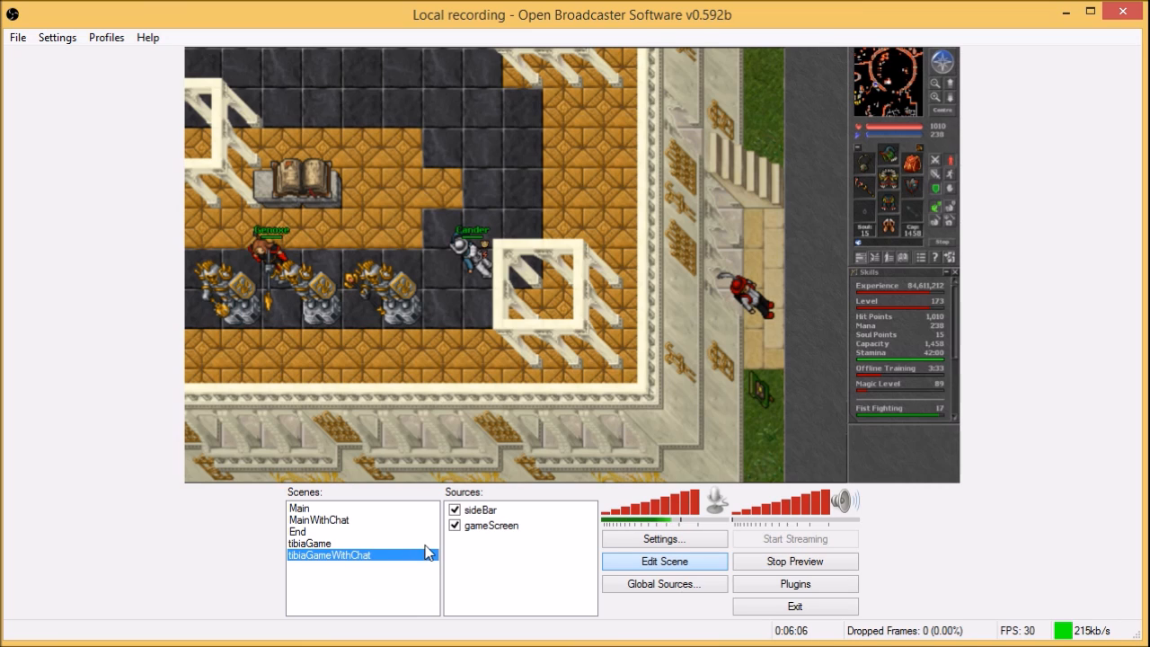
- Add the global source middle to the tibiaGameWithChat scene under the name chat
click(476, 561)
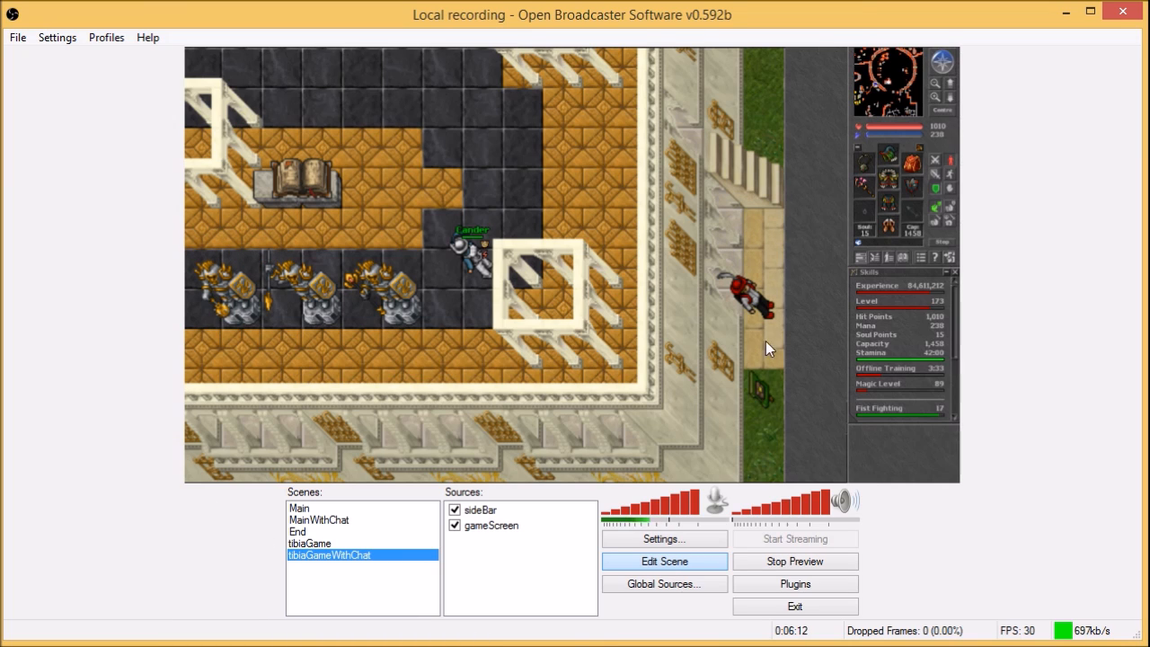
right_click(483, 550)
click(522, 558)
mouse_move(660, 636)
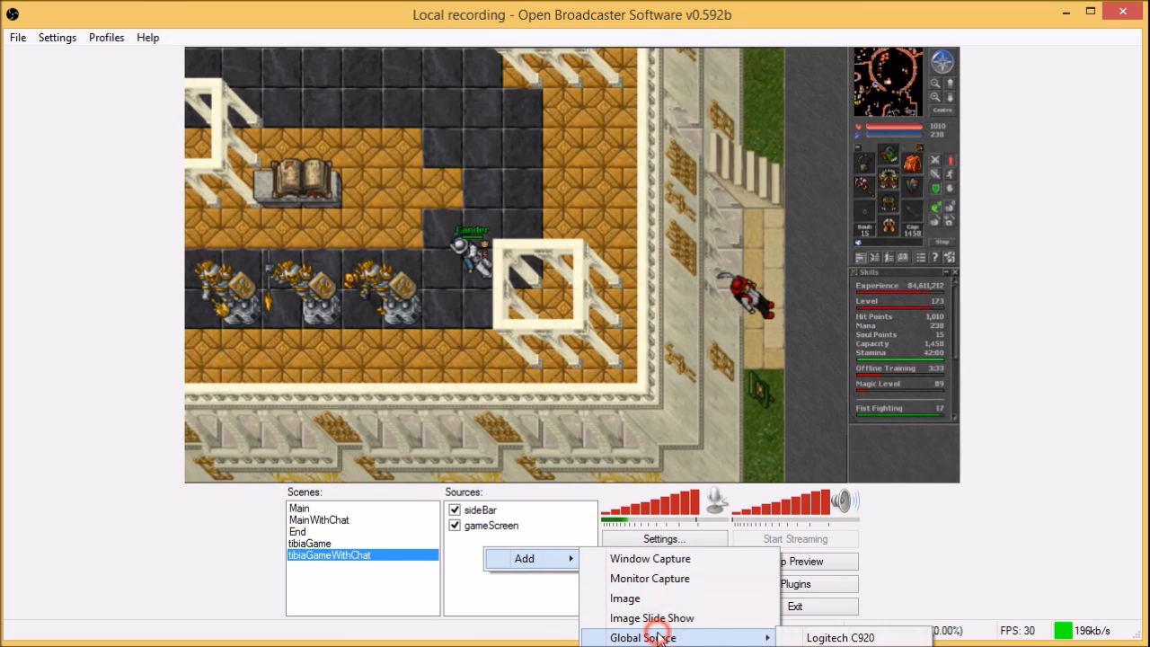
click(835, 635)
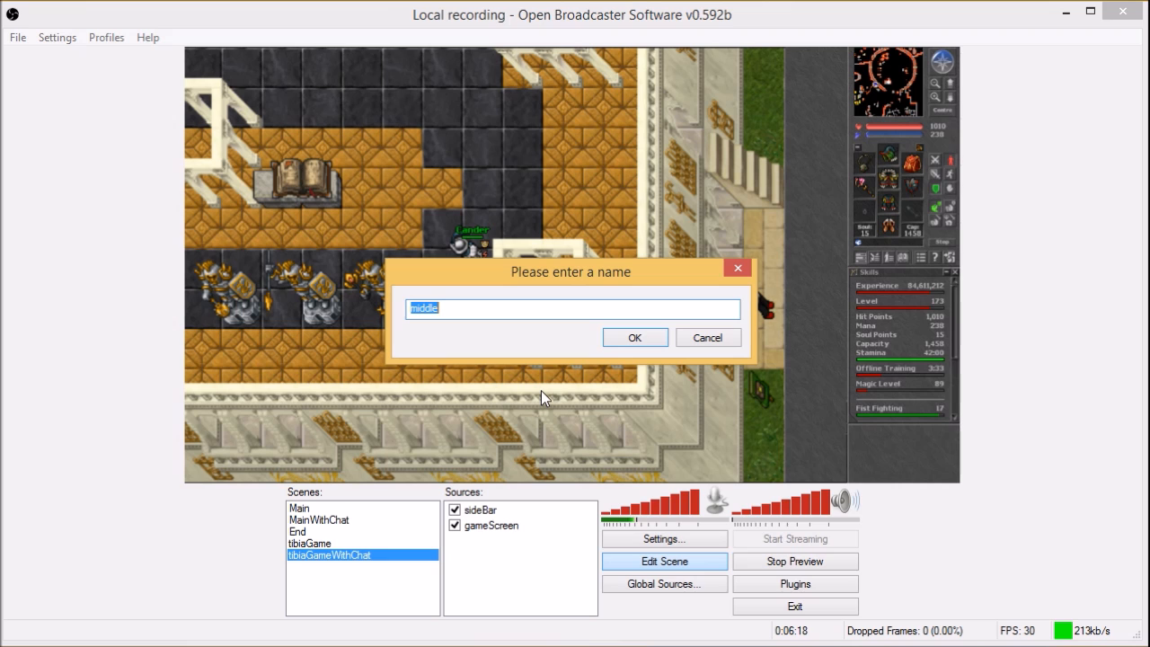
text(chat)
click(634, 337)
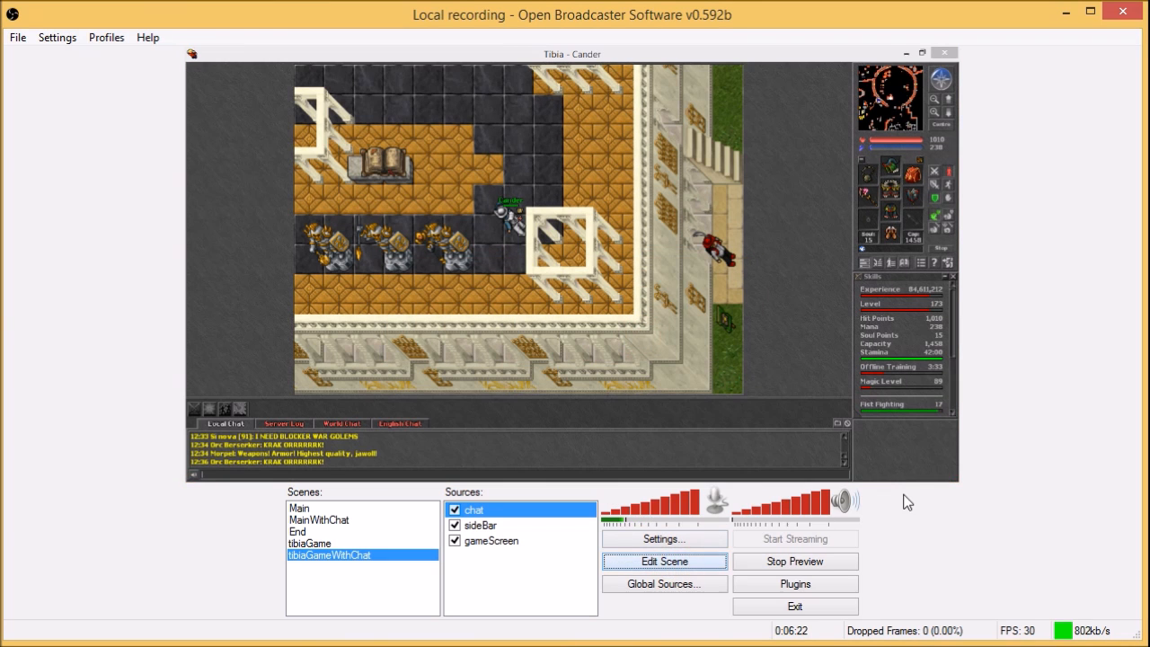
- In scene editing, crop chat from the top and right to the Tibia chat box, aligning its right edge with sideBar's left border
click(651, 568)
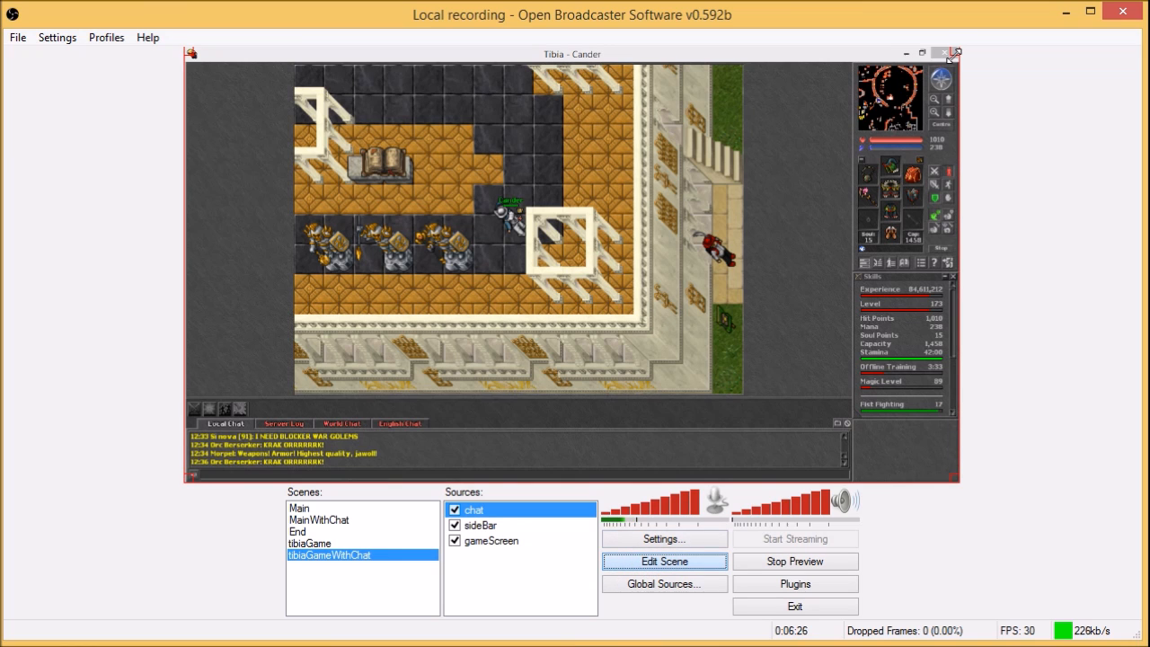
drag(953, 52, 850, 416)
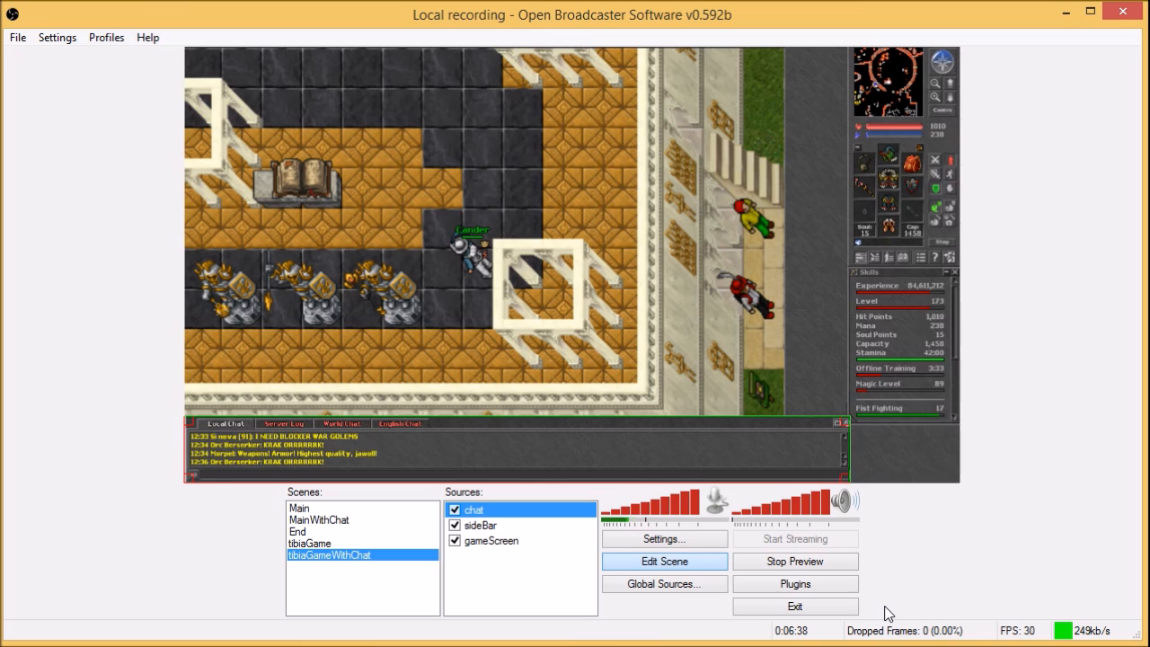
click(661, 564)
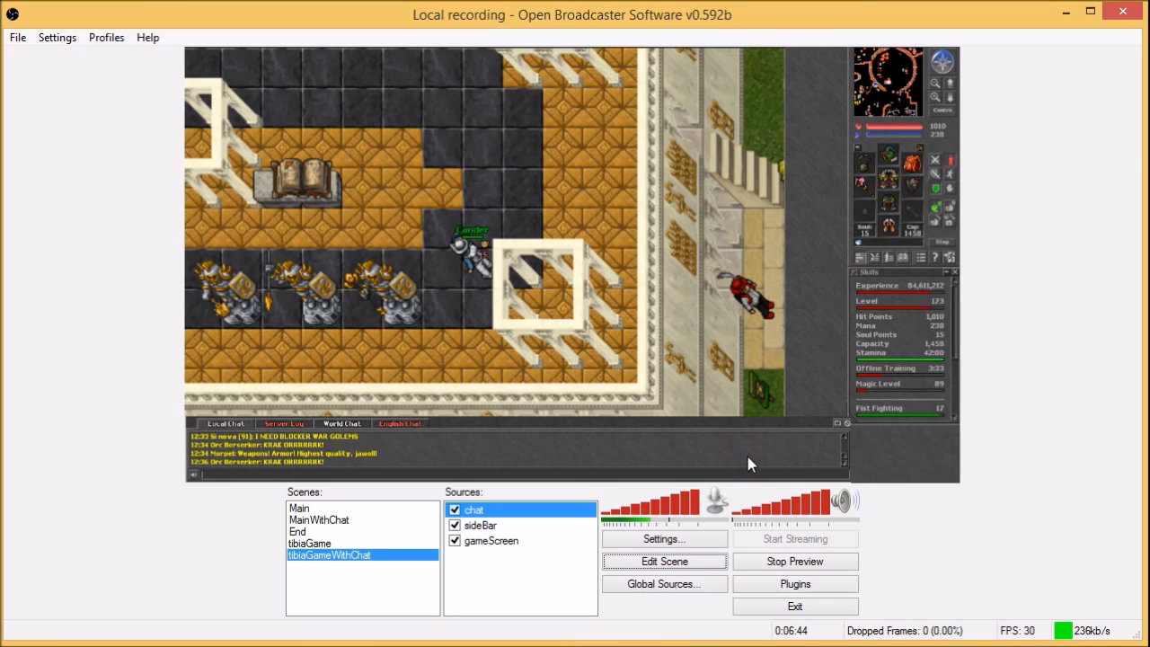
click(713, 561)
drag(841, 416, 841, 421)
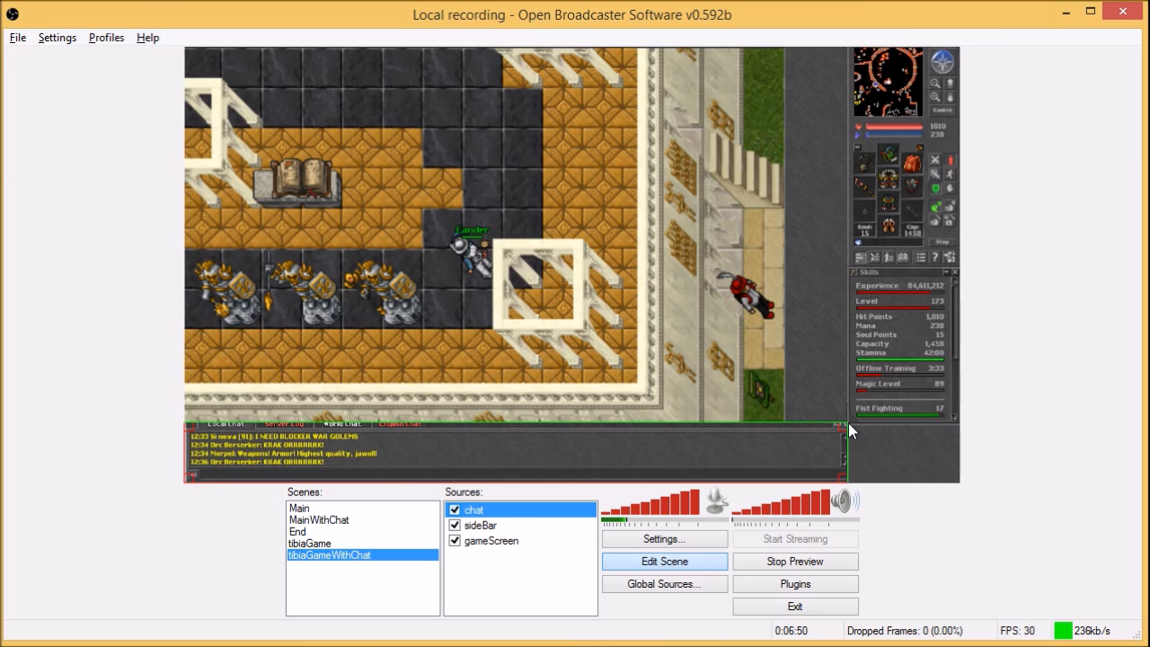
drag(848, 422, 848, 416)
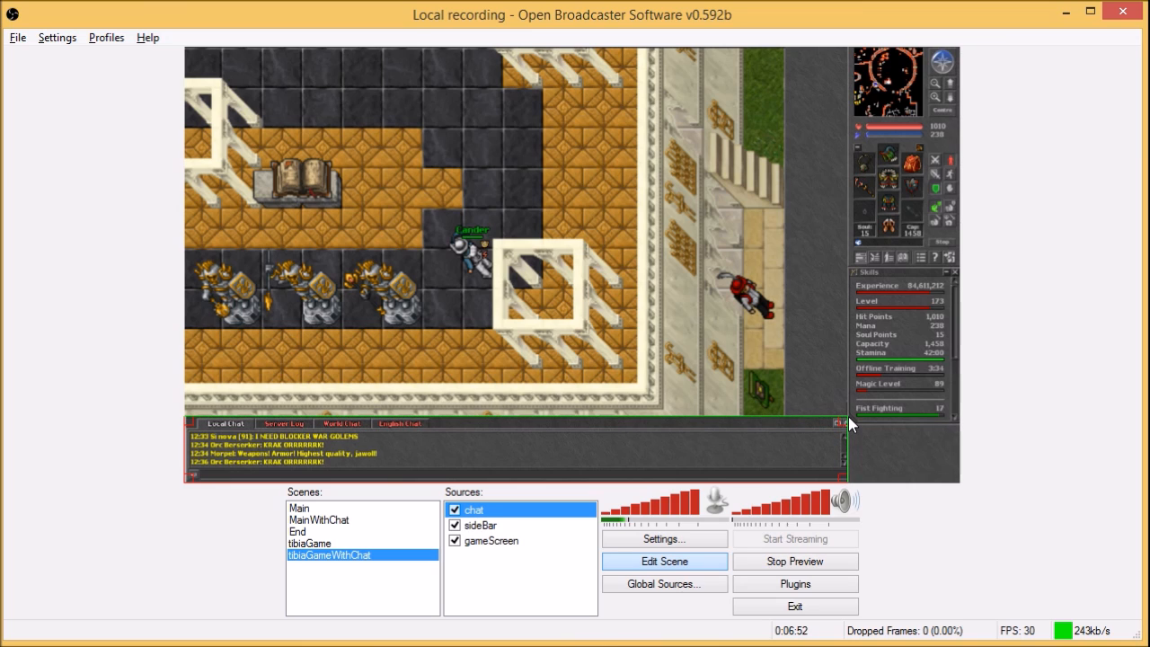
click(646, 566)
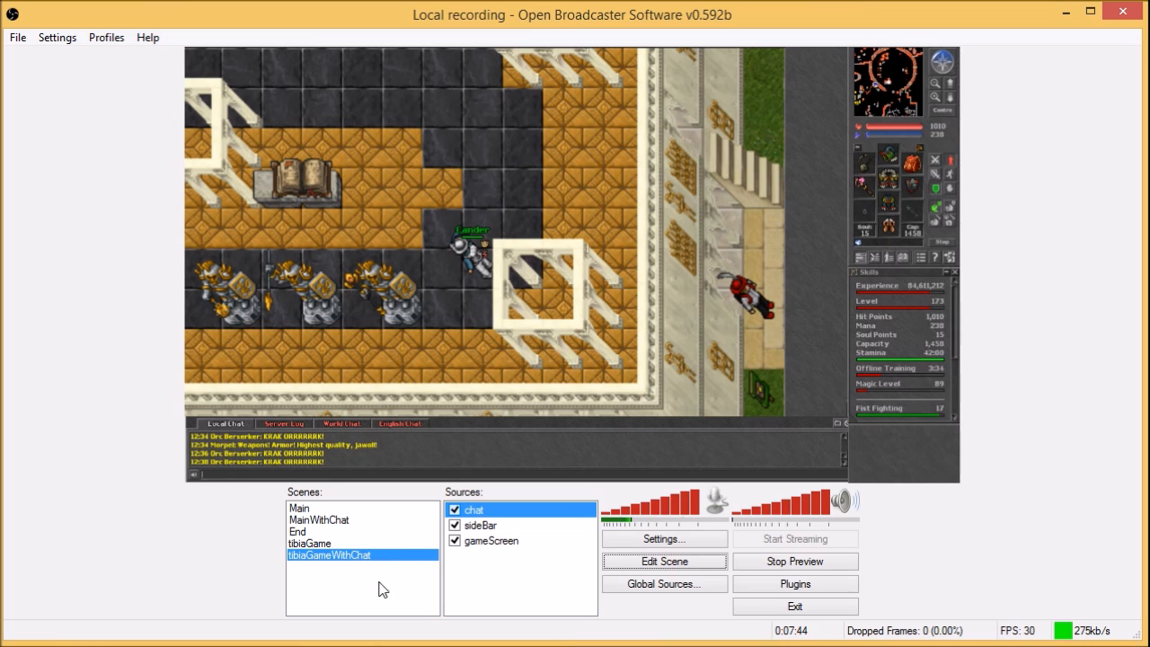
- Add a new scene named outro
right_click(334, 583)
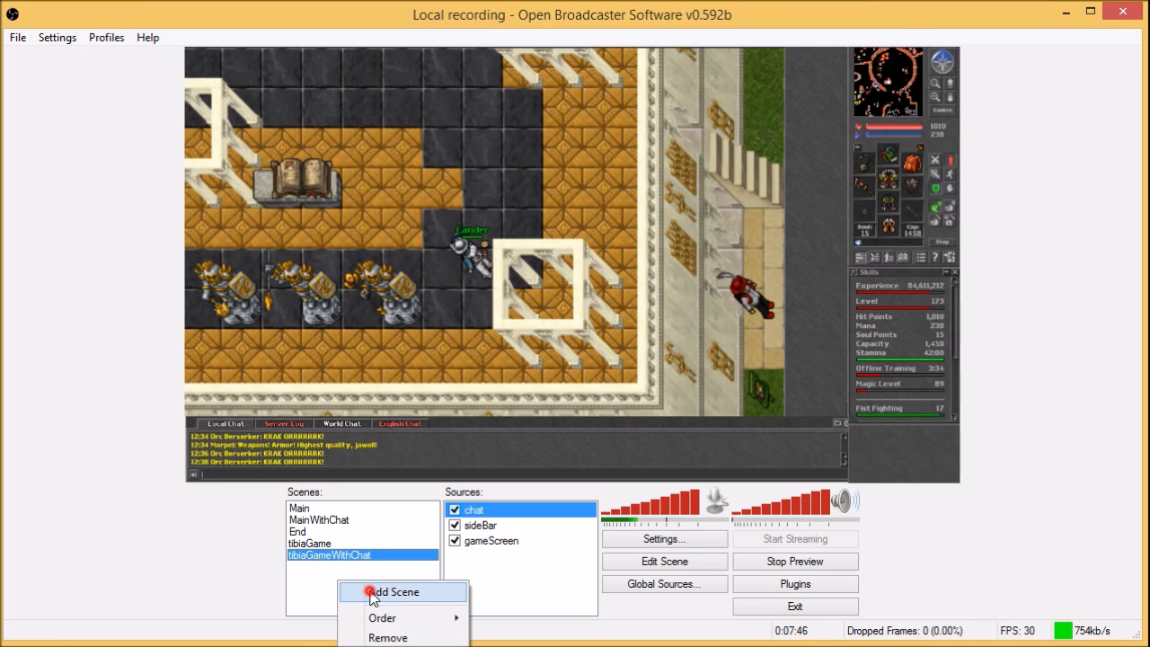
click(374, 593)
text(outro)
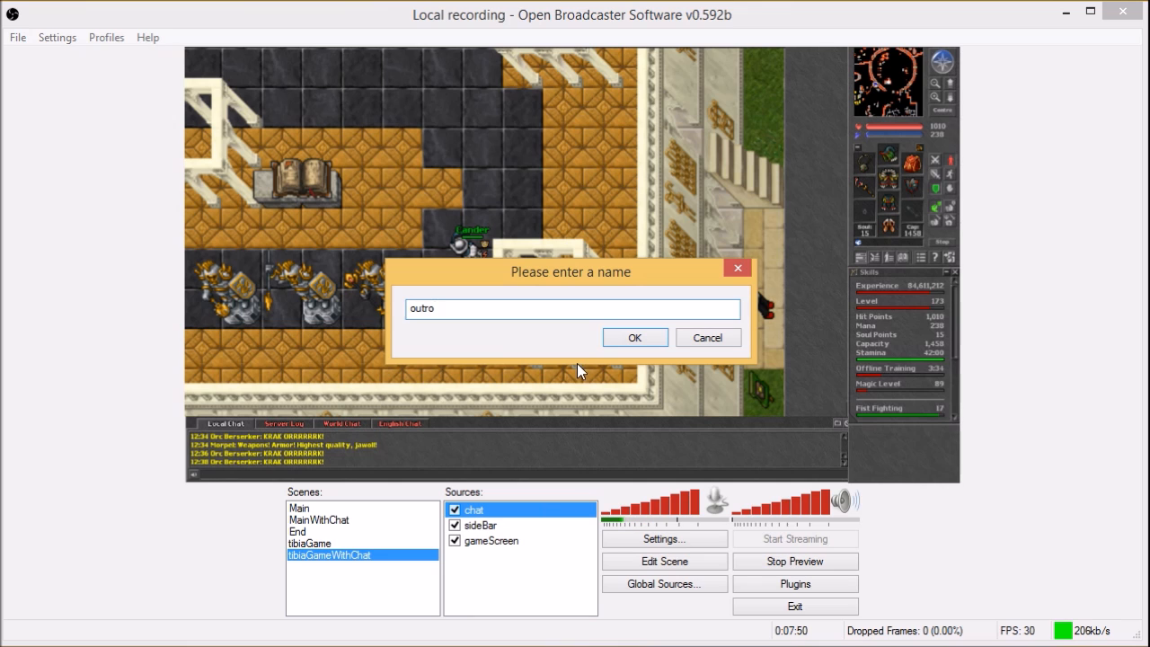
click(634, 337)
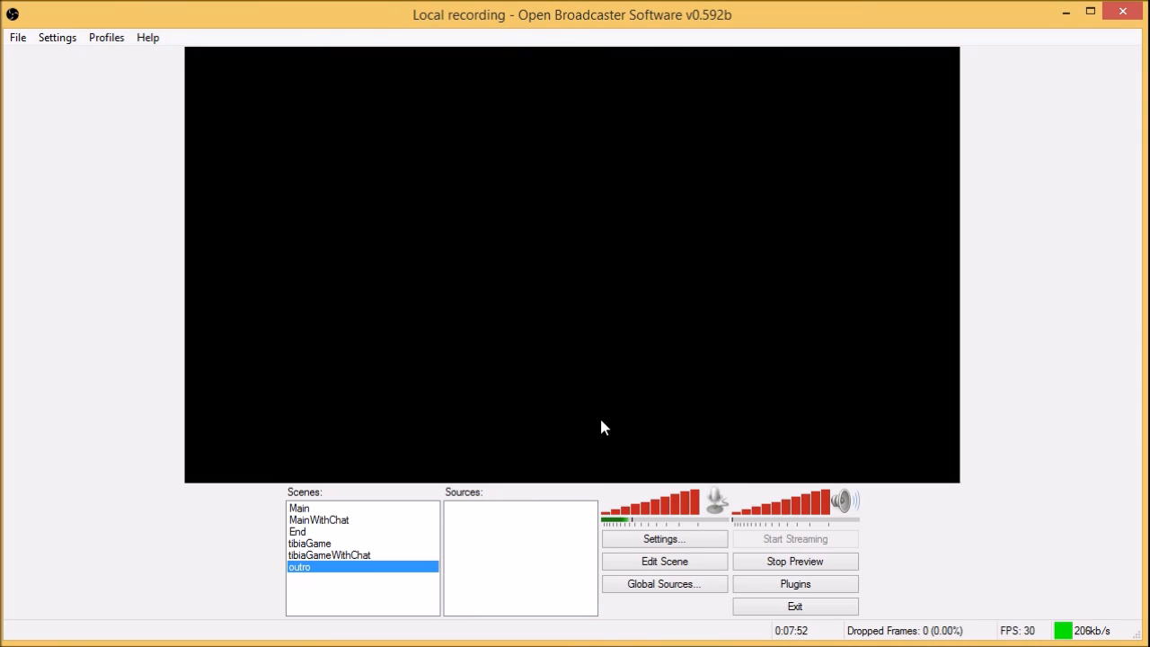
- Stop the preview and add an image source named Image to the outro scene, using endscene.png from the desktop
click(794, 559)
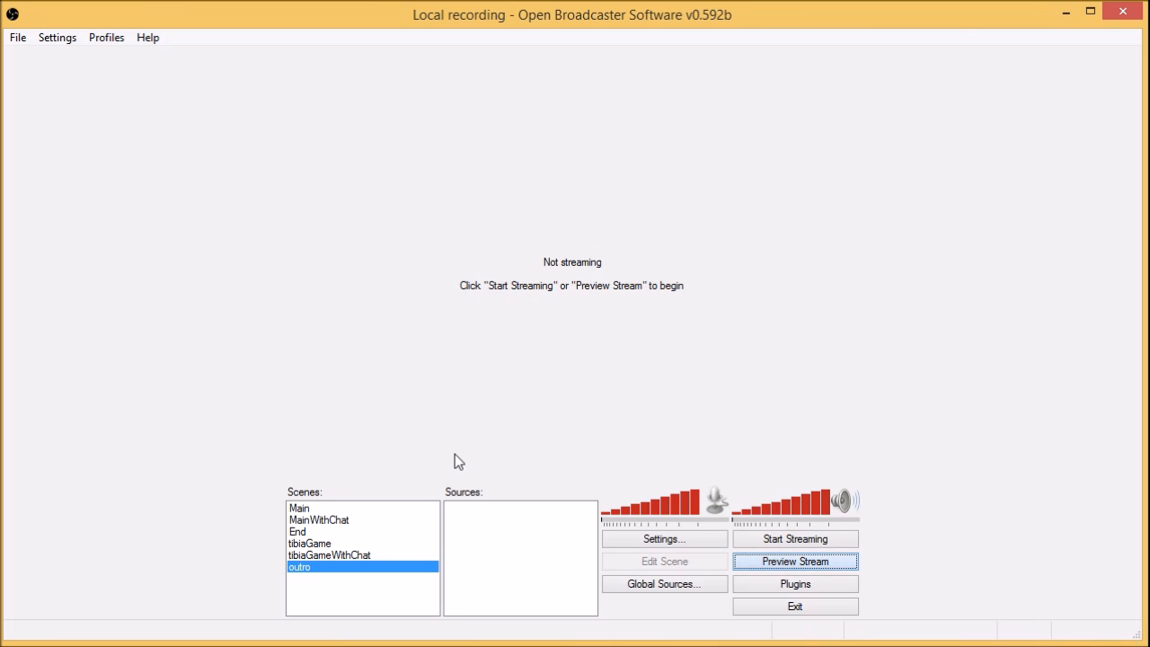
right_click(498, 534)
click(520, 548)
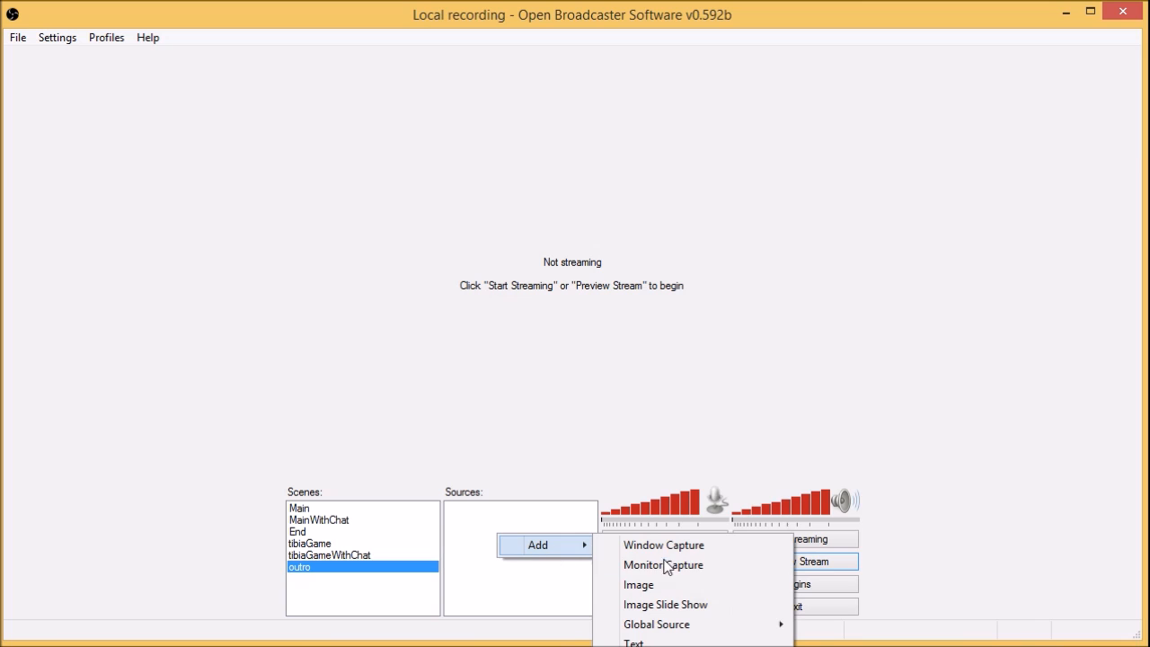
click(719, 583)
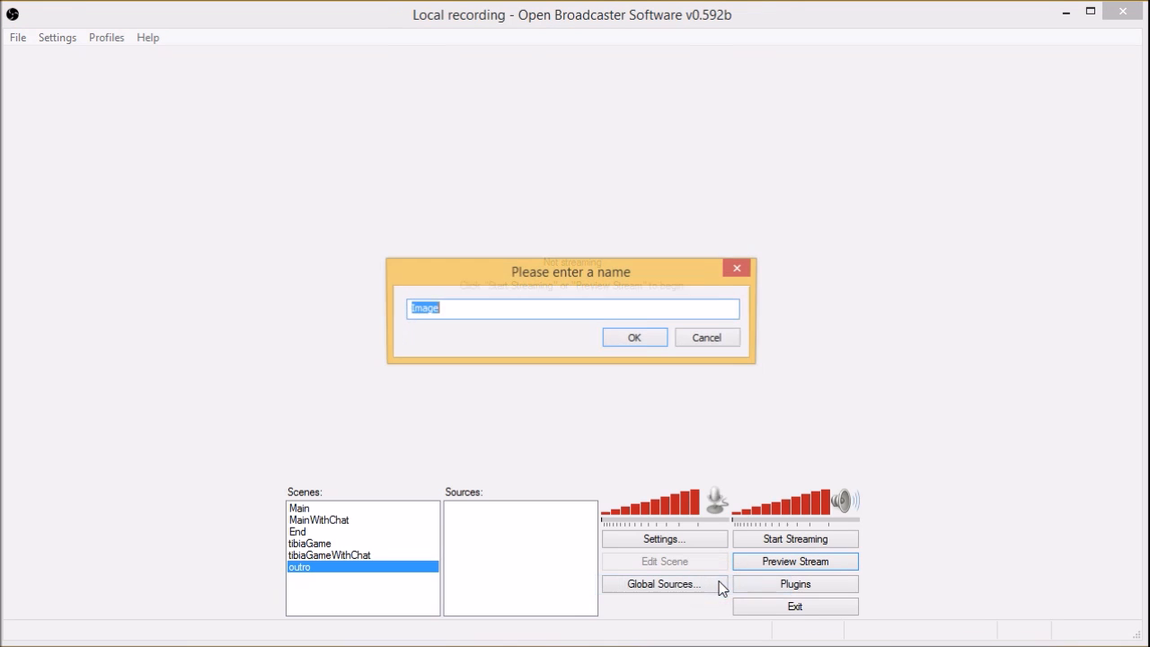
click(629, 337)
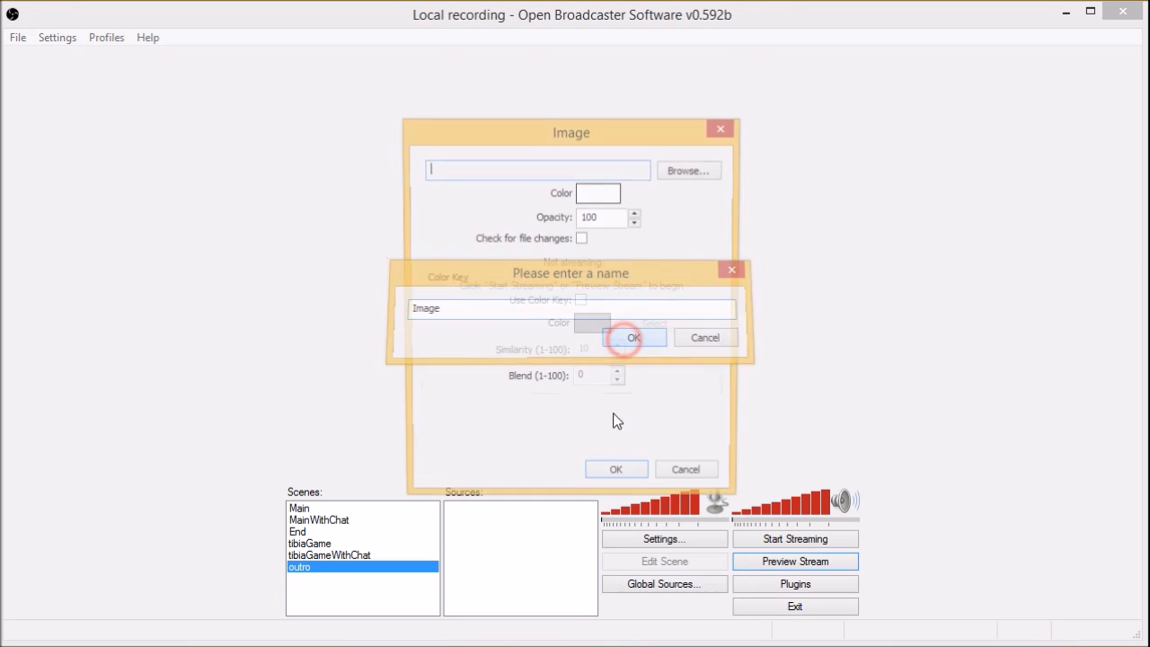
click(697, 173)
drag(968, 284, 976, 425)
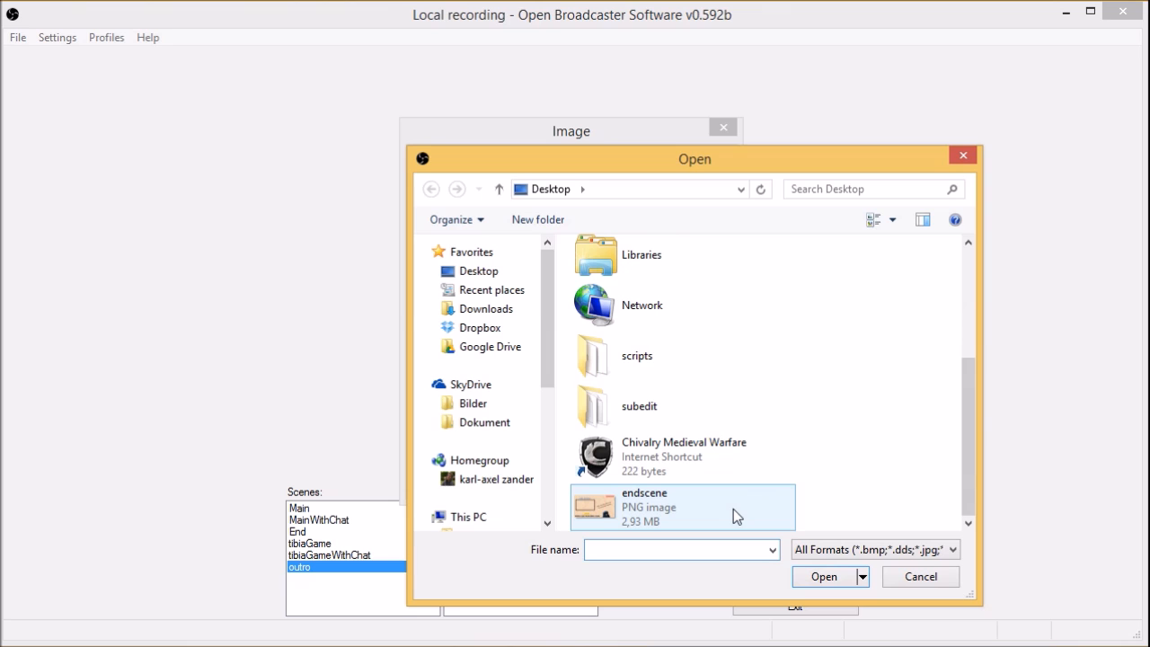
double_click(674, 506)
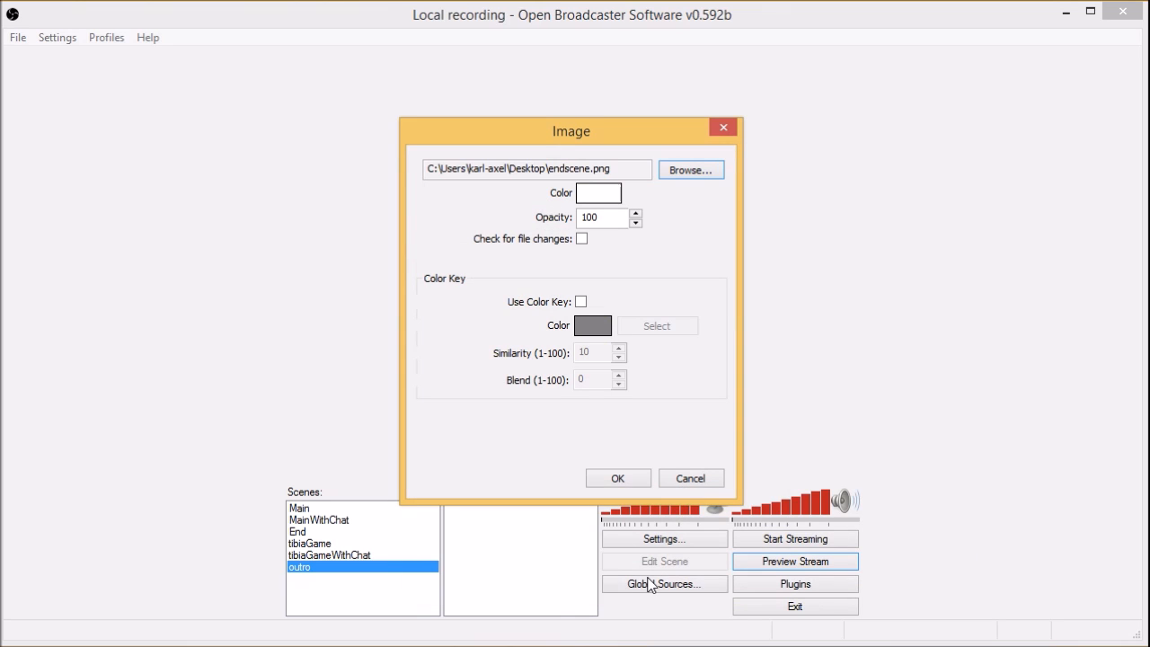
click(636, 474)
click(620, 480)
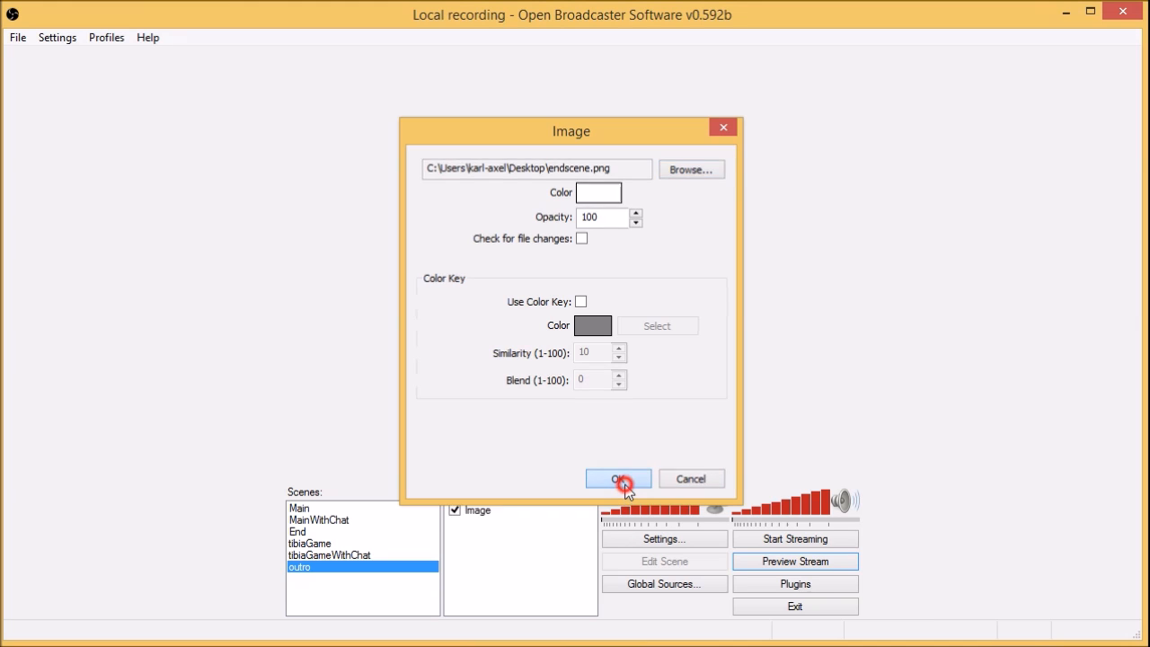
- Preview the outro scene and, in scene editing, scale the endscene image to fill the whole frame
click(776, 563)
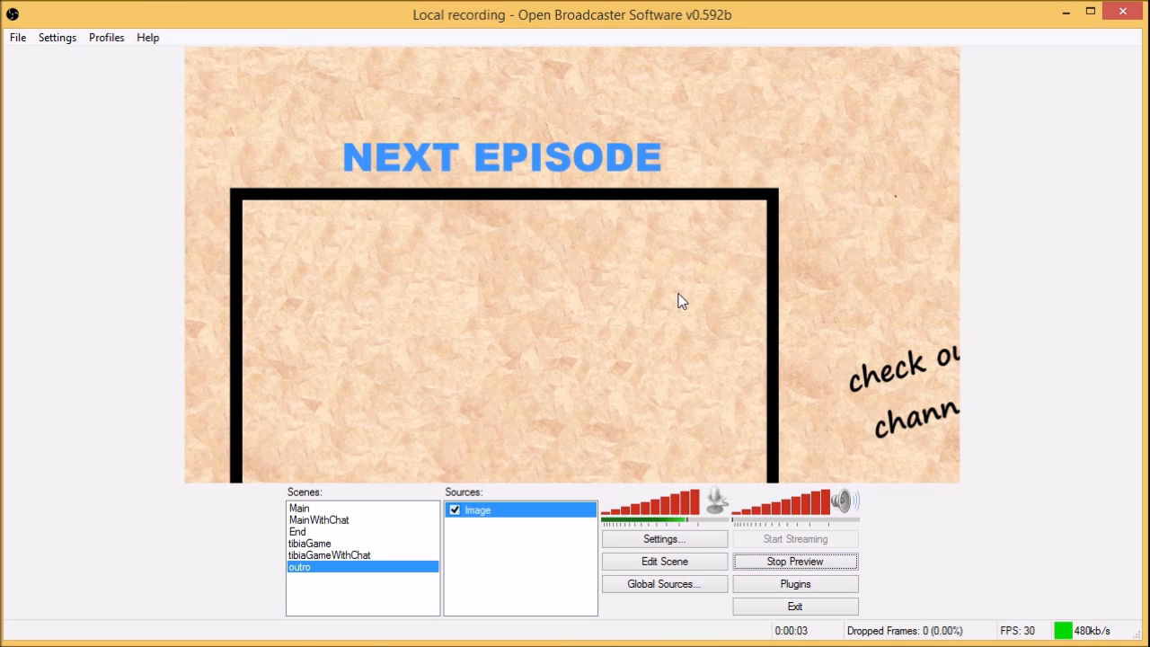
click(719, 562)
click(834, 367)
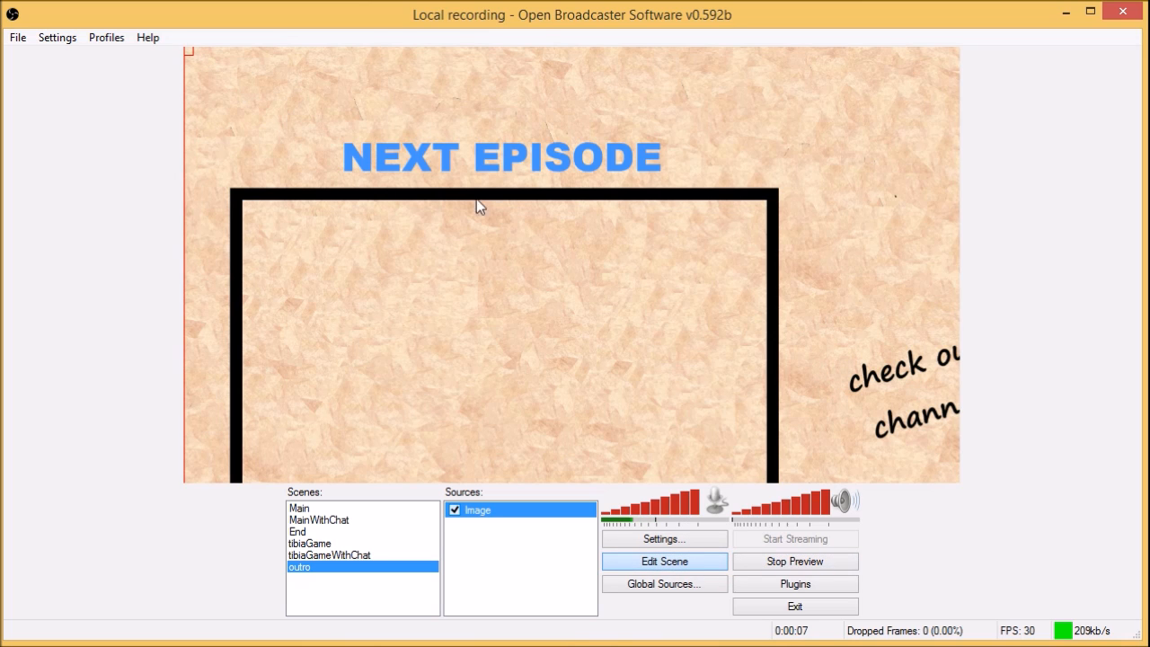
drag(192, 53, 679, 254)
drag(815, 315, 467, 122)
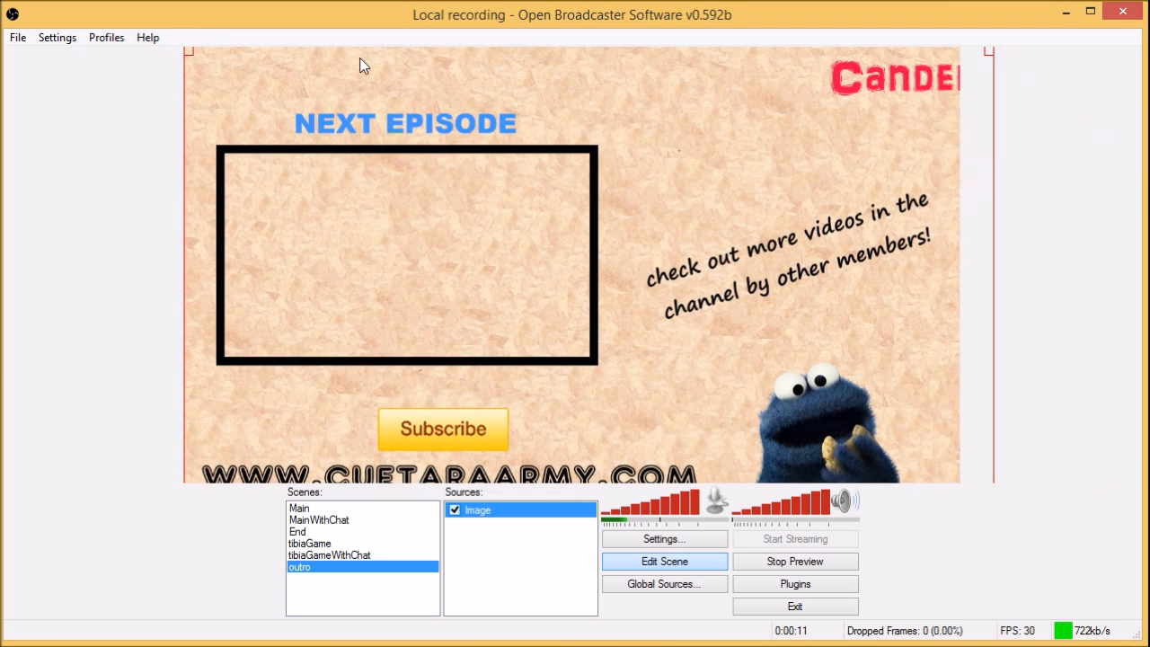
drag(184, 62, 270, 99)
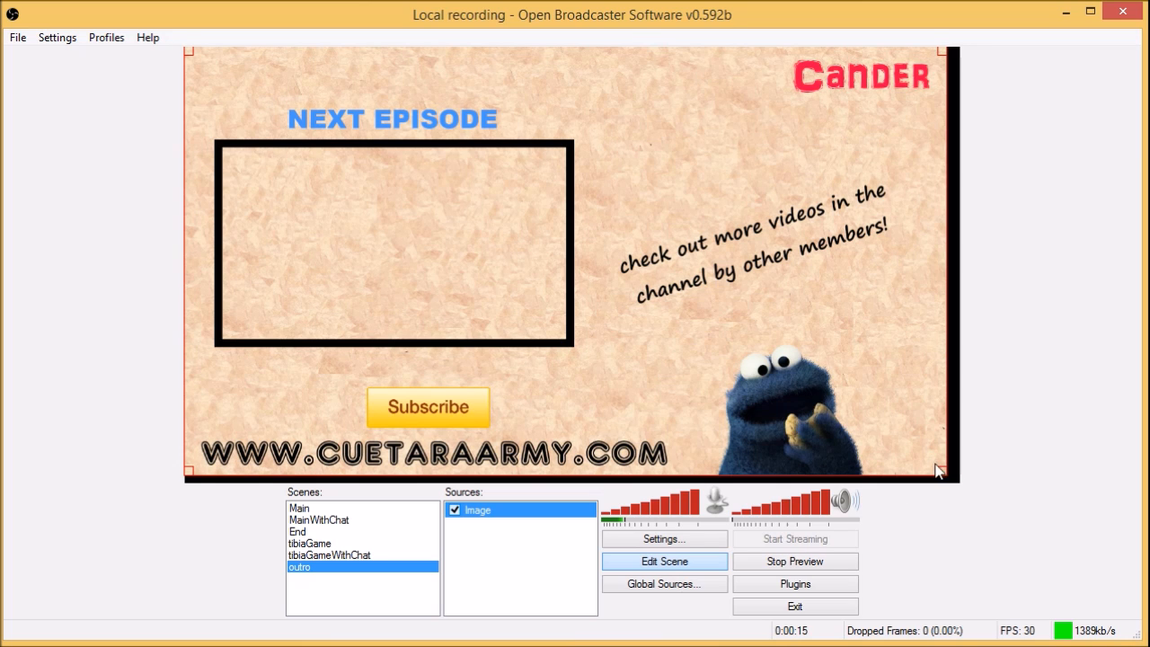
drag(937, 470, 949, 476)
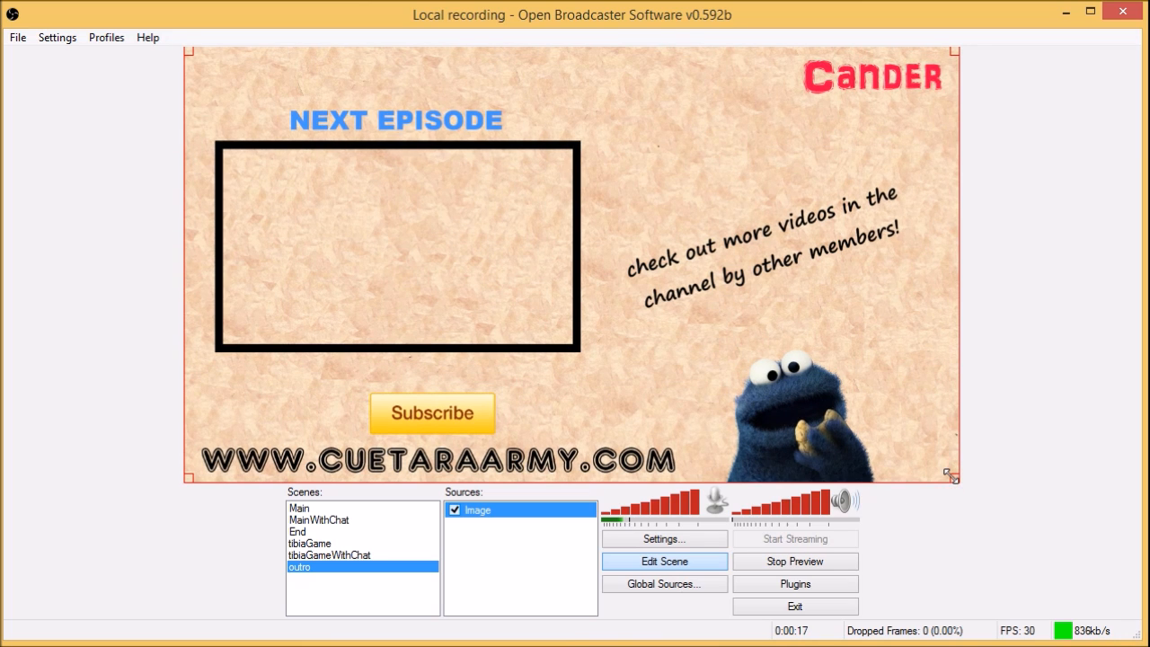
click(1059, 392)
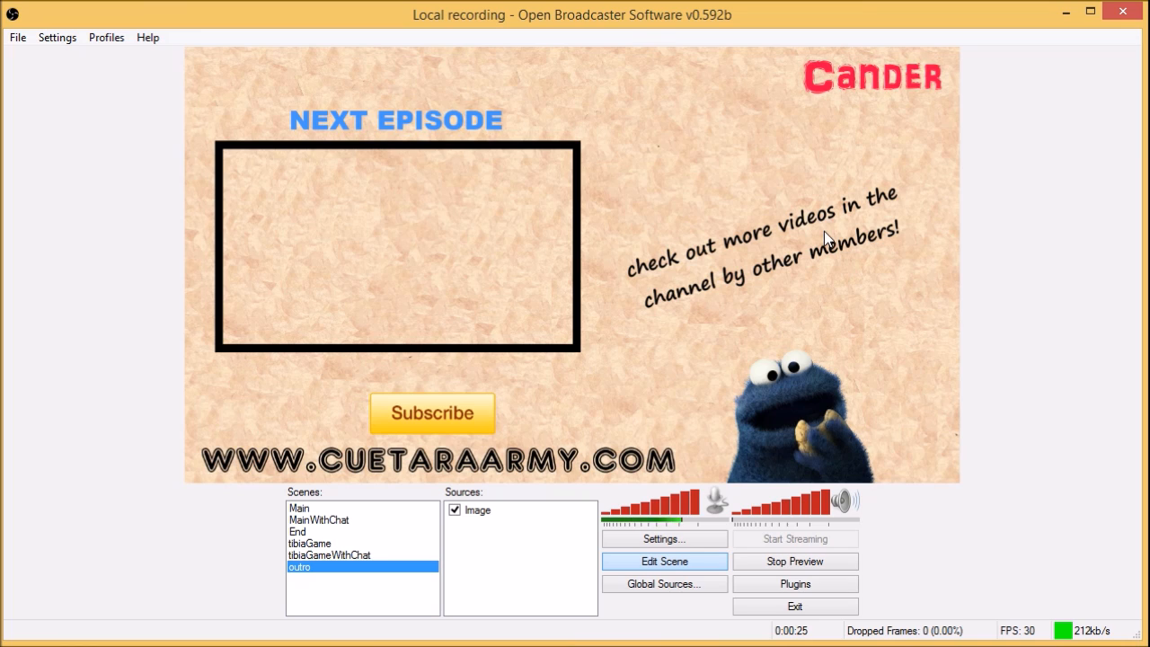
- Compare the outro scene with the existing End scene, including its sources, and return to outro
click(303, 530)
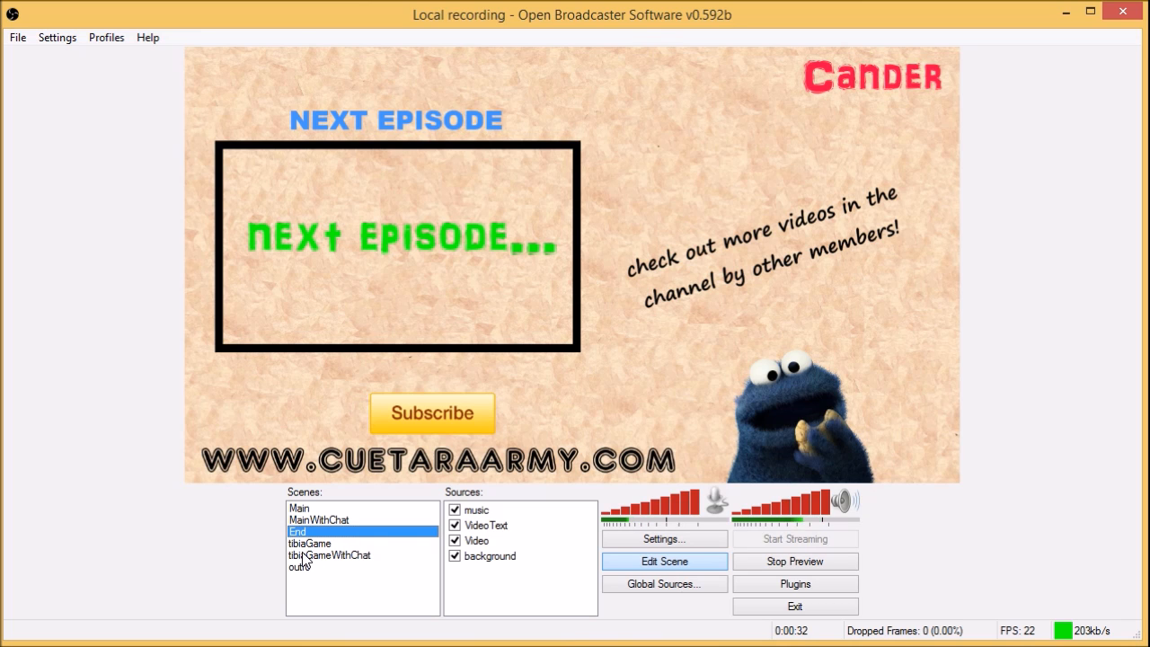
click(317, 567)
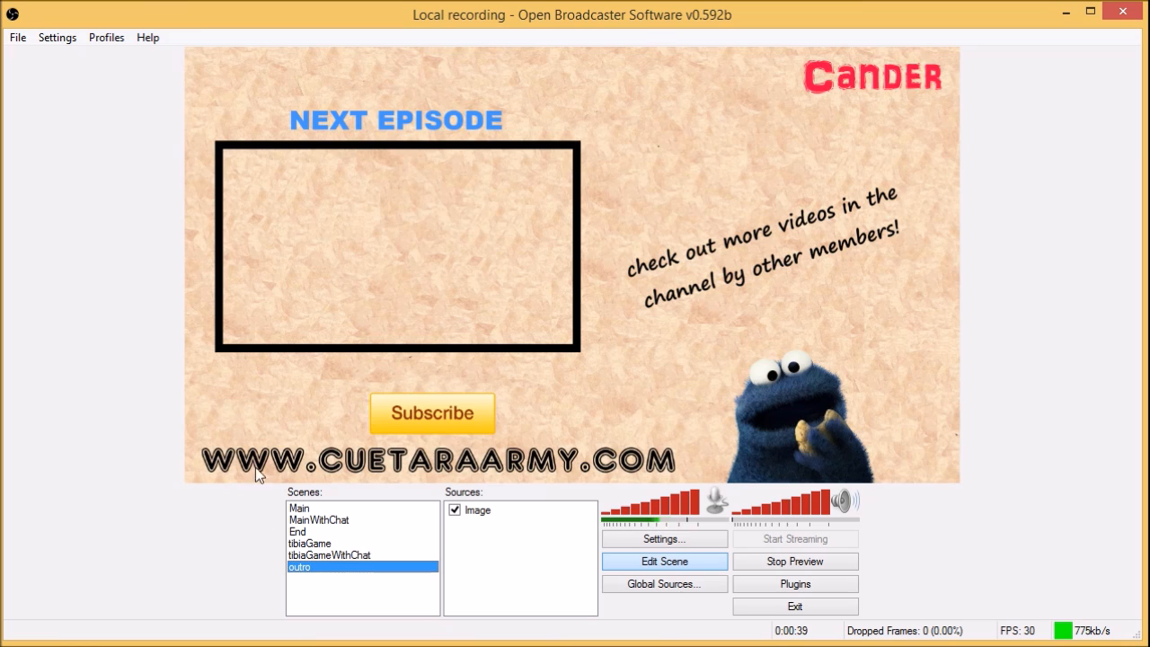
- Switch to Firefox, download VSP 1.0-19 64bit from the Video Source Plugin page, and open the archive in WinRAR
click(1065, 14)
click(603, 232)
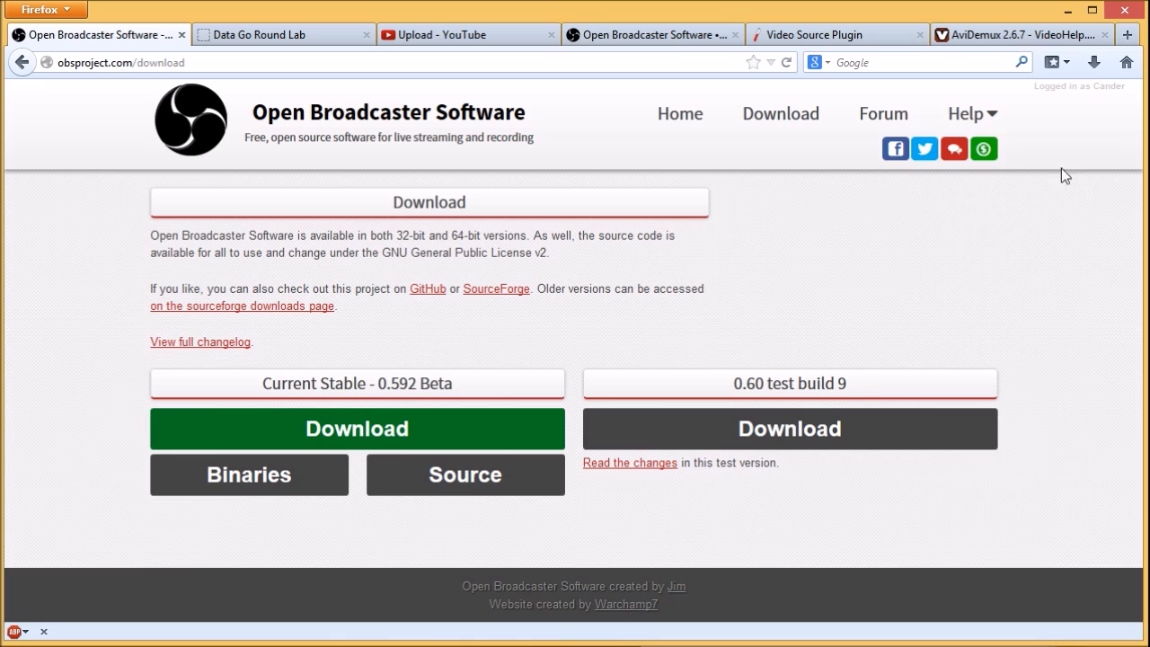
click(850, 36)
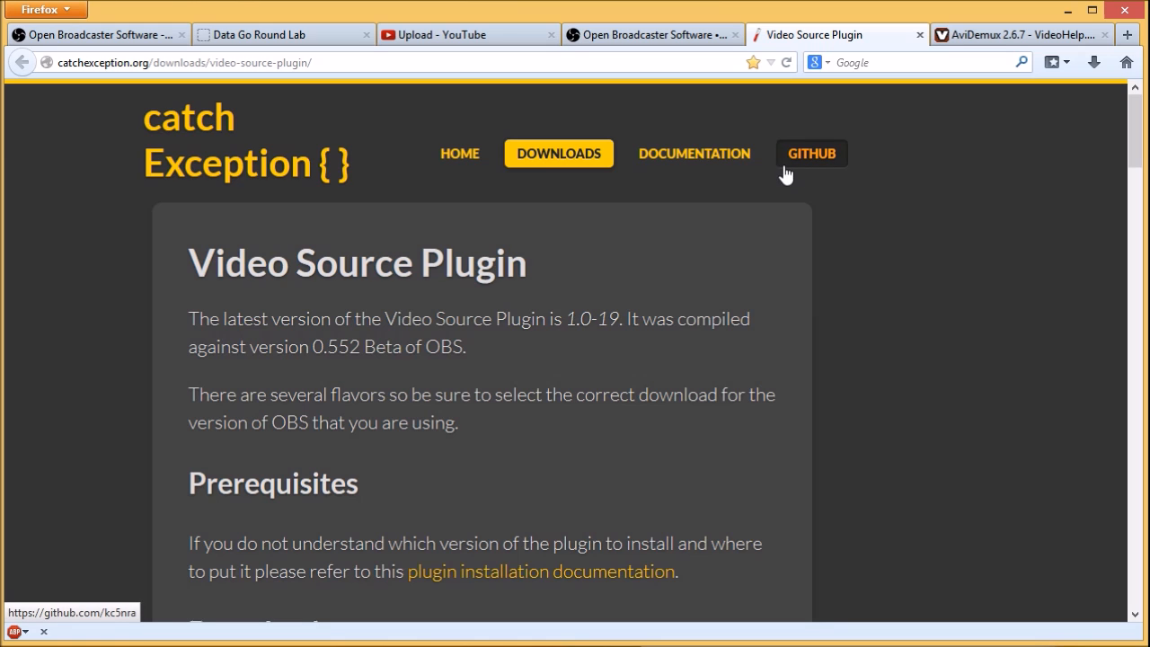
scroll(744, 175, down, 5)
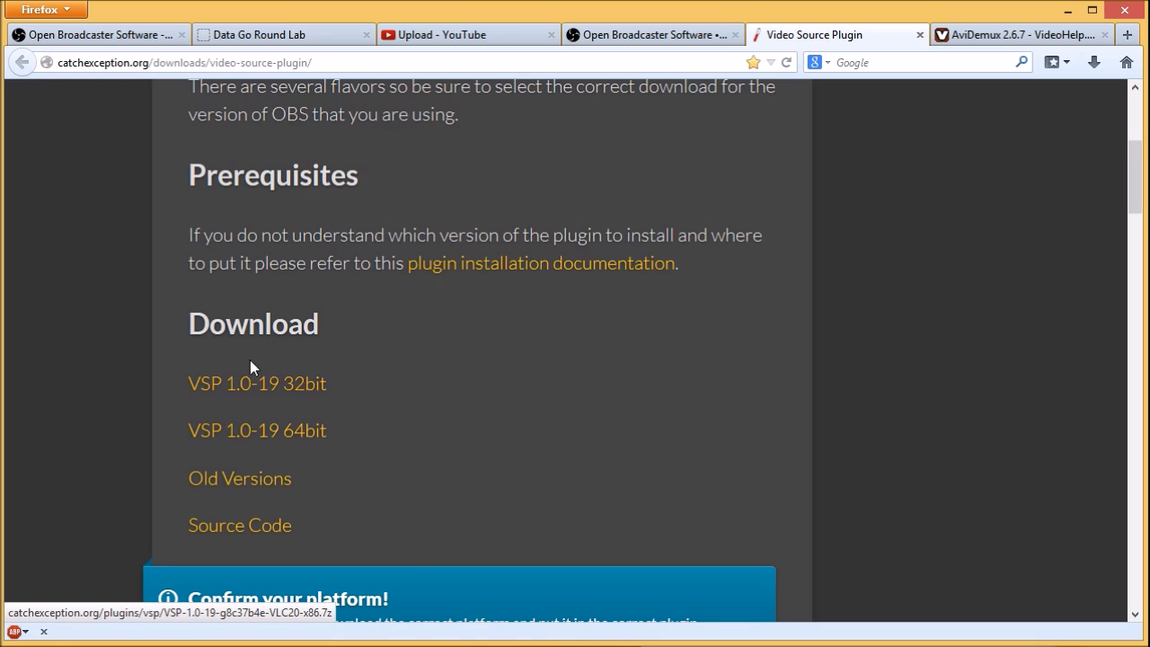
click(278, 441)
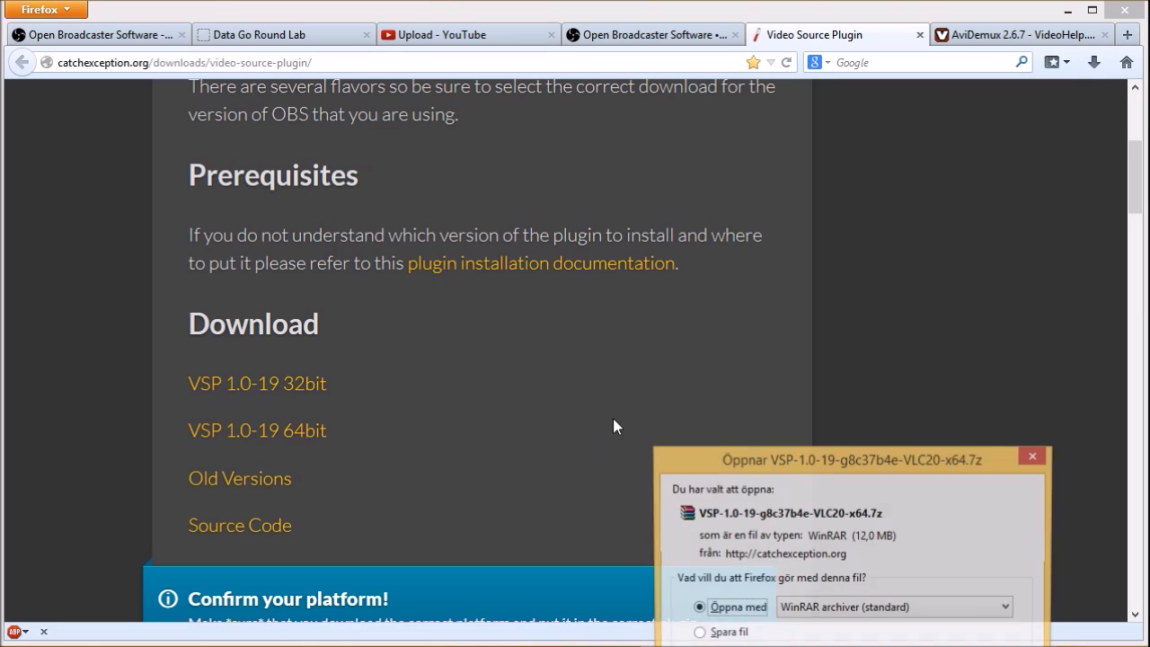
key(Return)
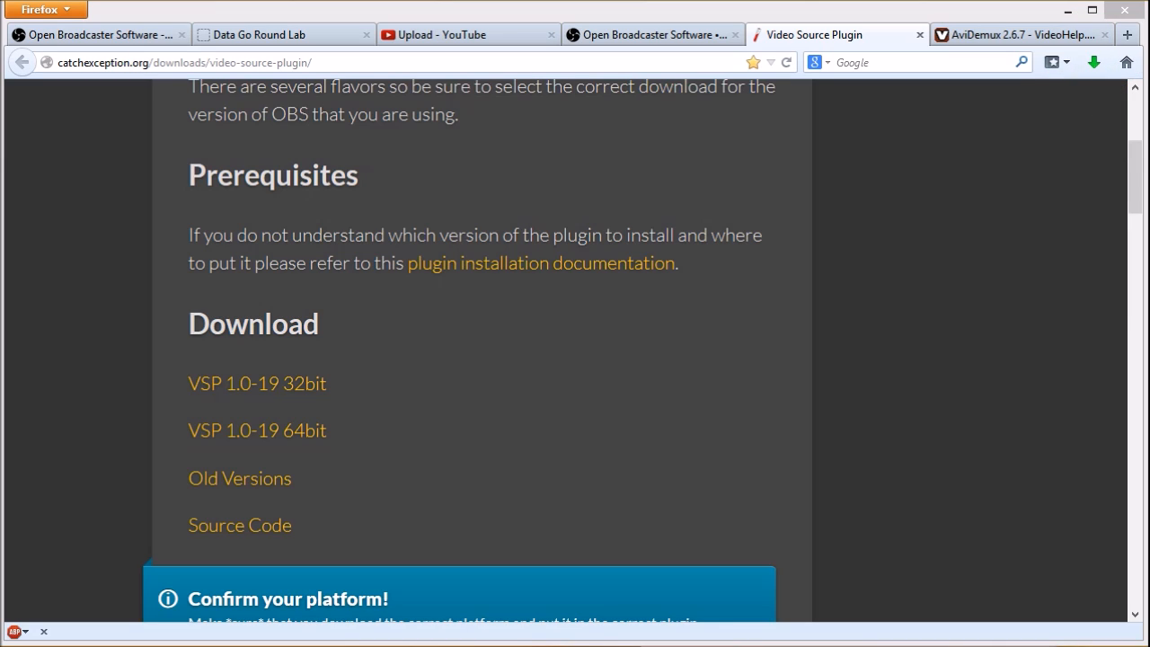
drag(0, 64, 402, 89)
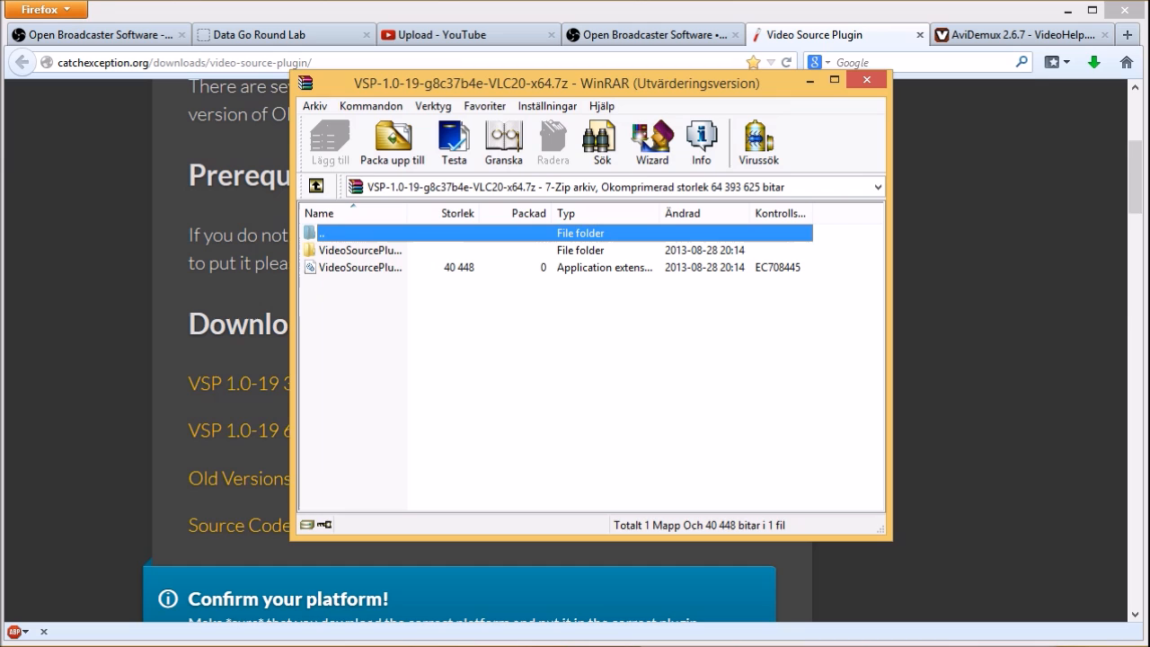
- Check the plugin files in the OBS plugins folder under Program Files, and close the folder and the WinRAR archive
key(alt+Tab)
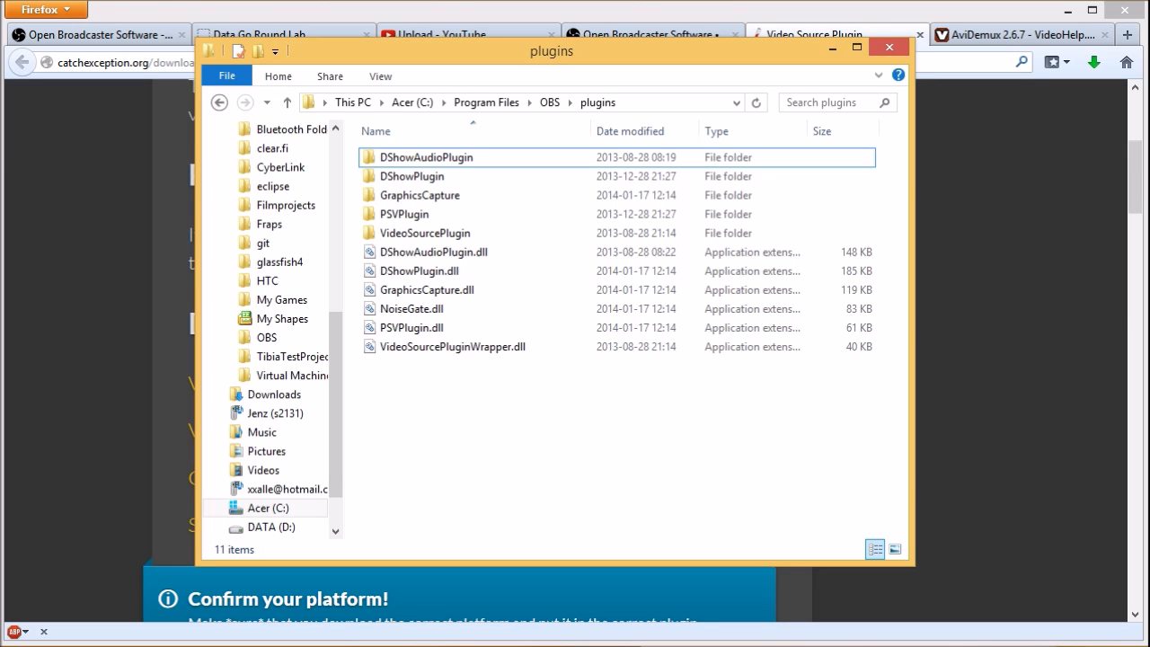
drag(652, 51, 747, 126)
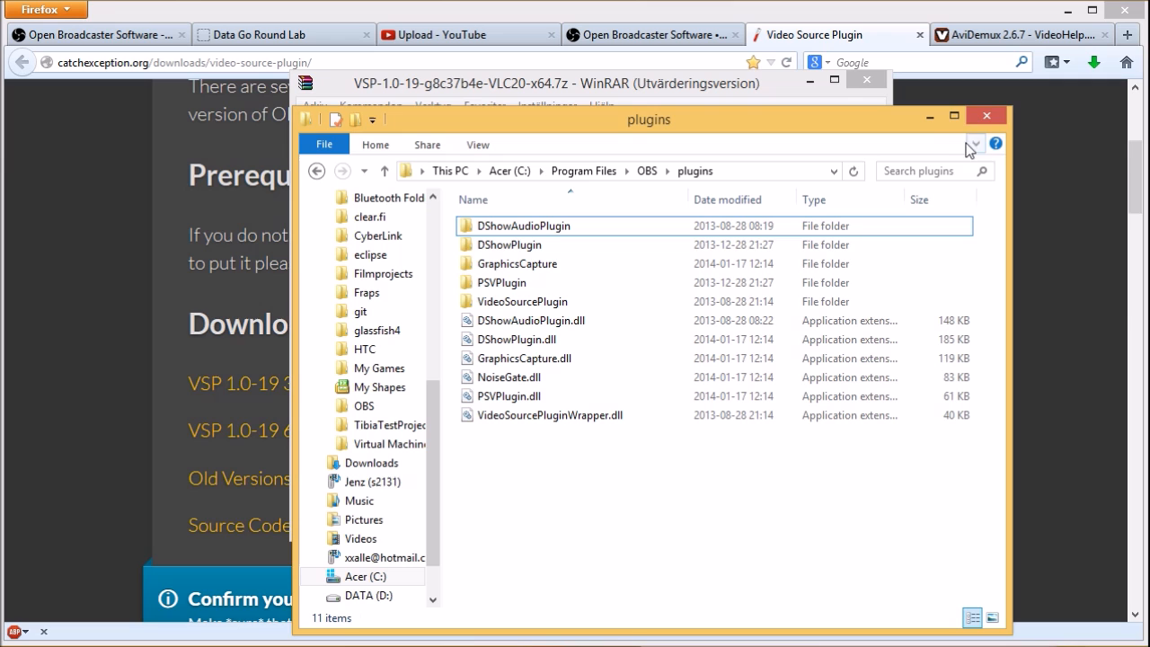
click(979, 118)
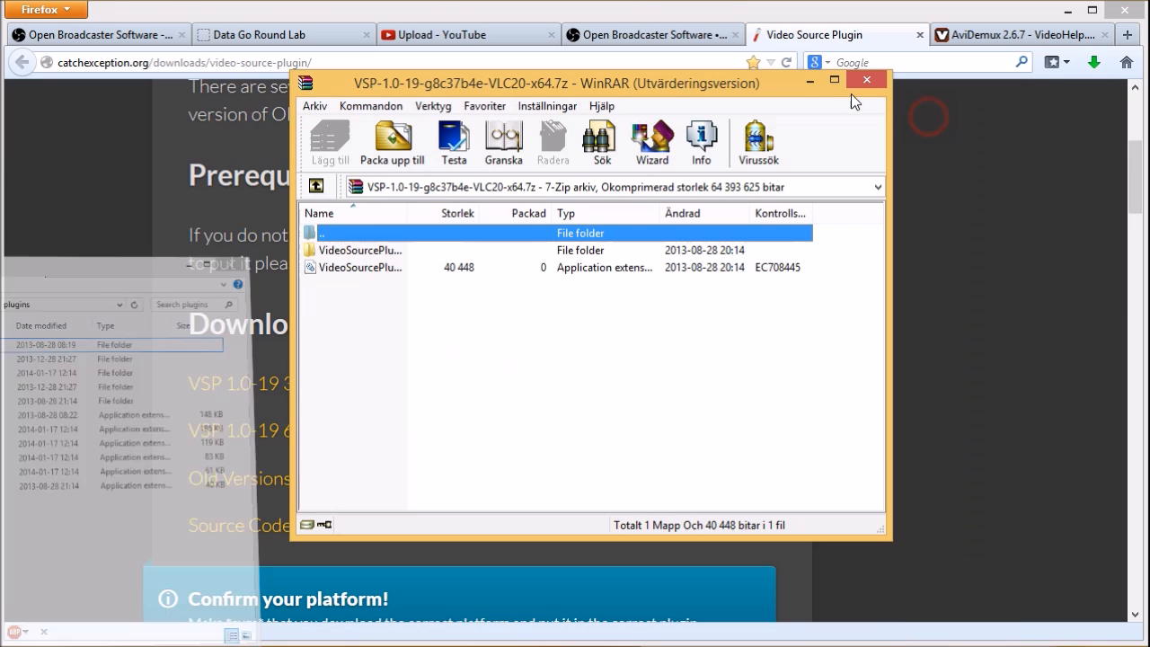
click(864, 82)
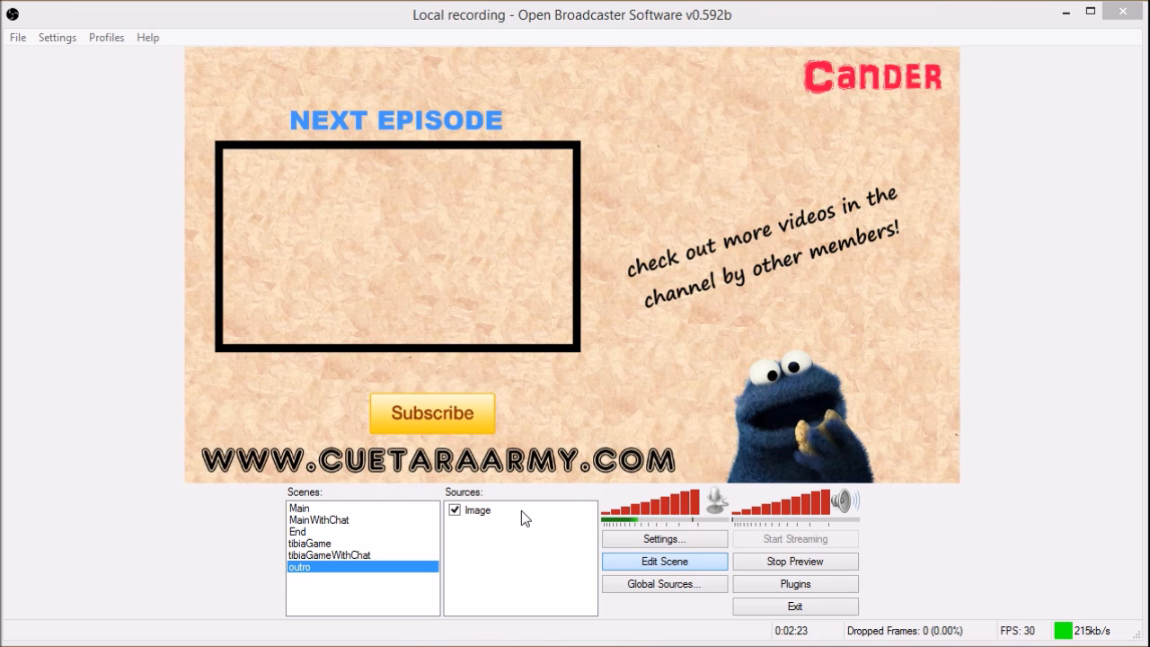
- Add a video source named Video to the outro scene and put outro.wmv from the desktop in its playlist
right_click(499, 551)
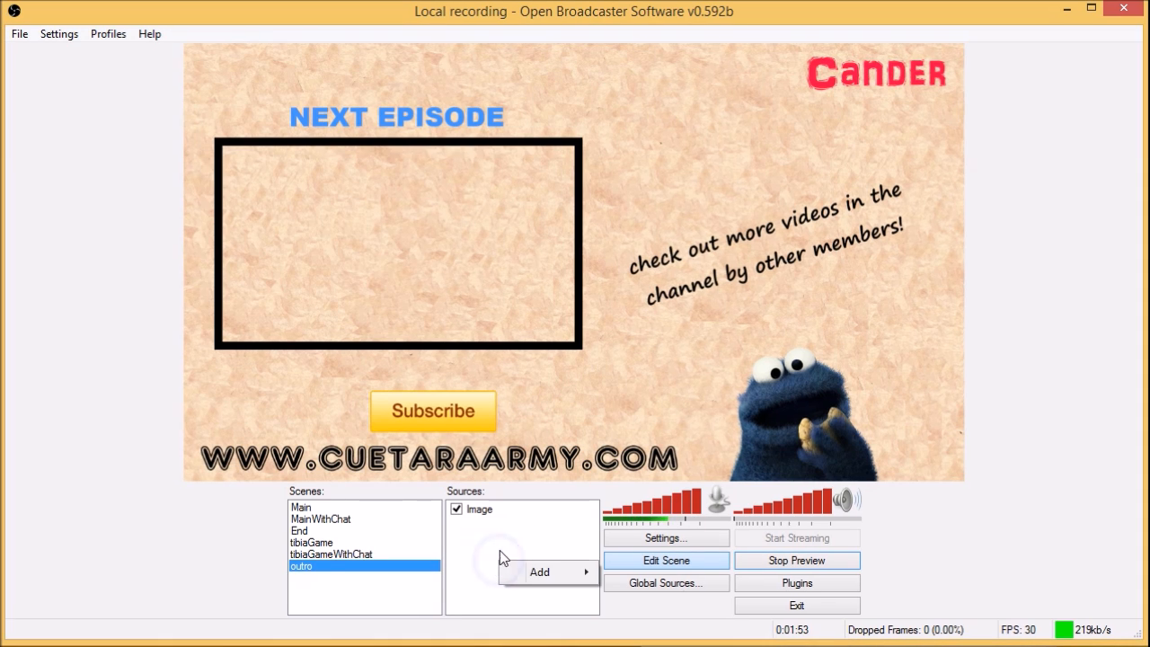
click(528, 570)
click(666, 645)
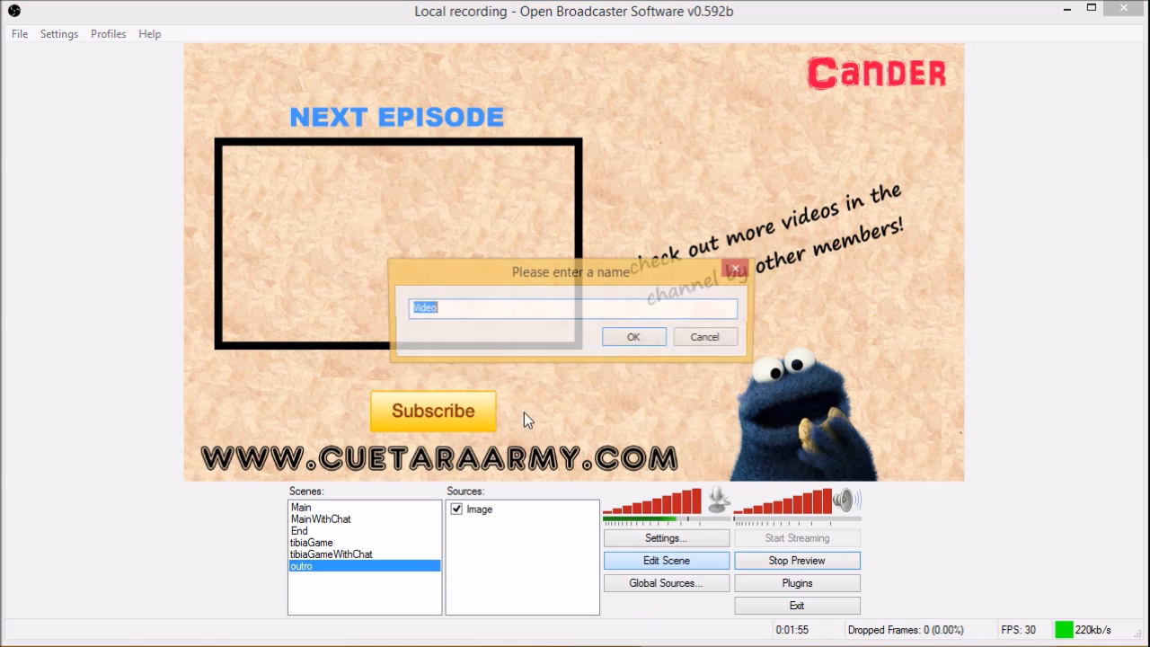
click(650, 337)
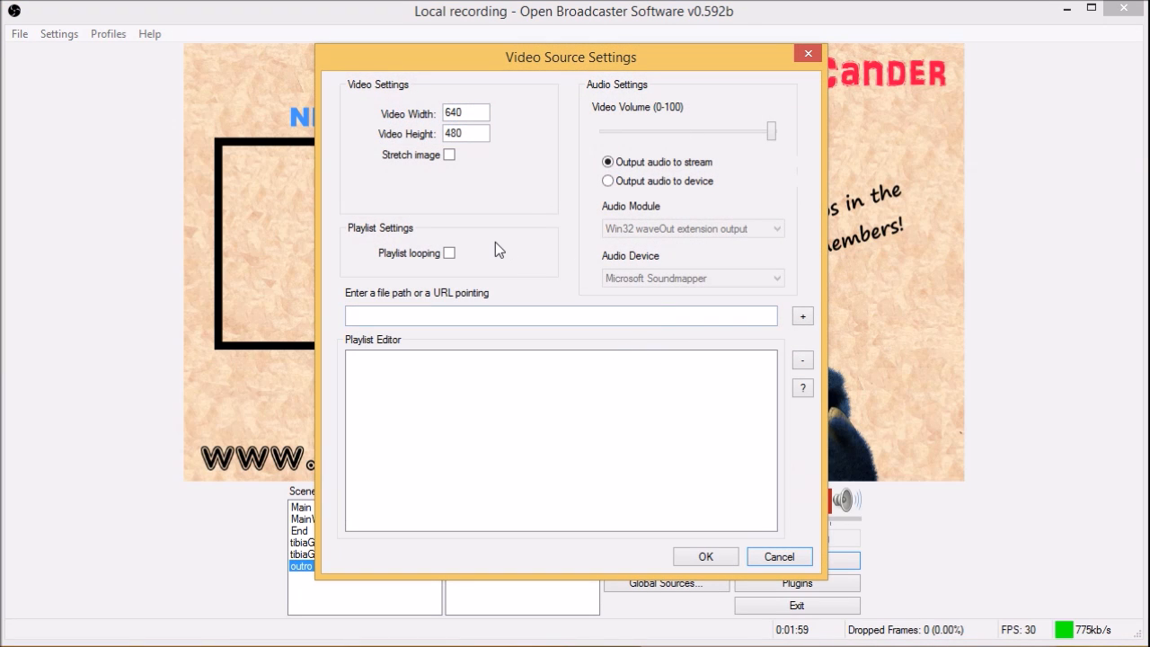
click(628, 315)
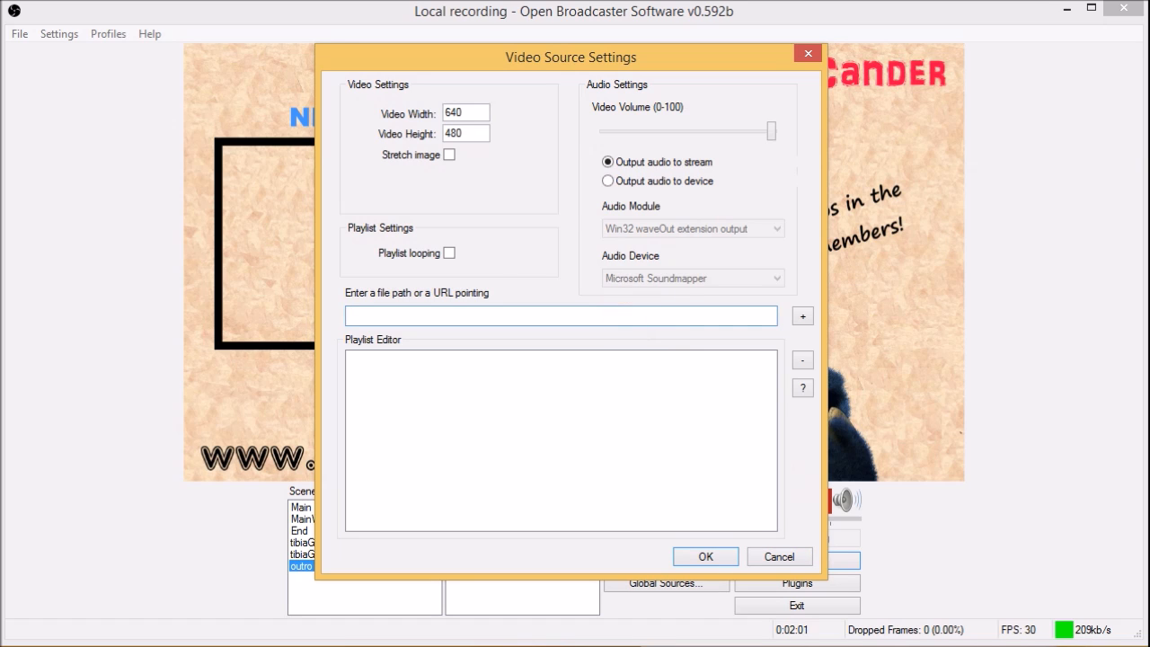
text(C:\Users\karl-axel\Desktop)
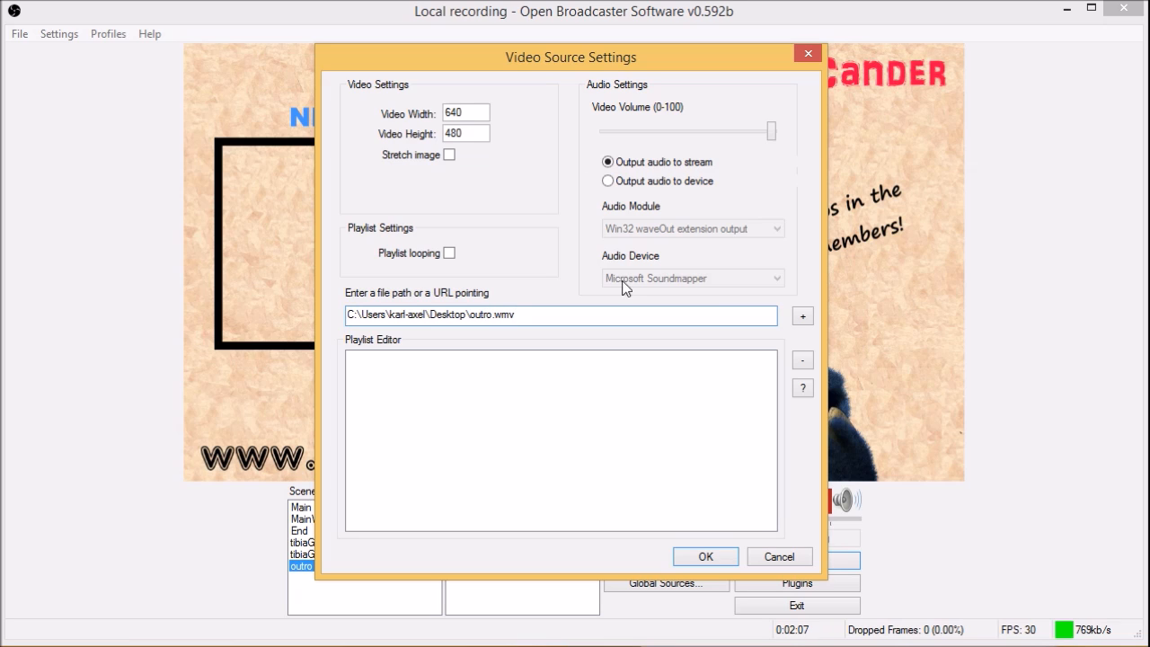
click(802, 317)
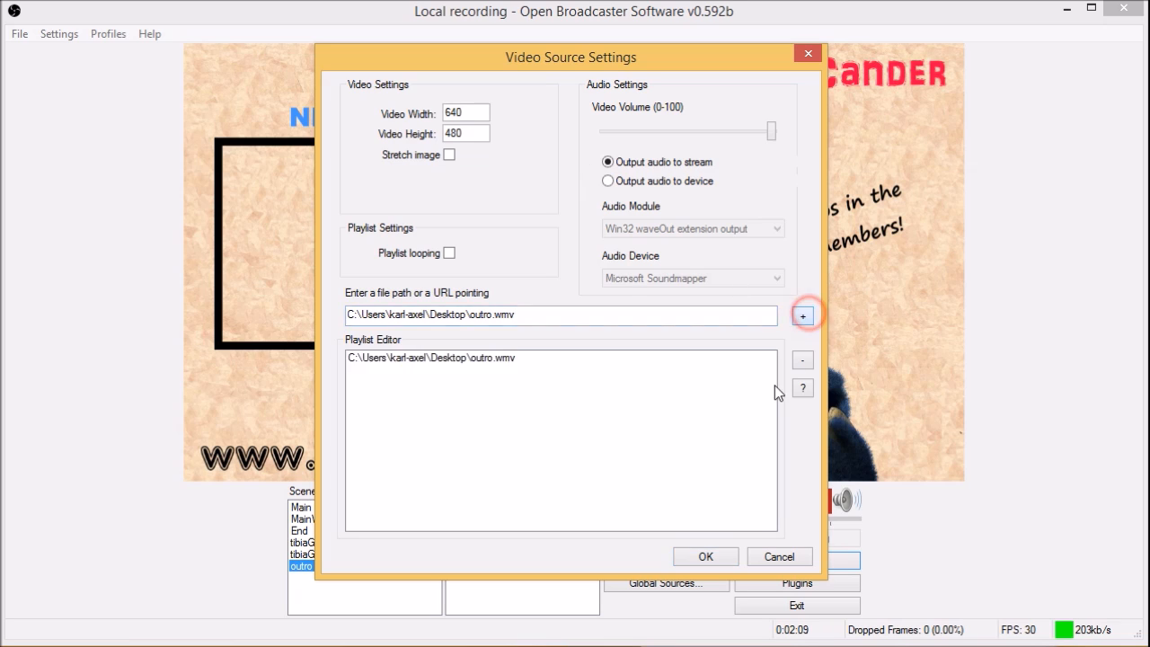
- Mute the Video source's volume, enable playlist looping, and apply the video source settings
drag(770, 133, 510, 114)
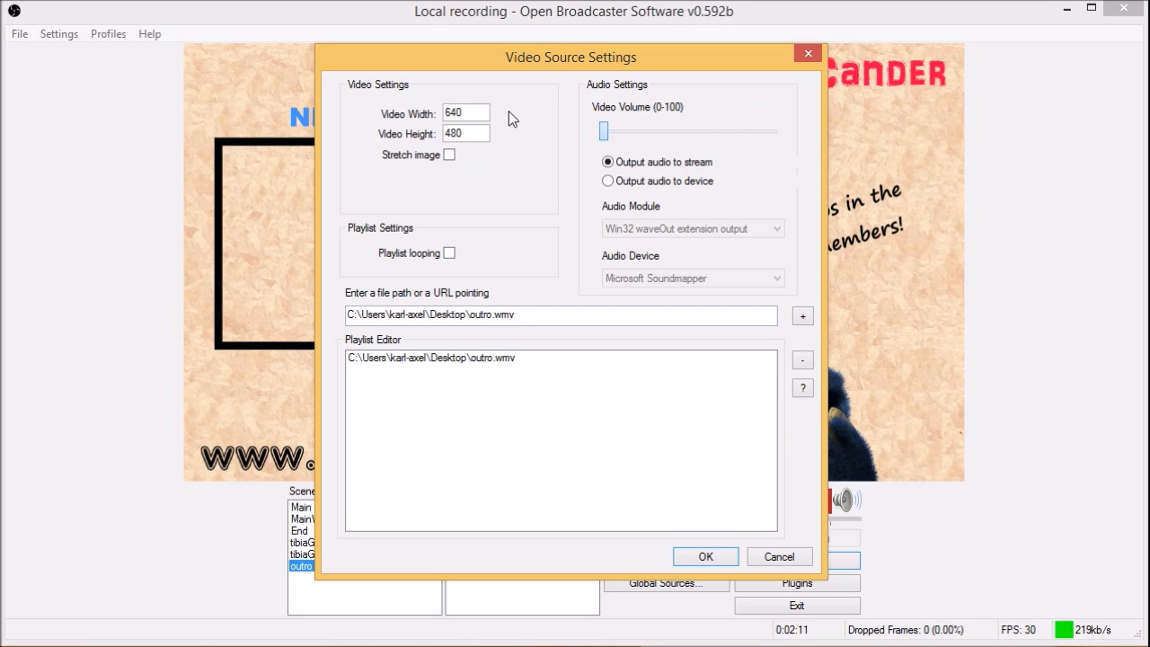
click(450, 254)
click(492, 360)
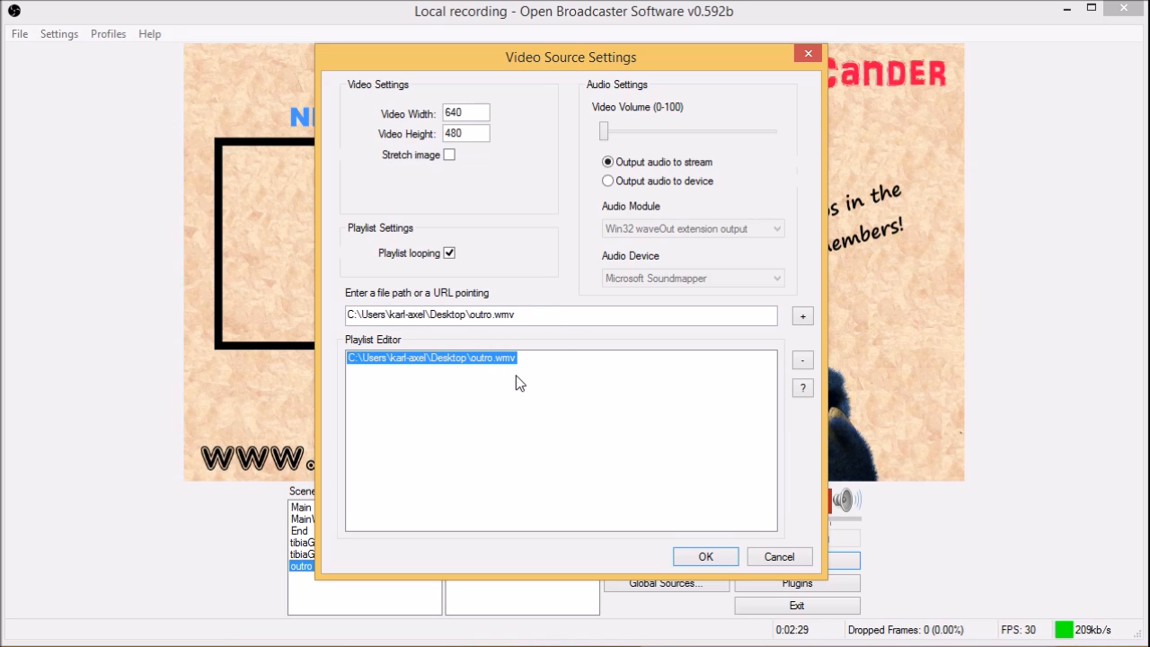
click(696, 555)
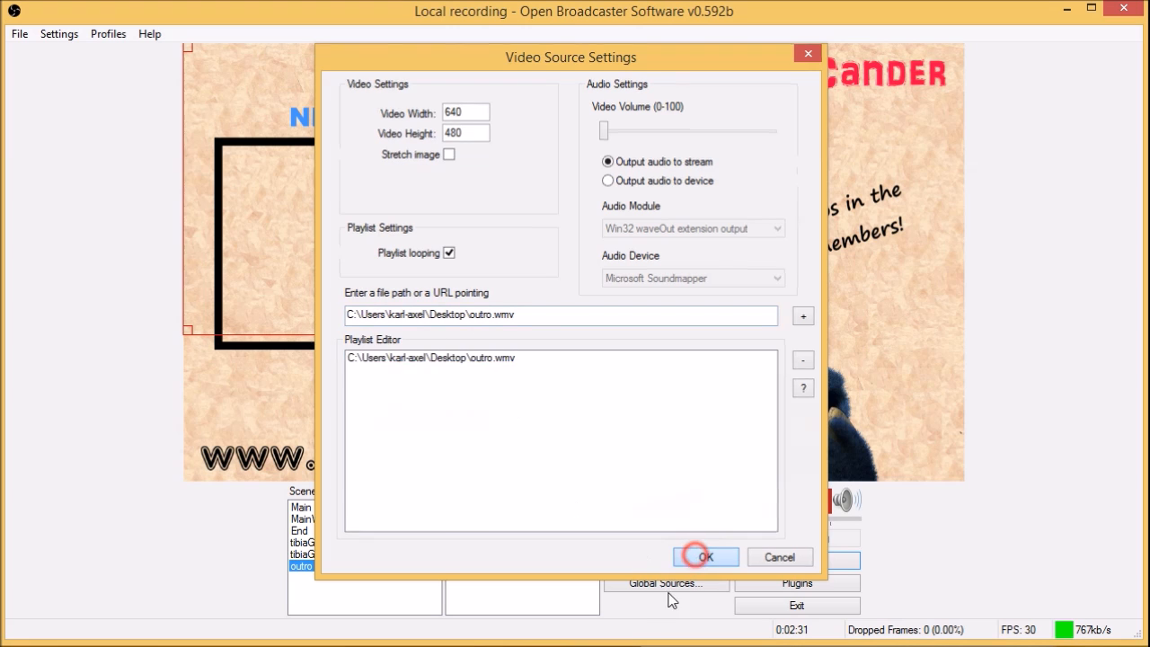
- Move and shrink the Video source in the outro scene so that it fits inside the black frame under NEXT EPISODE
mouse_move(437, 241)
mouse_down()
mouse_move(600, 239)
mouse_move(483, 262)
mouse_move(457, 249)
mouse_up()
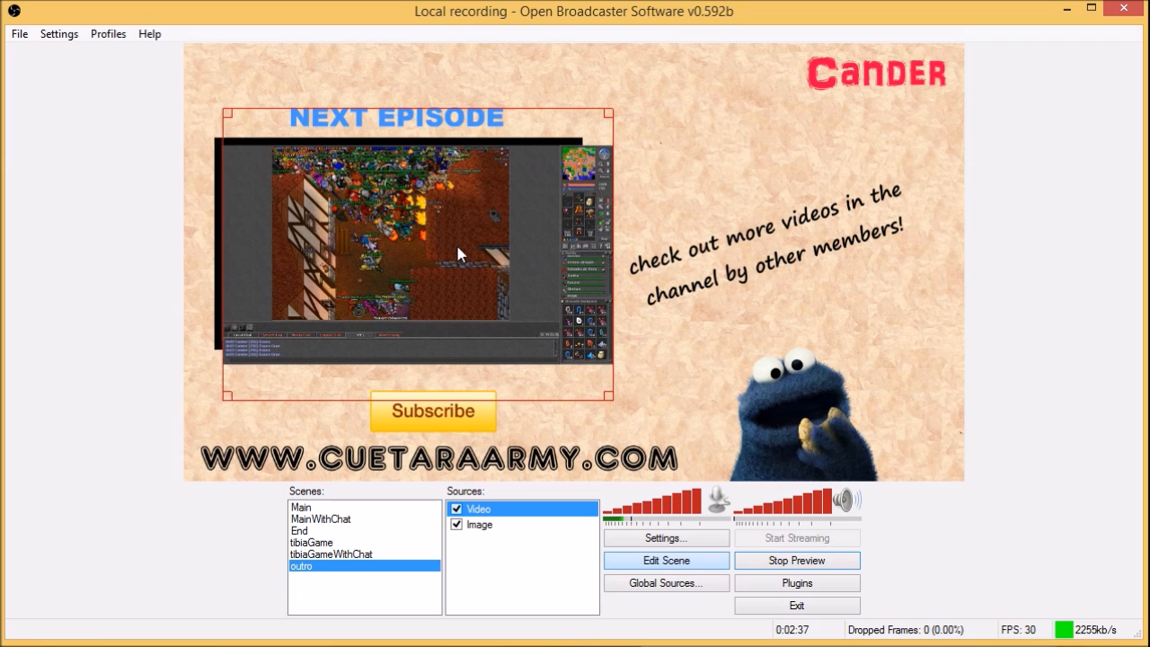
drag(614, 403, 571, 368)
drag(544, 303, 544, 307)
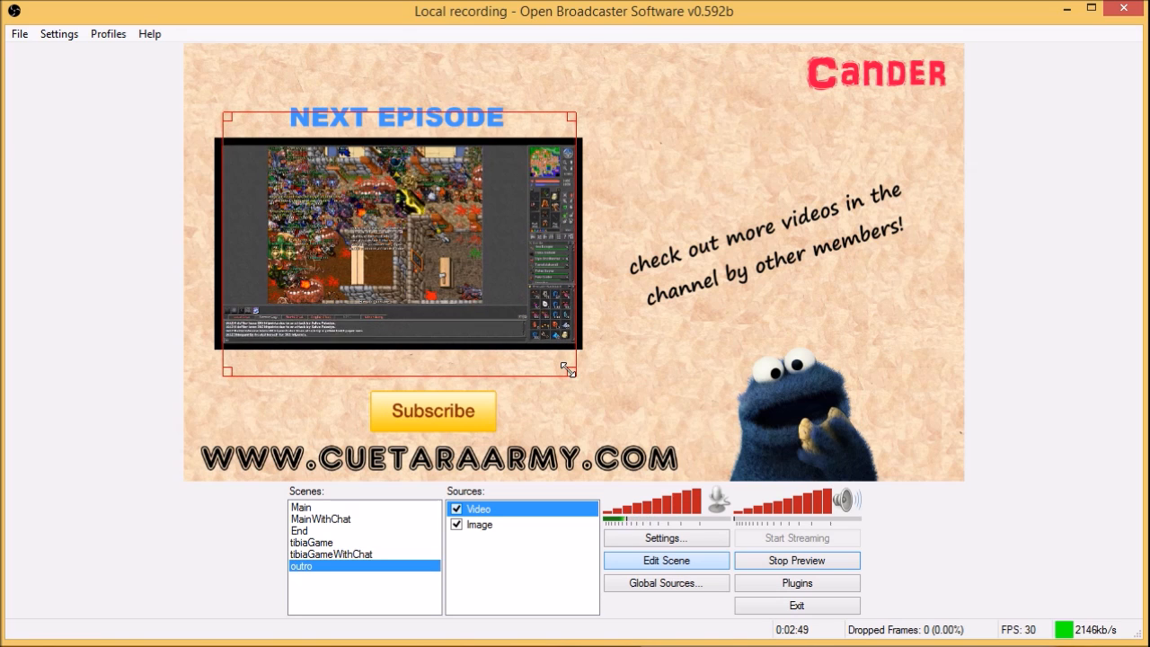
click(504, 592)
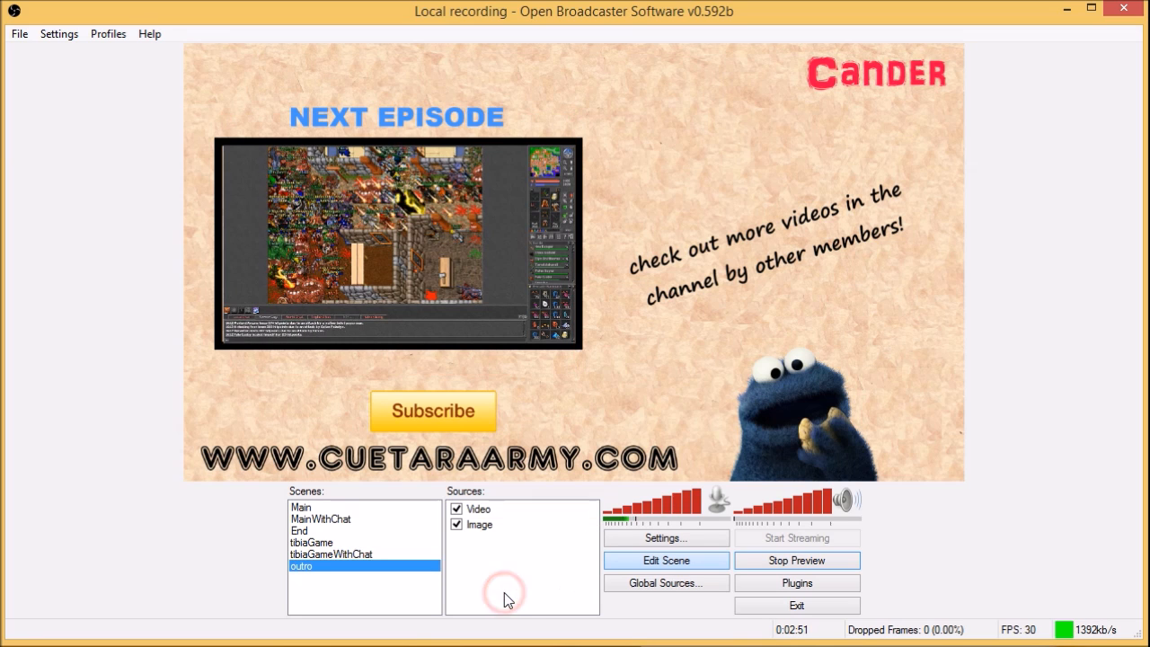
click(331, 318)
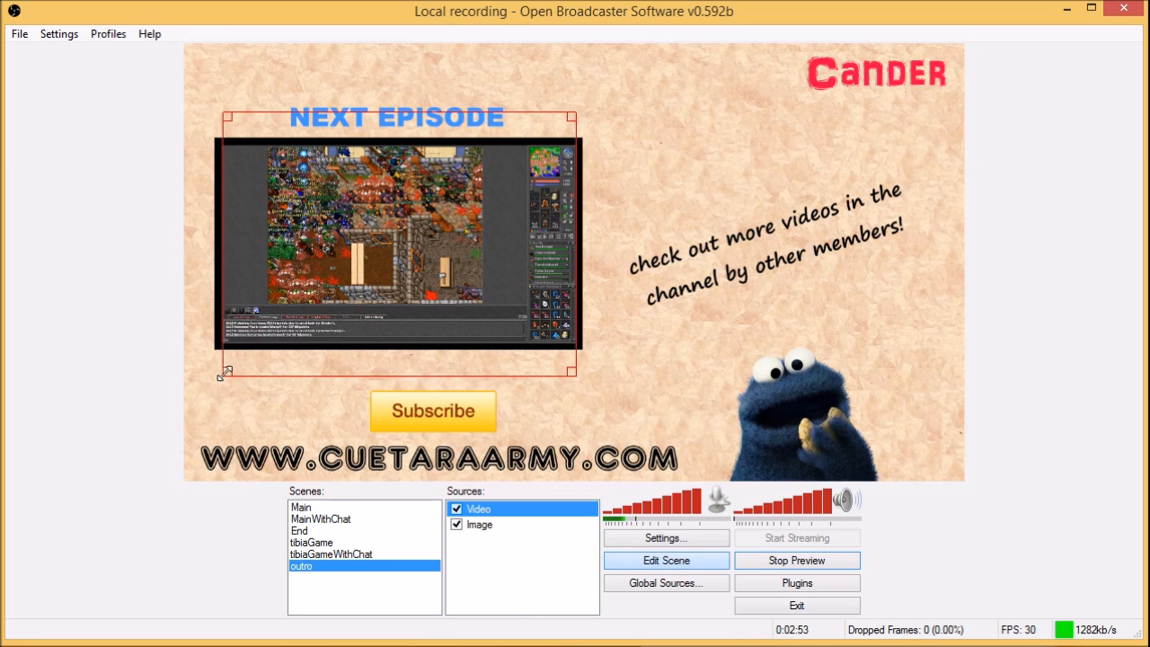
click(489, 588)
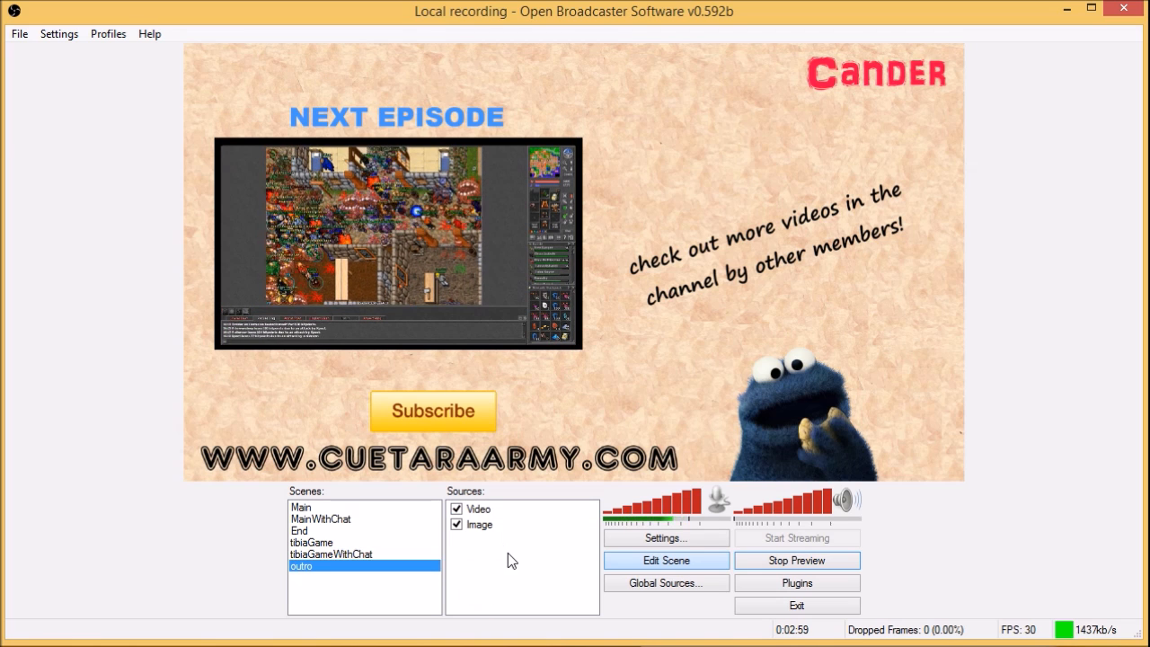
- Add a text source named Text to the outro scene
right_click(488, 550)
mouse_move(519, 549)
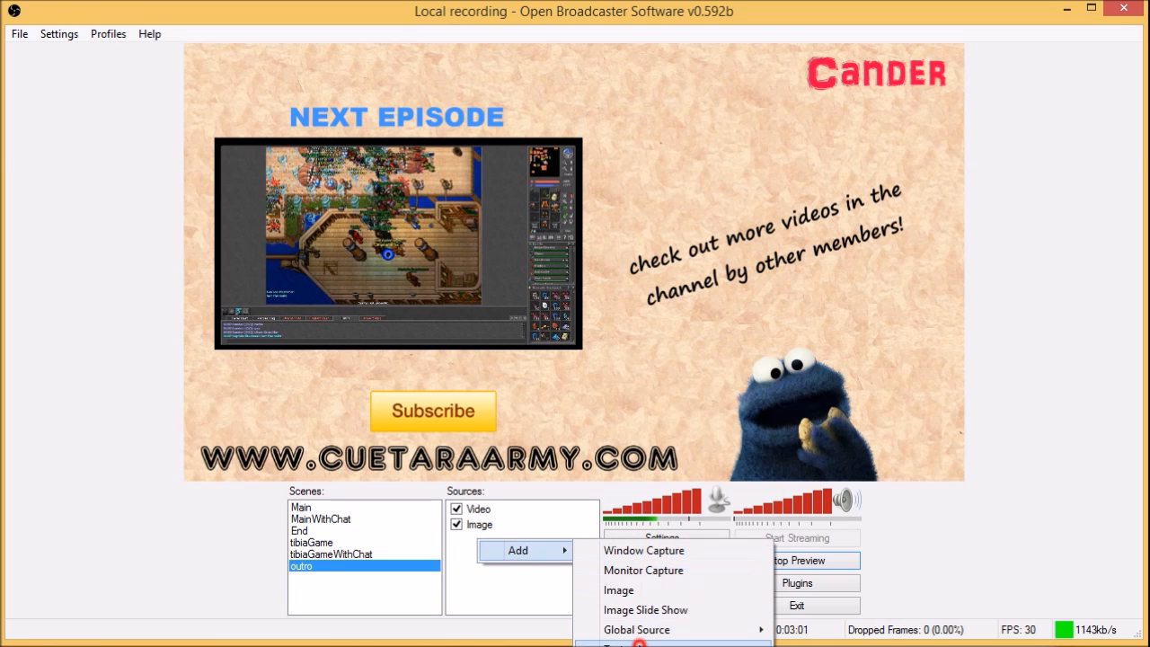
click(627, 622)
click(636, 338)
- Enter "next video..." as the source's text, apply it, and place the text over the middle of the outro video
click(552, 490)
text(next video)
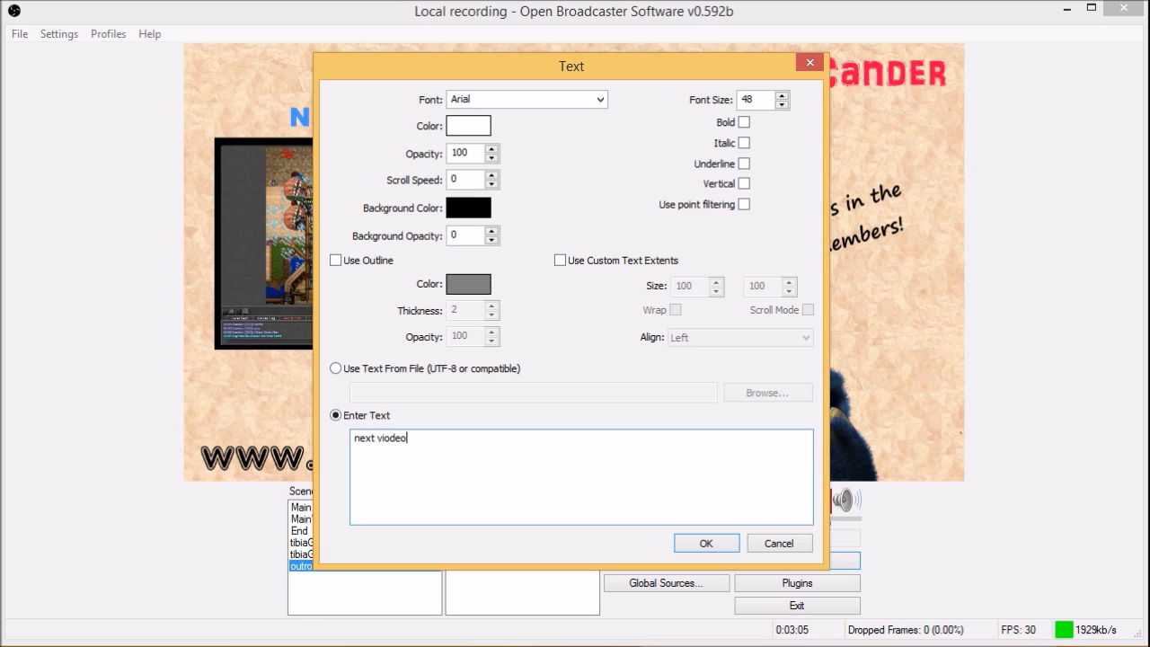
key(BackSpace)
key(BackSpace)
key(BackSpace)
text(deo...)
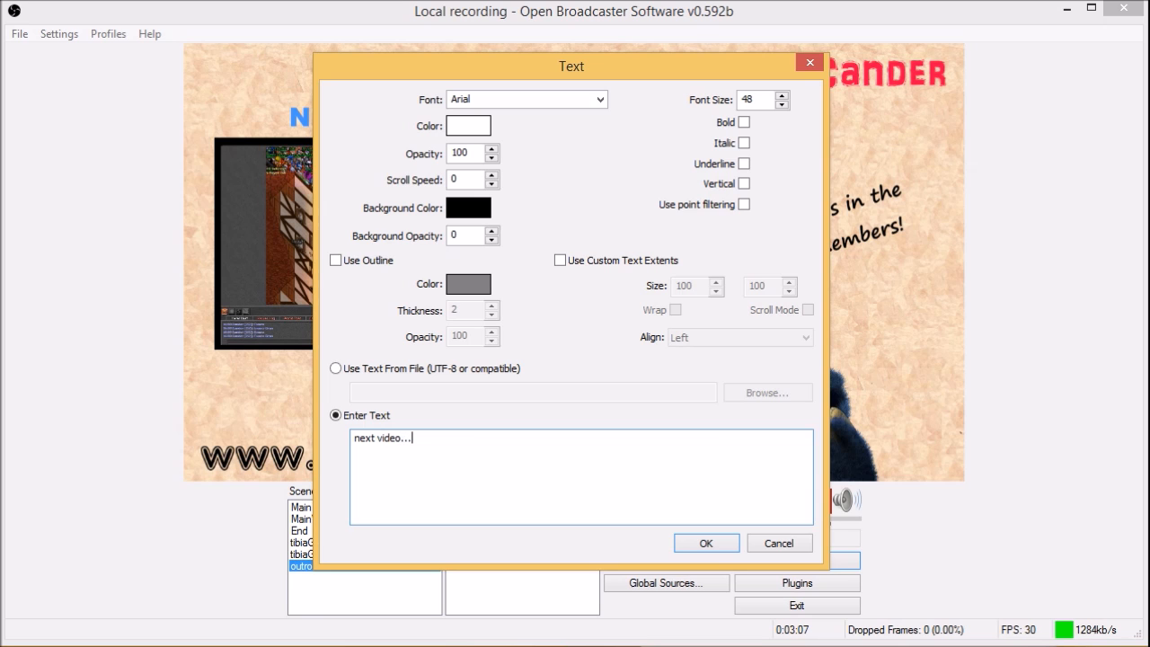
click(712, 546)
drag(283, 64, 417, 238)
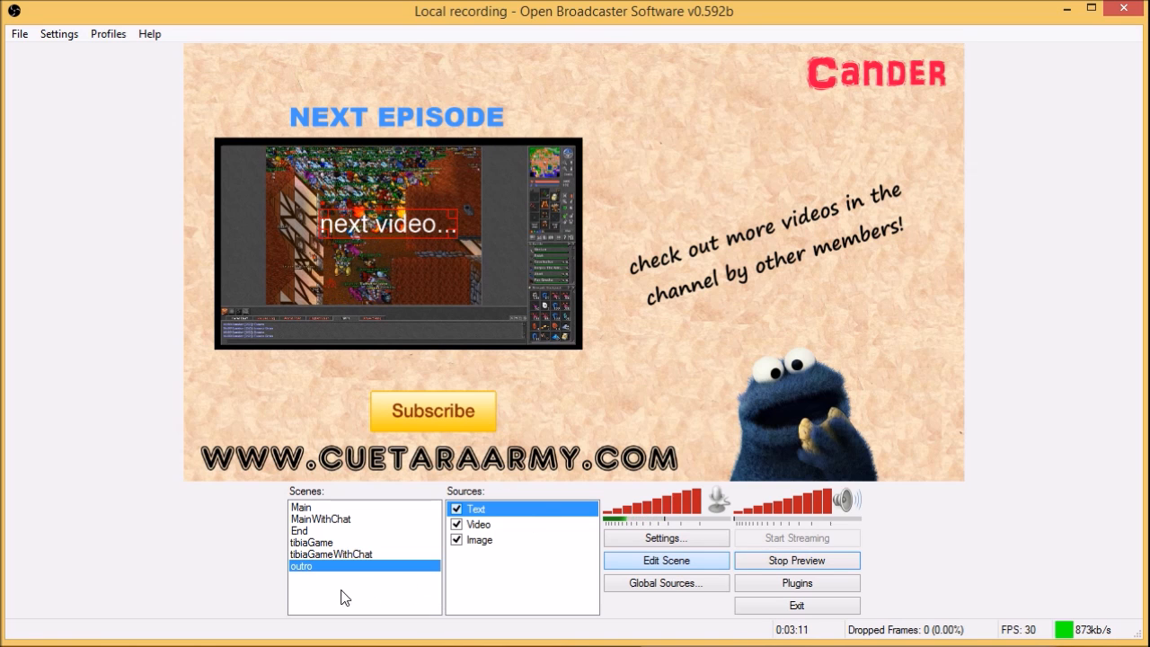
click(223, 554)
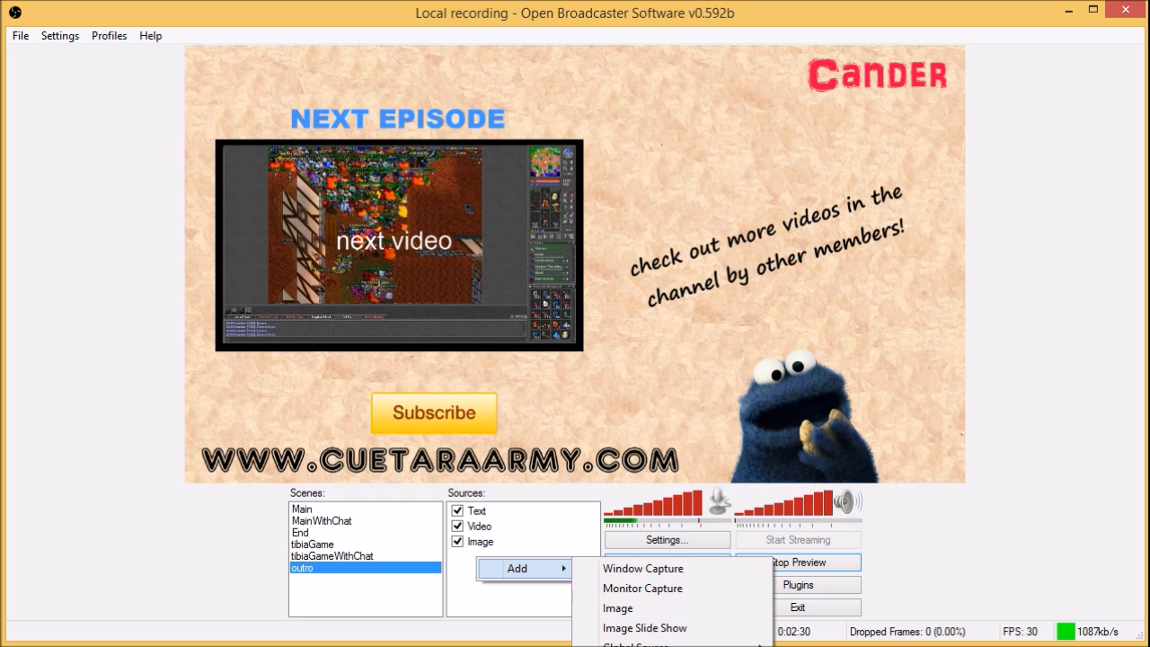
- Add a video source named music to the outro scene
click(629, 645)
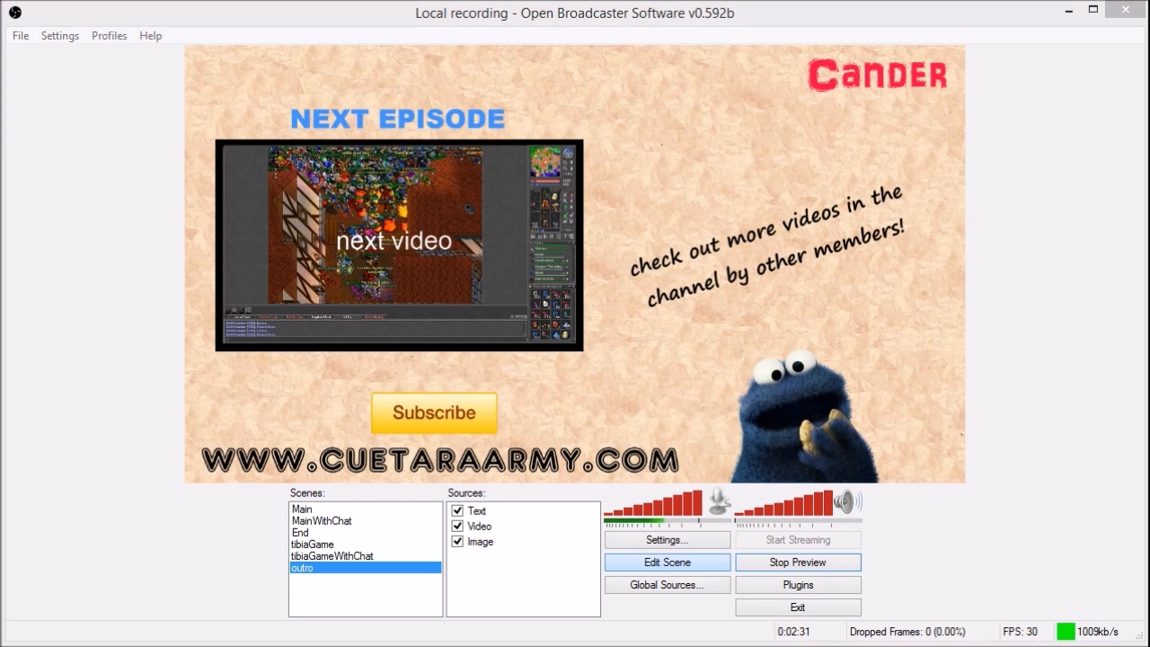
text(msuic)
key(BackSpace)
key(BackSpace)
key(BackSpace)
key(BackSpace)
text(usic)
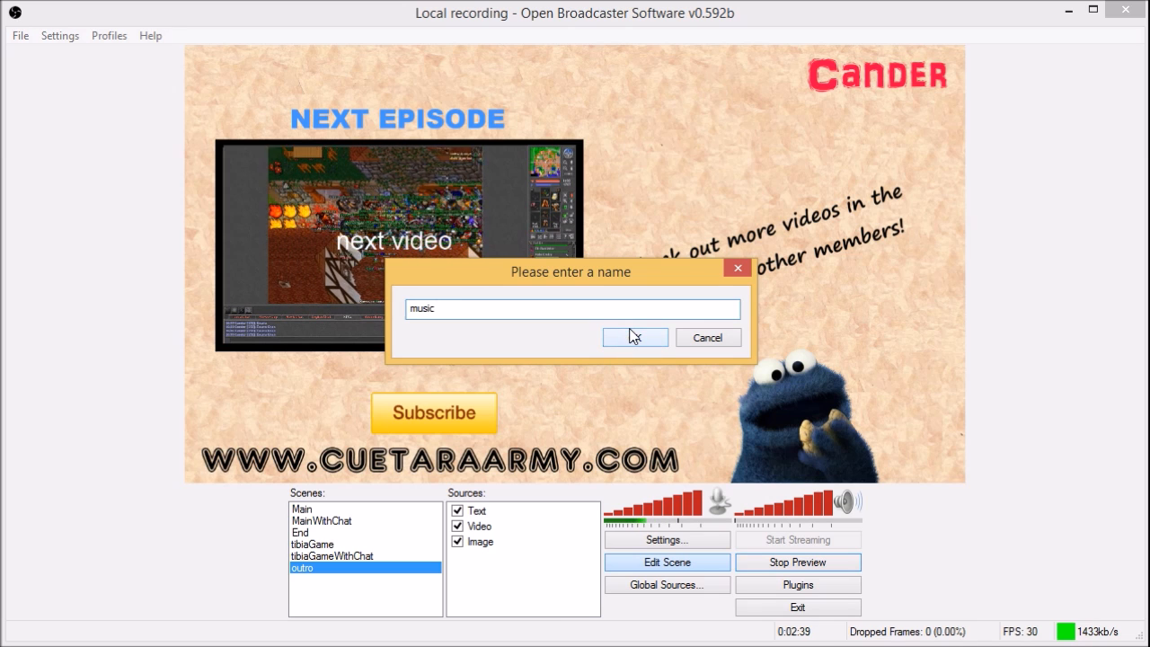
key(BackSpace)
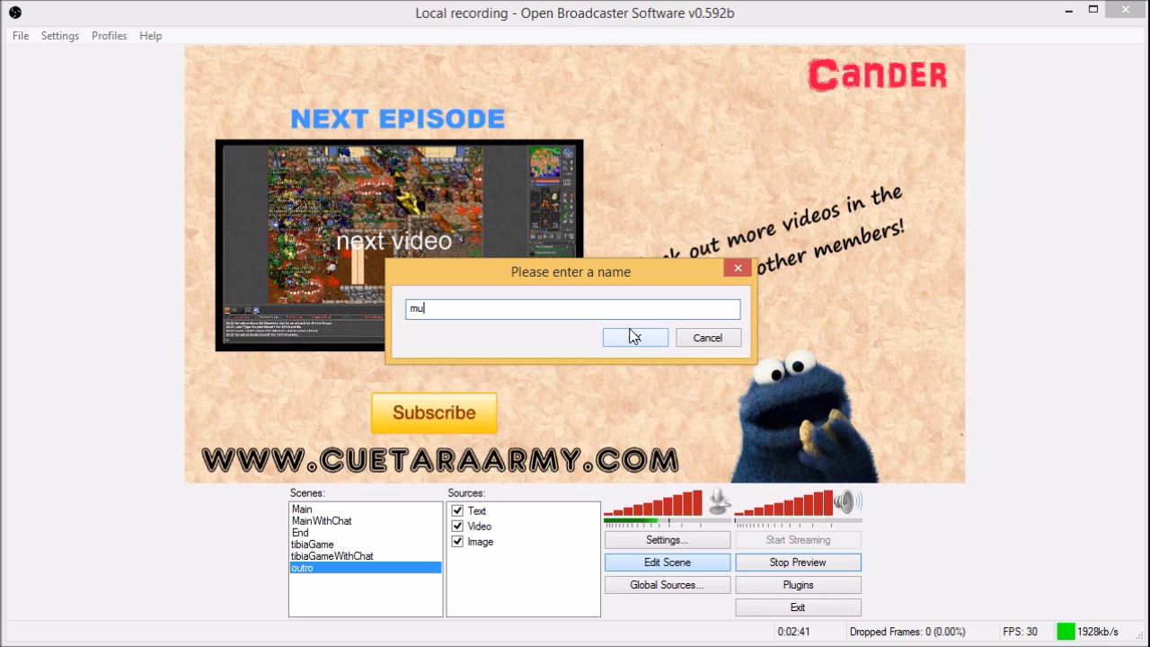
text(c)
click(641, 337)
click(595, 374)
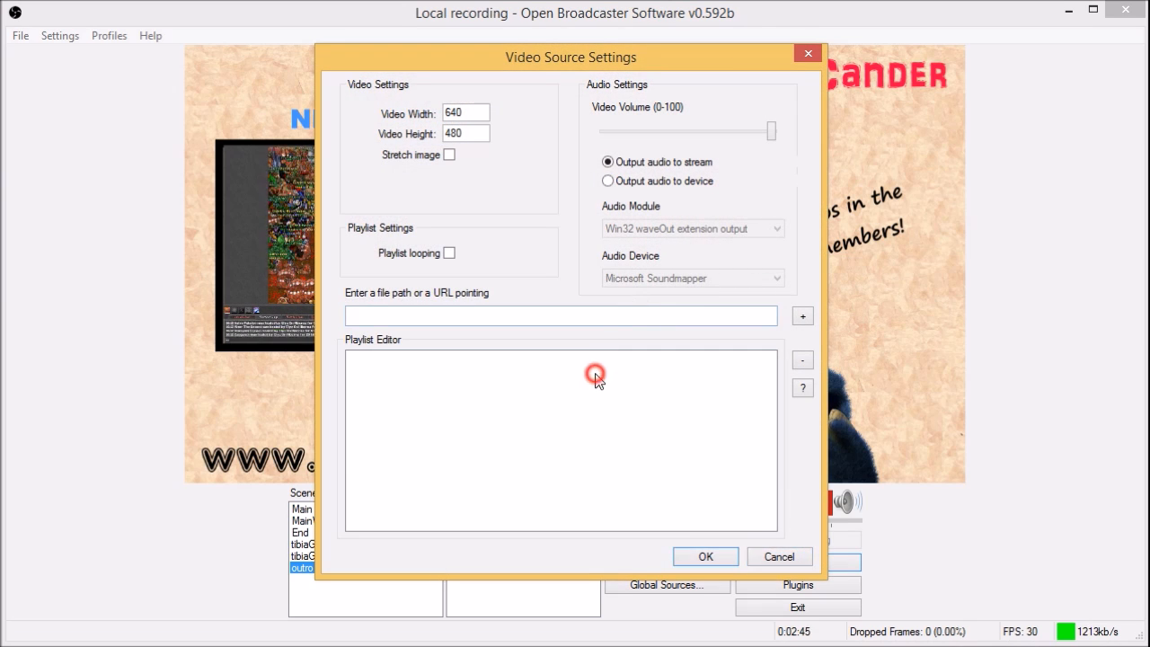
- Enter the full desktop path of Son Of A Rocket.mp3 as the music source's file path
click(803, 316)
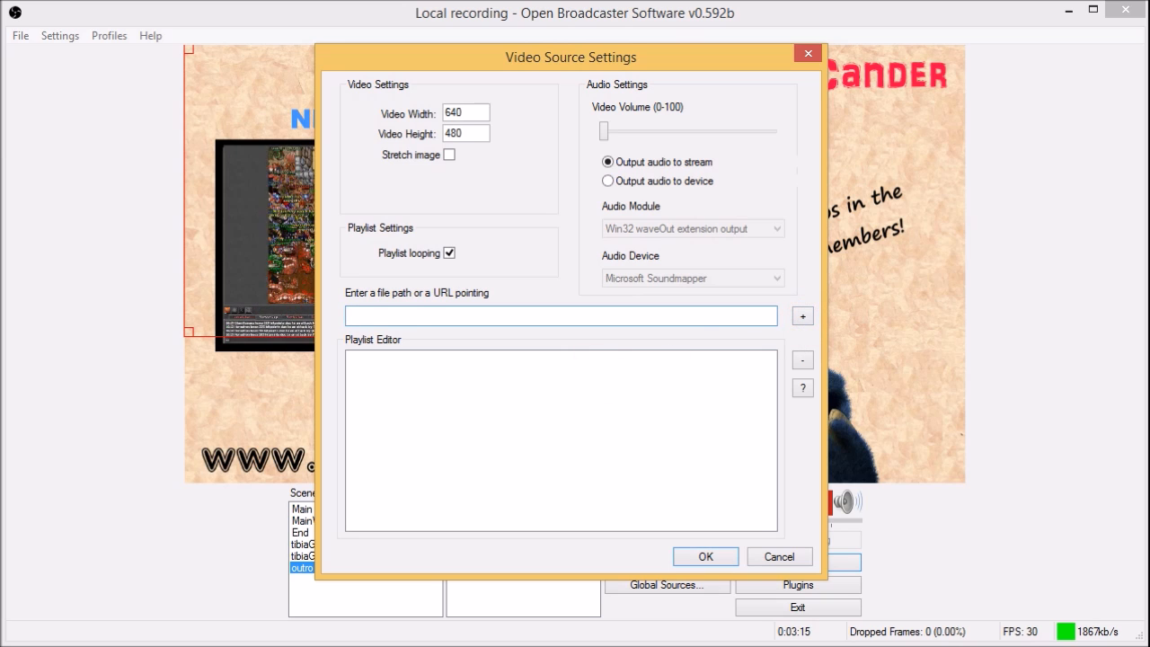
text(A Rocket)
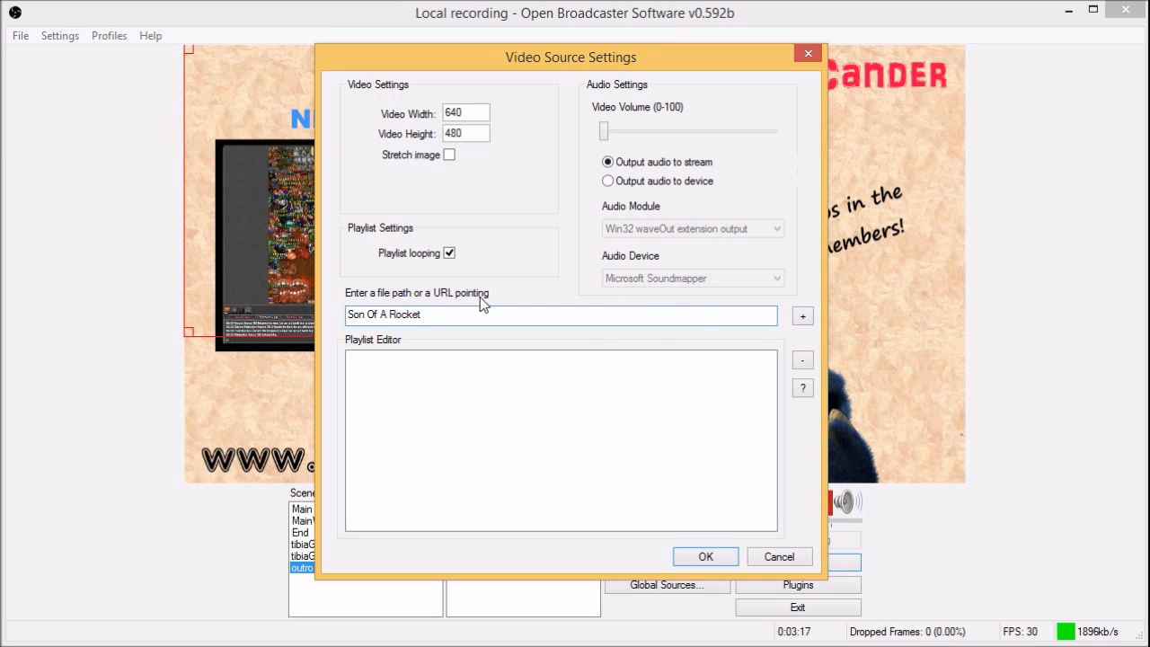
click(350, 317)
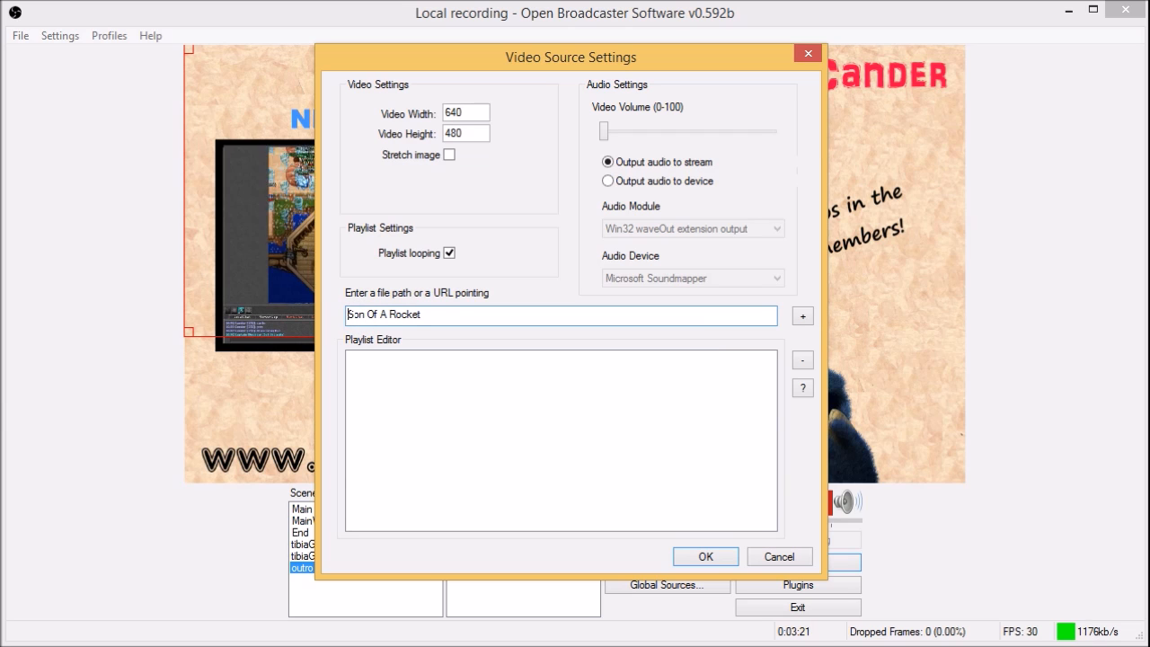
text(C:\users)
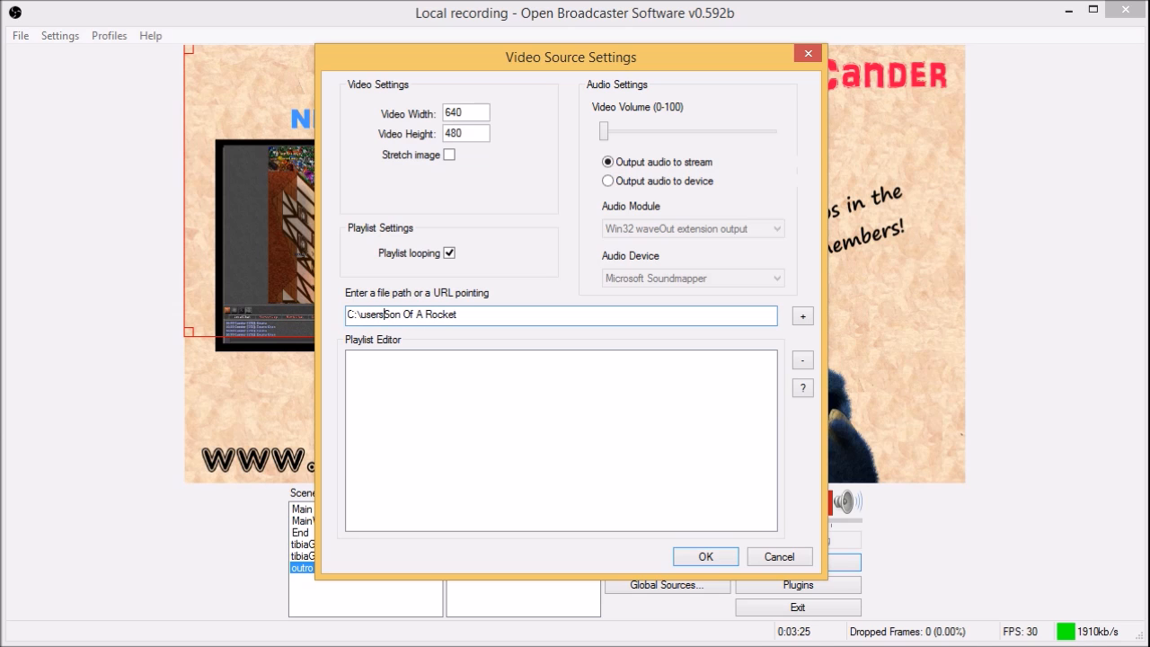
text(\karl-axel)
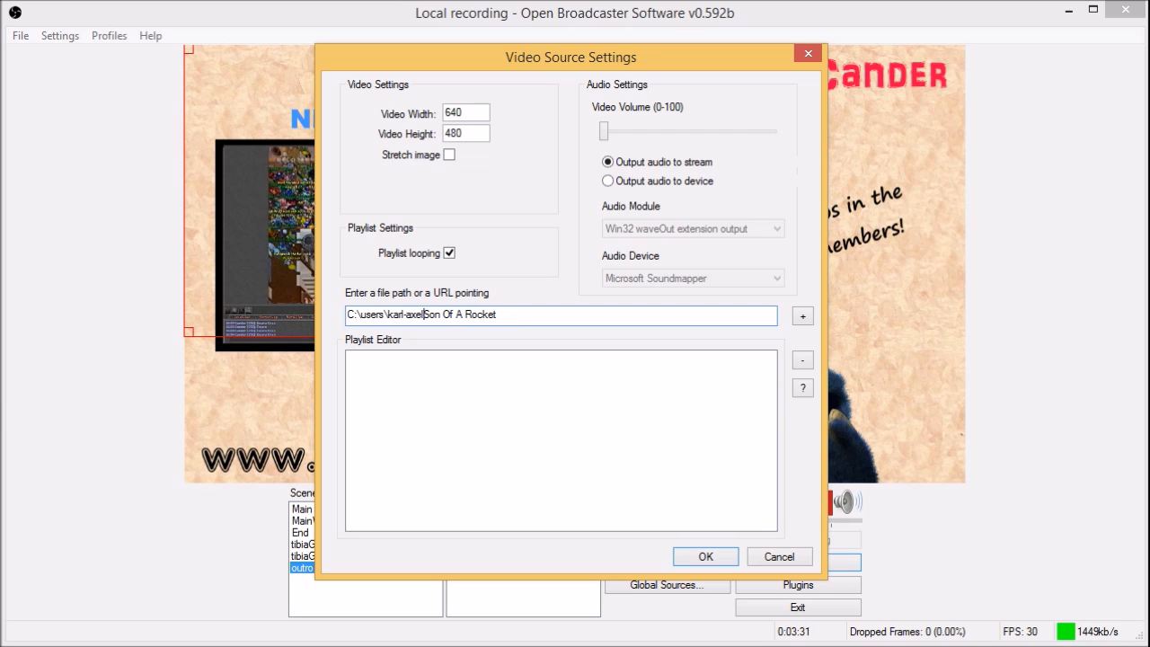
text(\Desktop)
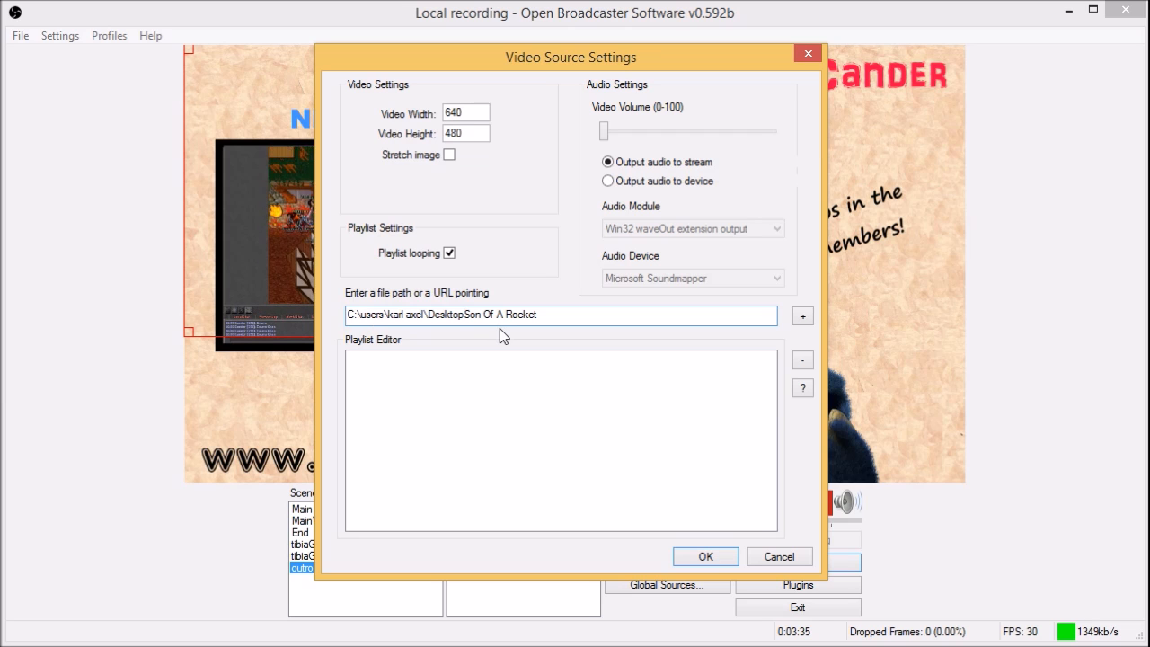
text(\)
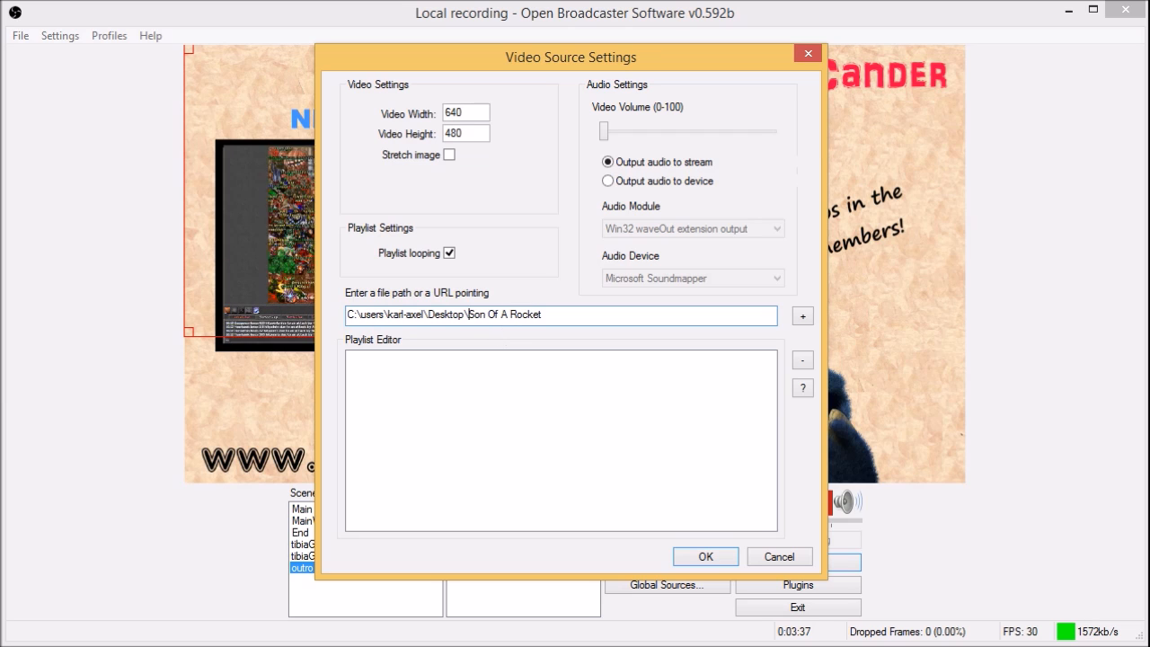
click(562, 322)
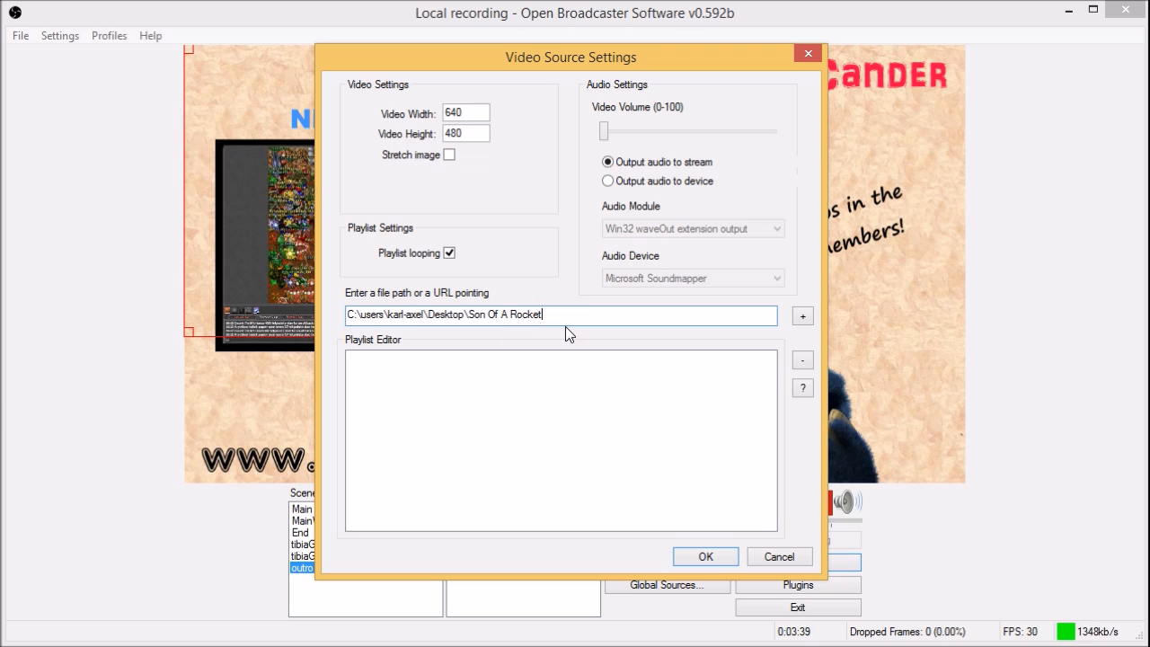
text(.mp3)
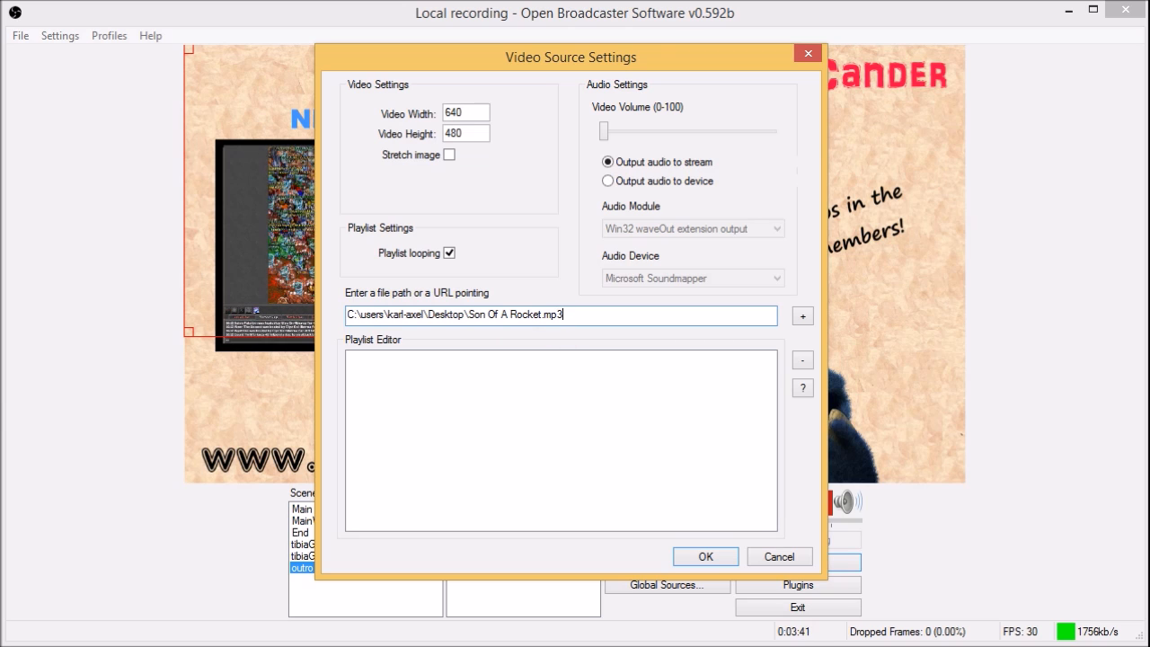
- Raise the music source's volume to about three quarters, and save its settings with the MP3 added to the playlist
drag(604, 131, 732, 131)
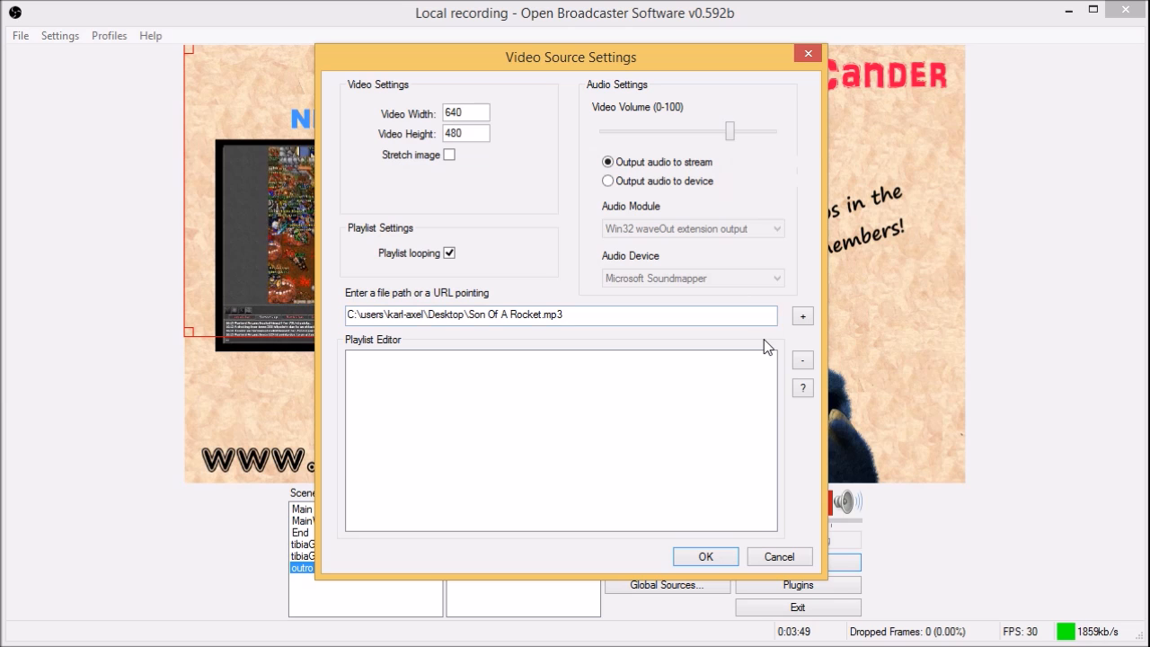
click(802, 321)
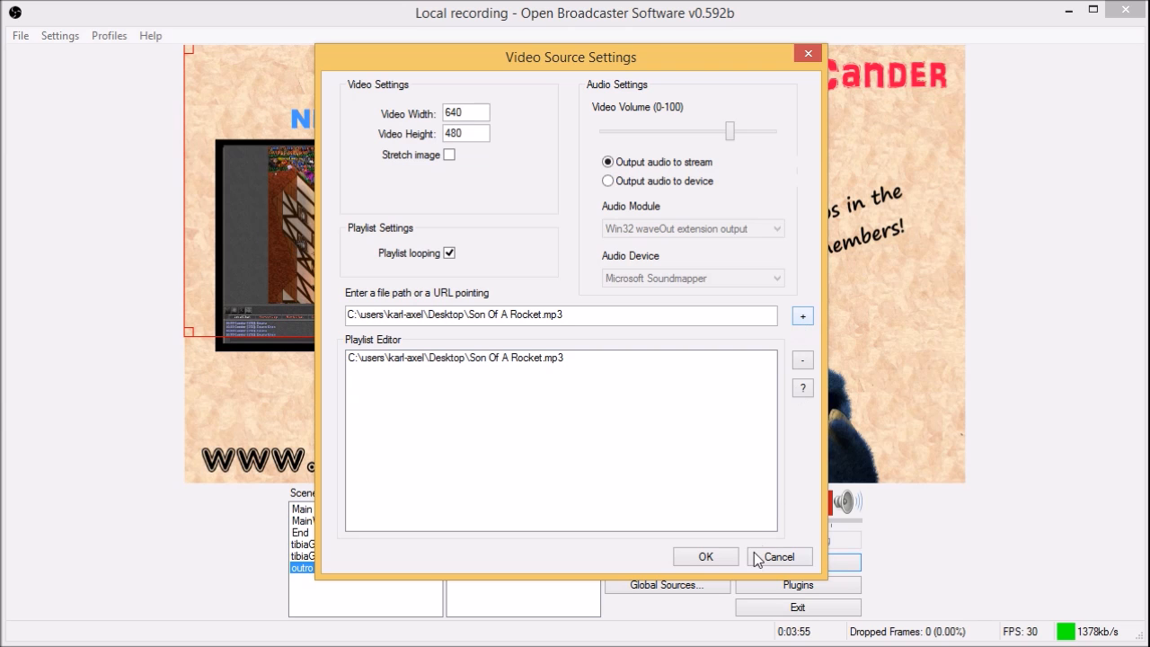
click(718, 555)
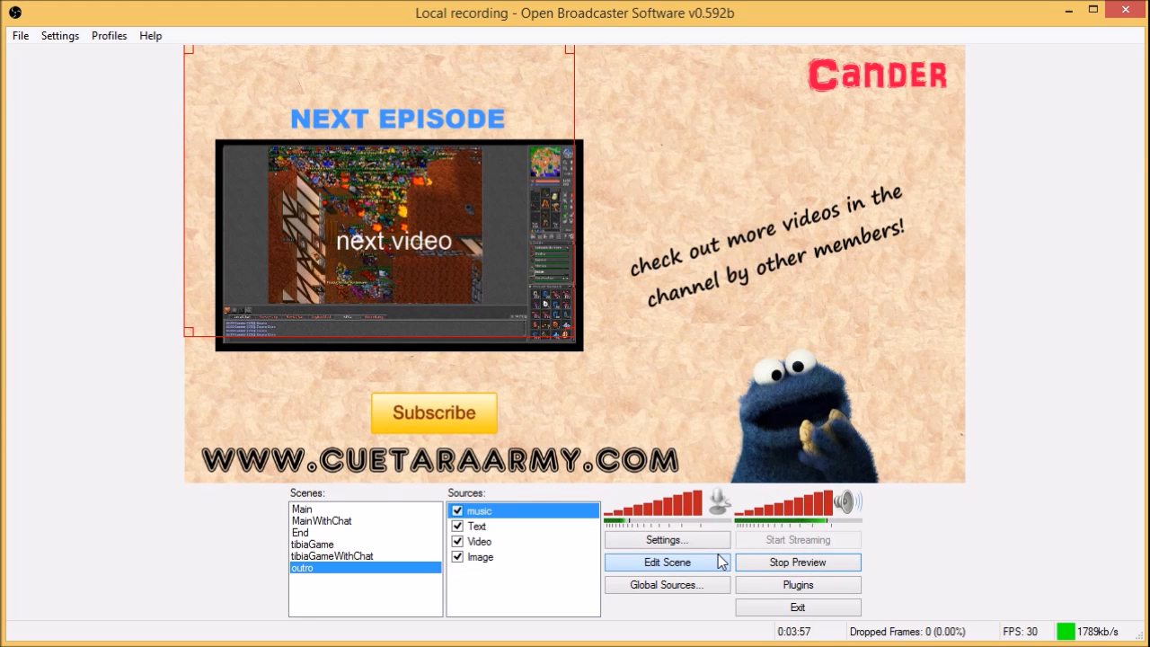
- Test the music source by switching it off and on, and review its video source settings
click(457, 510)
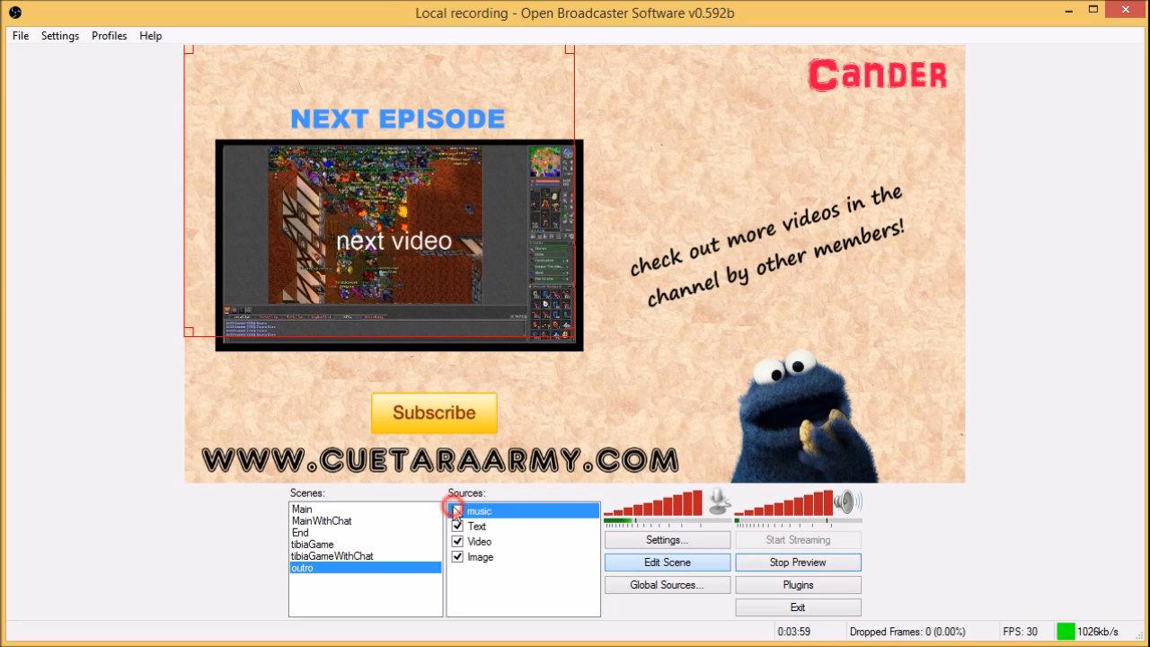
right_click(456, 512)
click(528, 626)
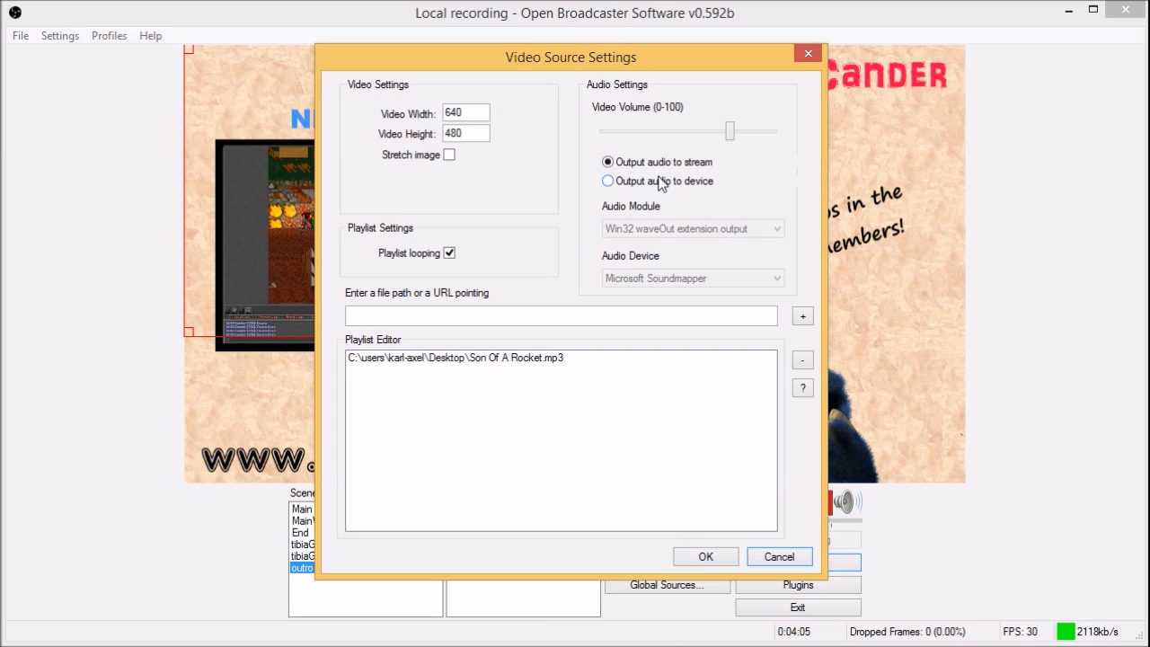
click(710, 557)
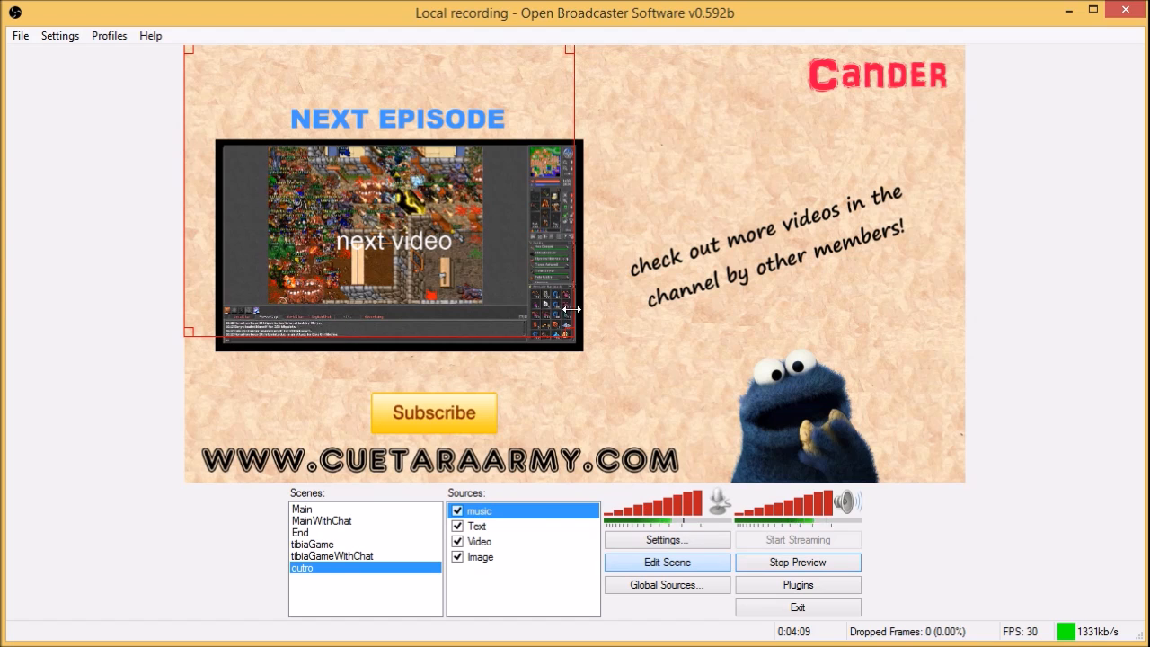
click(457, 512)
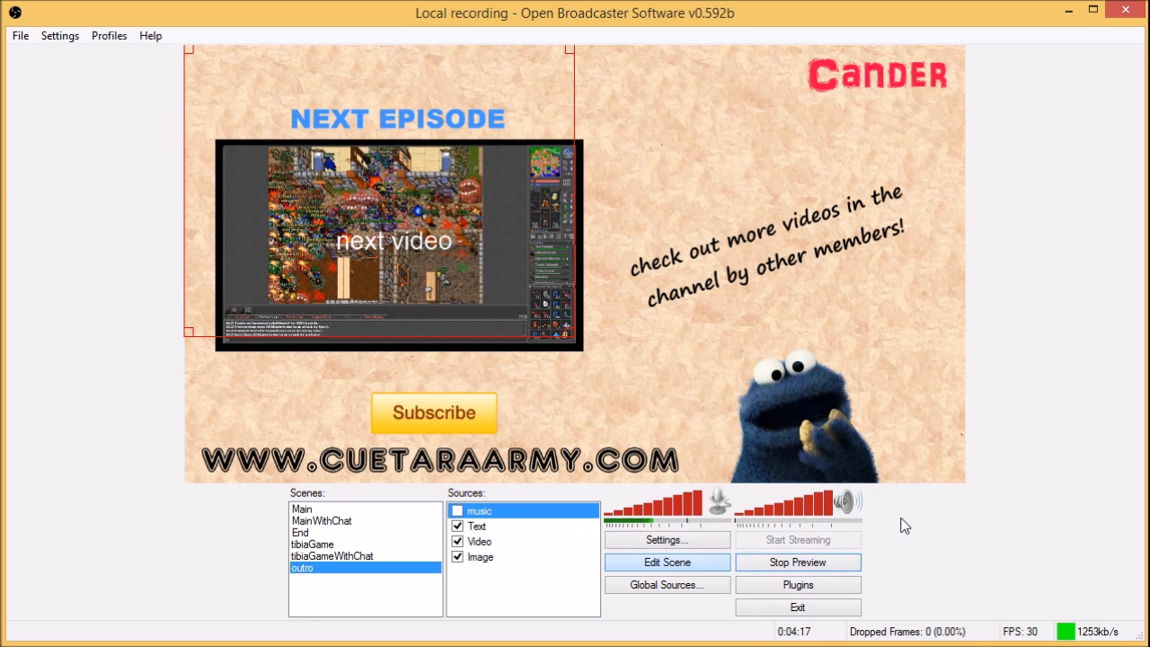
click(457, 511)
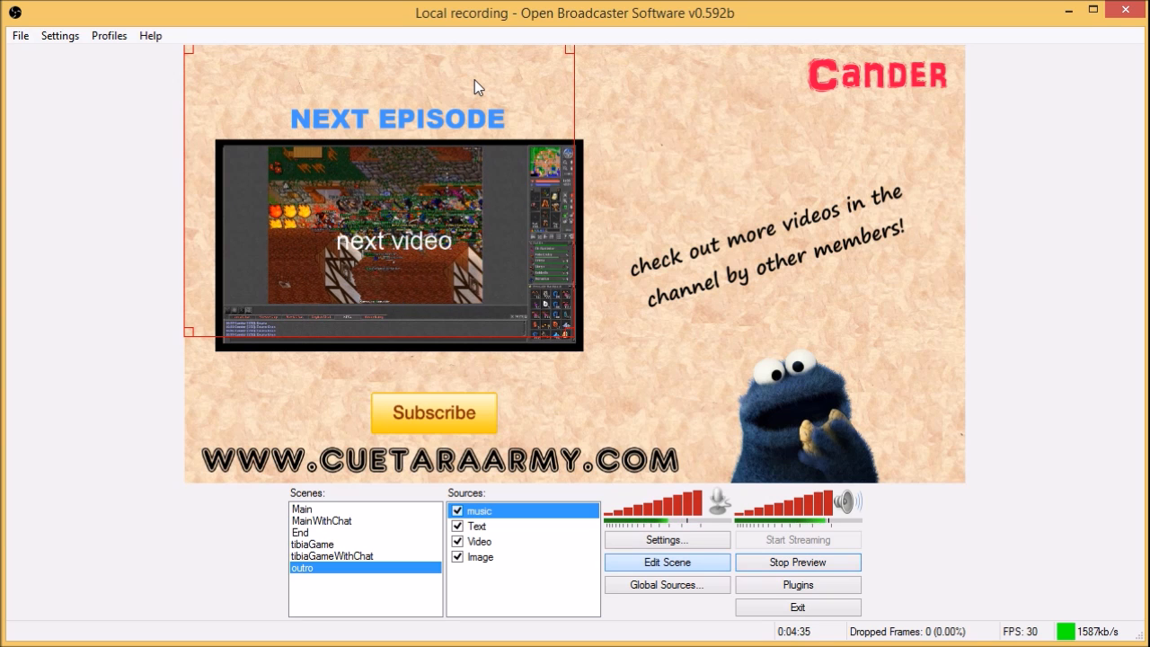
- Confirm CTRL + 4 as the hotkey of the tibiaGame scene and CTRL + 5 as the hotkey of tibiaGameWithChat
click(321, 545)
right_click(325, 546)
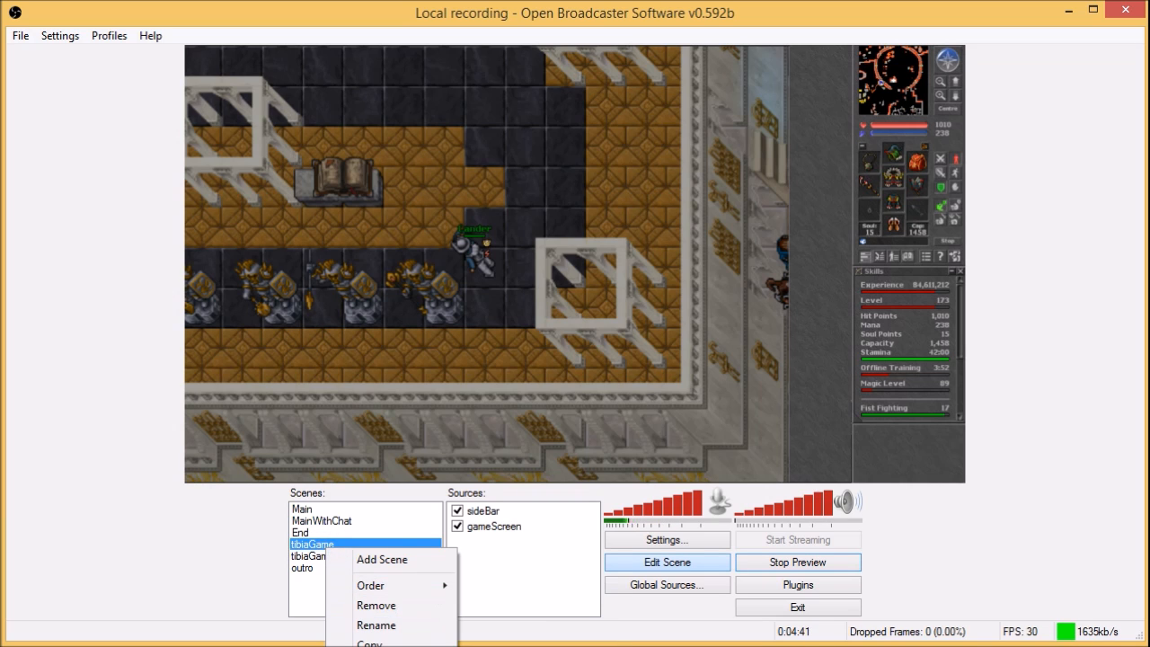
click(386, 645)
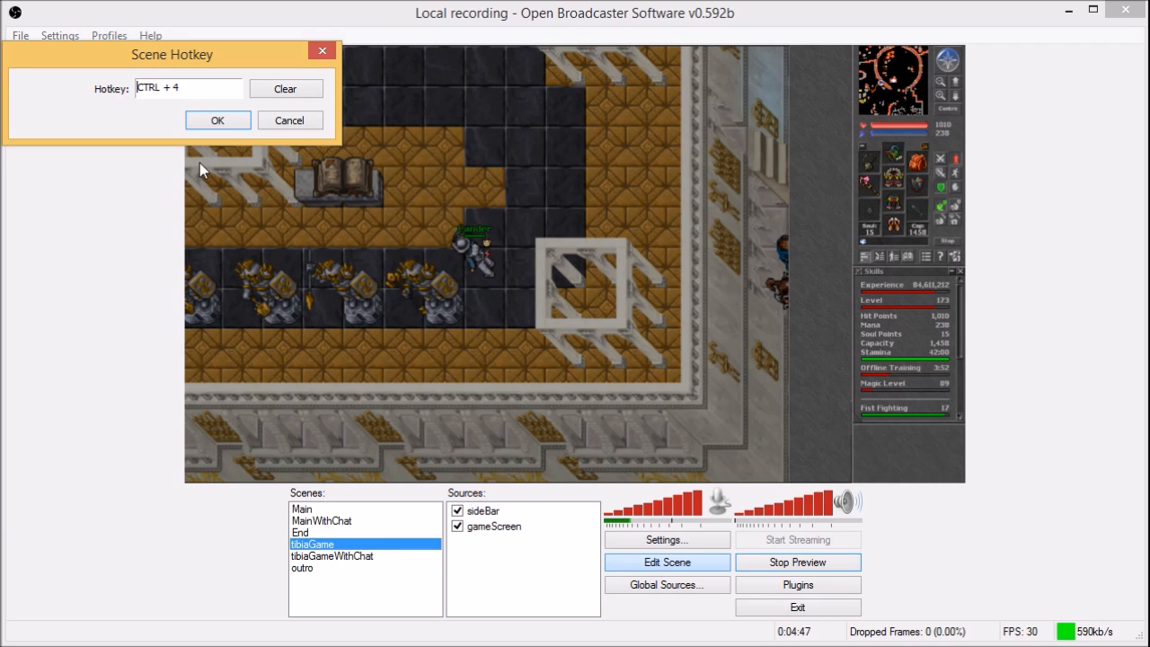
click(238, 122)
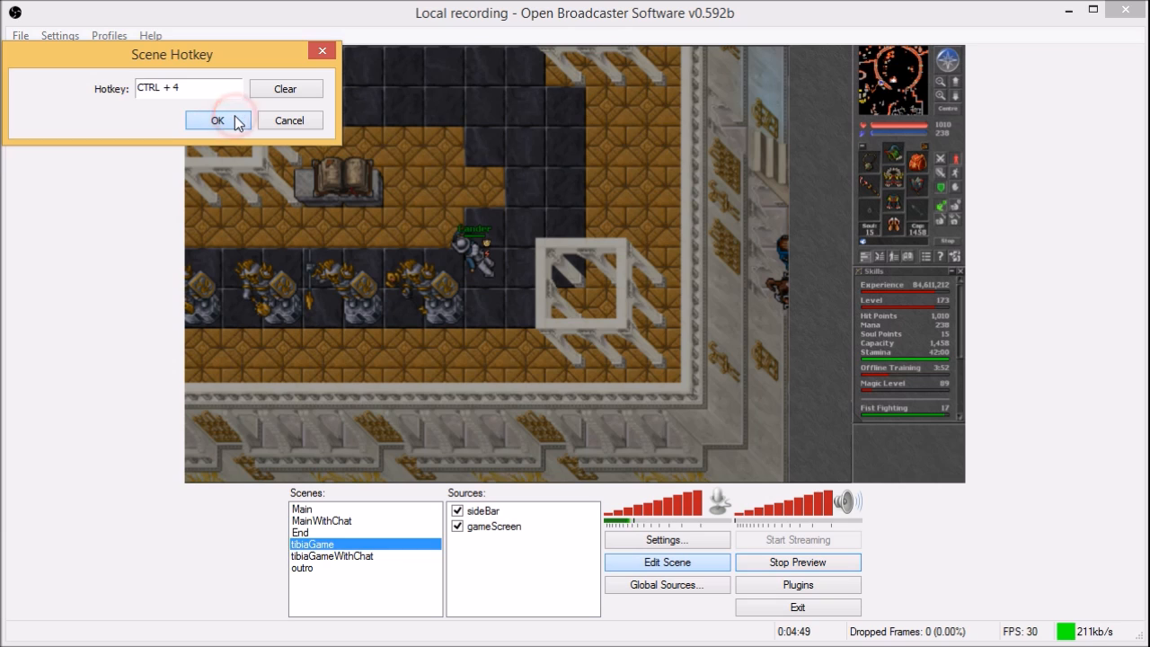
right_click(349, 556)
click(398, 646)
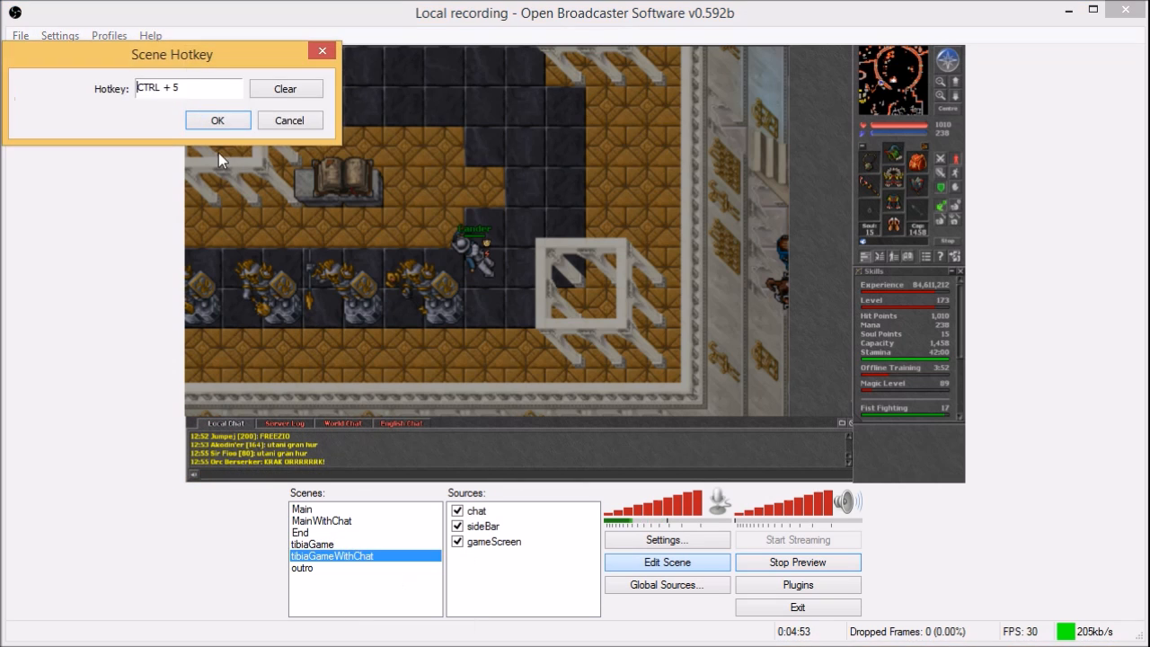
click(218, 121)
- Assign CTRL + 6 as the scene hotkey of the outro scene
click(301, 567)
right_click(300, 564)
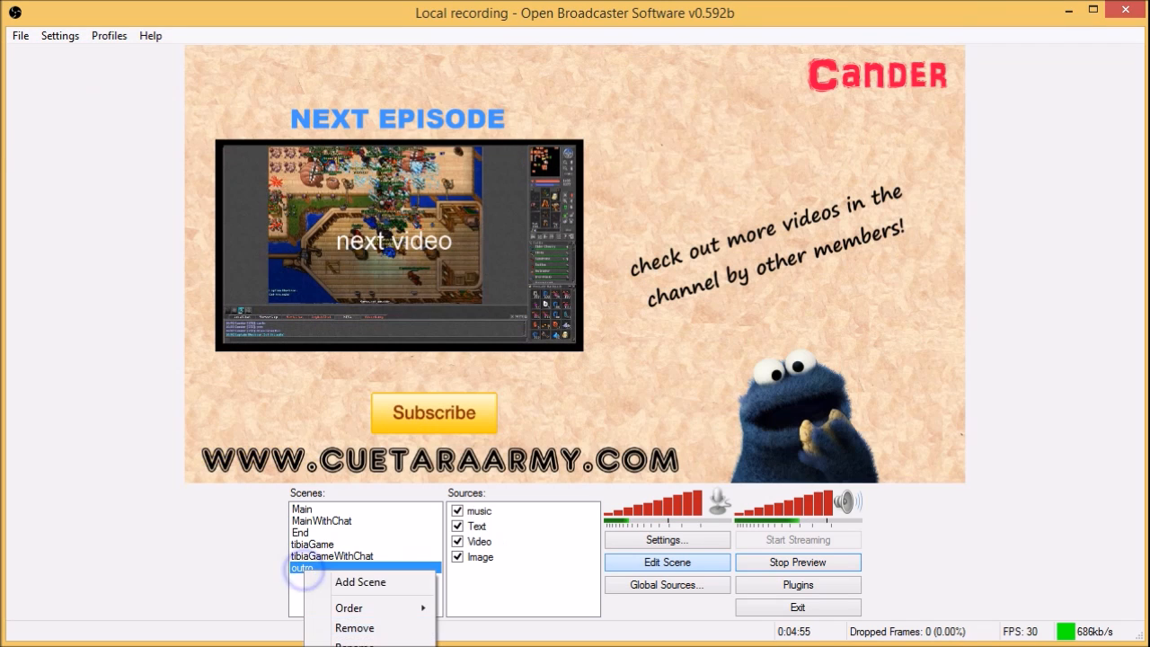
key(Escape)
key(ctrl+6)
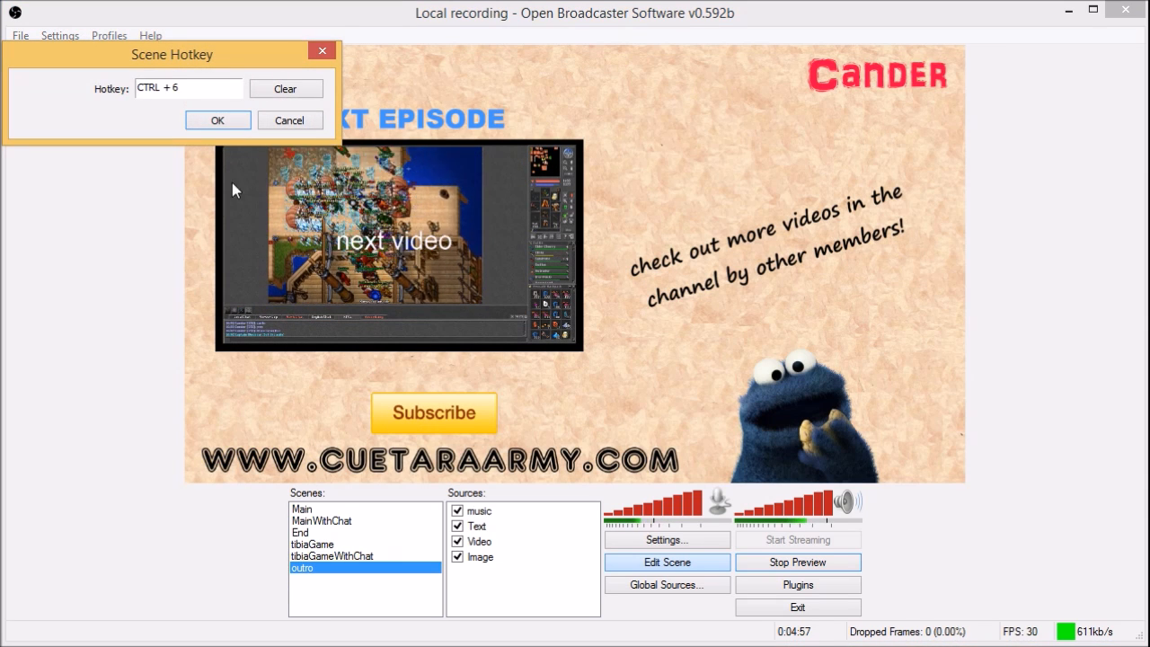
click(217, 123)
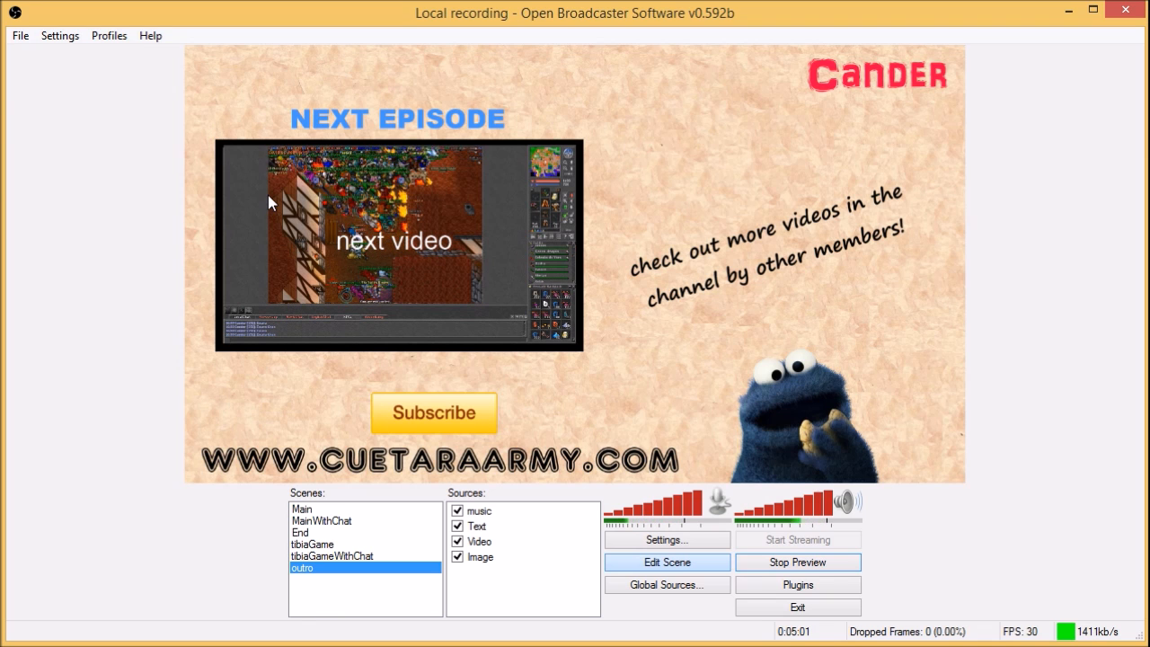
- Test the scene hotkeys by switching between the outro and tibiaGameWithChat scenes
key(ctrl+6)
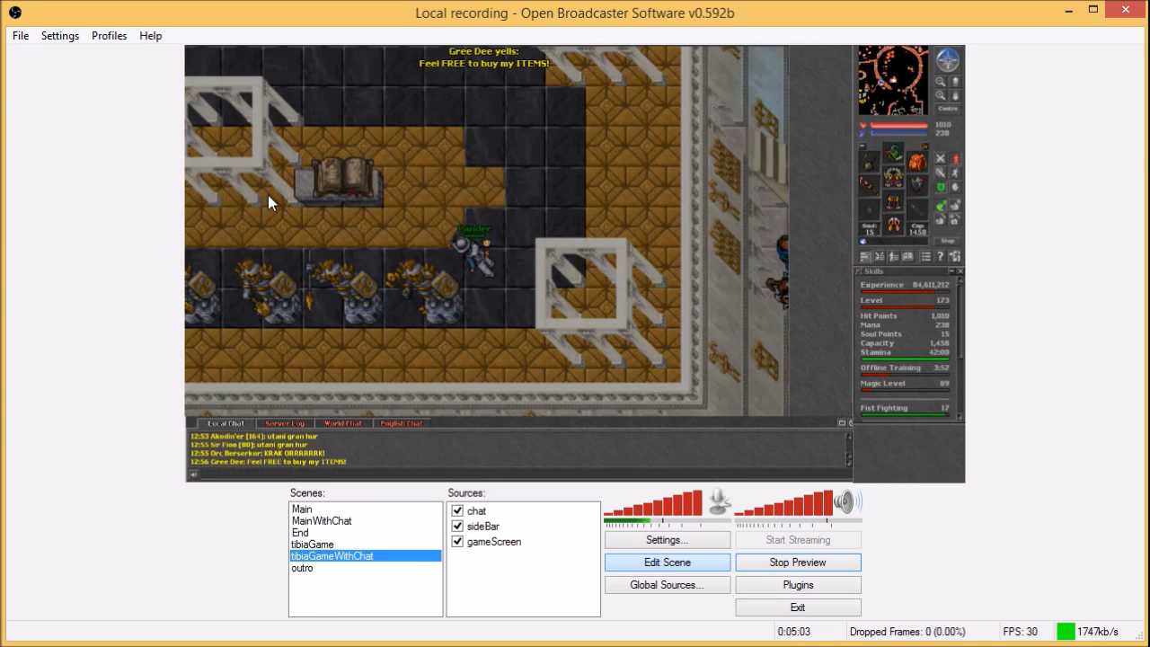
key(ctrl+5)
key(ctrl+6)
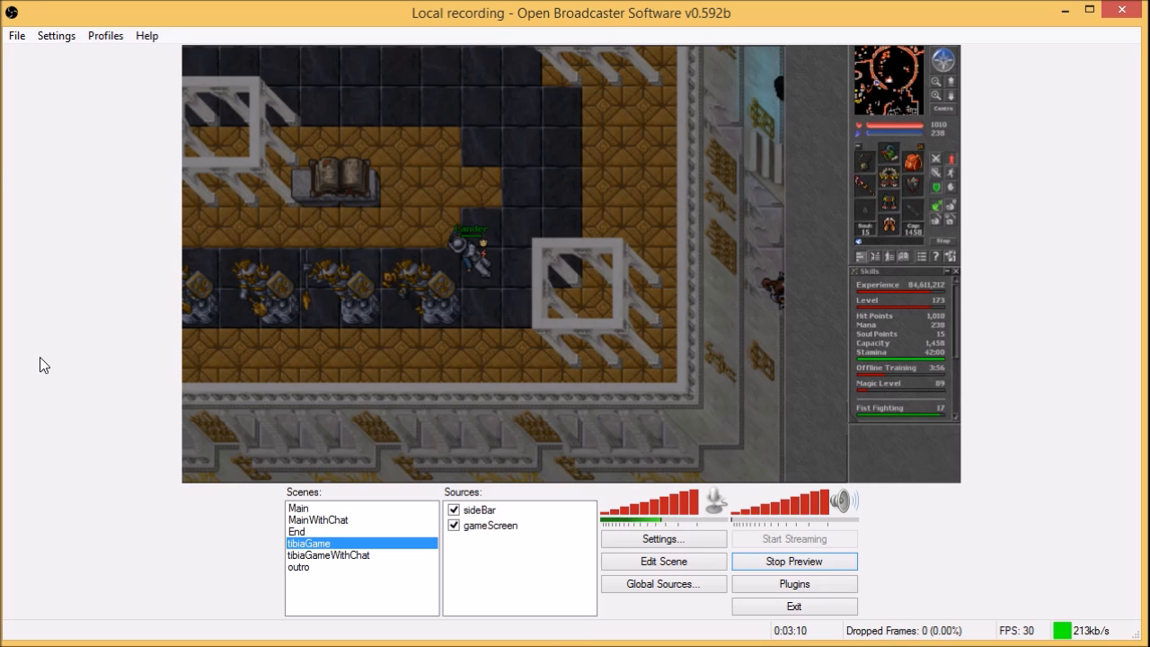
- Show the tibiaGameWithChat scene, and open the global sources with Logitech C920 selected
click(327, 557)
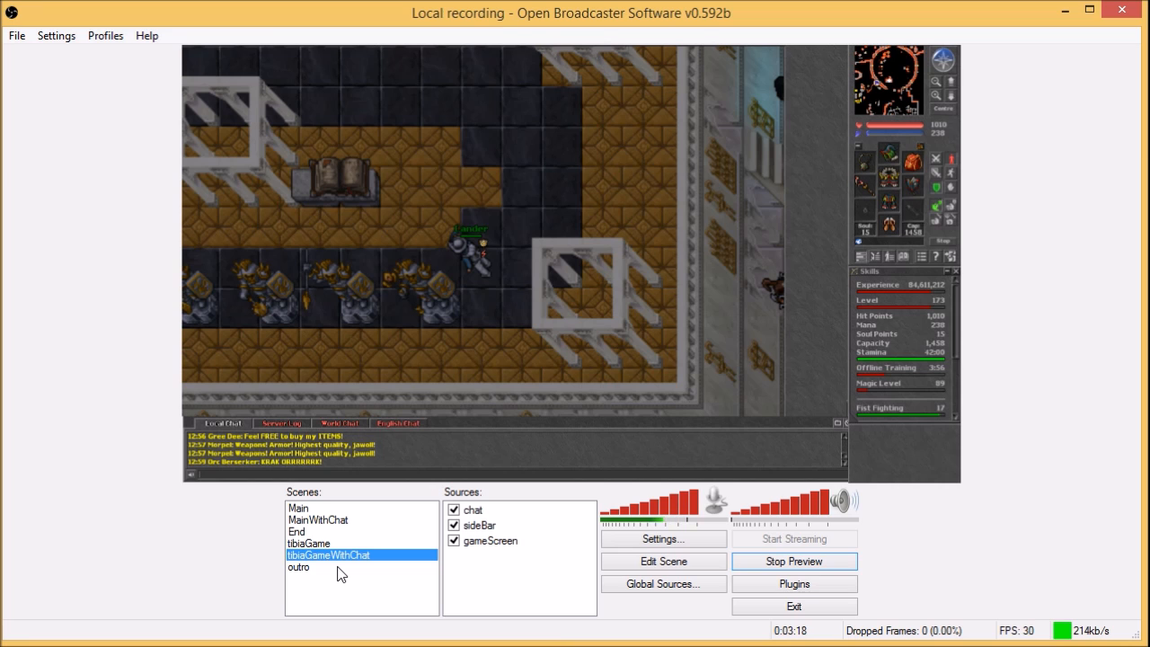
click(639, 588)
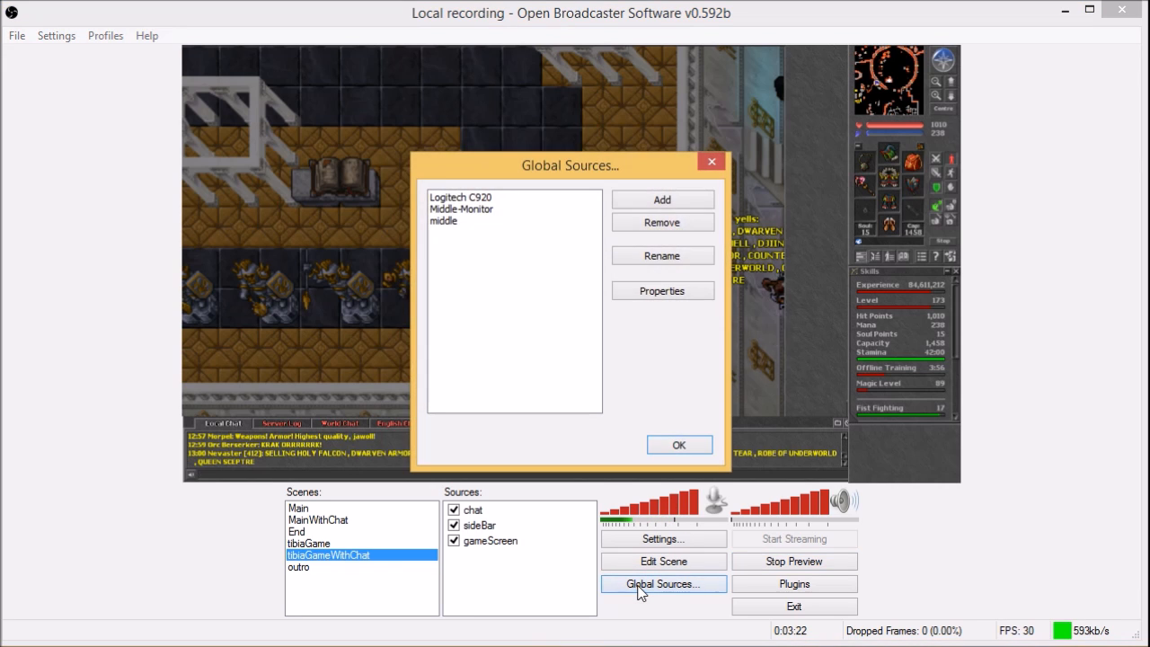
click(476, 200)
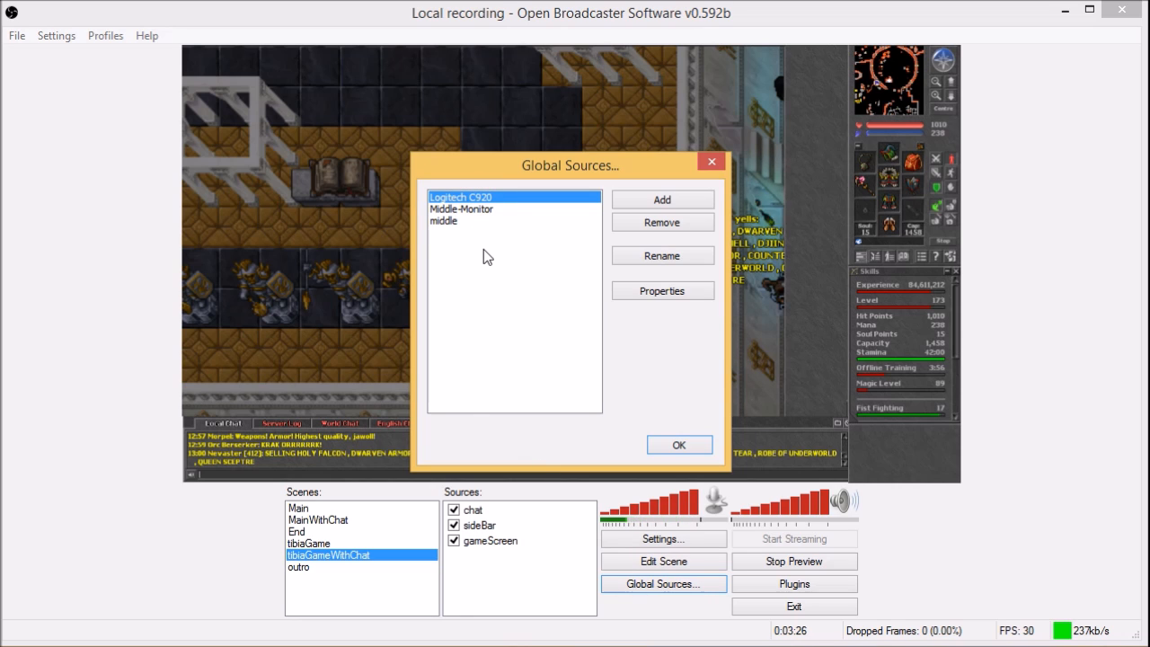
click(483, 250)
click(467, 255)
click(639, 200)
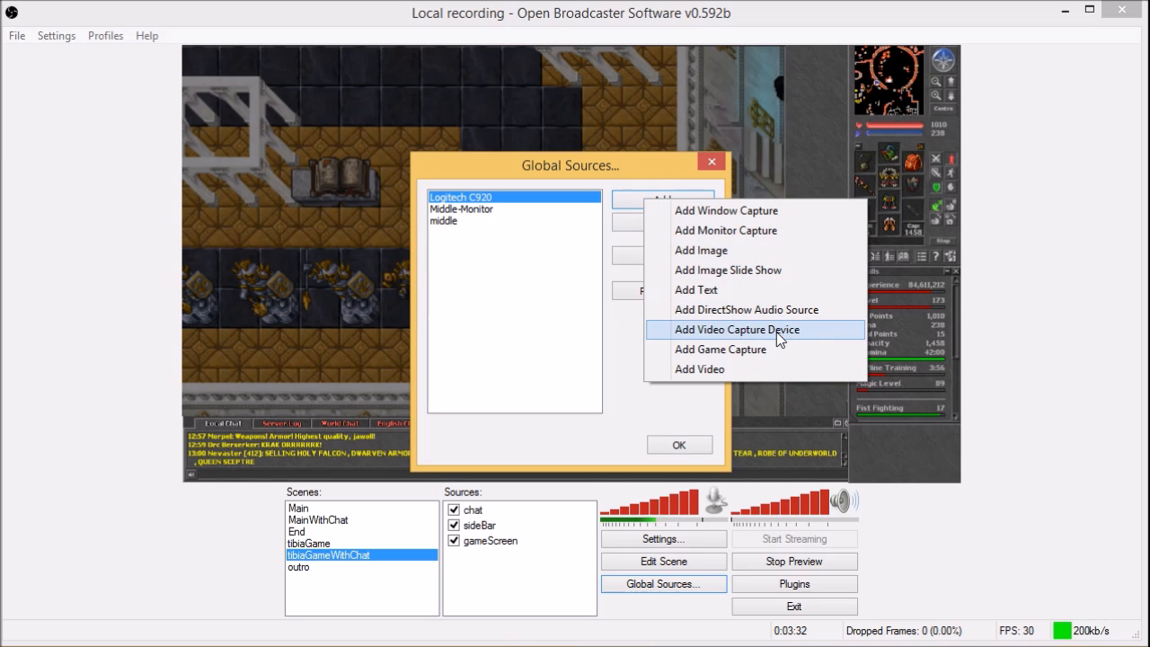
click(776, 331)
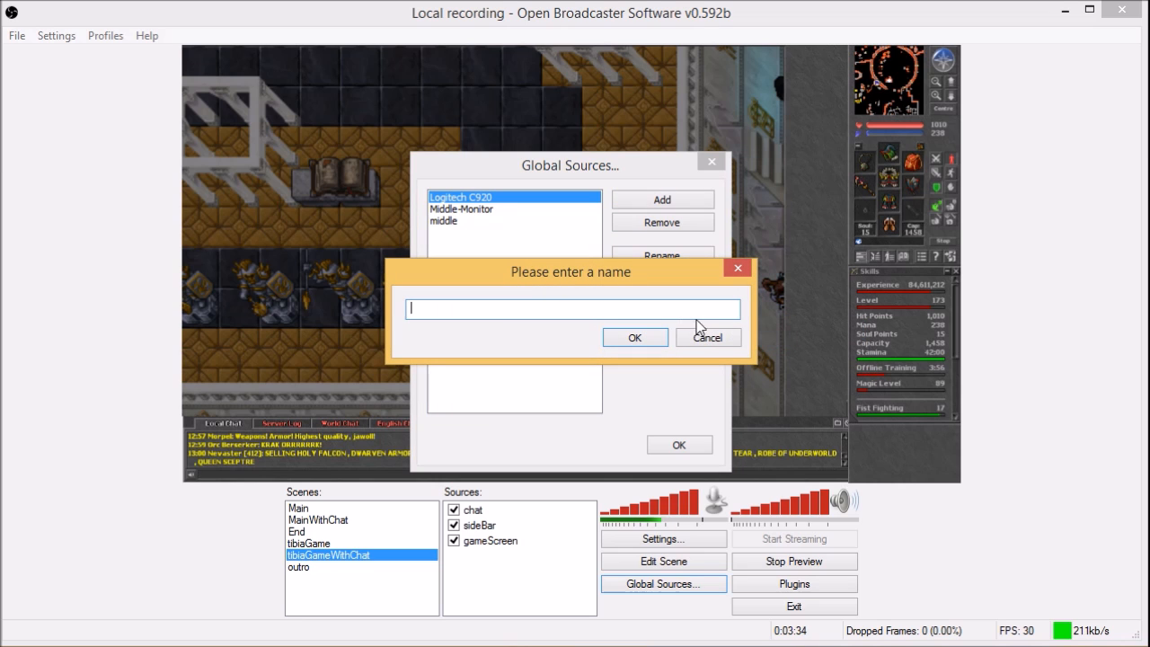
click(709, 340)
- Examine the Logitech C920 global source's device properties, including the webcam's control panel and advanced settings, and leave the webcam settings without saving
click(478, 195)
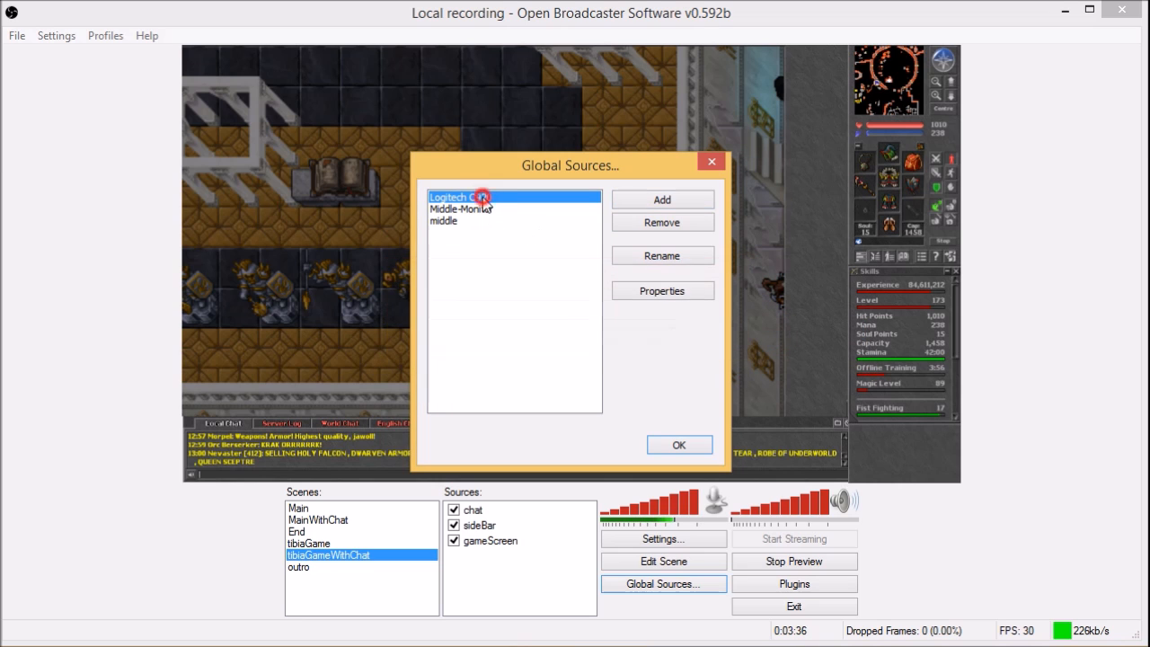
click(654, 299)
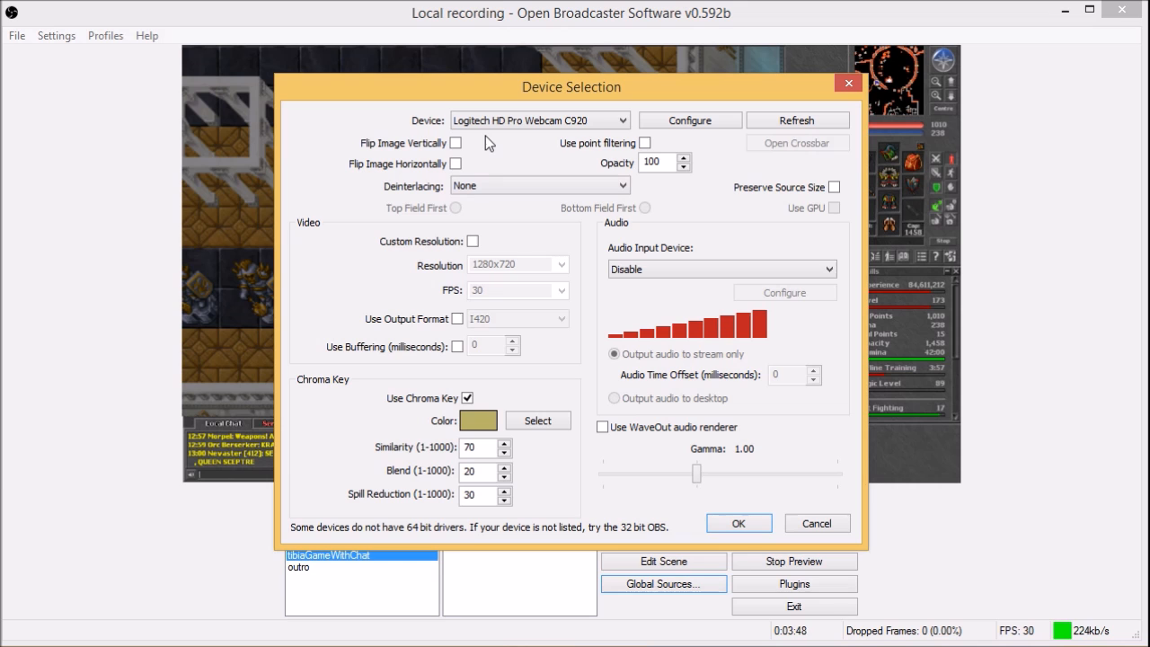
click(700, 126)
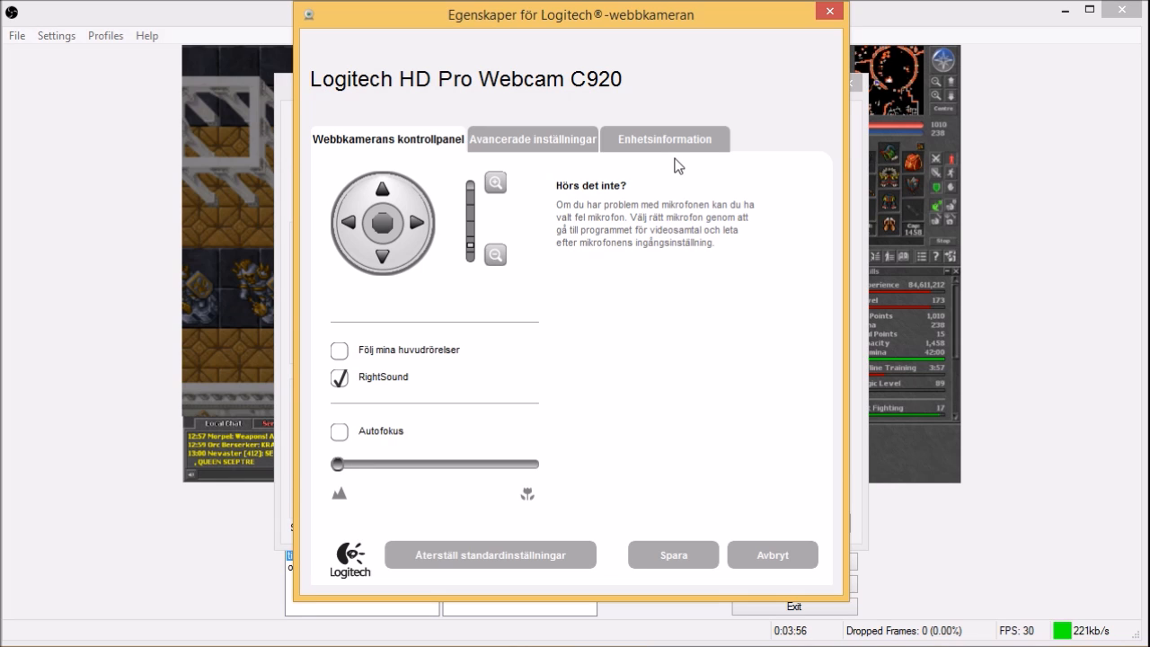
click(547, 143)
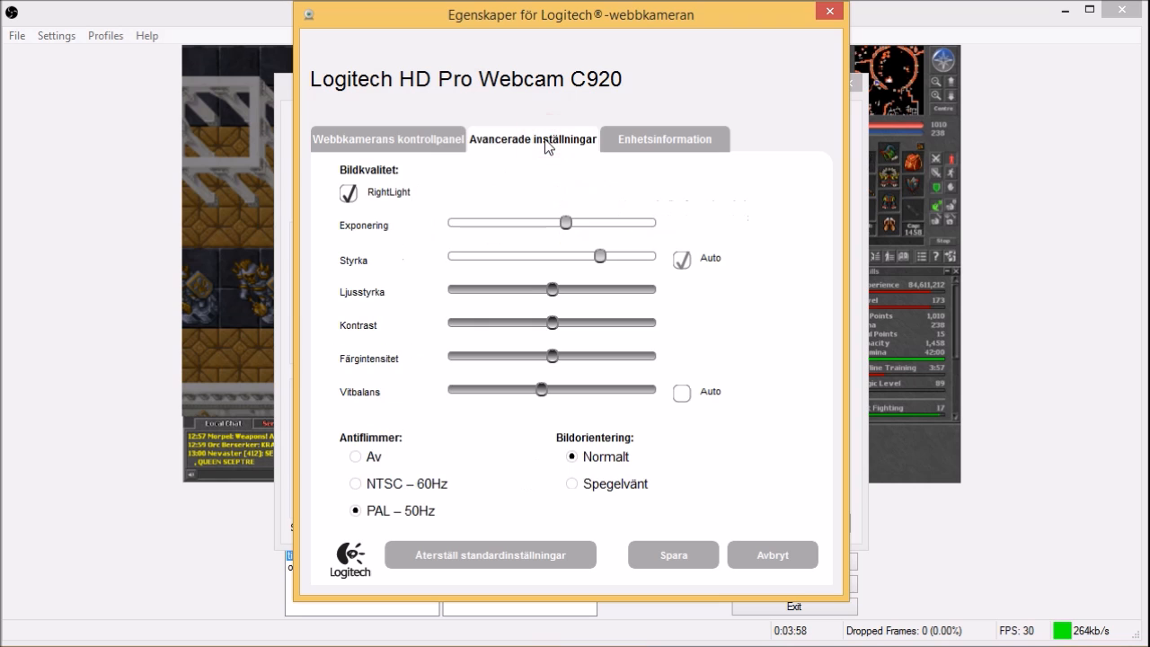
click(427, 143)
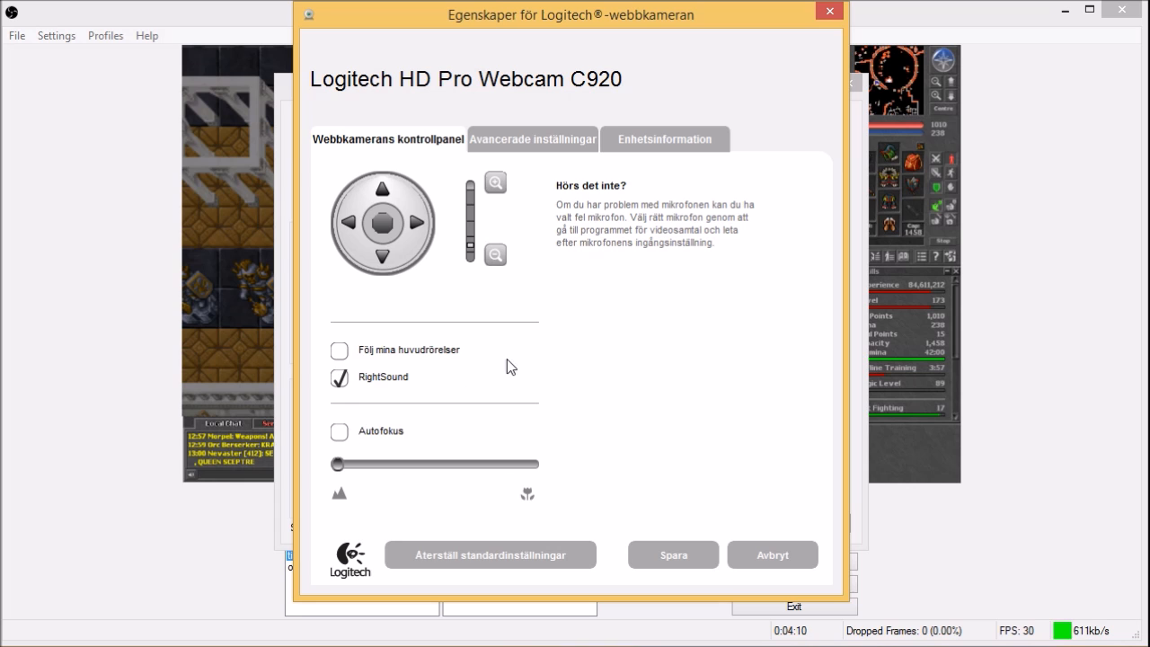
click(512, 141)
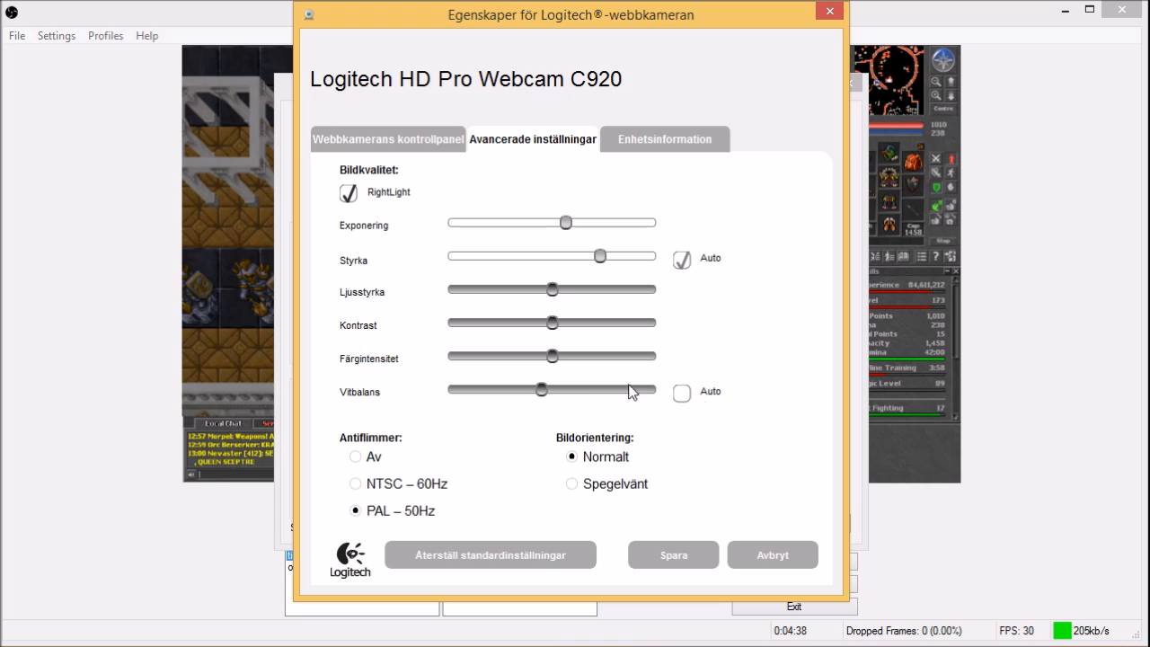
click(411, 149)
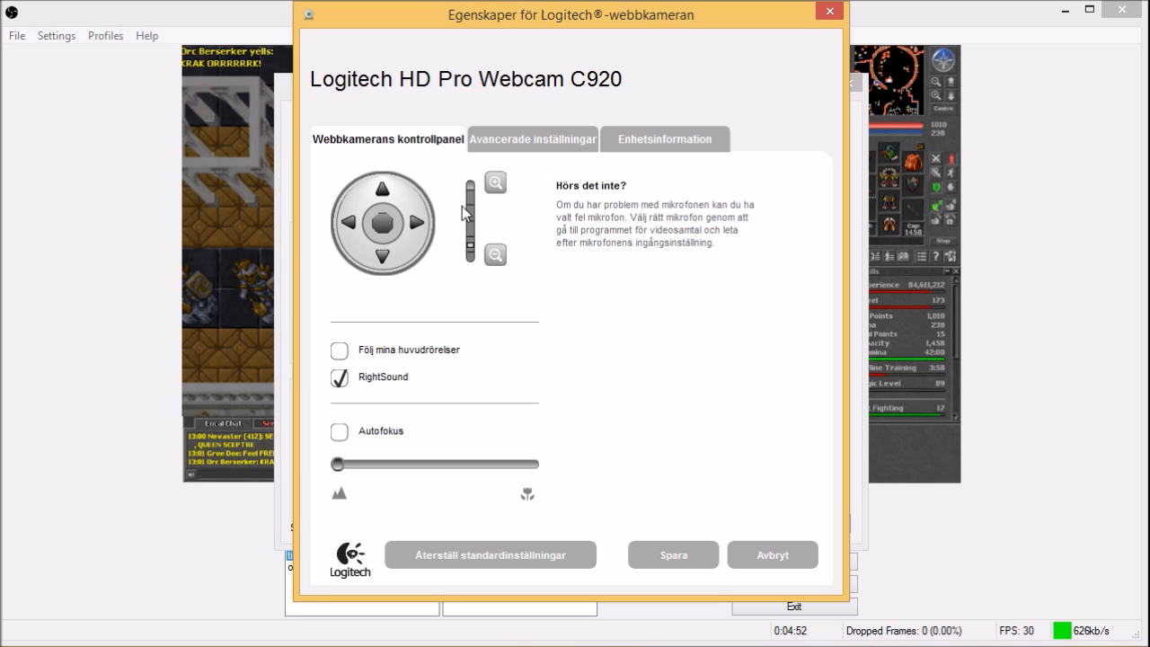
click(795, 560)
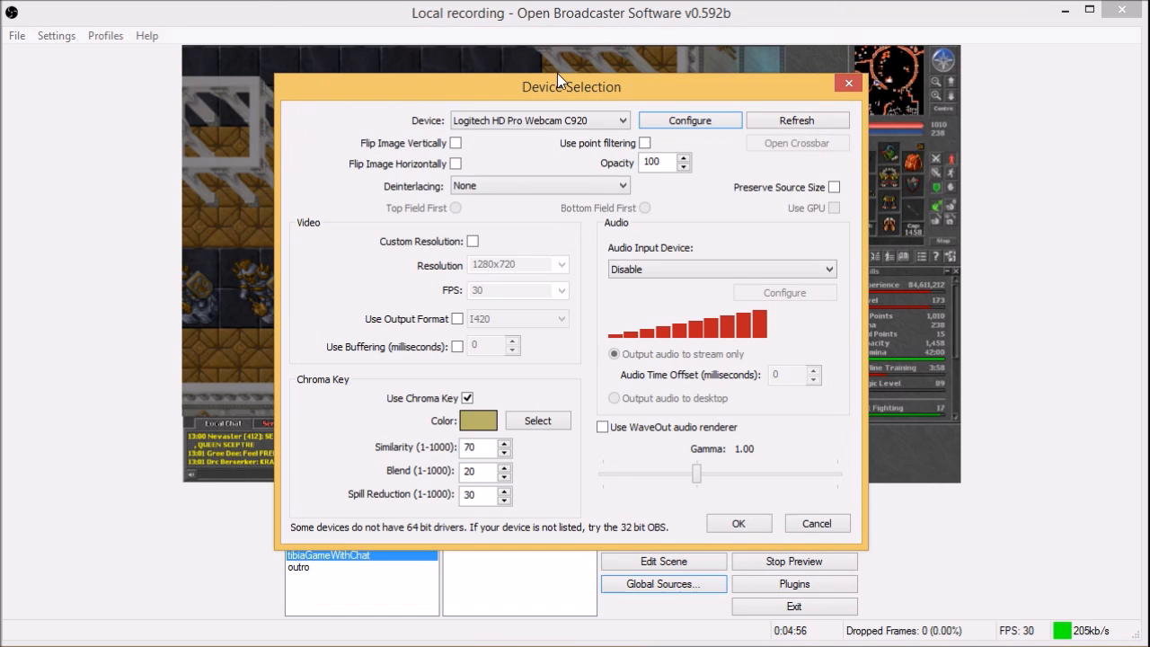
- Disable the chroma key for the Logitech C920 global source, save its device settings and close the global sources
mouse_move(557, 86)
mouse_down()
mouse_move(496, 74)
mouse_move(548, 86)
mouse_up()
click(467, 398)
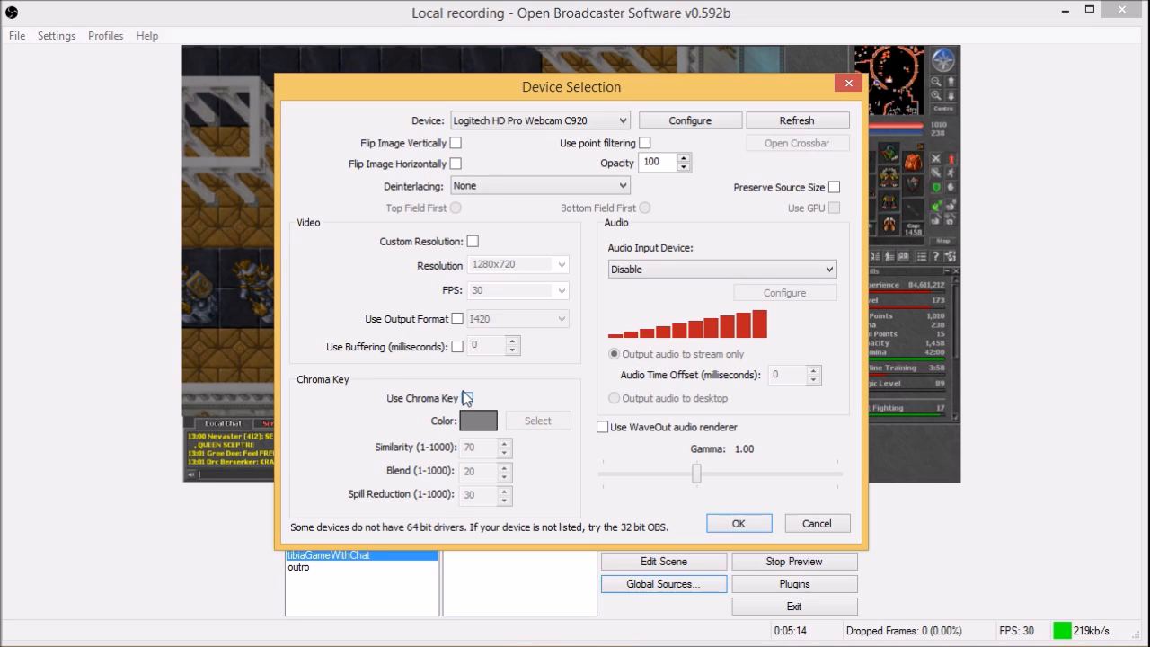
click(738, 523)
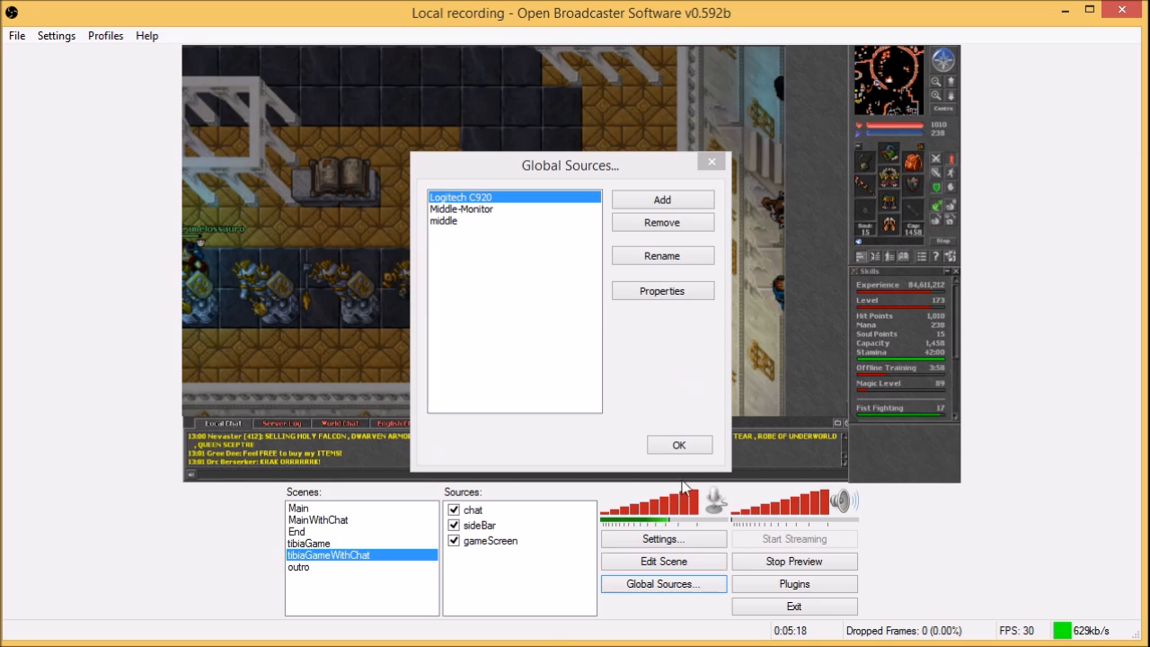
click(671, 453)
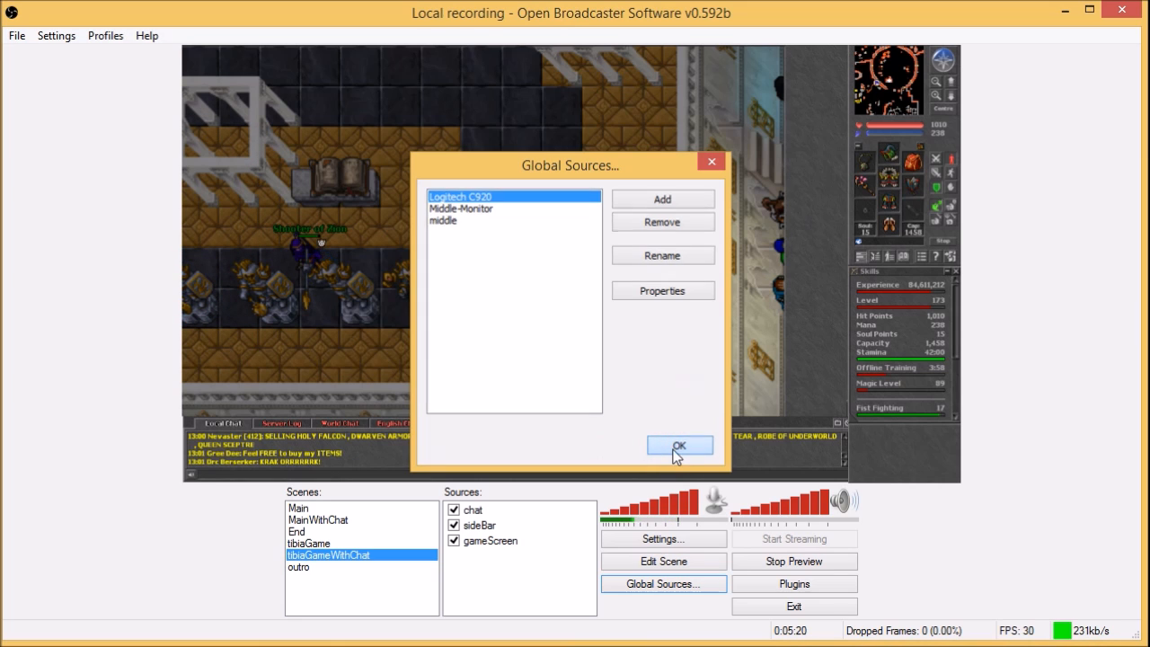
- Add the Logitech C920 global source to the tibiaGame scene
click(313, 544)
right_click(503, 545)
click(524, 557)
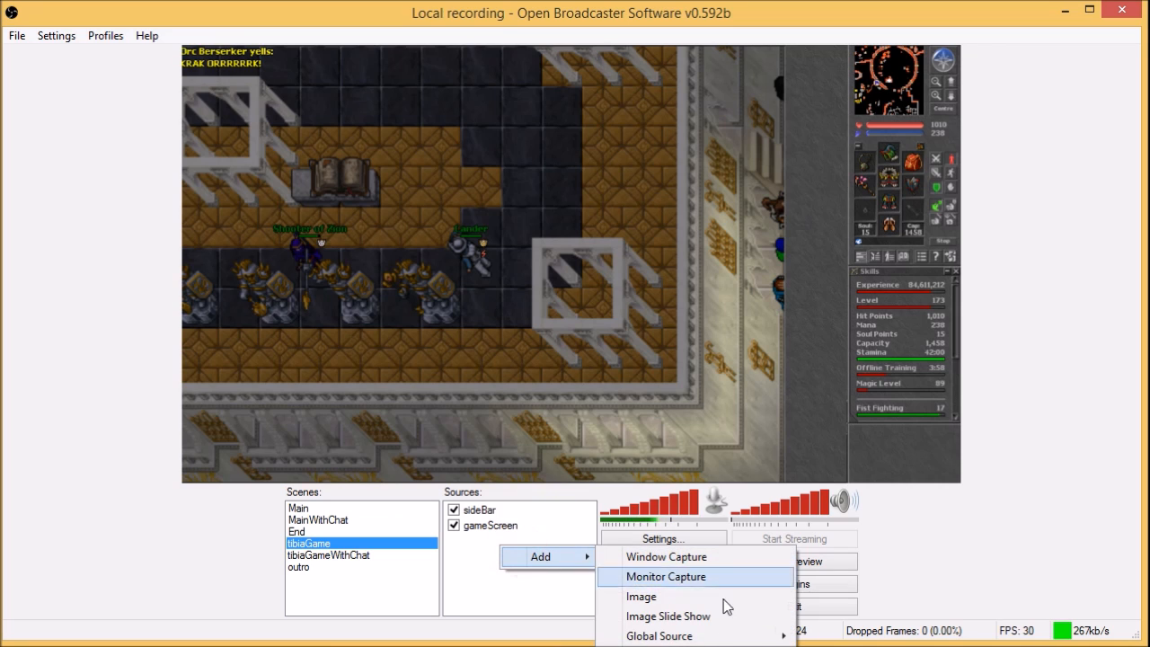
mouse_move(719, 635)
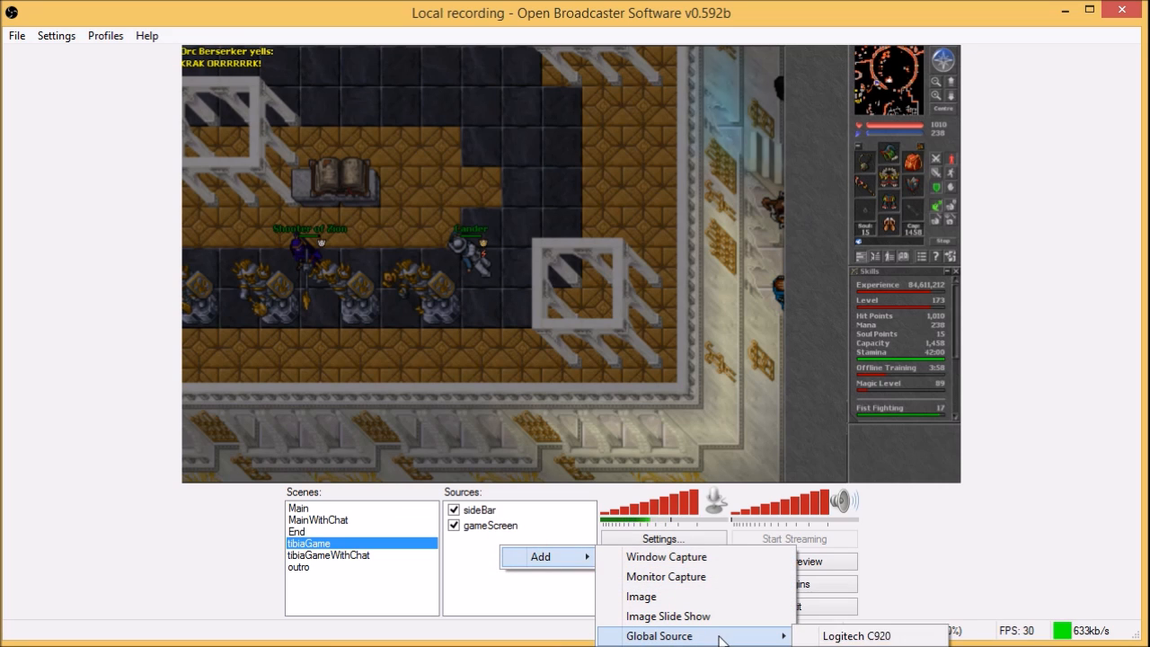
click(856, 635)
click(641, 337)
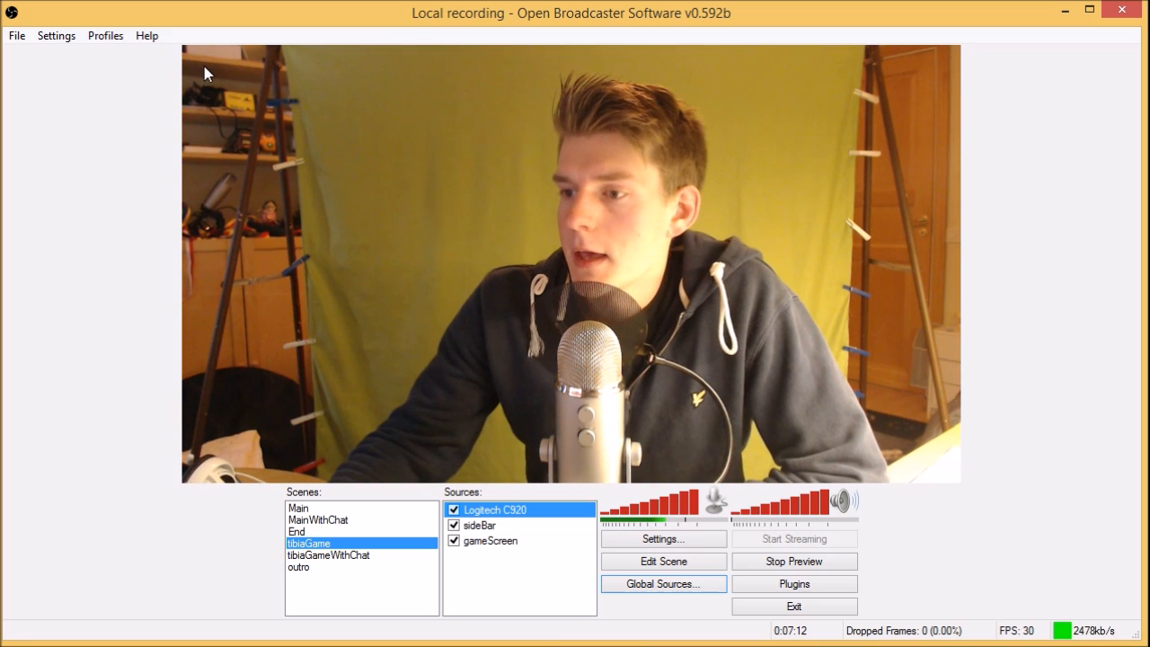
- Zoom the Logitech C920 webcam image in slightly in the device's own properties, and save the webcam settings
click(664, 590)
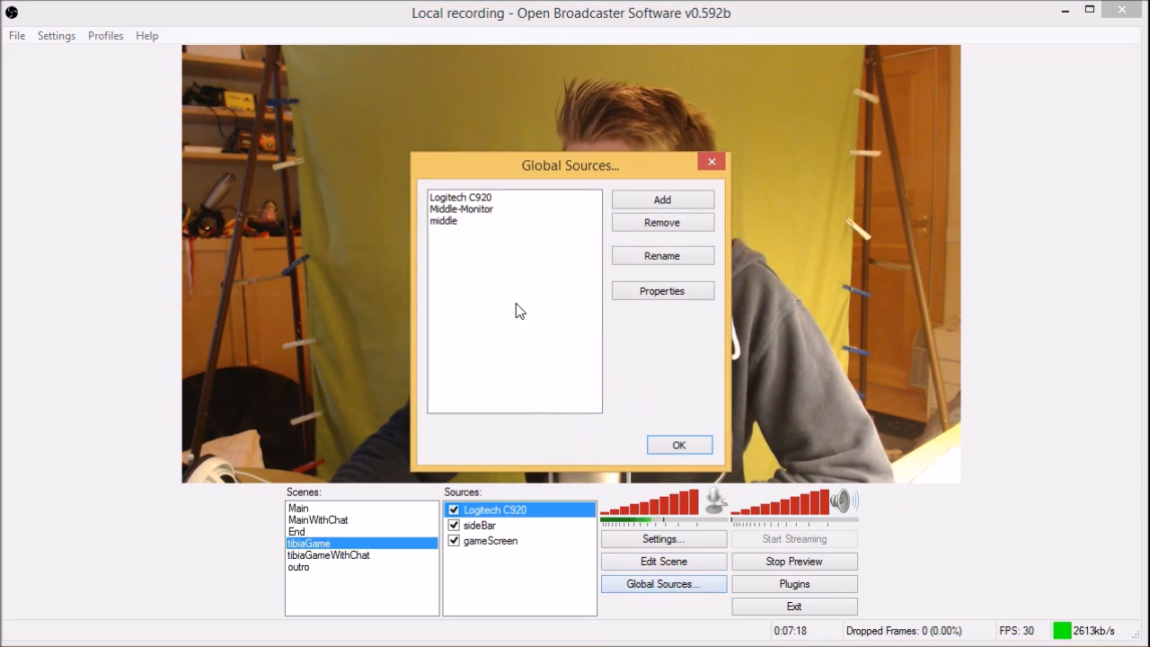
click(496, 198)
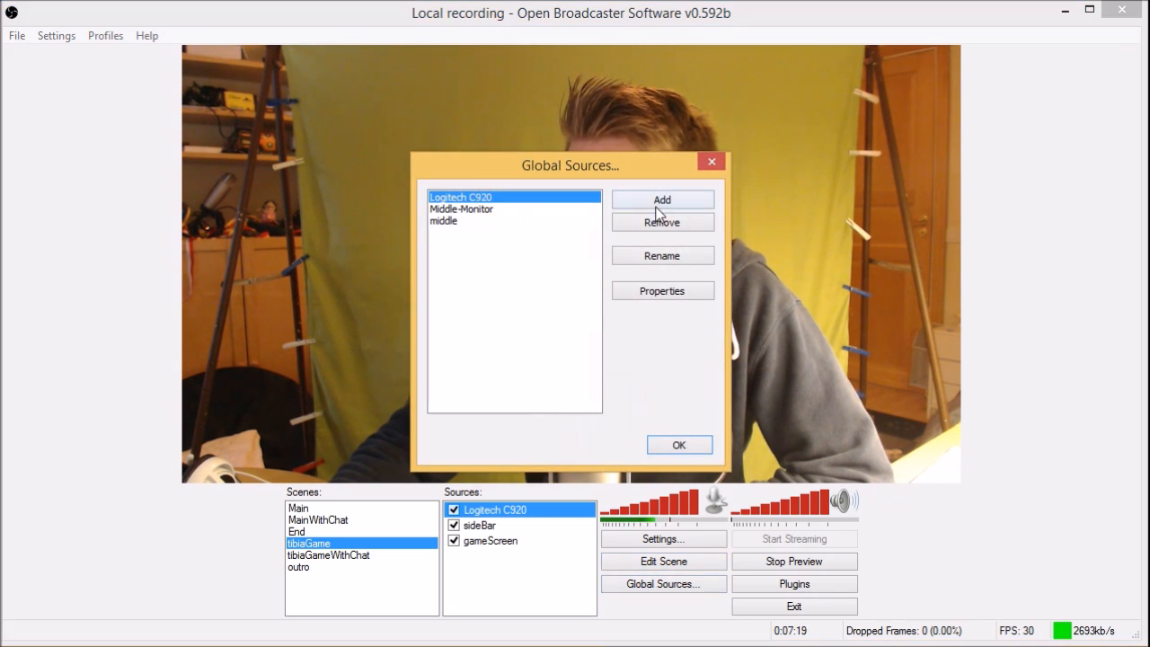
click(662, 291)
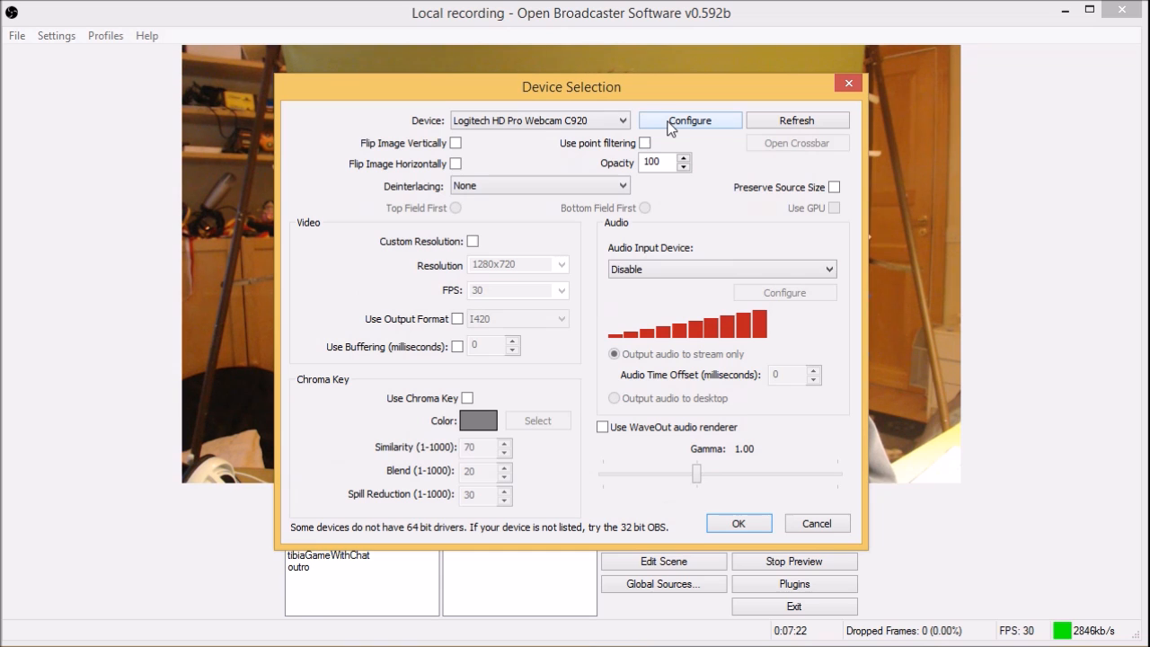
click(669, 126)
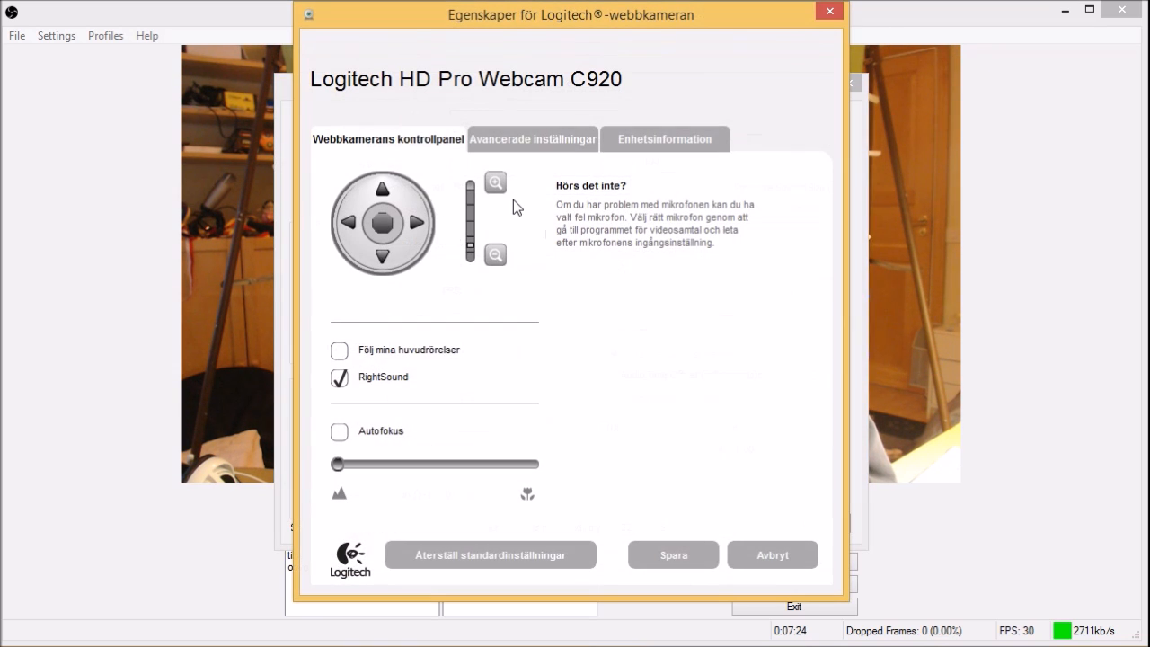
click(471, 243)
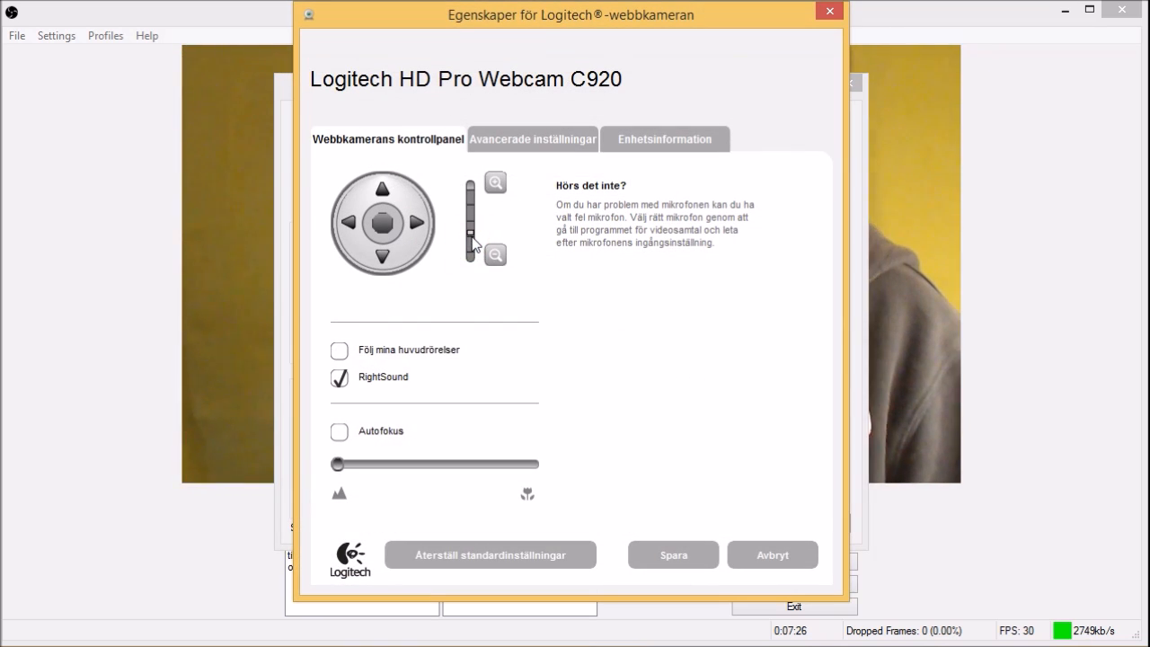
mouse_move(471, 239)
mouse_down()
mouse_move(450, 253)
mouse_move(459, 242)
mouse_up()
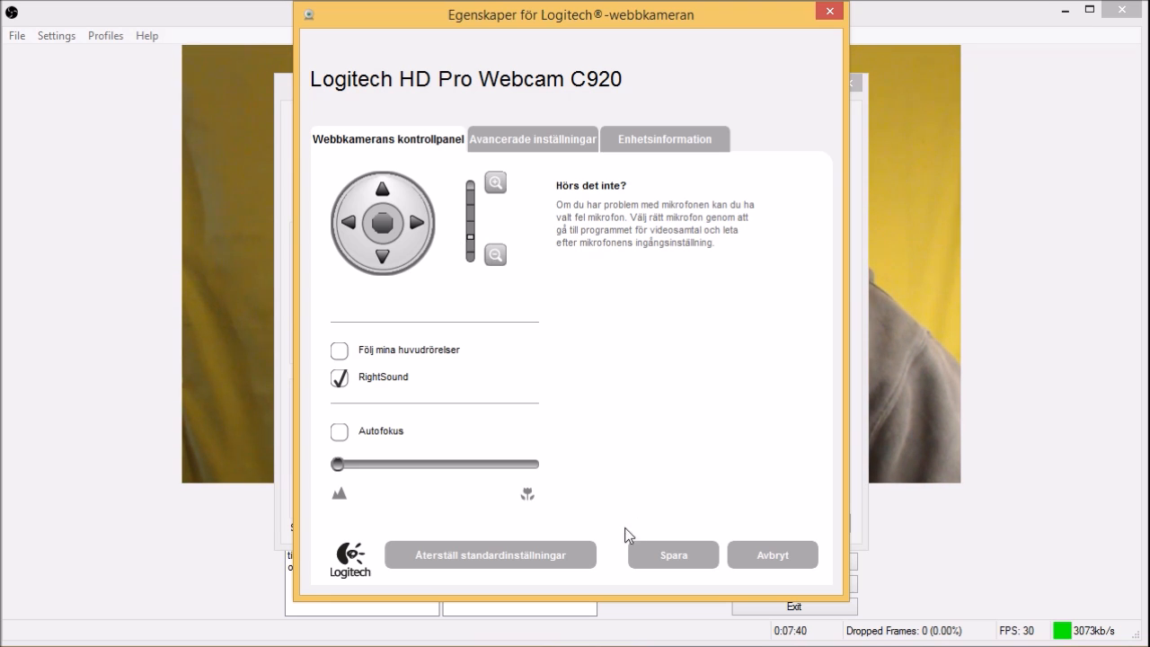
click(661, 552)
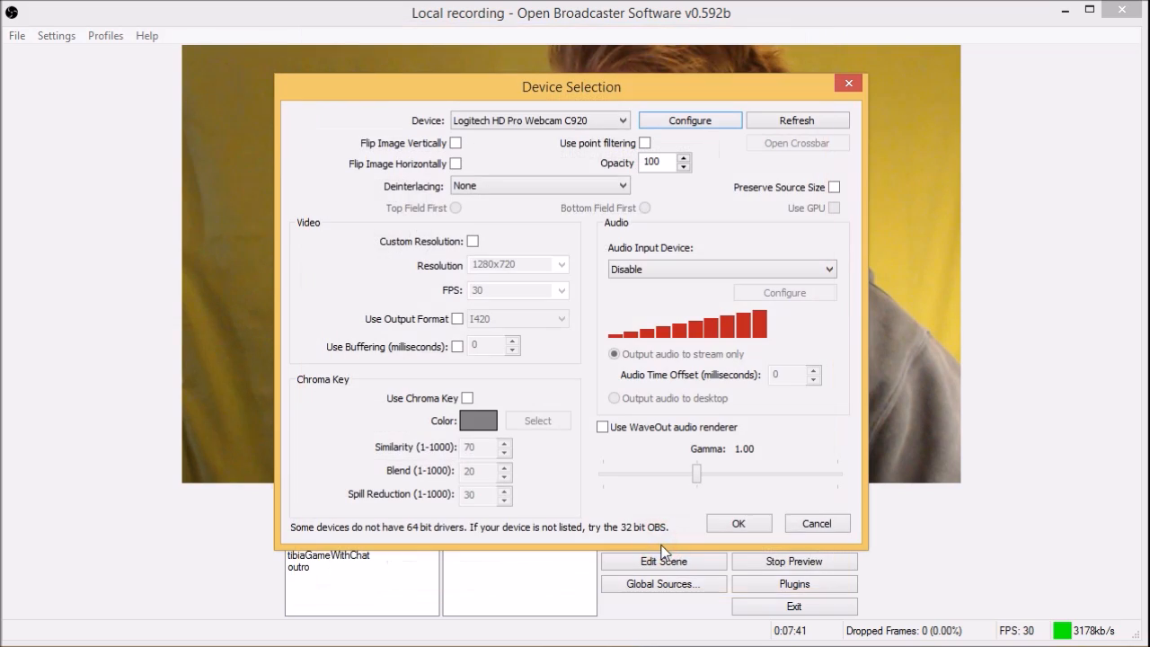
- Save the Logitech C920 device settings and close the global sources
click(740, 523)
click(676, 444)
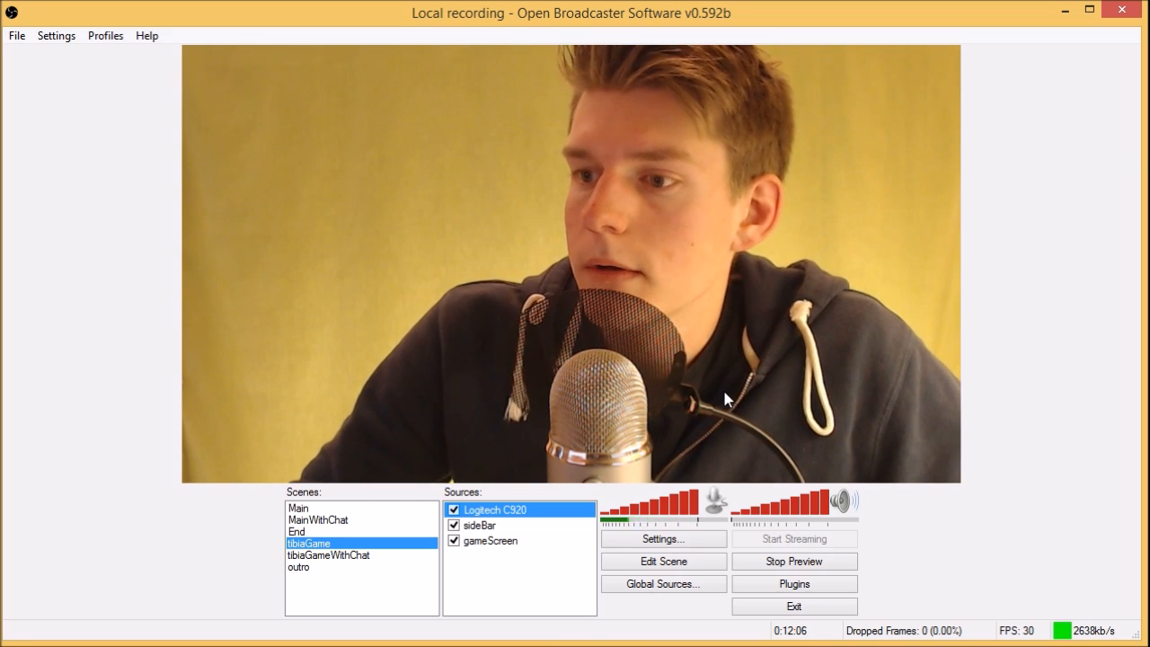
- Enable the chroma key for the Logitech C920 global source and sample its key colour from the yellow background beside the head
click(680, 585)
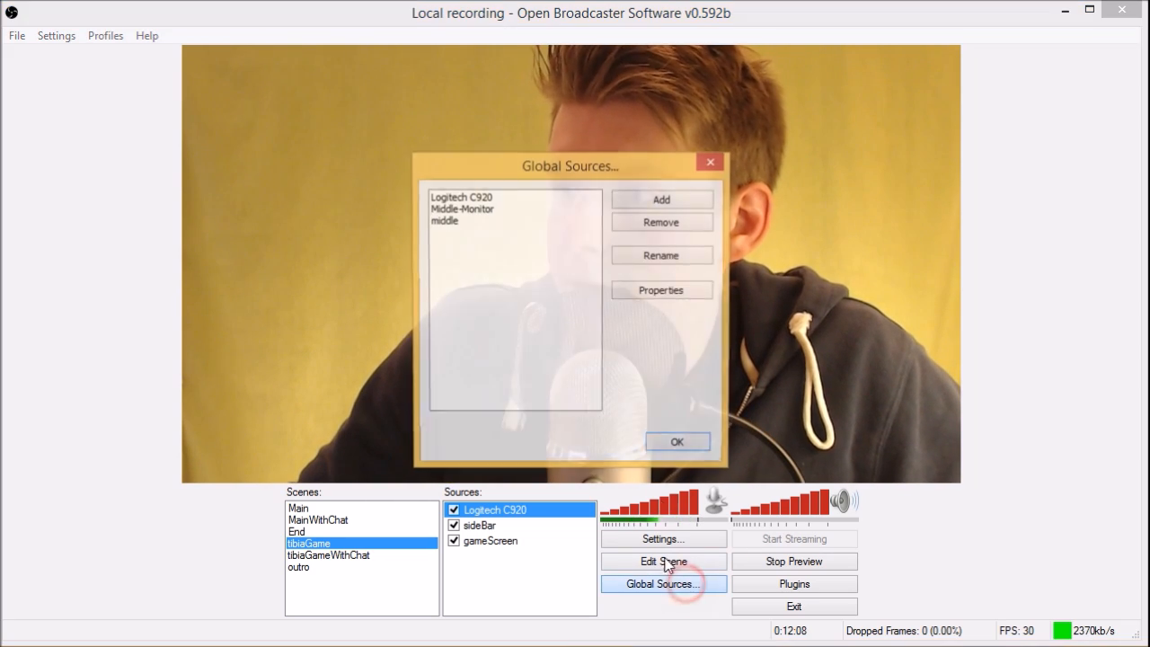
click(465, 197)
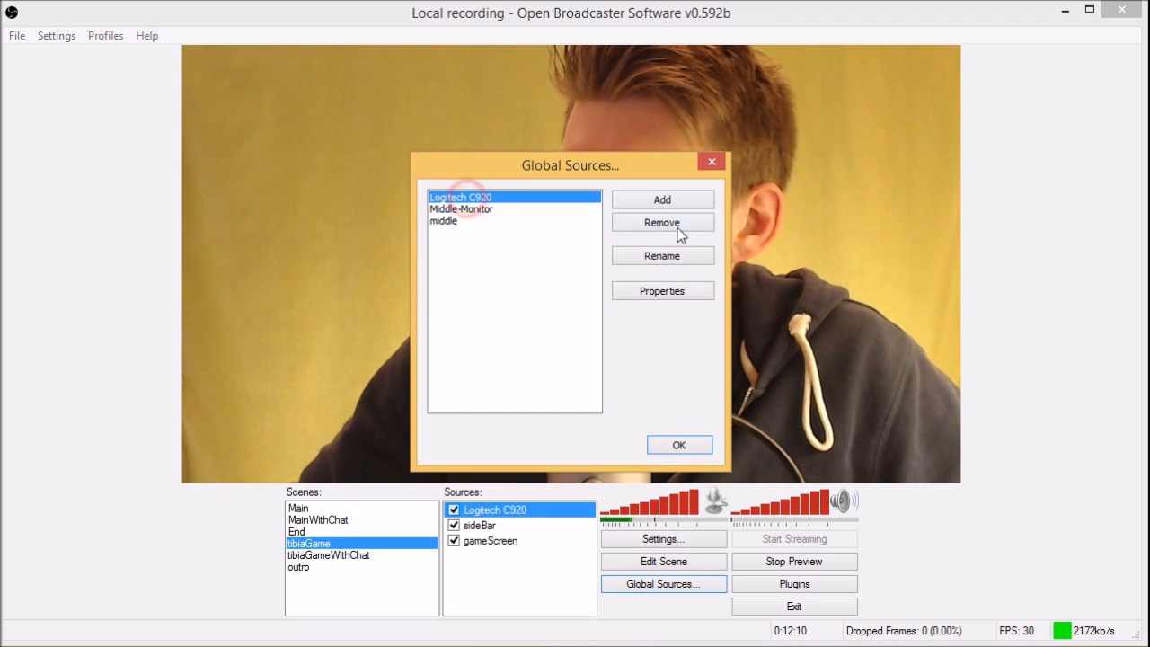
click(691, 293)
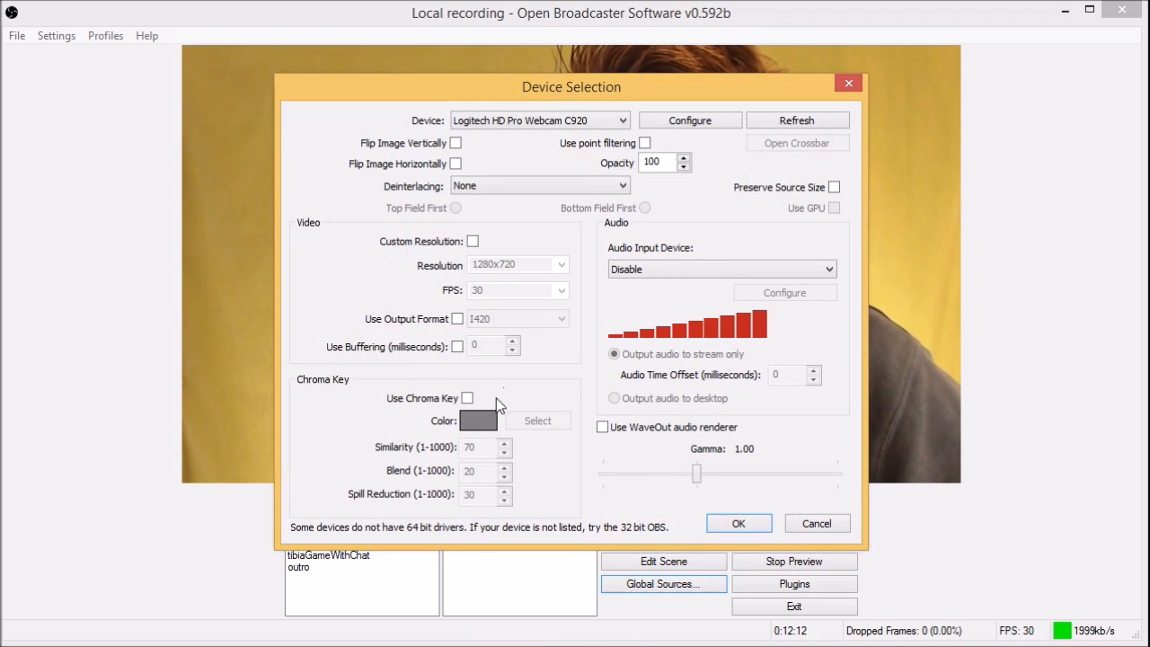
click(467, 398)
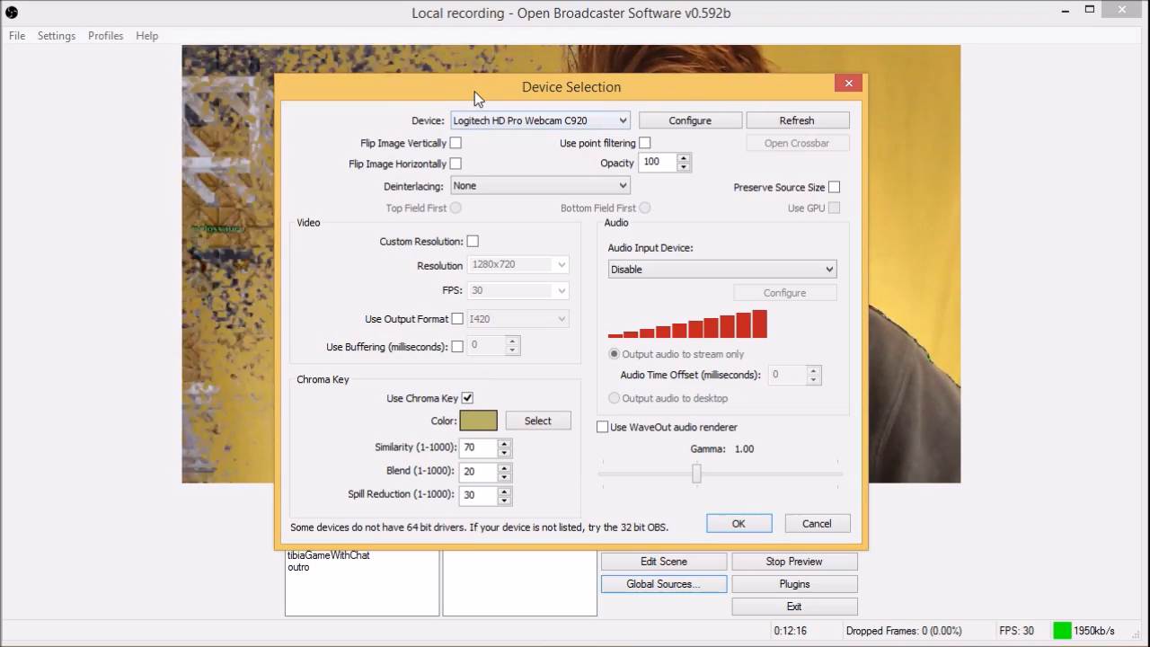
drag(498, 94, 737, 176)
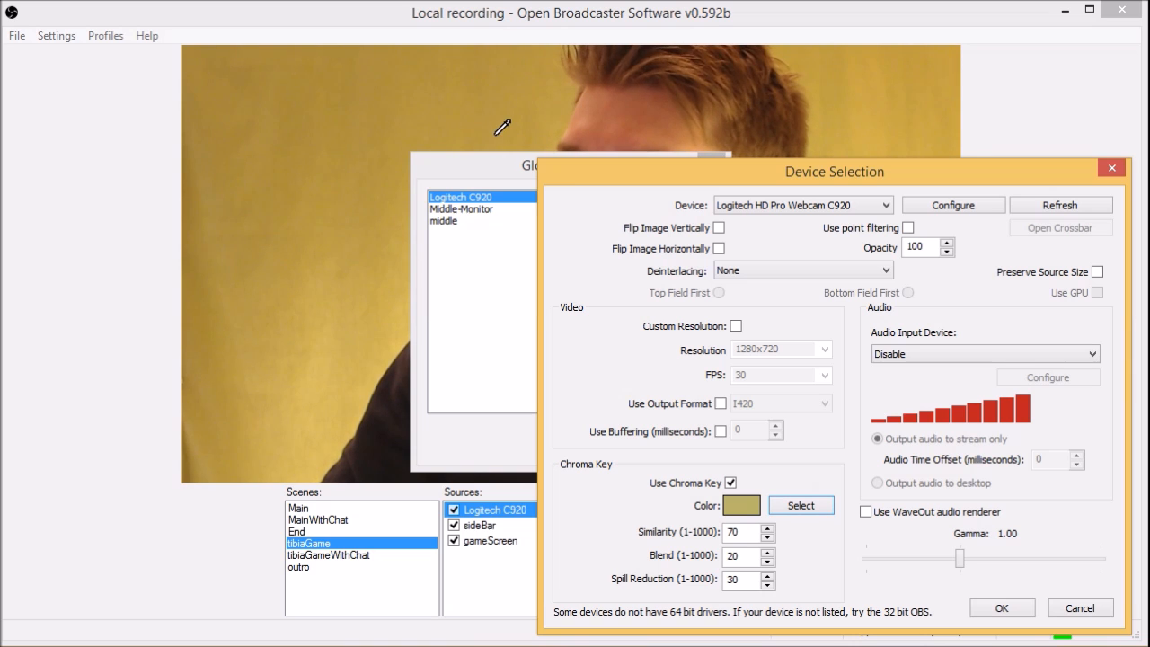
click(486, 136)
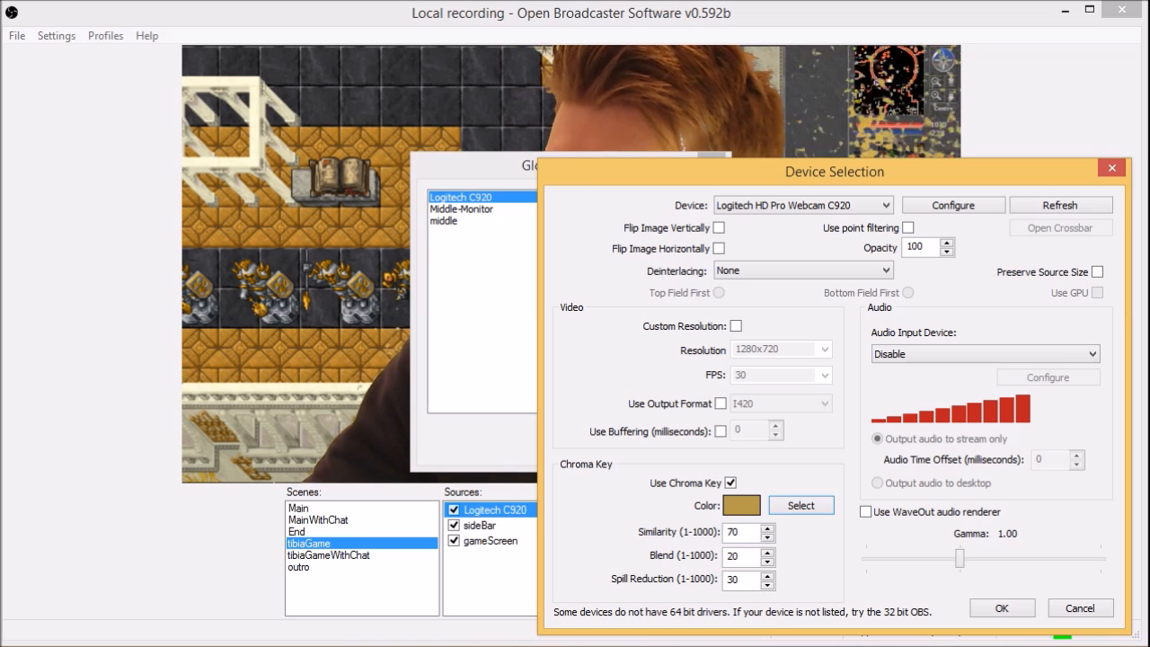
- Set the webcam chroma key's similarity to 95, blend to 4 and spill reduction to 35
click(767, 528)
click(768, 528)
click(768, 528)
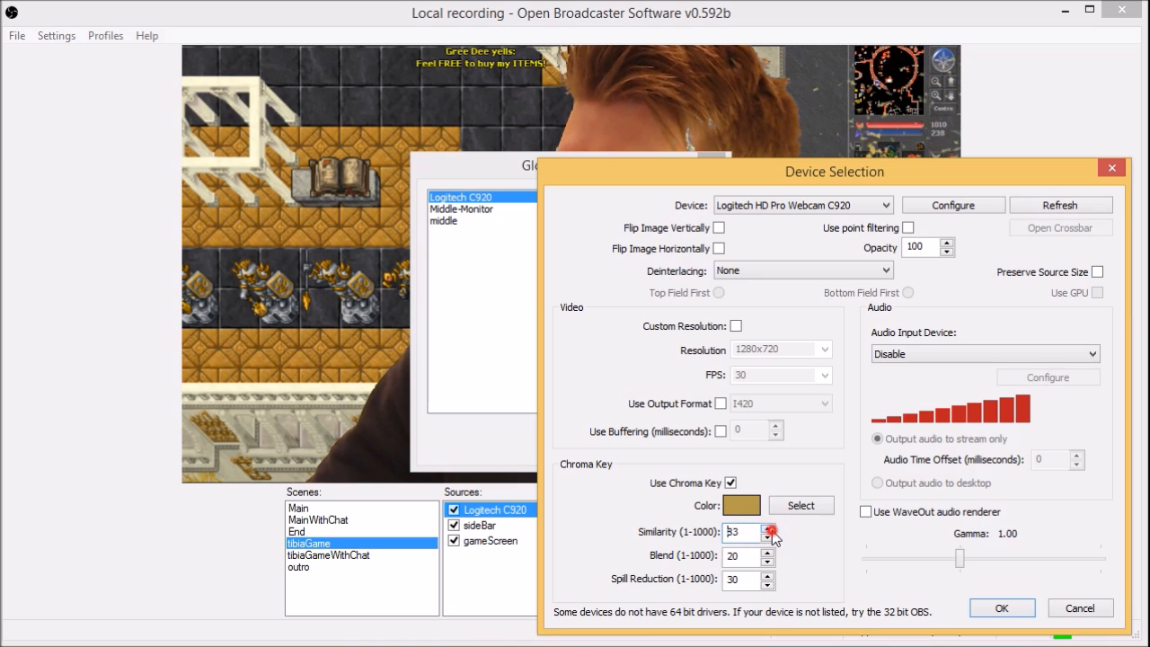
click(768, 528)
click(767, 528)
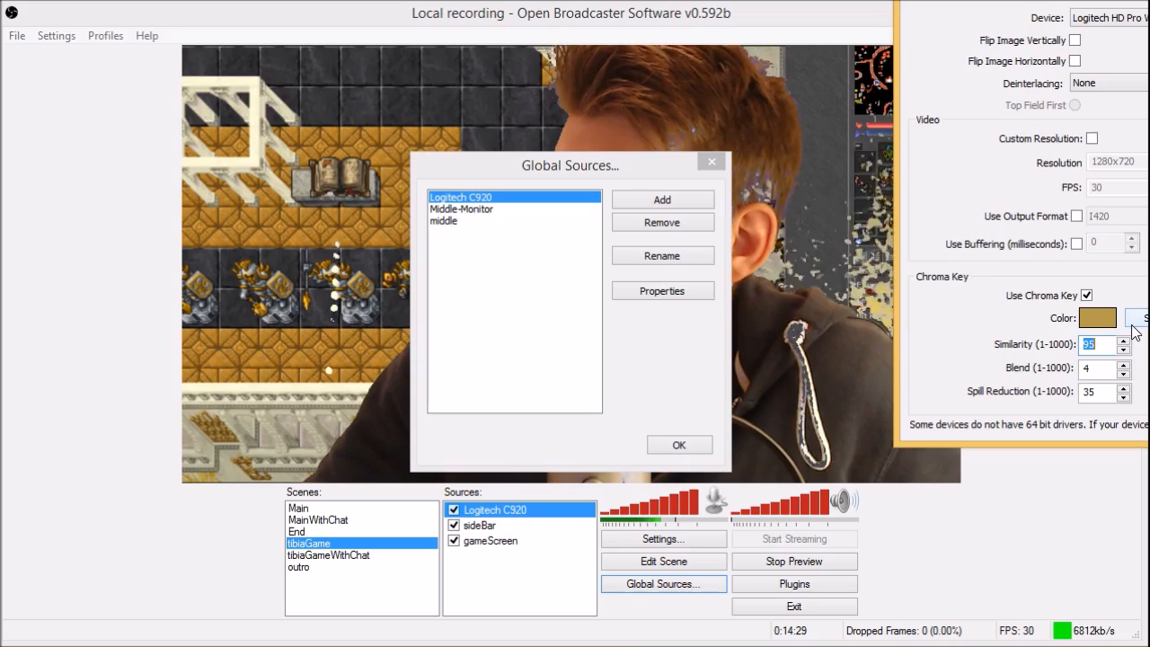
- Resample the key colour from the yellow background, set similarity 91, blend 35 and spill reduction 20, and save the Logitech C920 settings
click(1134, 321)
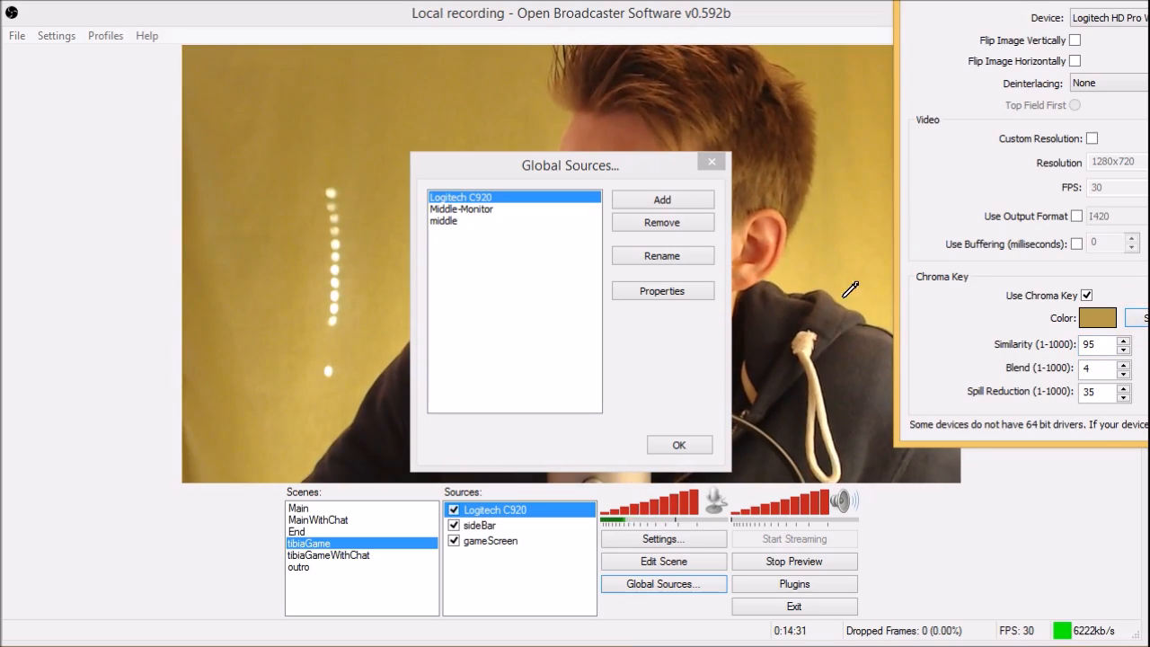
click(872, 294)
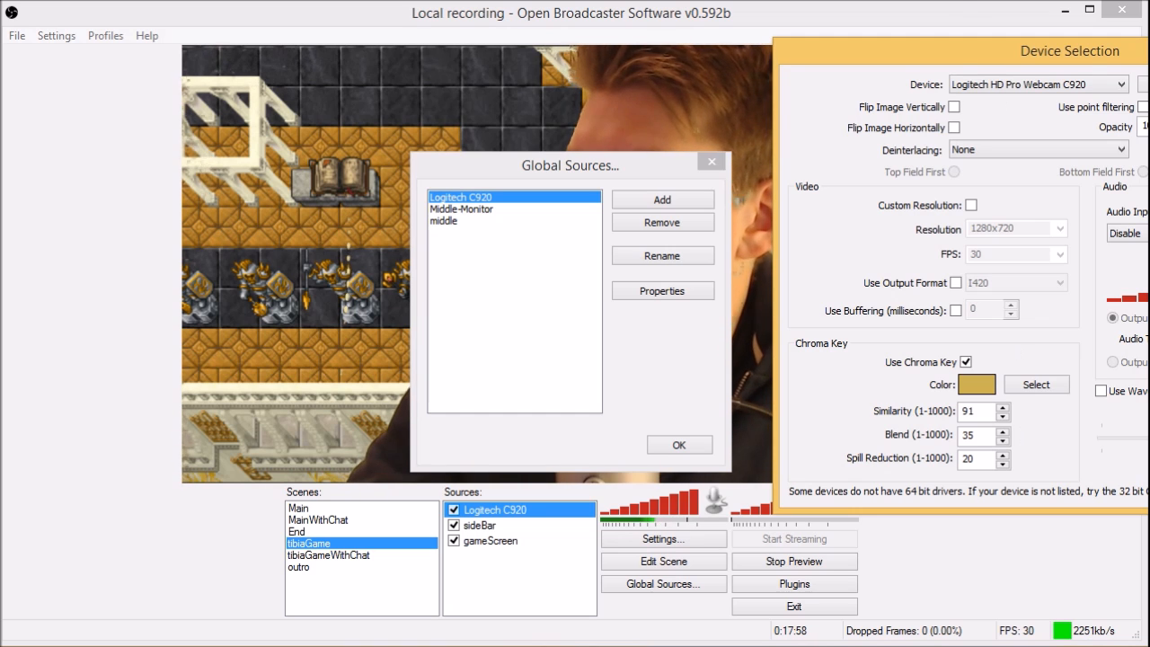
drag(895, 56, 594, 62)
click(934, 493)
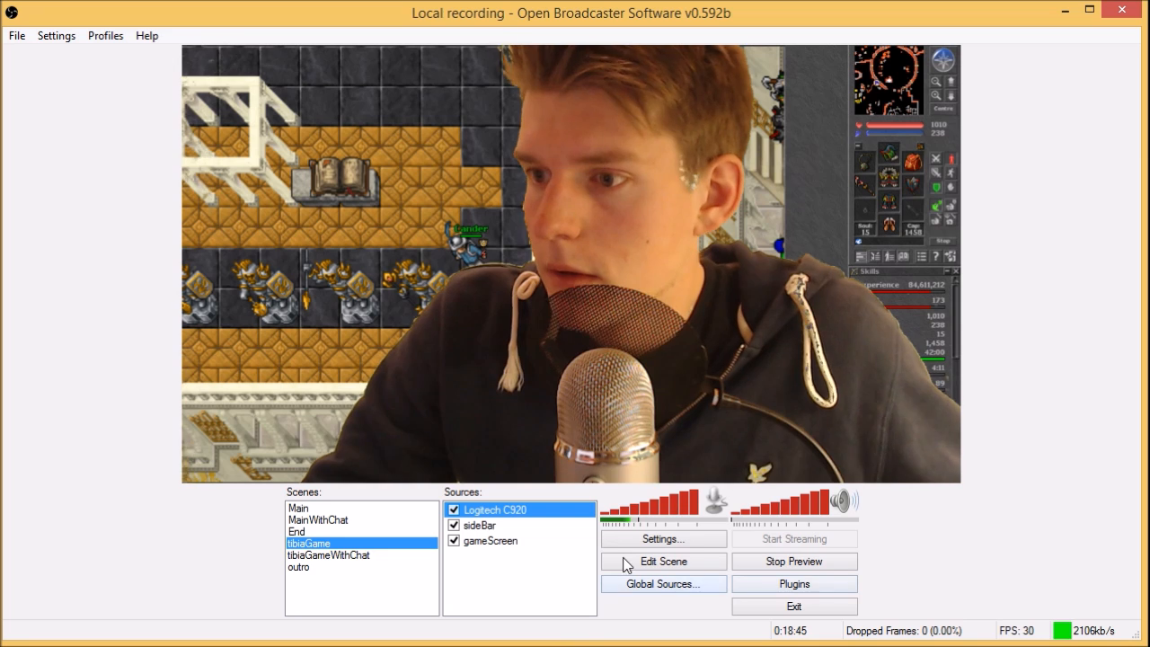
- Shrink the Logitech C920 overlay in the tibiaGame scene to about a third of its width and place it along the bottom edge, beside the sidebar
click(657, 563)
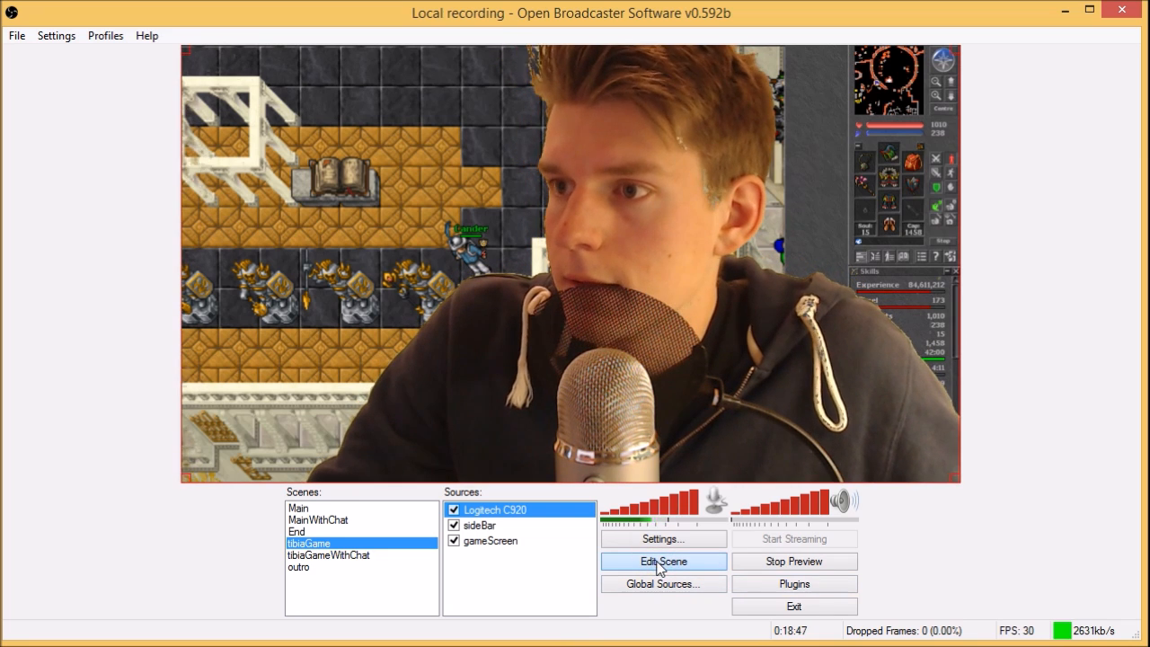
drag(184, 47, 817, 353)
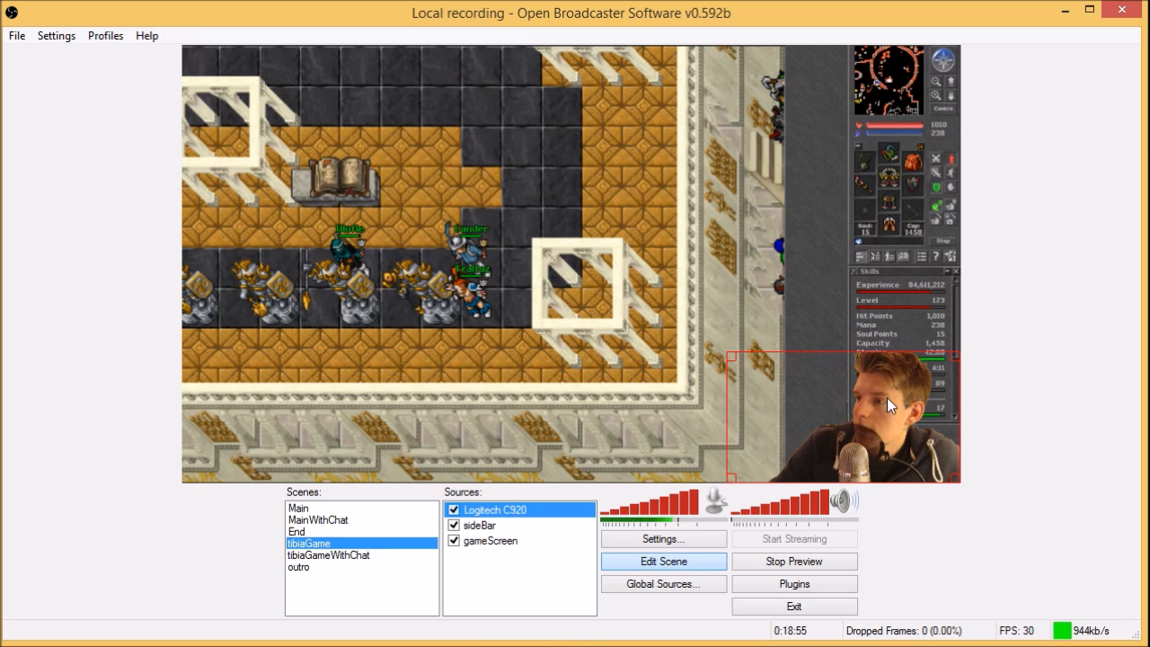
drag(898, 405, 350, 117)
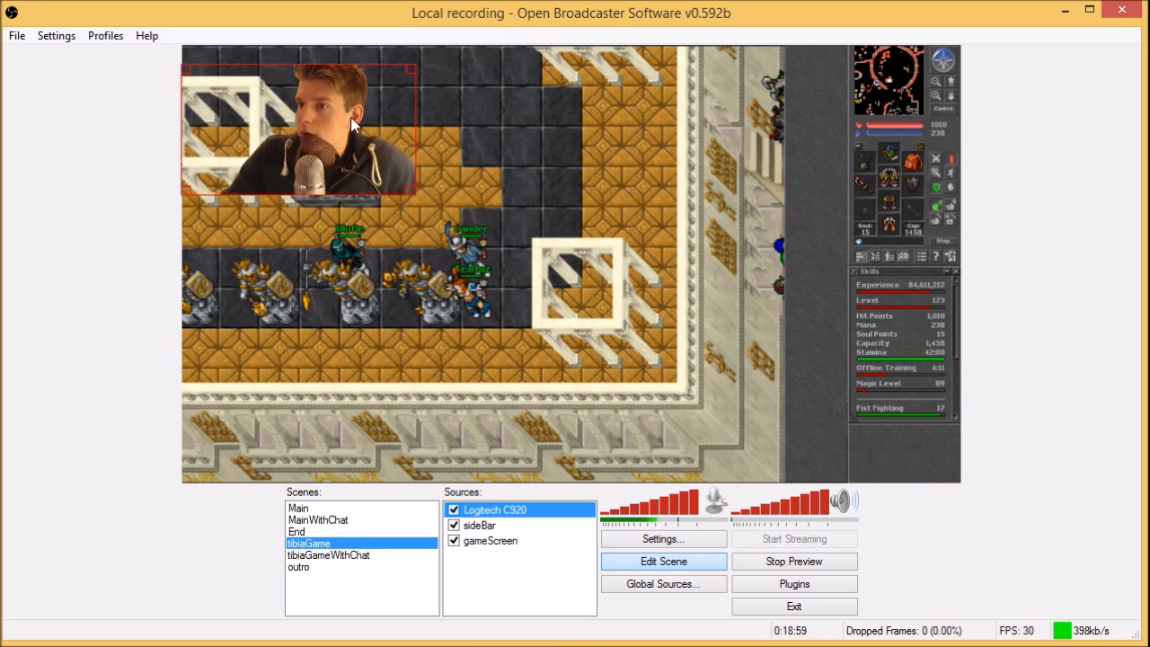
drag(350, 117, 817, 379)
drag(652, 357, 691, 375)
drag(835, 436, 833, 434)
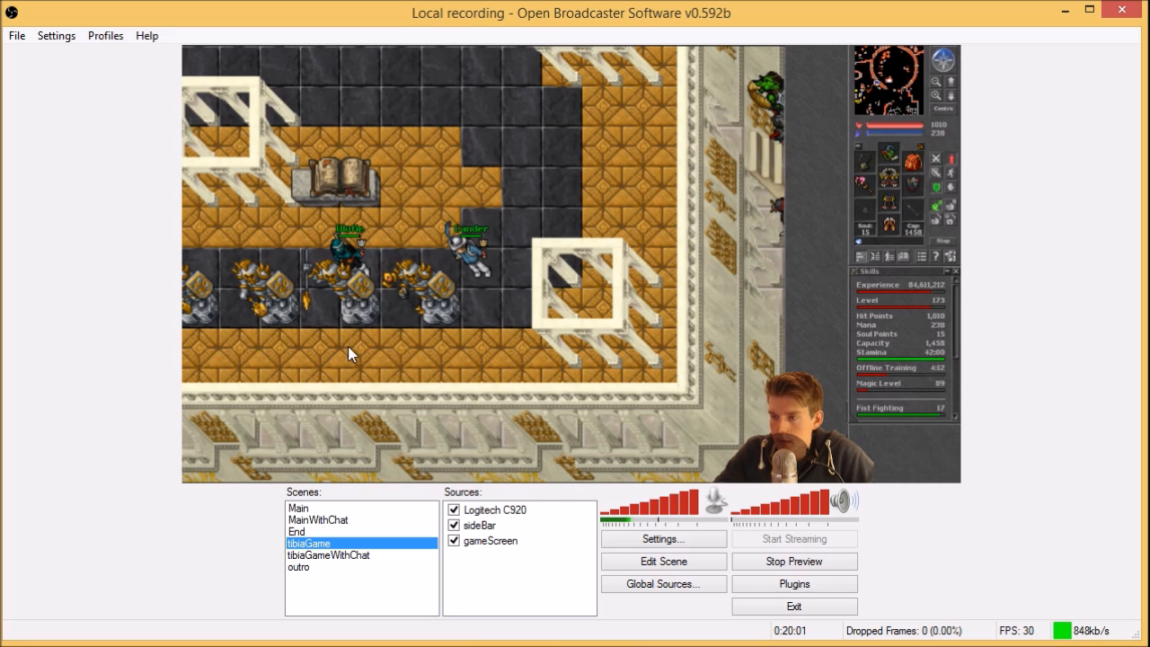
- Check the tibiaGameWithChat scene, return to tibiaGame and replace the stream preview with an actual recording
click(343, 555)
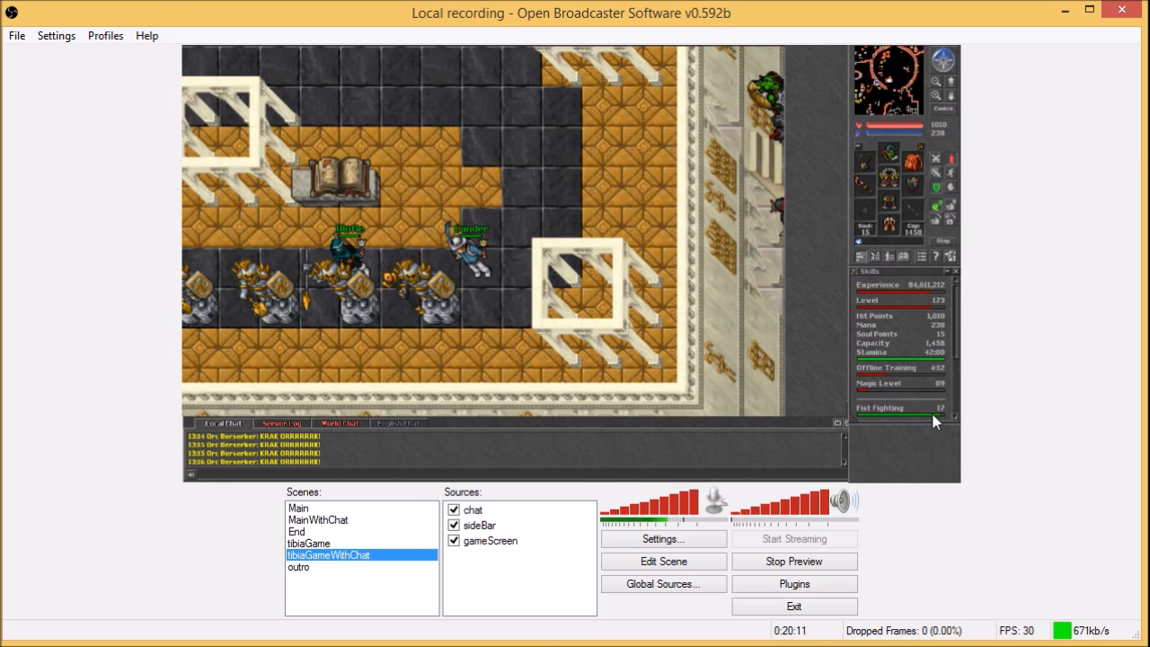
click(364, 543)
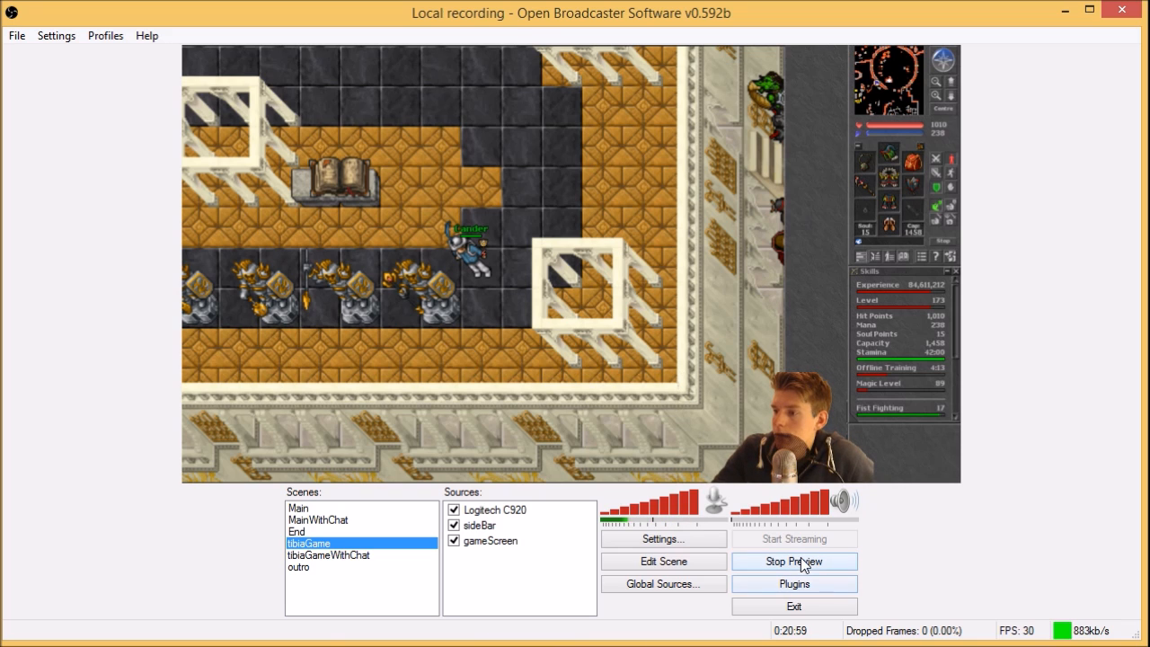
click(770, 560)
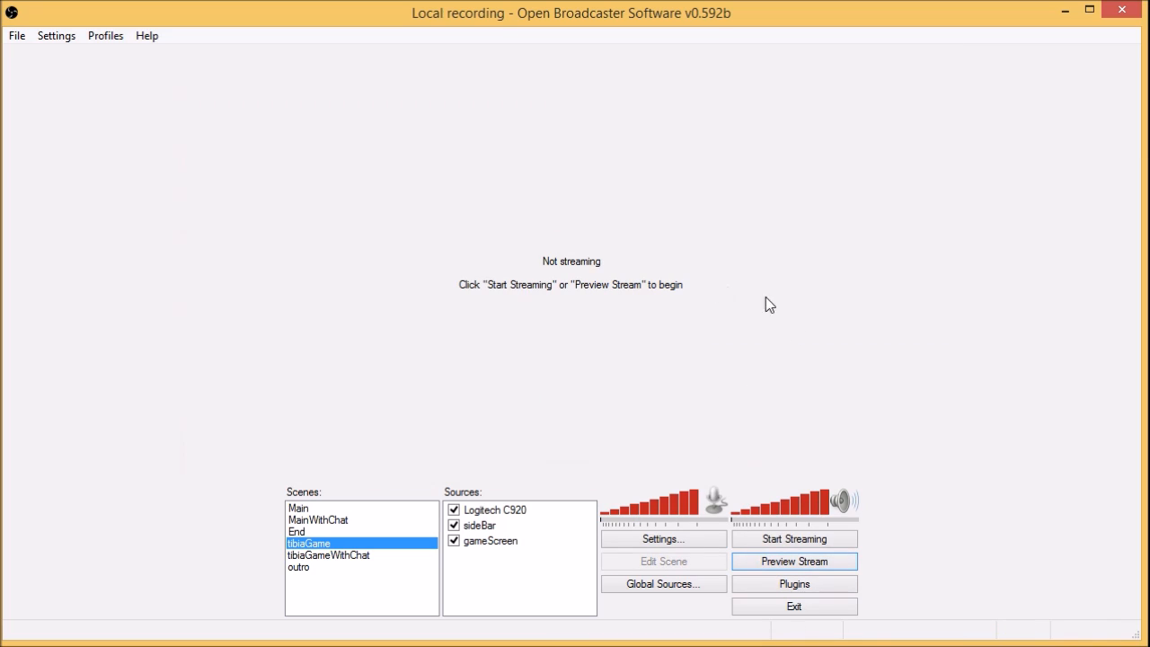
click(794, 538)
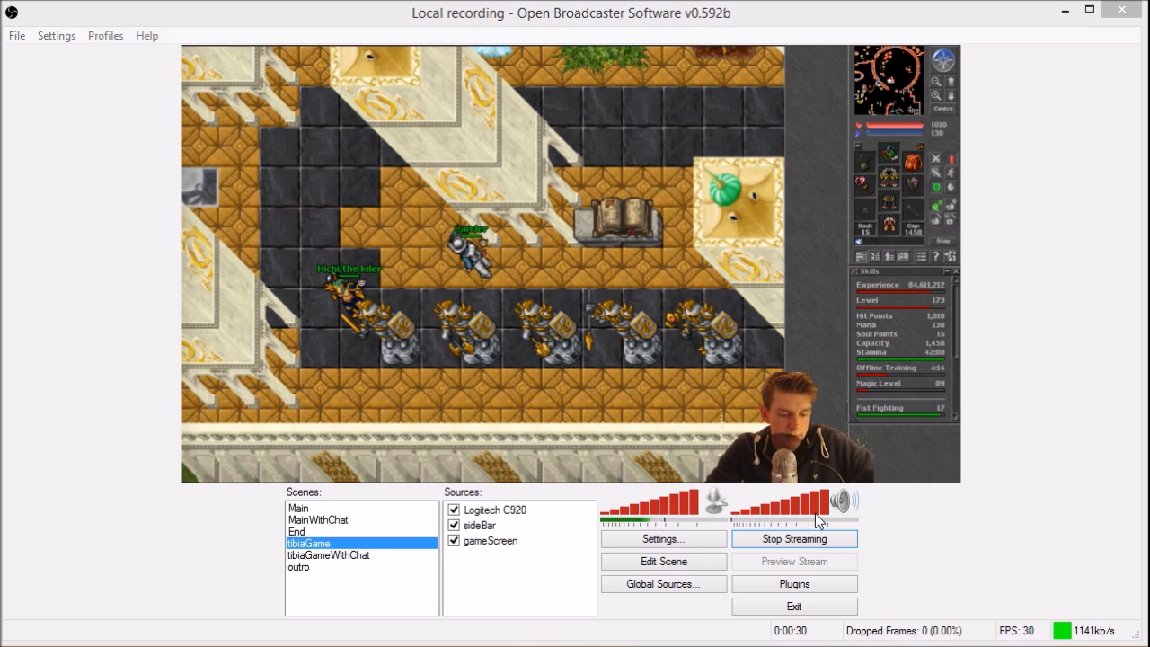
- Record a scene-hotkey test from tibiaGame to tibiaGameWithChat with the chat message "hello", back to tibiaGame and on to outro, and stop recording
key(F5)
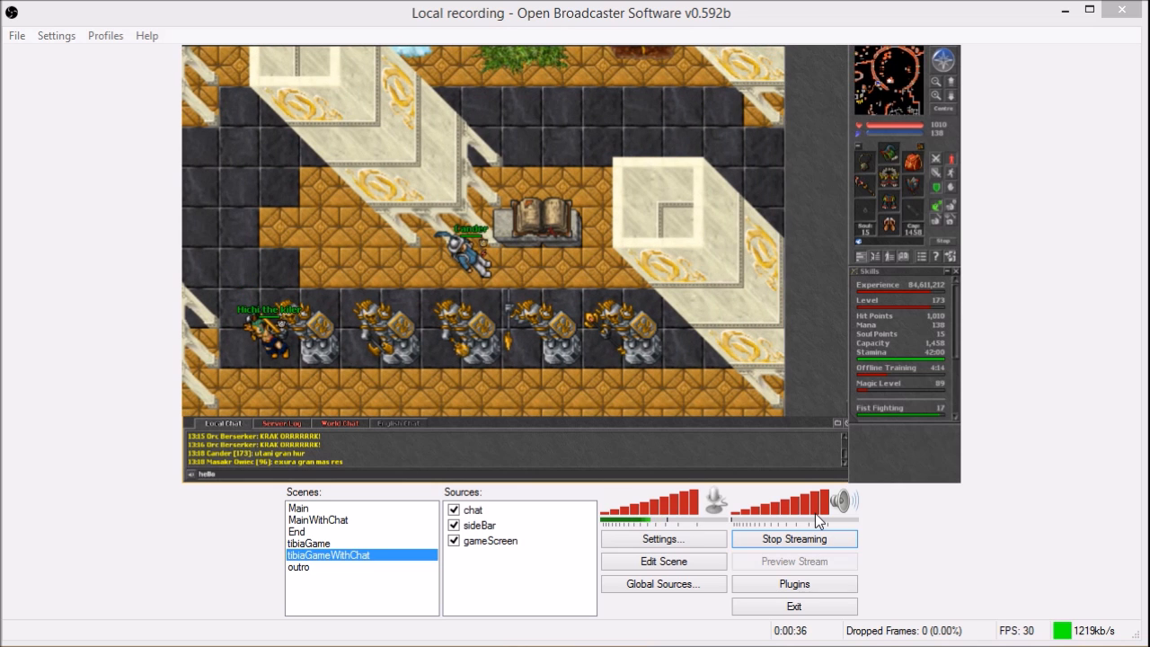
key(Return)
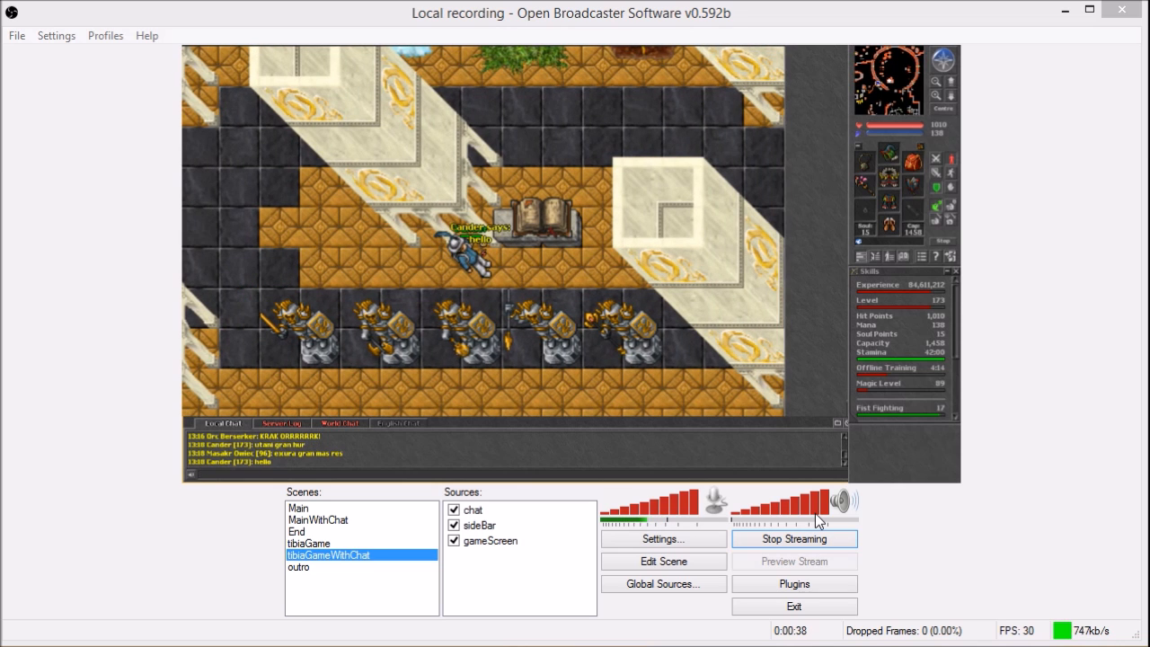
key(F4)
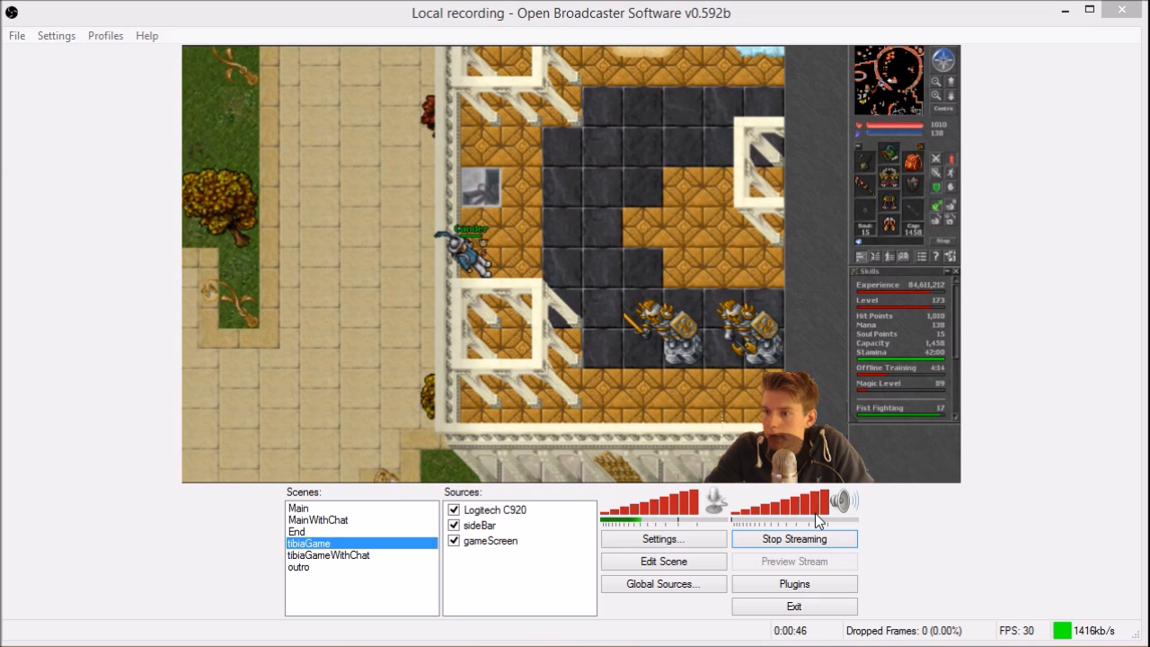
key(F6)
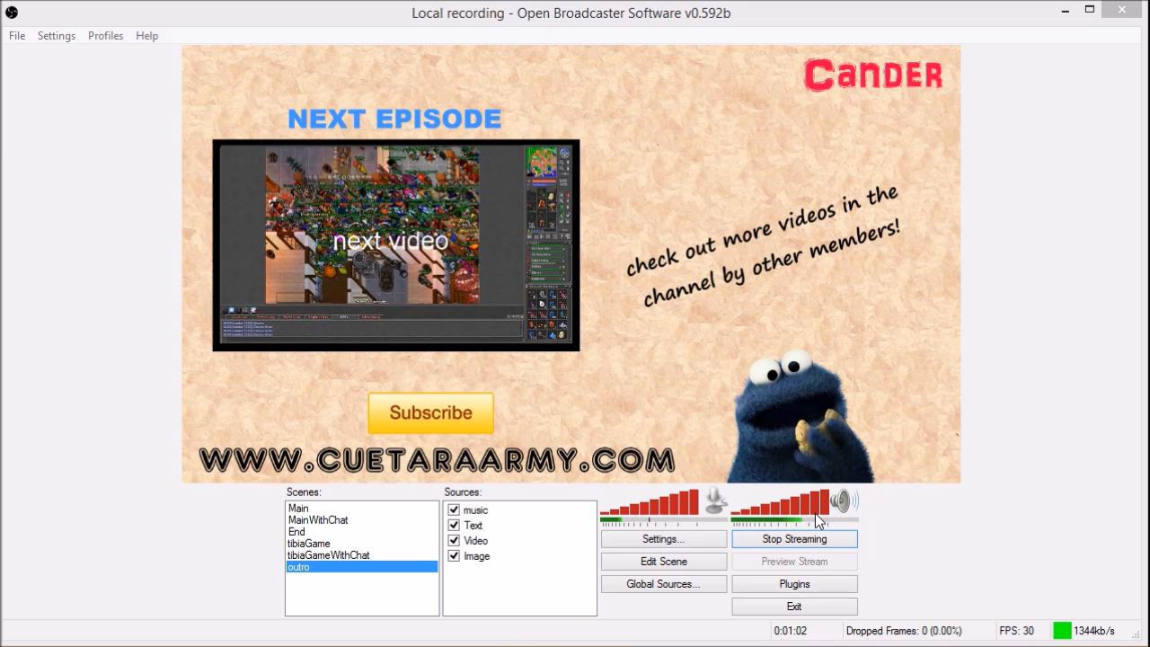
click(801, 539)
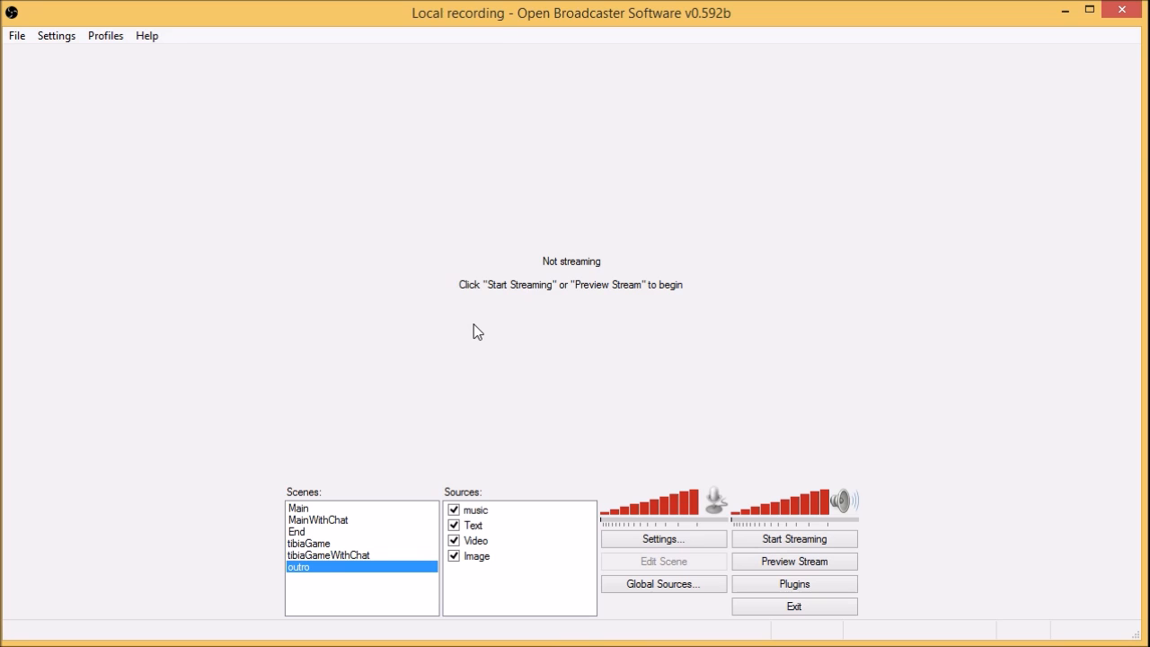
- Minimise the recording program and place the OBS_output video file on the desktop below Movie Maker
click(1065, 12)
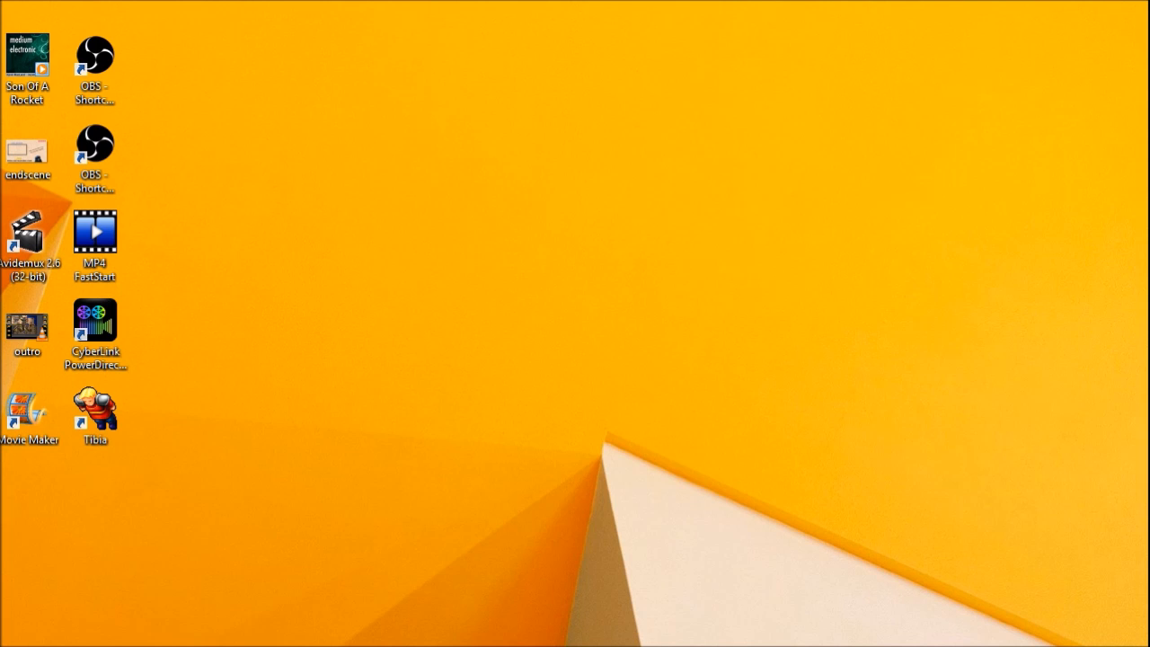
drag(2, 243, 52, 505)
click(225, 456)
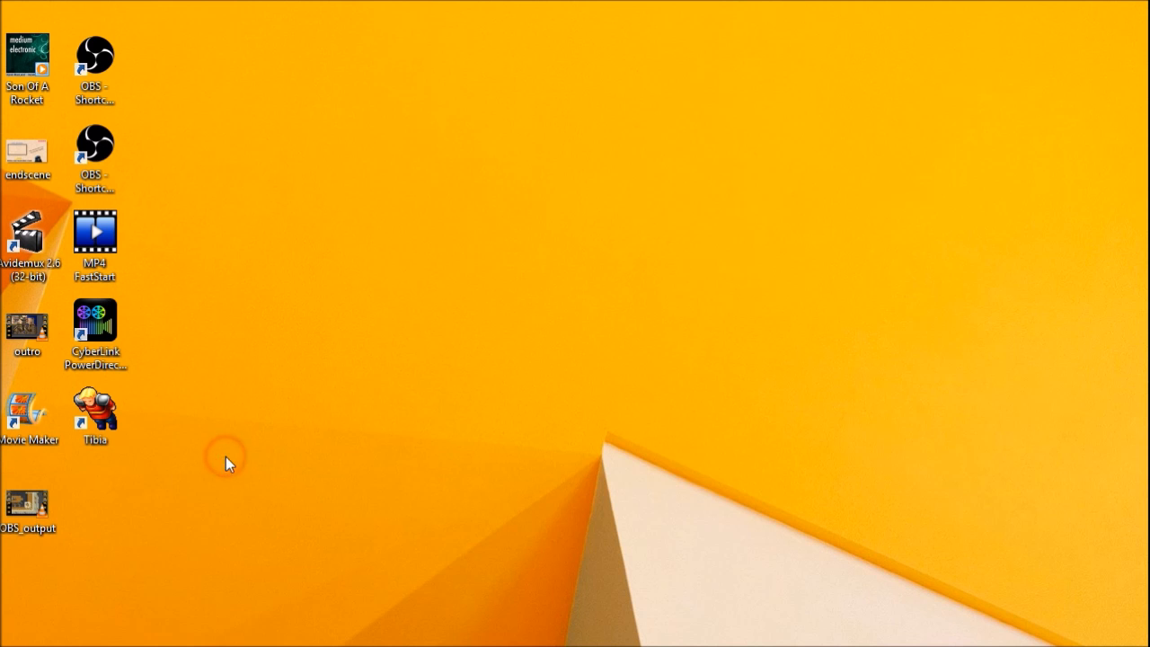
- Play OBS_output.mp4 in VLC media player in a screen-filling window, review the recording from its beginning, and close the player
click(36, 510)
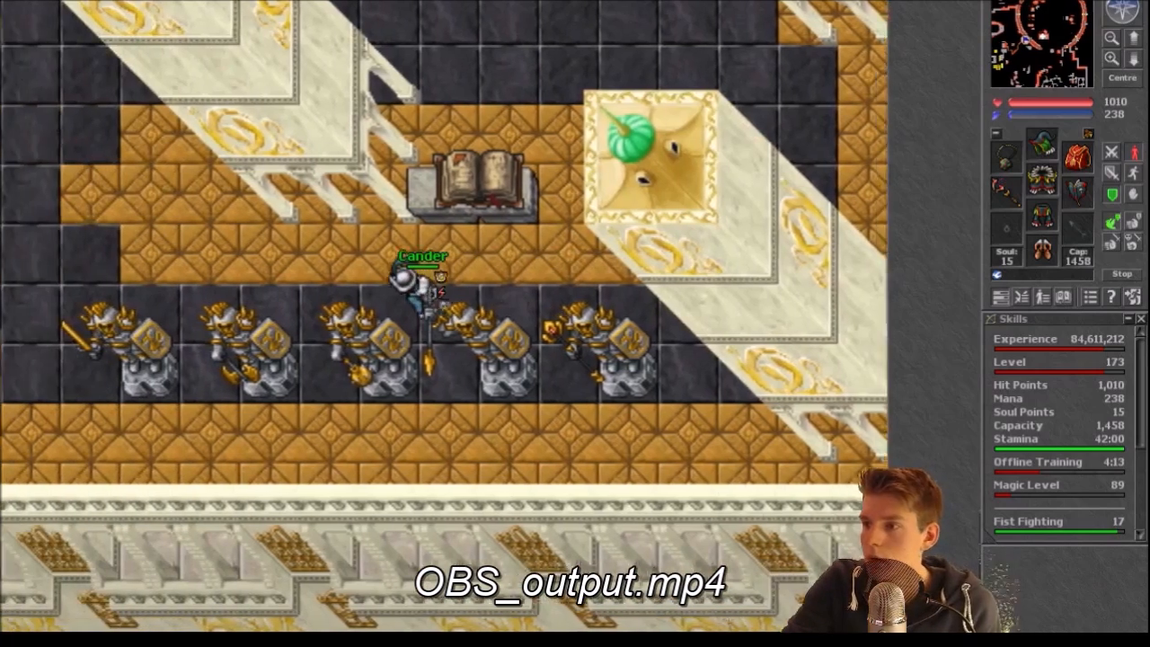
key(Escape)
drag(316, 59, 98, 7)
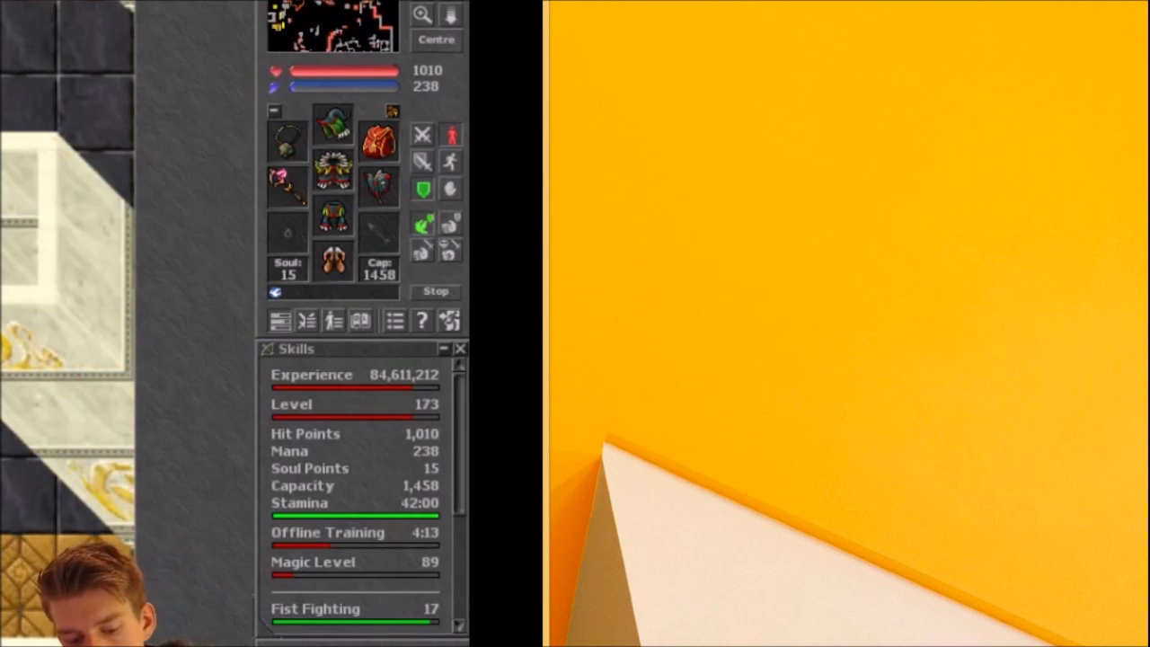
drag(0, 0, 0, 160)
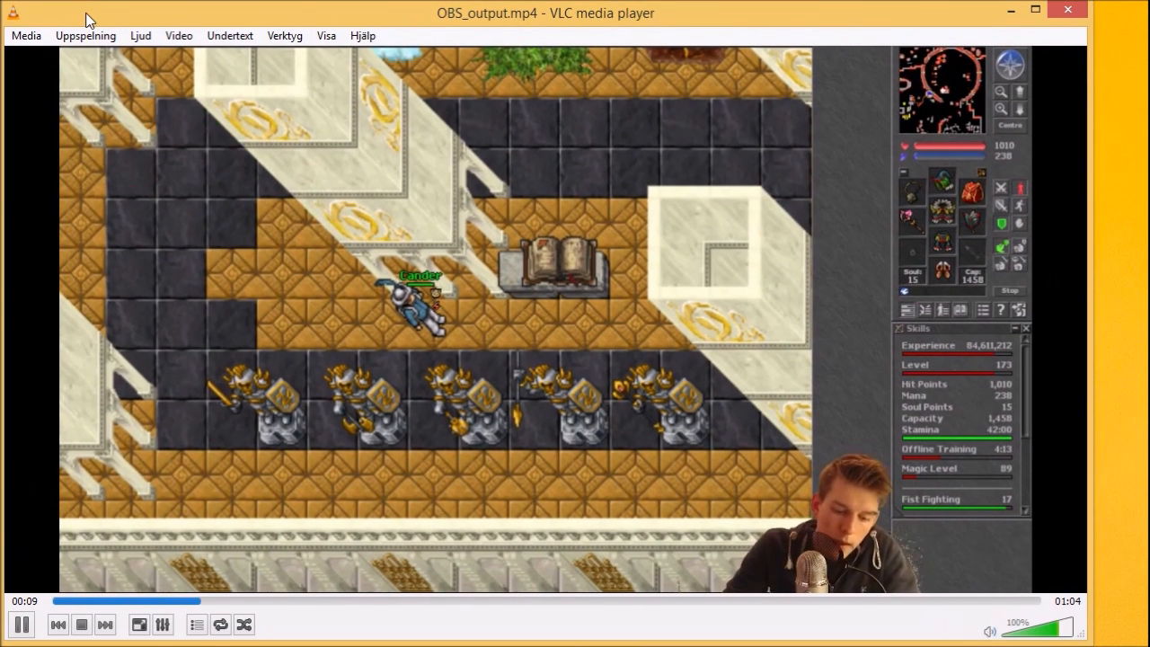
drag(1083, 639, 1138, 636)
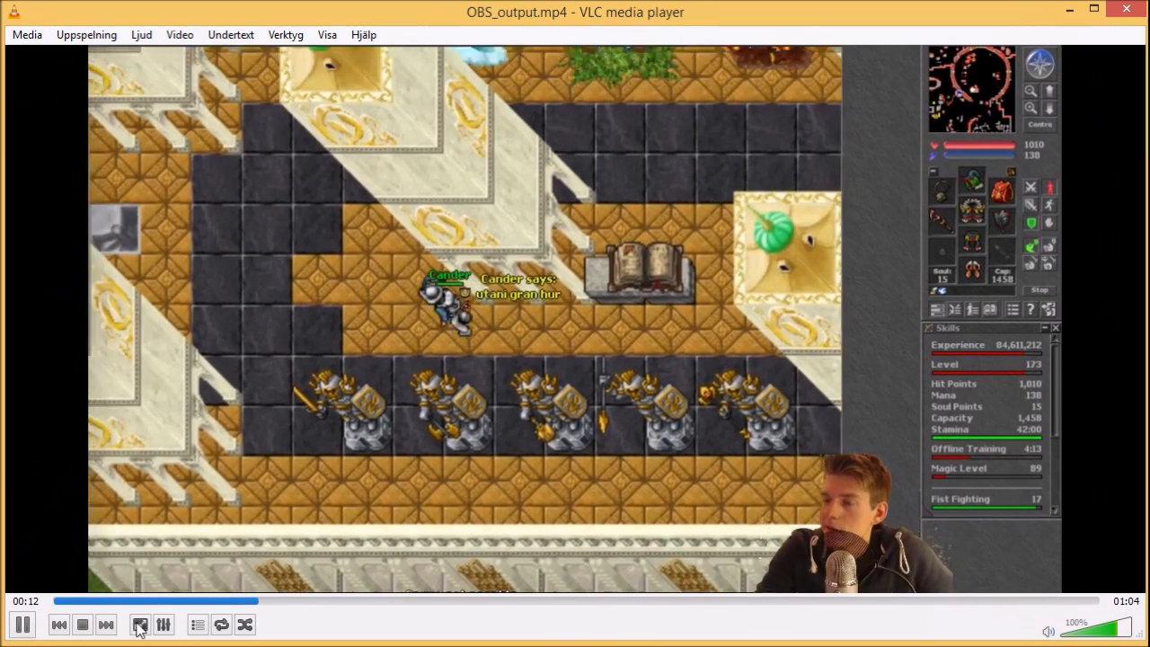
click(59, 603)
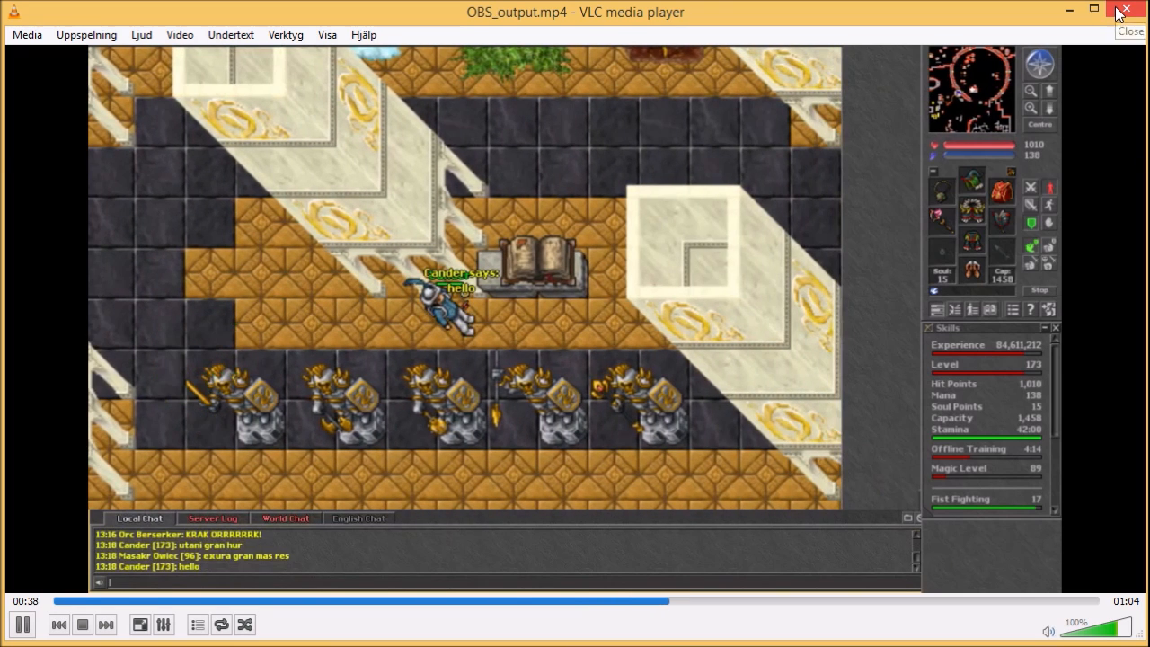
click(1121, 10)
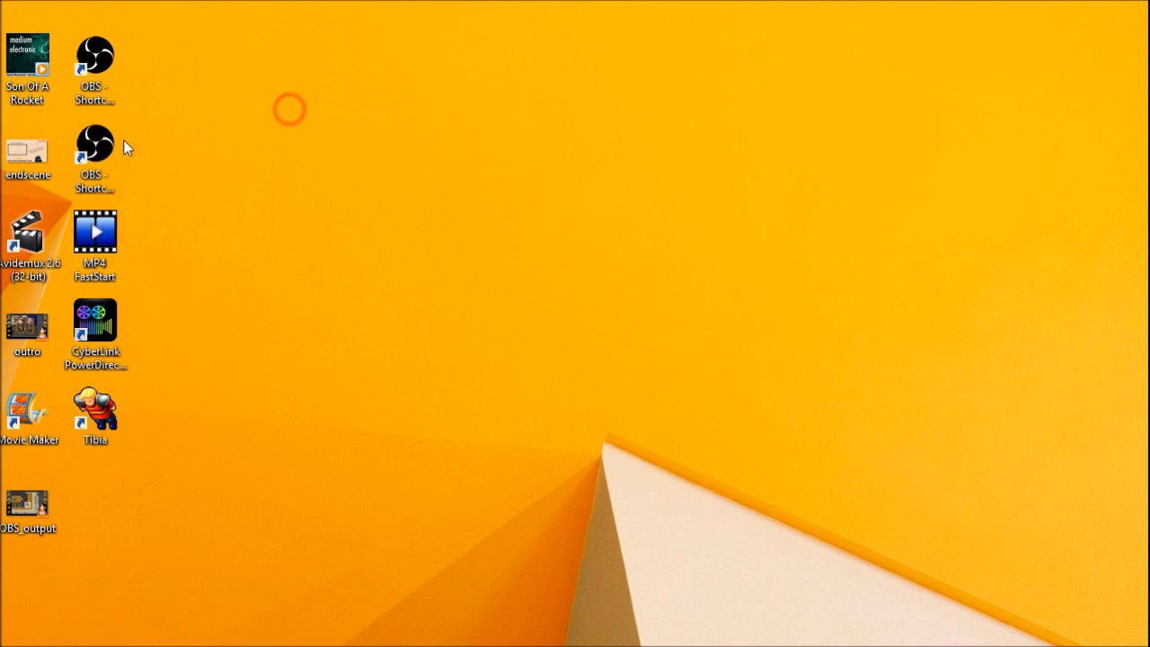
- Launch Avidemux 2.6, and bring up the AviDemux 2.6.7 download page on videohelp.com in Firefox
double_click(27, 240)
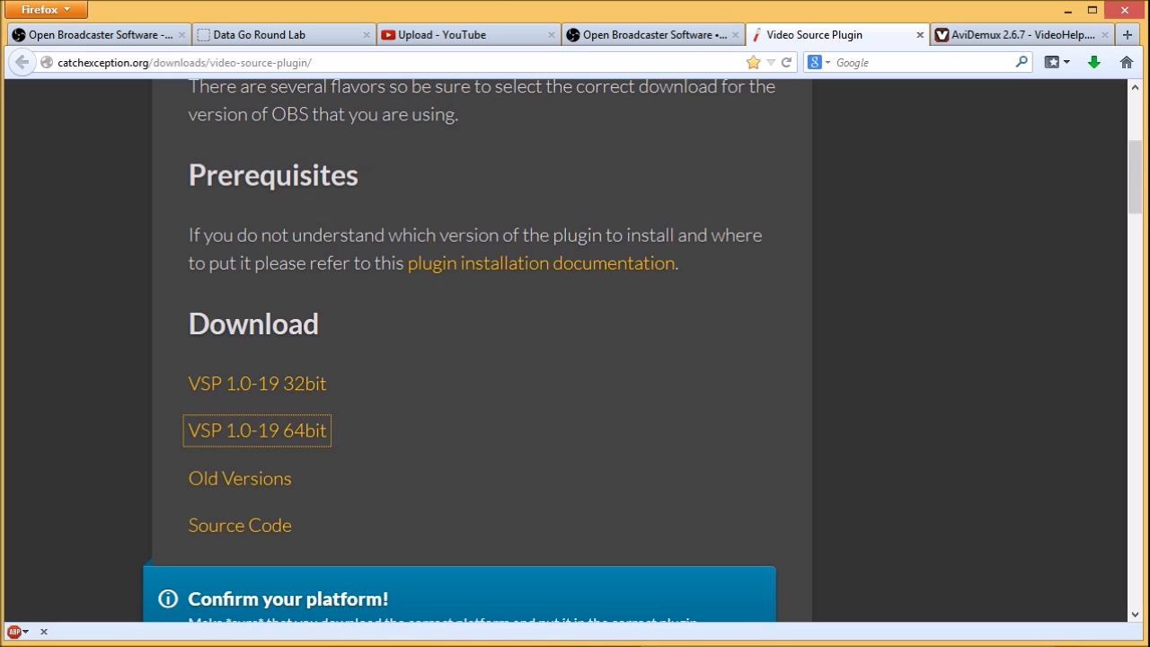
click(1069, 41)
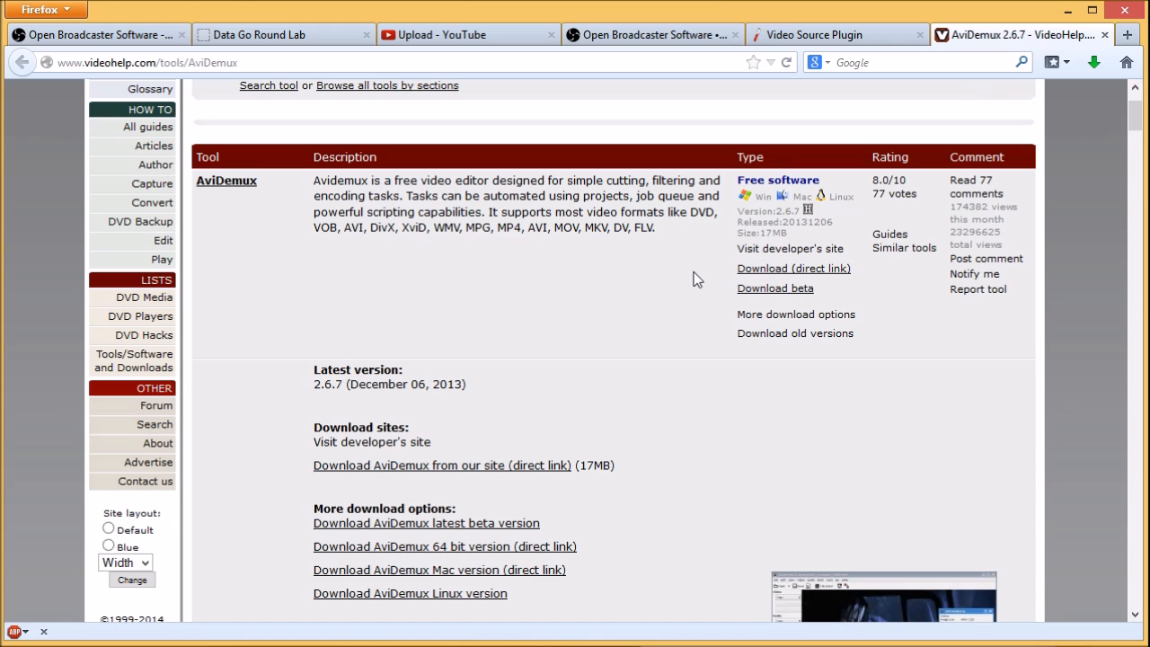
- Minimise the browser, launch Avidemux 2.6, load OBS_output.mp4 from the desktop into it, and arrange its window beside the desktop icons
click(1068, 11)
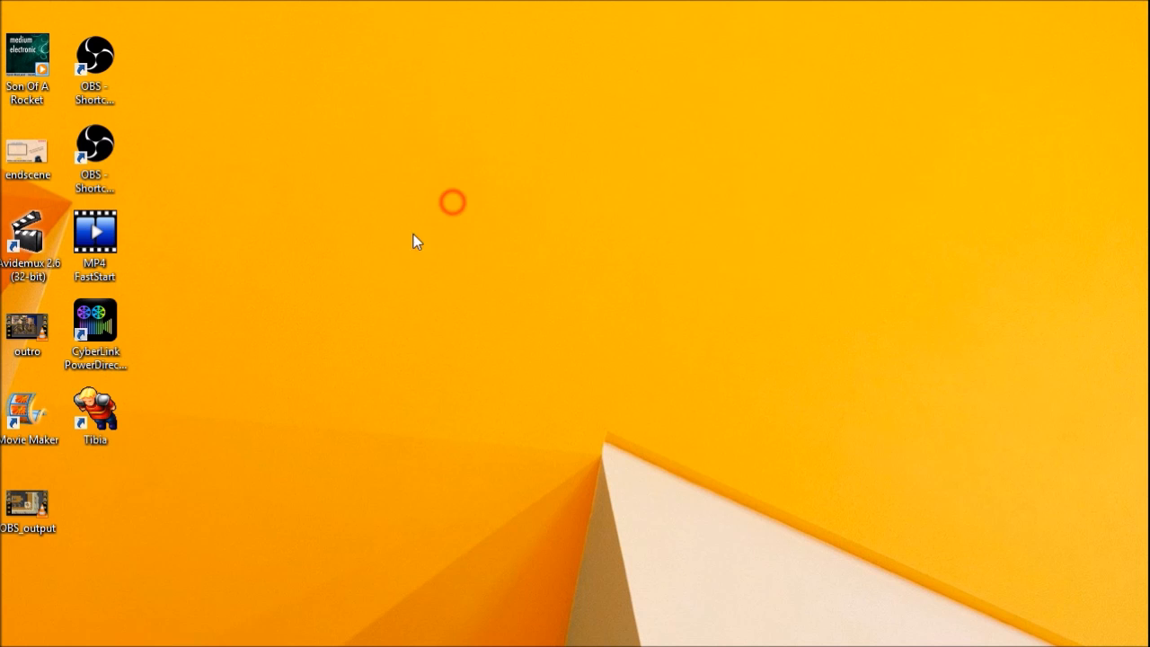
double_click(32, 241)
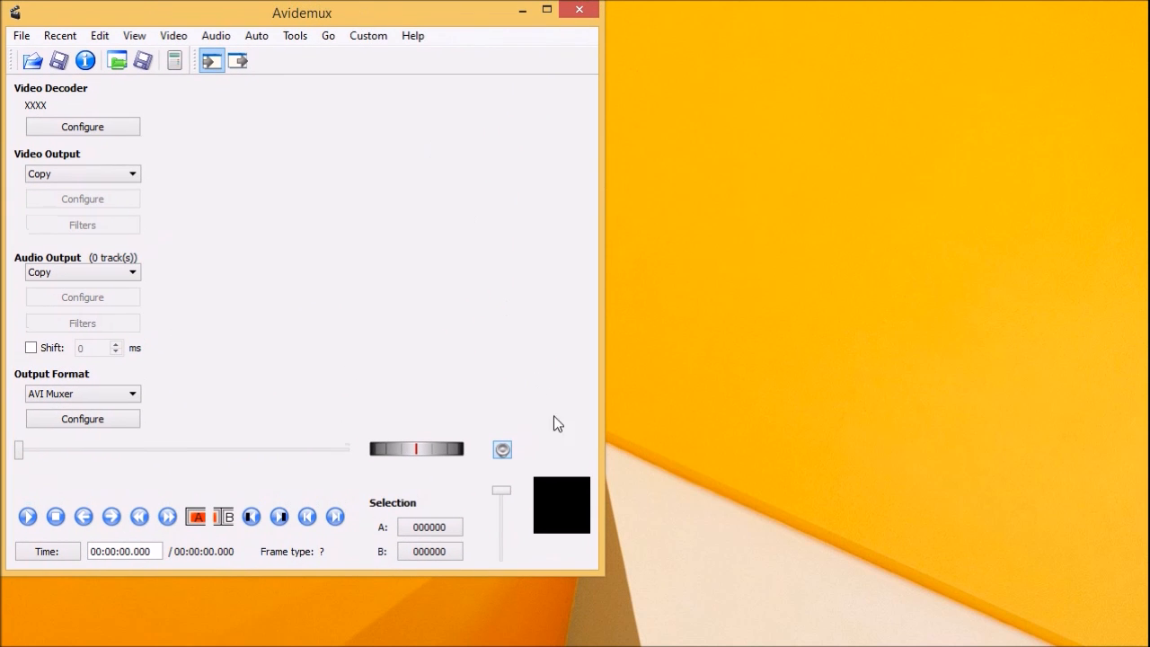
click(601, 578)
drag(599, 575, 1139, 637)
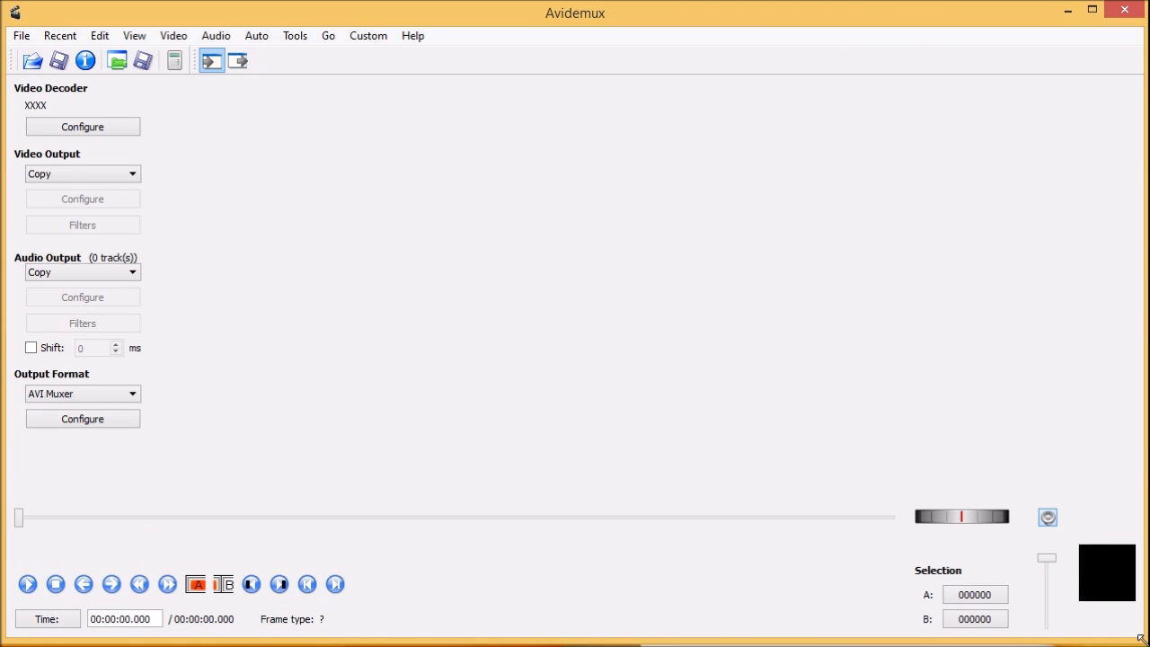
drag(200, 17, 374, 13)
drag(27, 505, 423, 329)
drag(393, 9, 226, 16)
drag(430, 21, 600, 56)
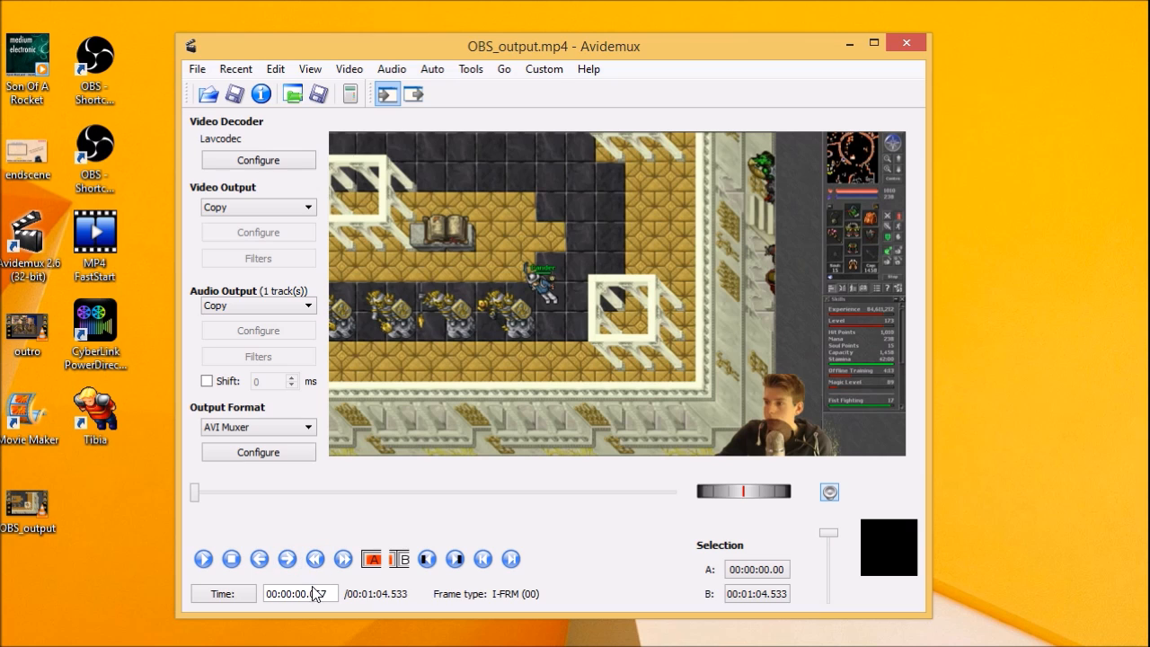
- Move back and forth between the keyframes of OBS_output.mp4 to examine the possible cut points
click(343, 558)
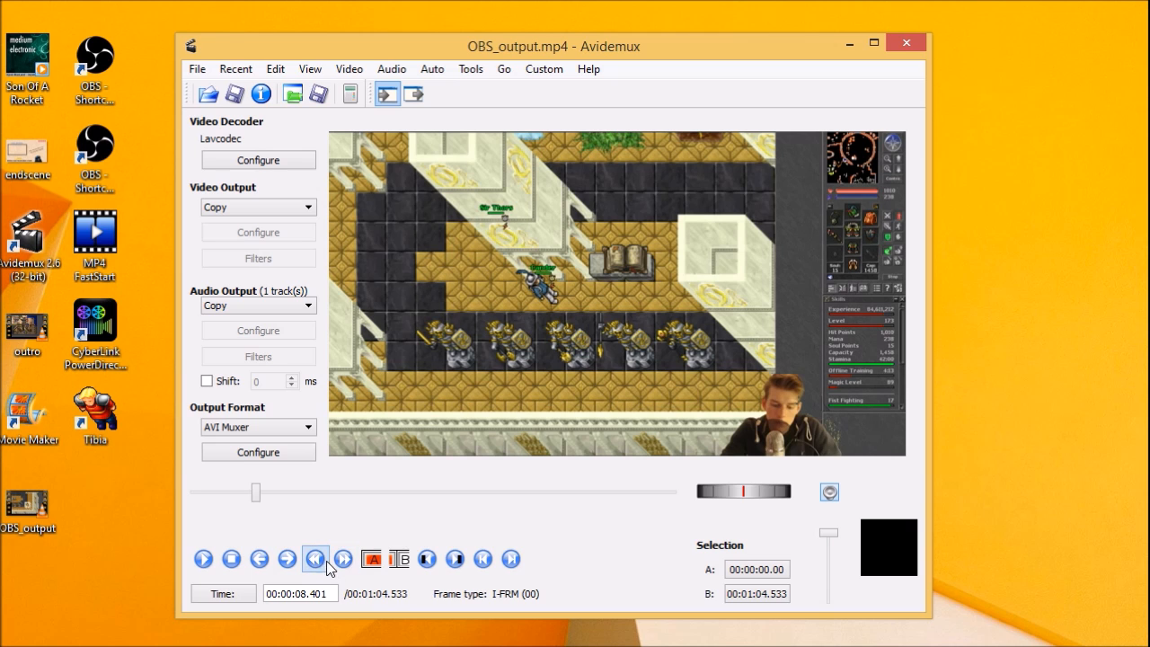
click(316, 562)
click(342, 560)
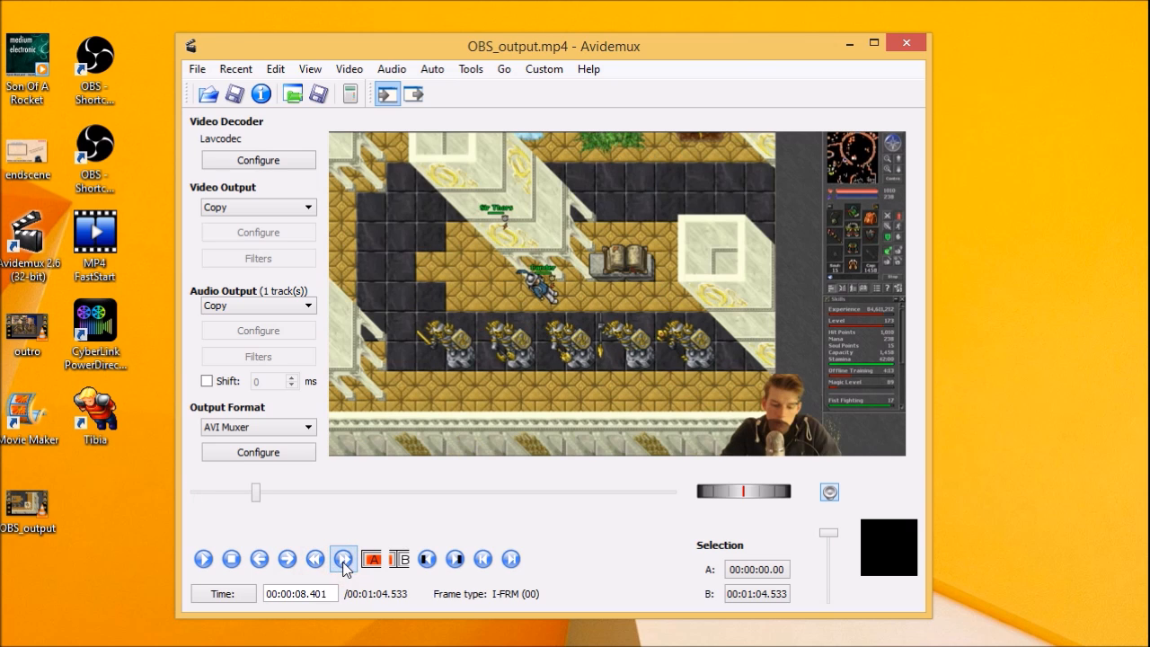
click(342, 559)
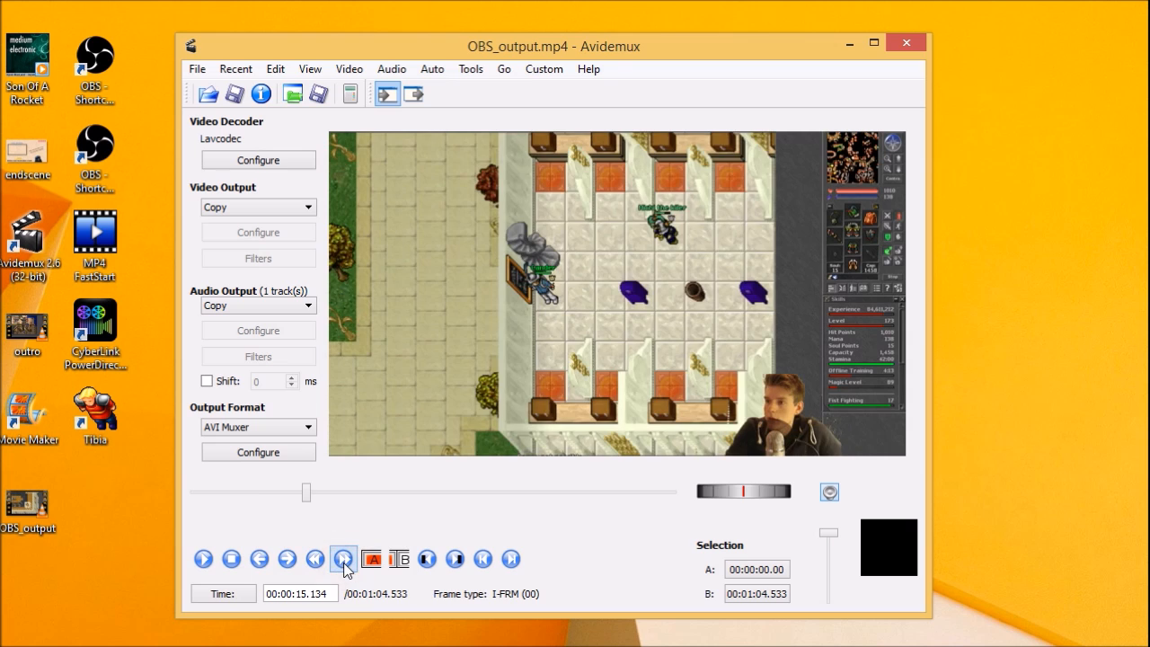
click(342, 559)
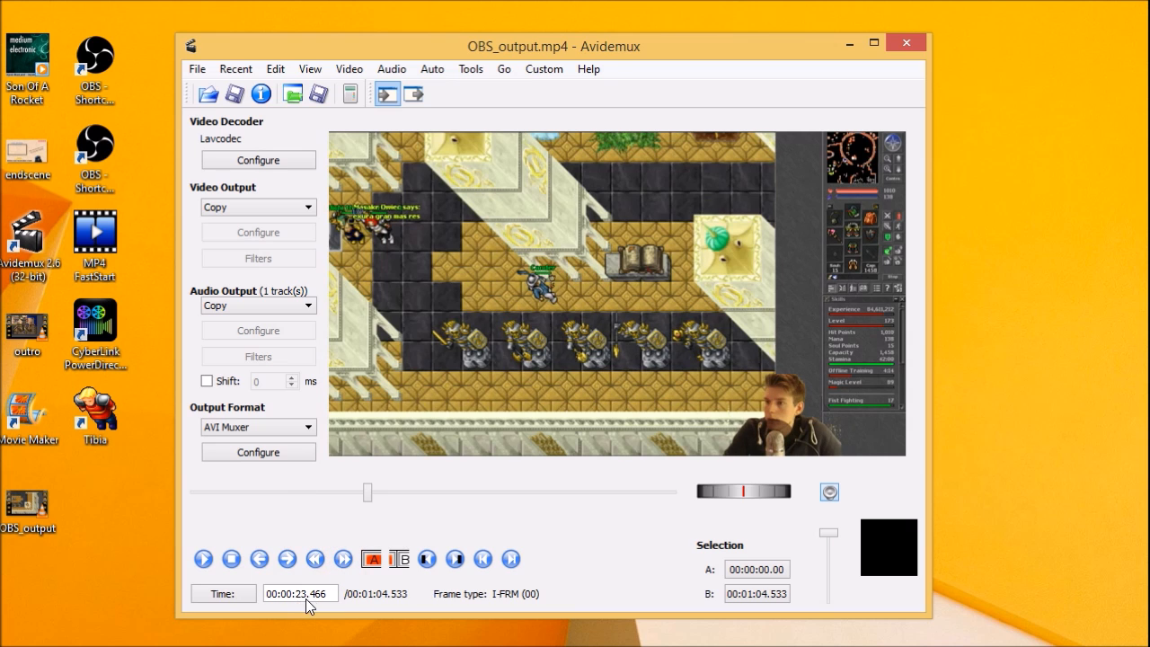
click(315, 558)
click(314, 559)
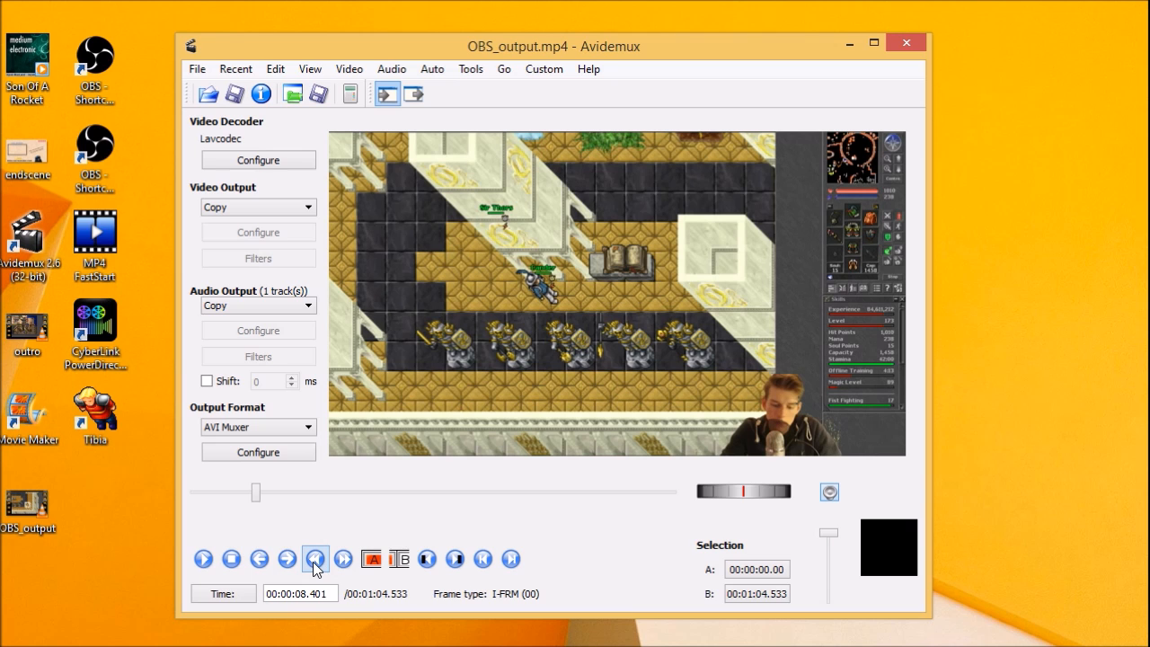
click(342, 559)
click(342, 559)
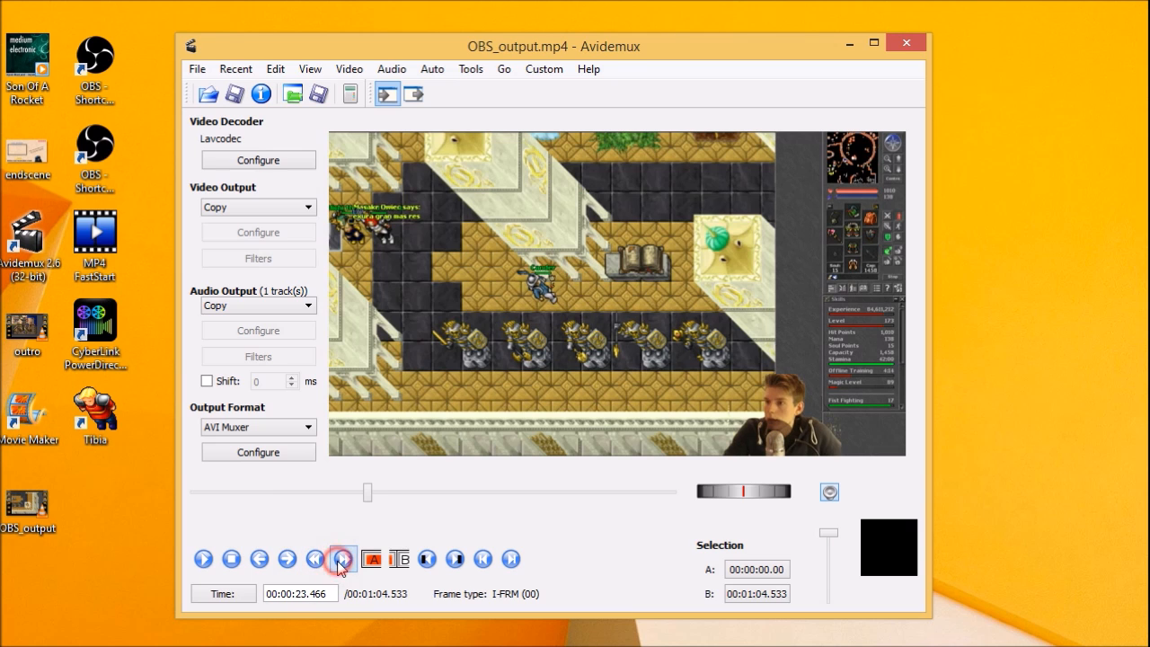
click(343, 559)
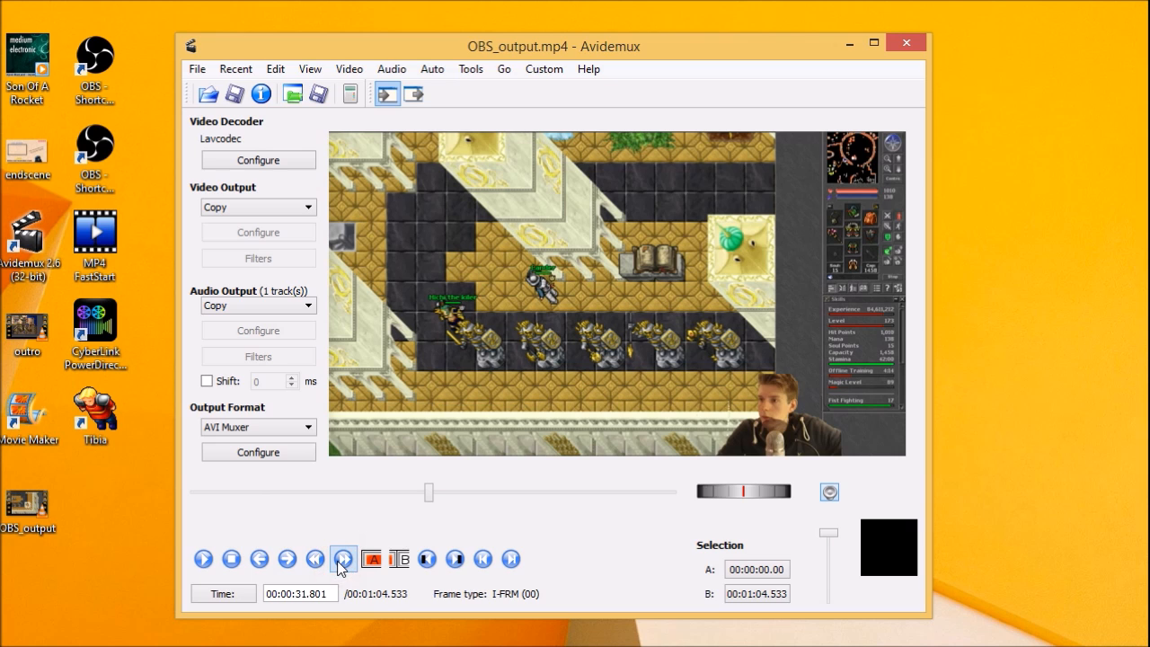
click(315, 558)
click(315, 558)
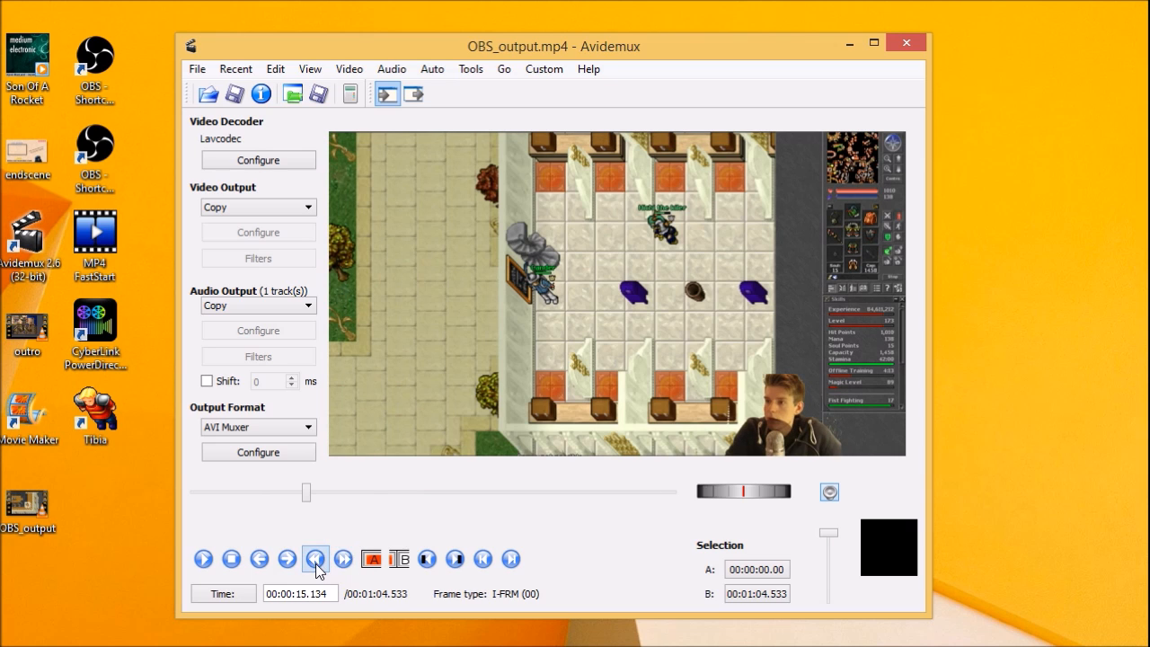
click(342, 559)
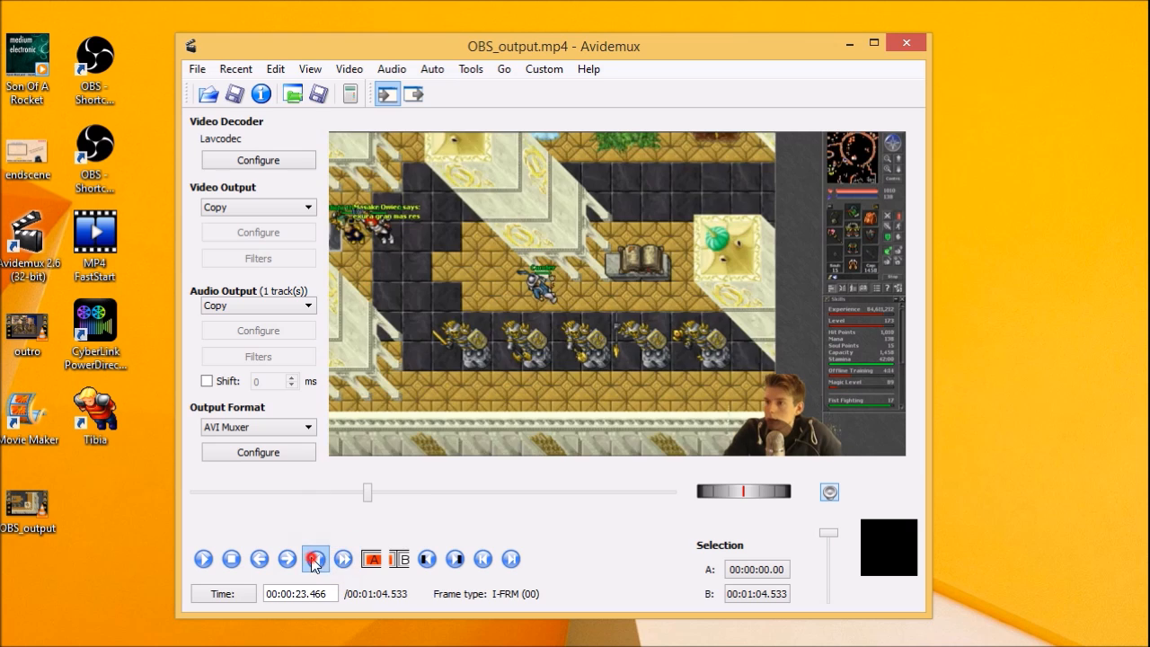
click(314, 558)
click(342, 559)
click(314, 559)
click(342, 558)
click(315, 558)
click(342, 559)
click(315, 559)
click(342, 559)
click(314, 558)
click(342, 559)
click(314, 561)
click(341, 561)
click(340, 561)
- Mark the section from keyframe 00:00:15.134 to keyframe 00:00:40.134 and delete it from the video
click(313, 561)
click(310, 561)
click(371, 558)
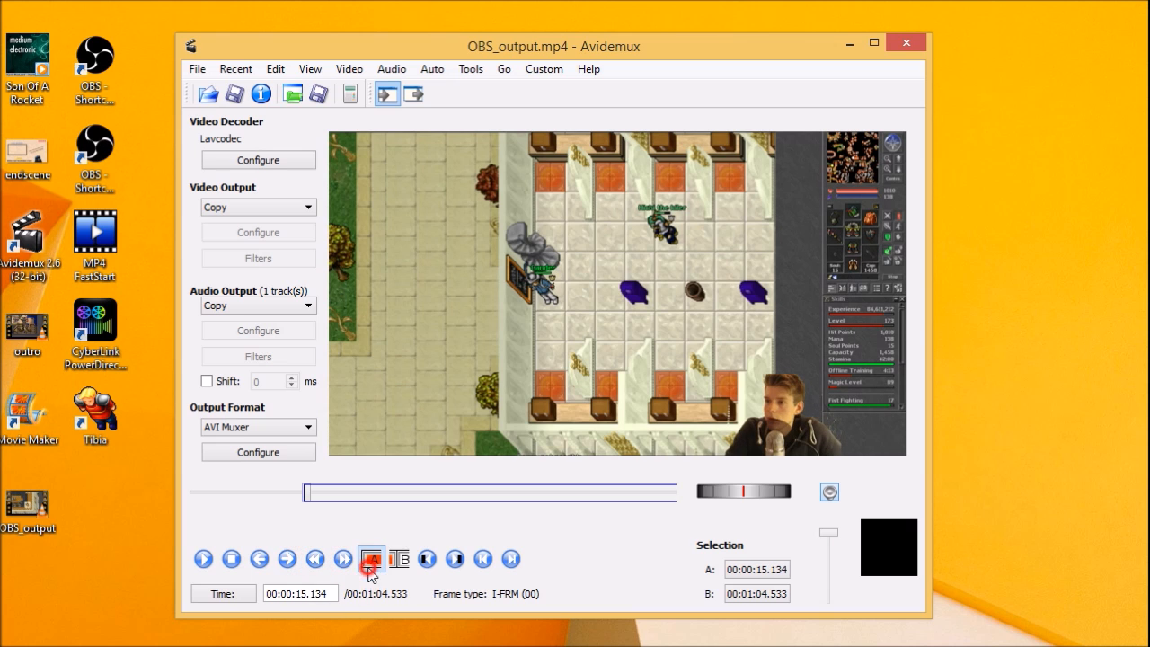
click(343, 559)
click(342, 558)
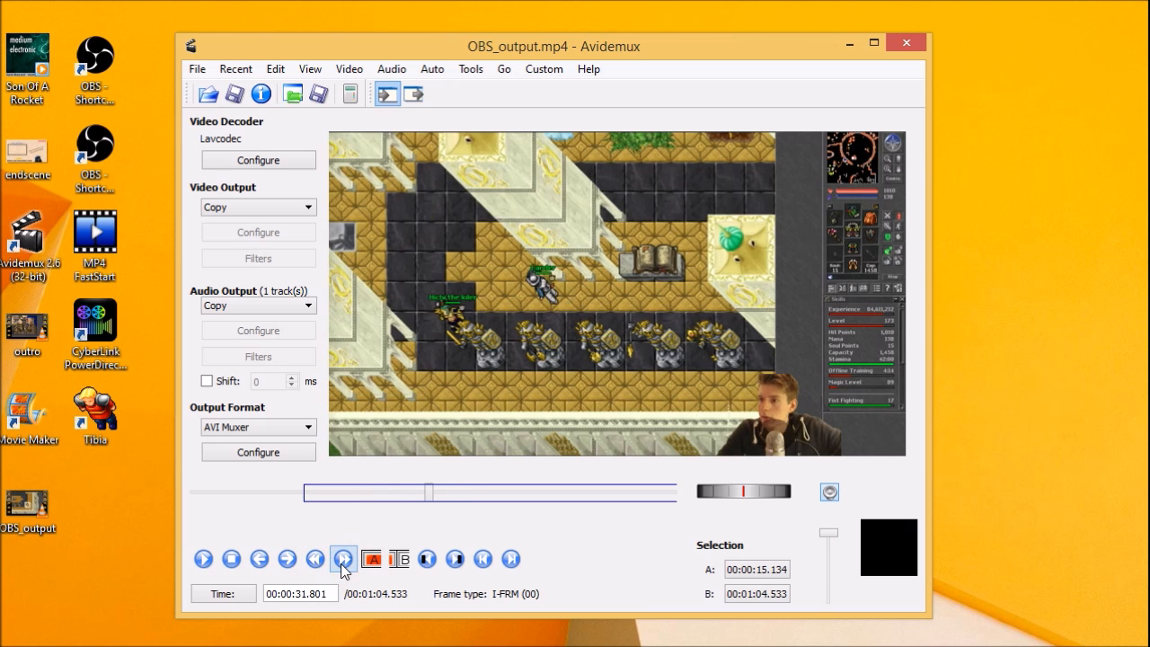
click(343, 558)
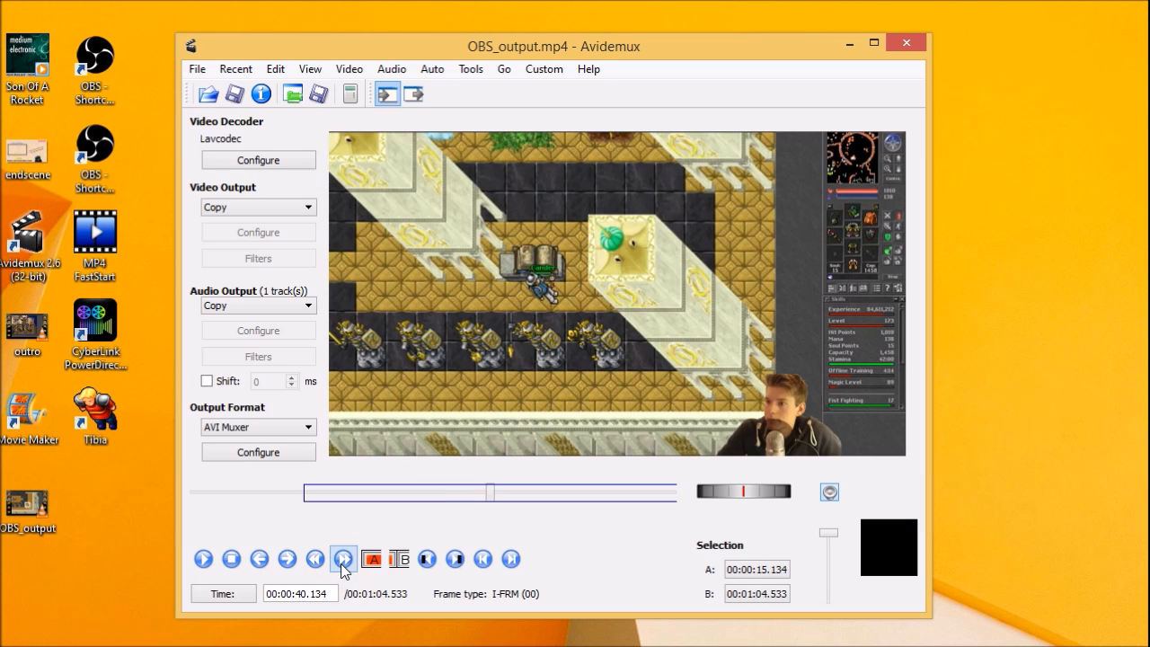
click(399, 558)
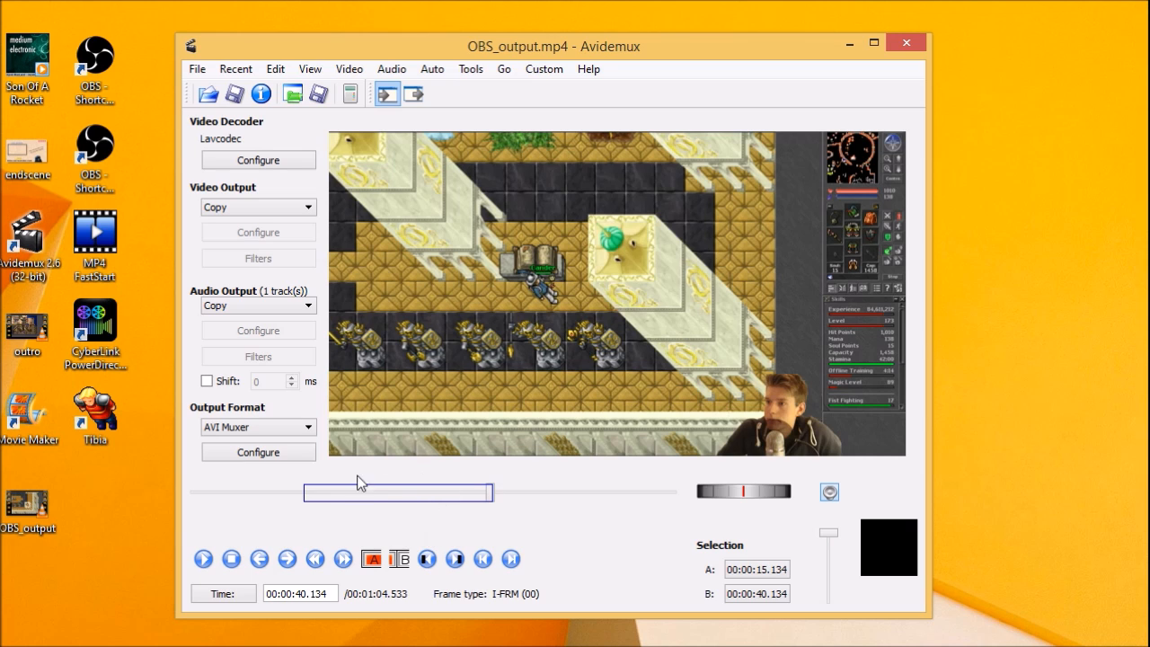
click(276, 69)
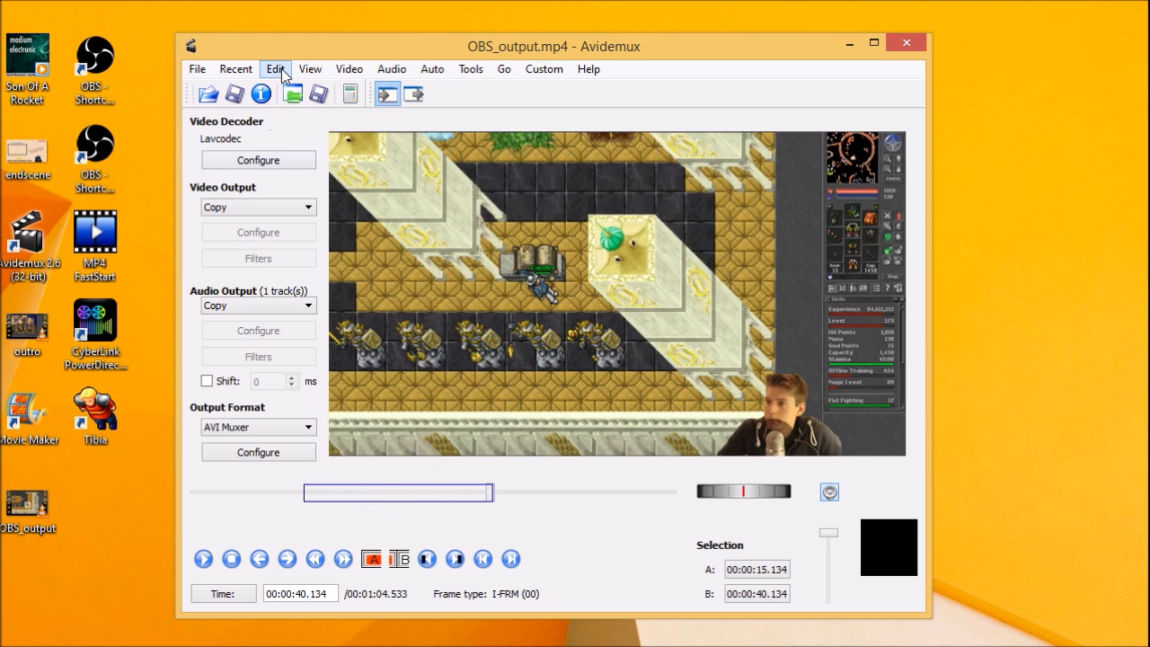
click(377, 190)
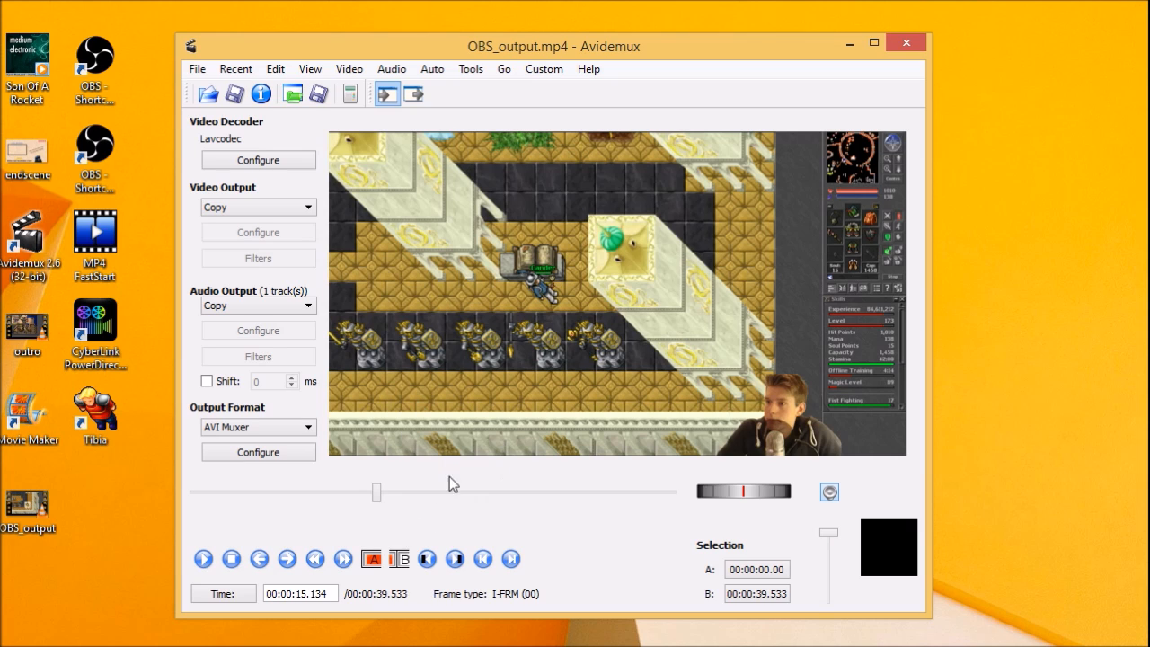
- Set the output format to MP4 Muxer and save the video on the desktop as obs_outputCUT
click(264, 428)
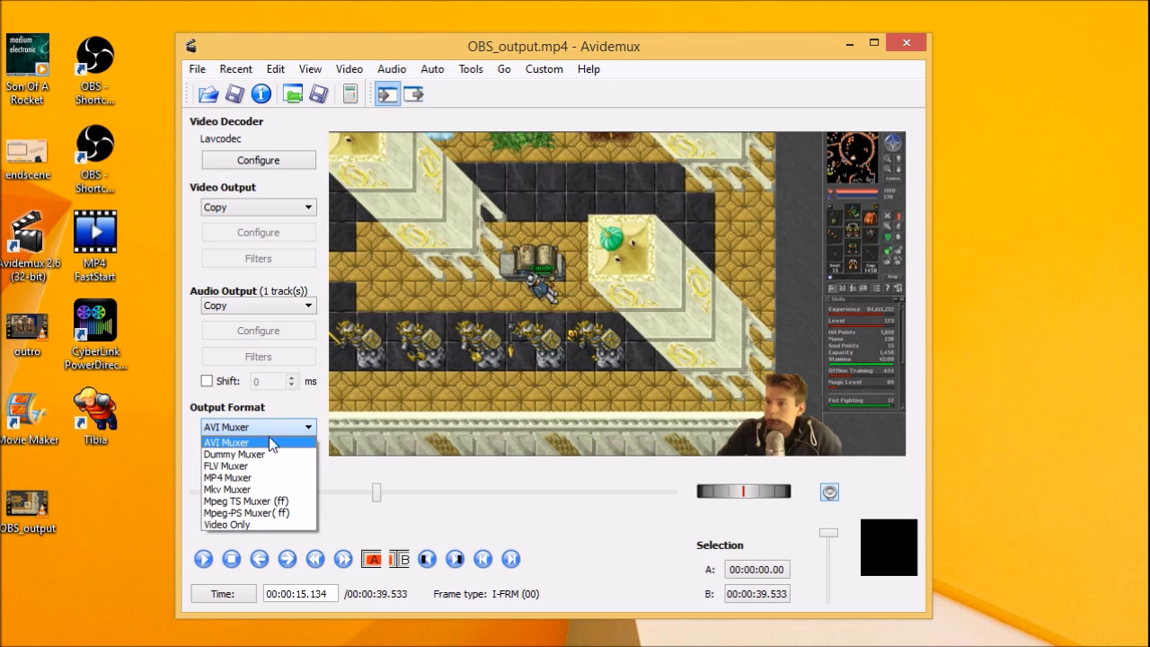
click(273, 478)
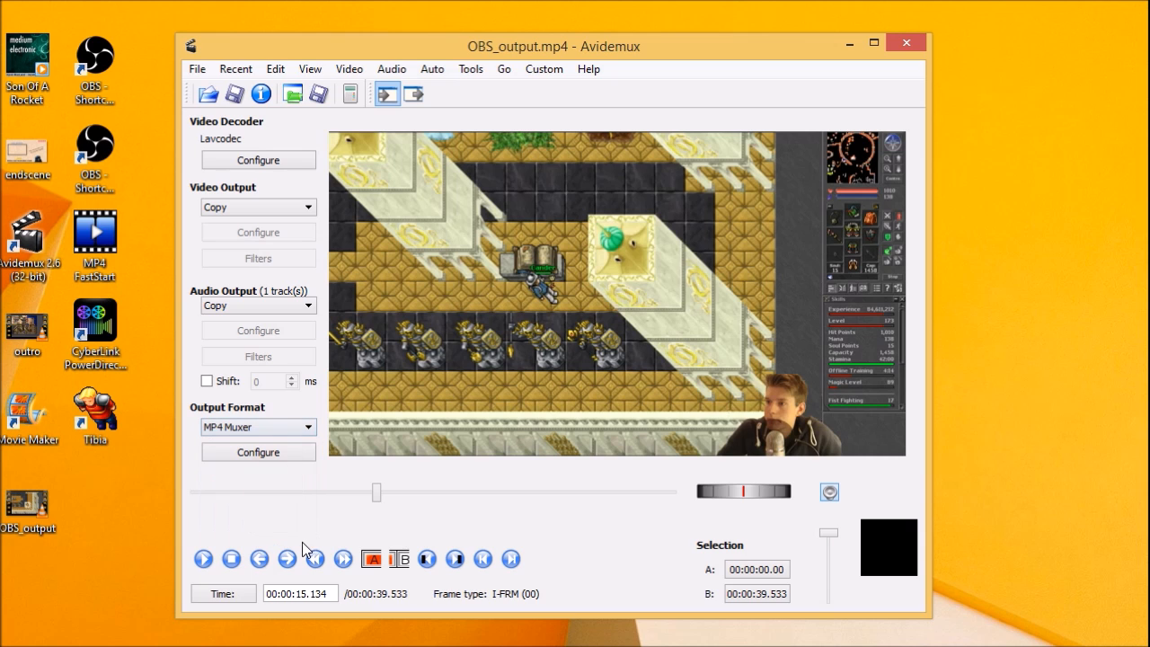
click(232, 90)
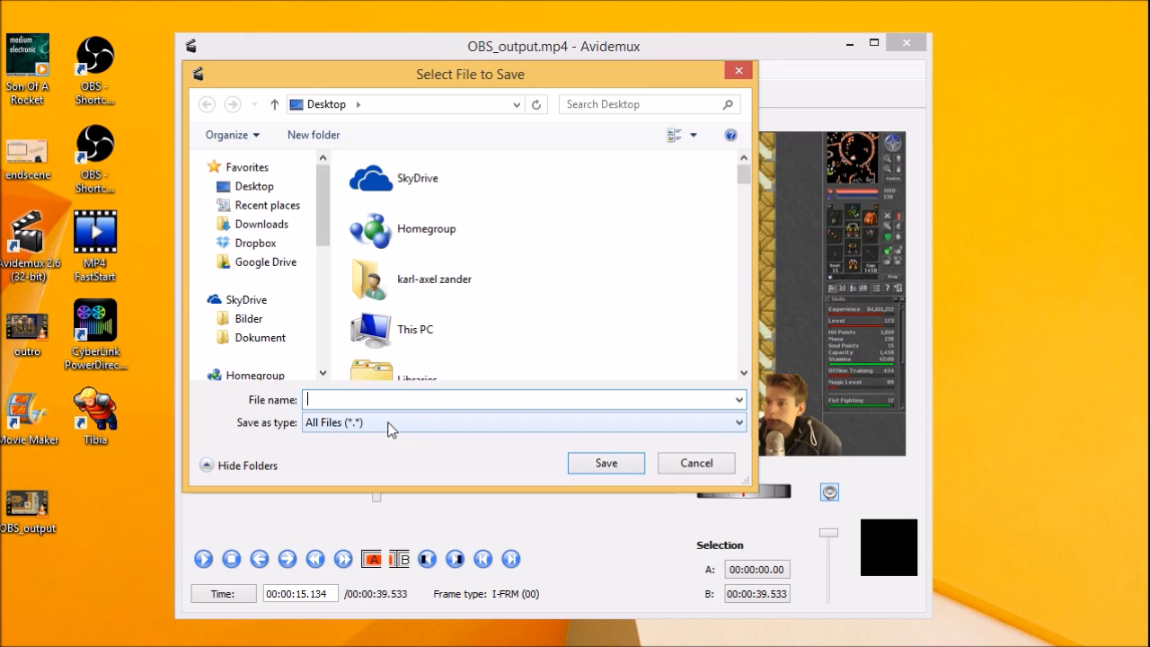
text(obs)
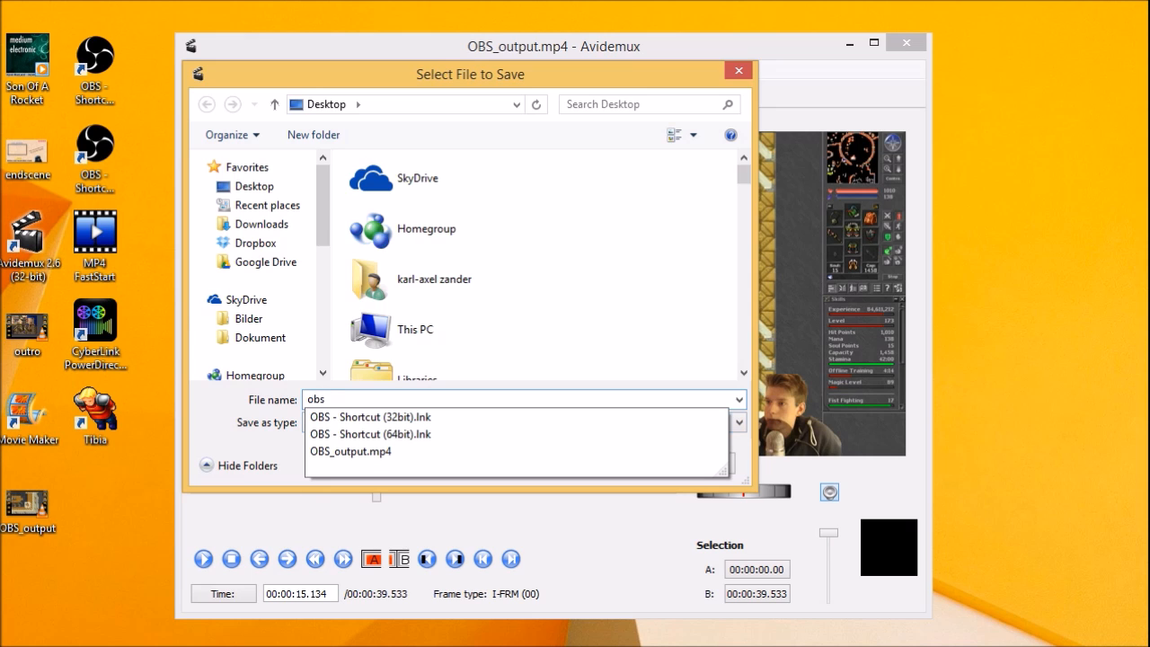
text(_output)
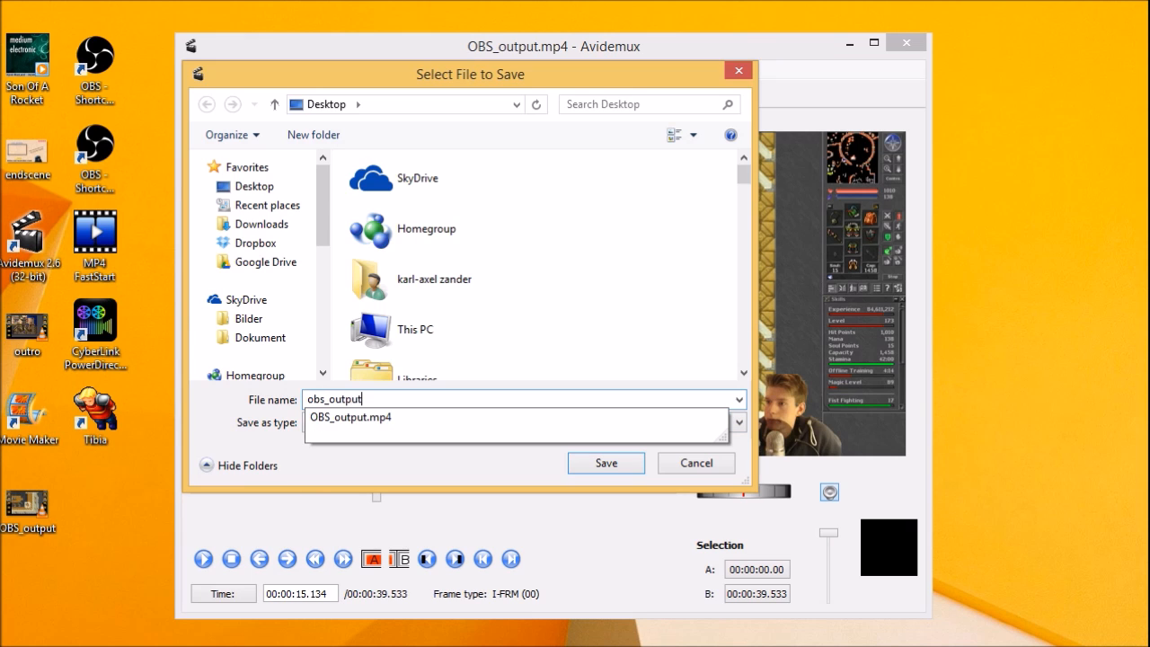
text(CUT)
click(616, 463)
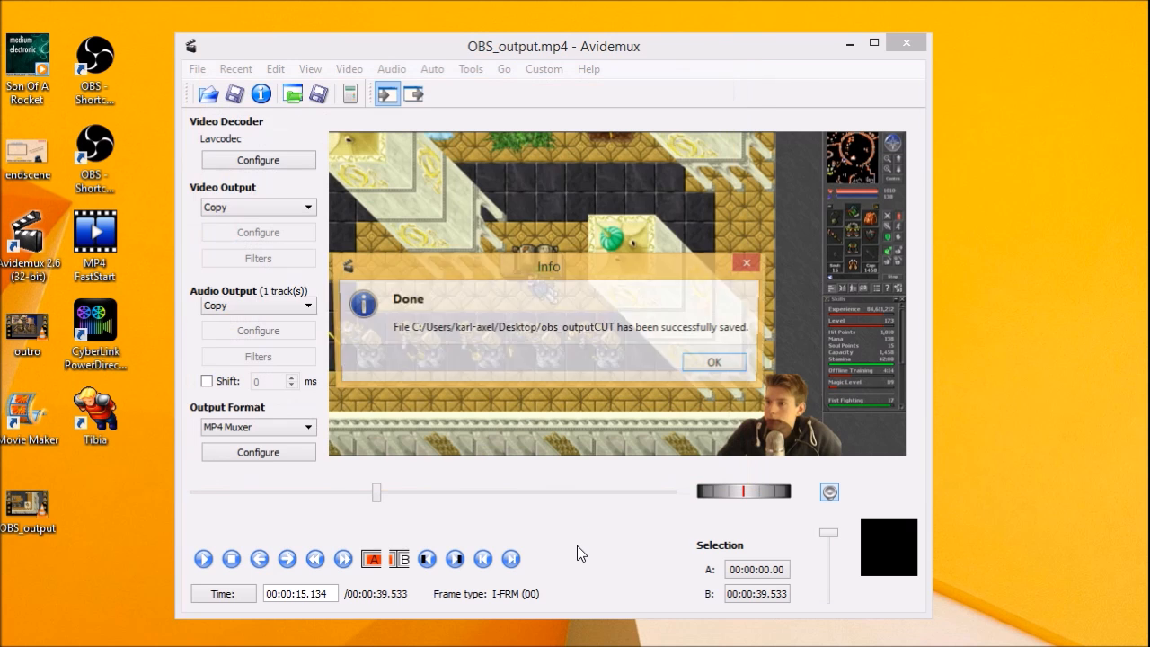
click(719, 364)
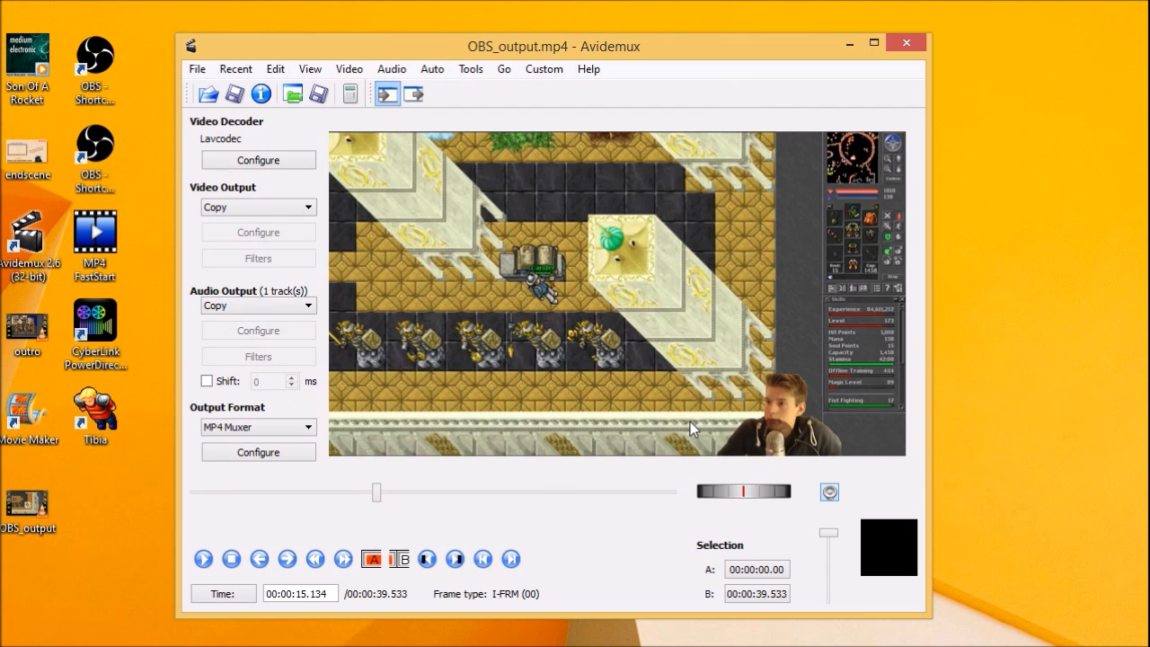
- Place the saved obs_outputCUT file beside OBS_output on the desktop, and reload the original OBS_output.mp4 in a fresh Avidemux window
drag(2, 251, 102, 529)
click(906, 42)
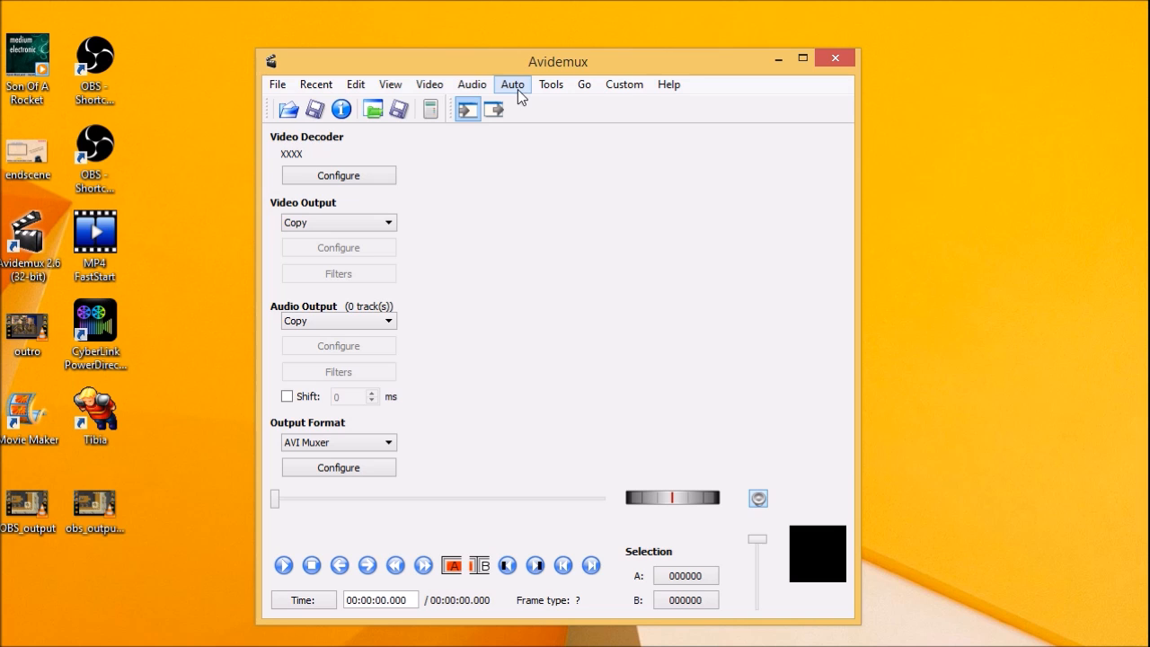
drag(27, 508, 506, 313)
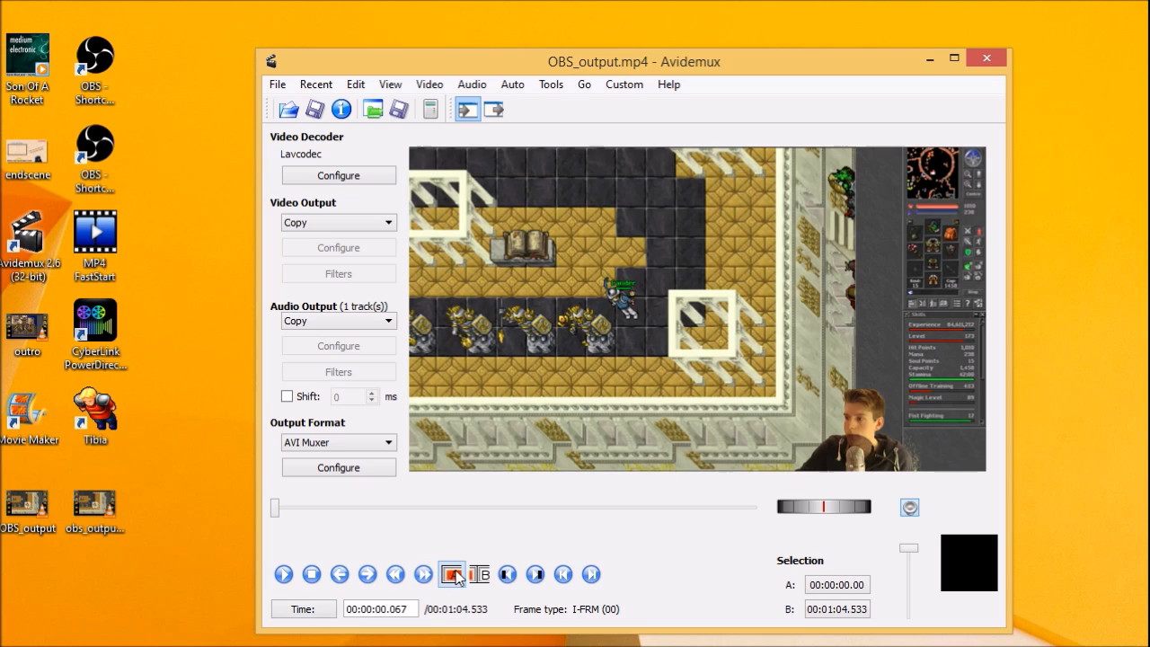
- Advance frame by frame through the opening of OBS_output.mp4 to examine how finely the position can be chosen
click(370, 577)
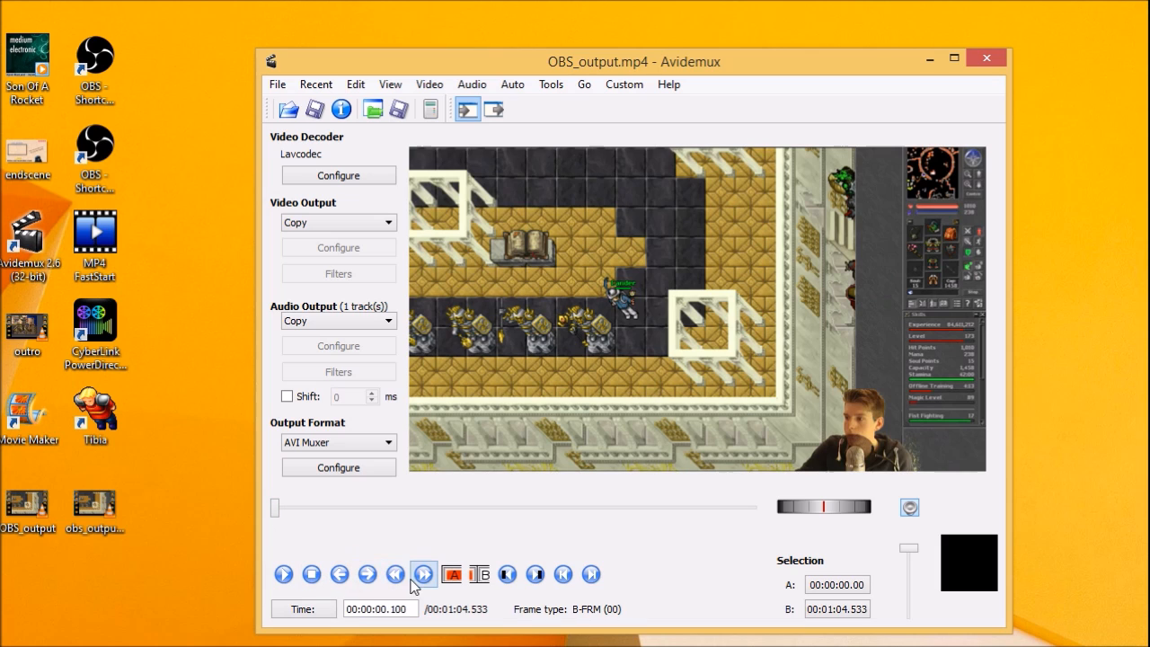
click(375, 578)
click(371, 572)
click(371, 572)
click(371, 572)
click(371, 572)
click(372, 571)
click(278, 507)
click(368, 575)
click(368, 575)
click(369, 576)
click(370, 576)
click(370, 576)
click(369, 576)
click(369, 576)
click(369, 576)
click(369, 575)
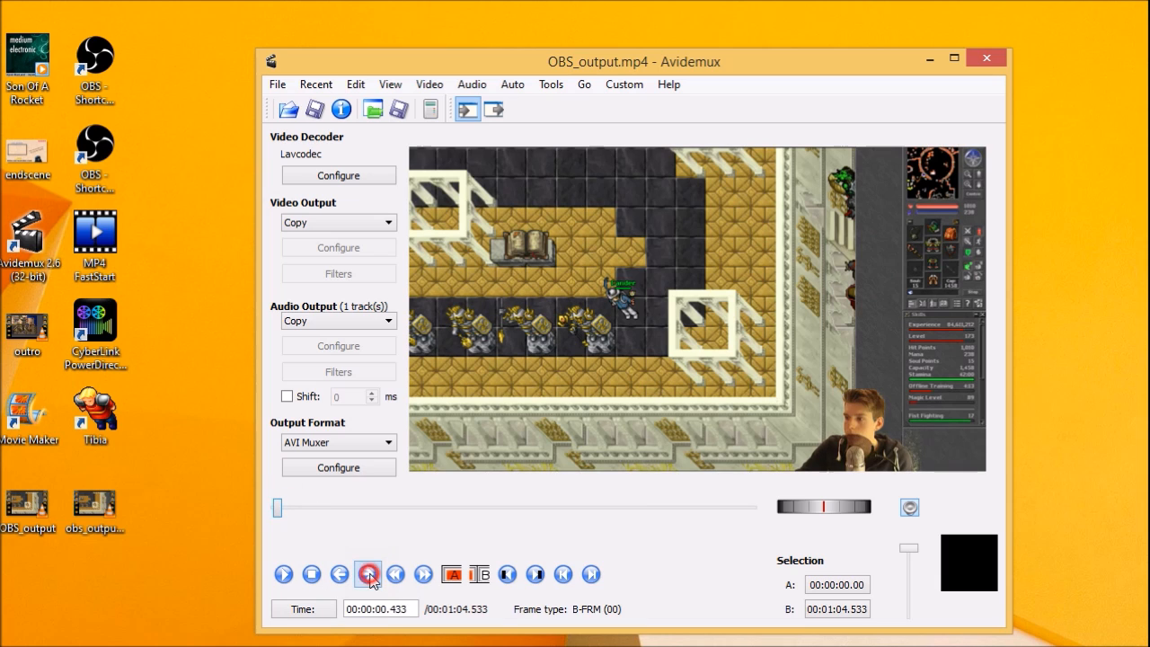
click(369, 576)
click(369, 576)
click(369, 576)
click(369, 576)
- Play the video to find the cut points, and mark the selection from 00:00:04.467 to 00:00:20.401
click(284, 573)
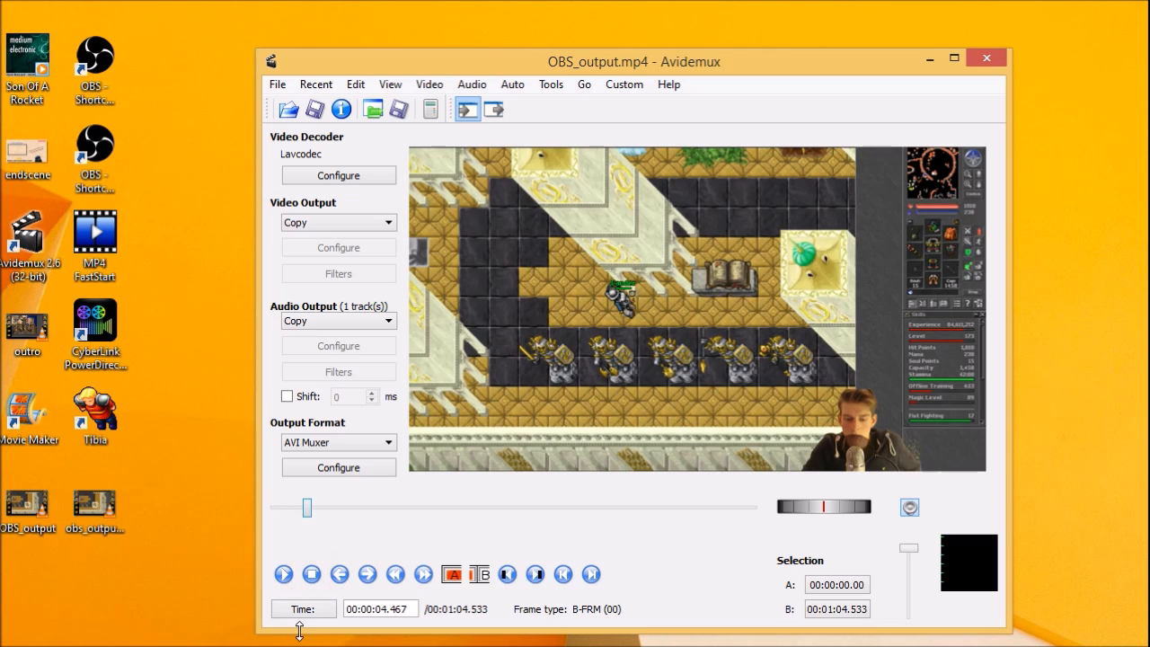
click(451, 573)
click(283, 573)
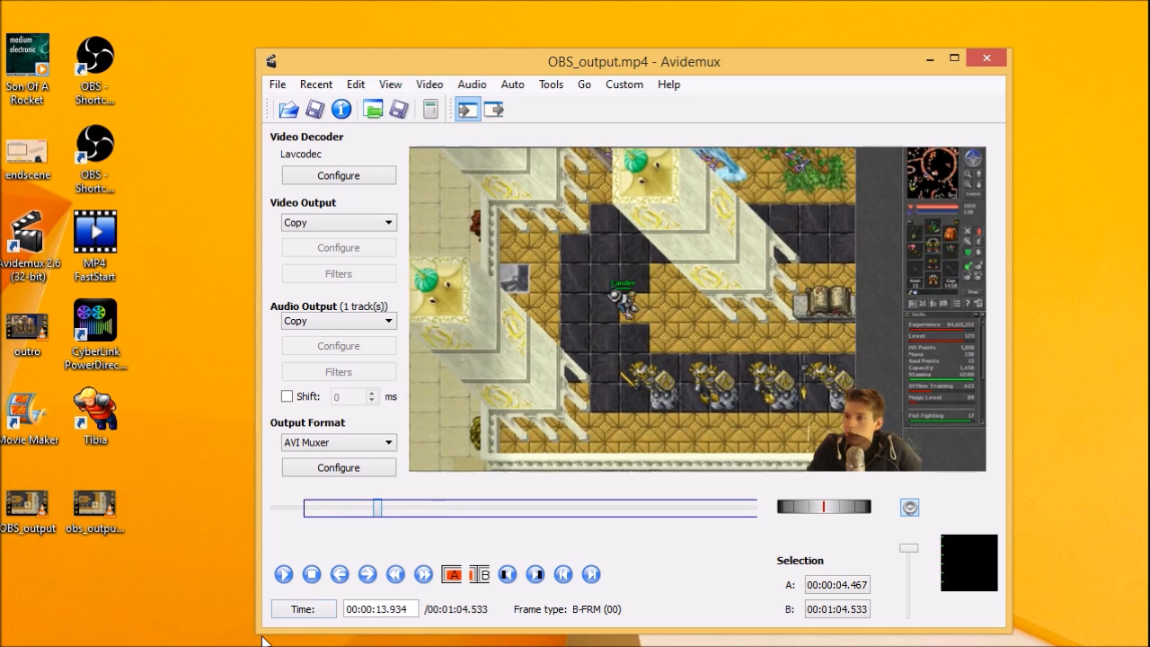
click(308, 582)
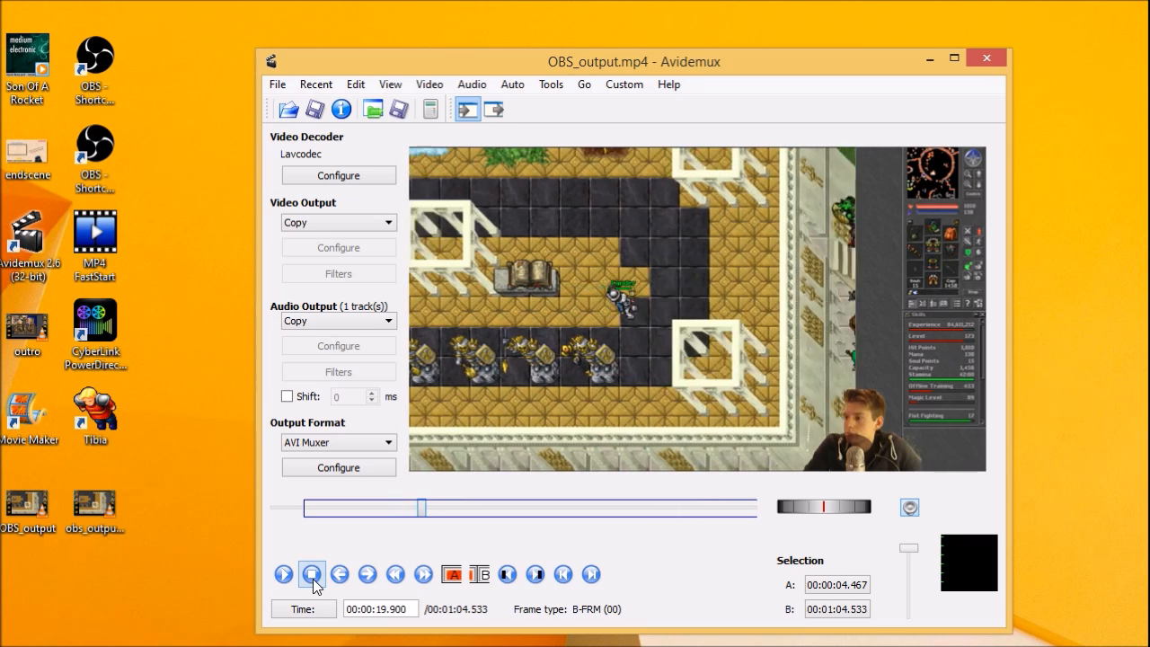
click(312, 583)
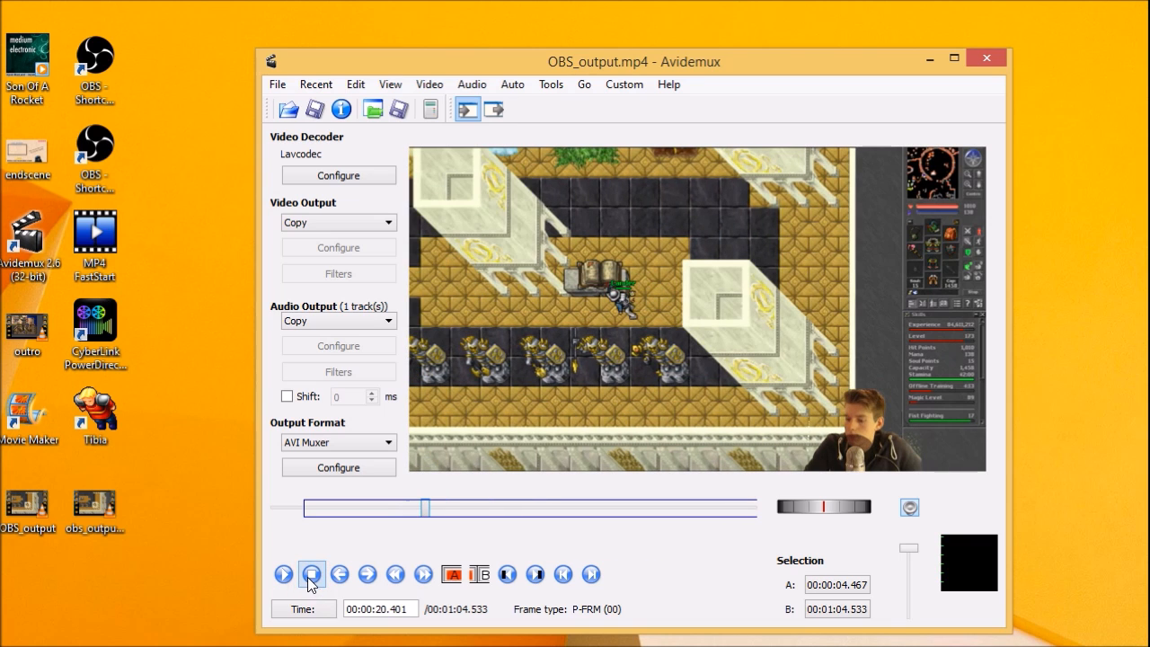
click(475, 576)
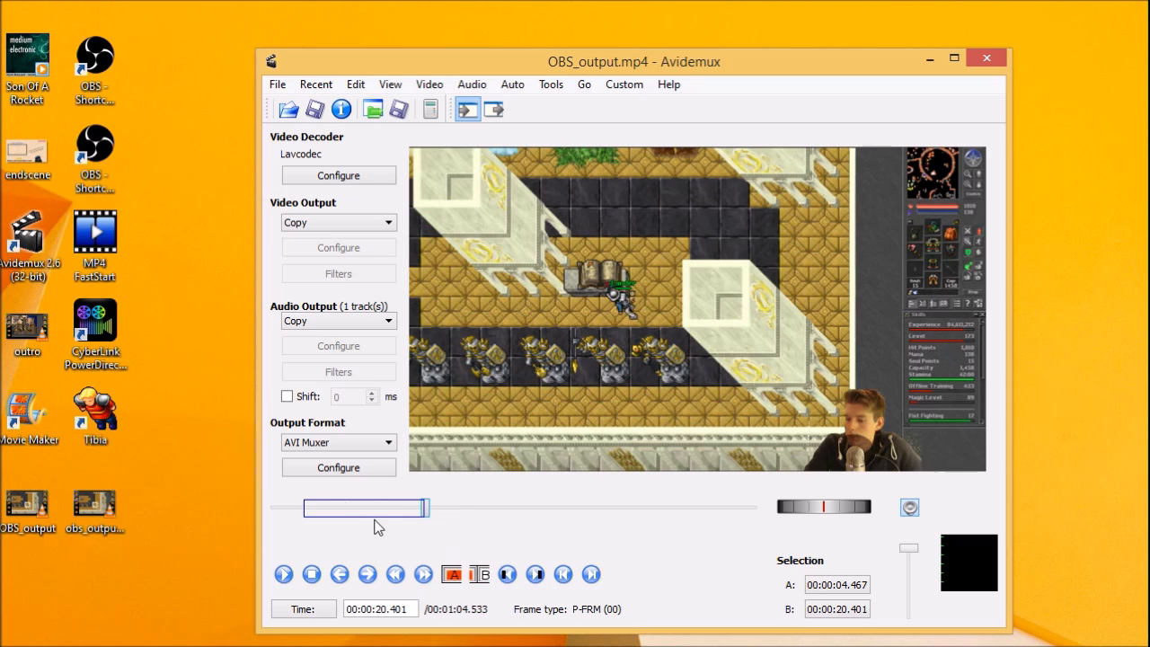
- Set the output format to MP4 Muxer and save the marked selection on the desktop as obs_outputCUT2
click(349, 442)
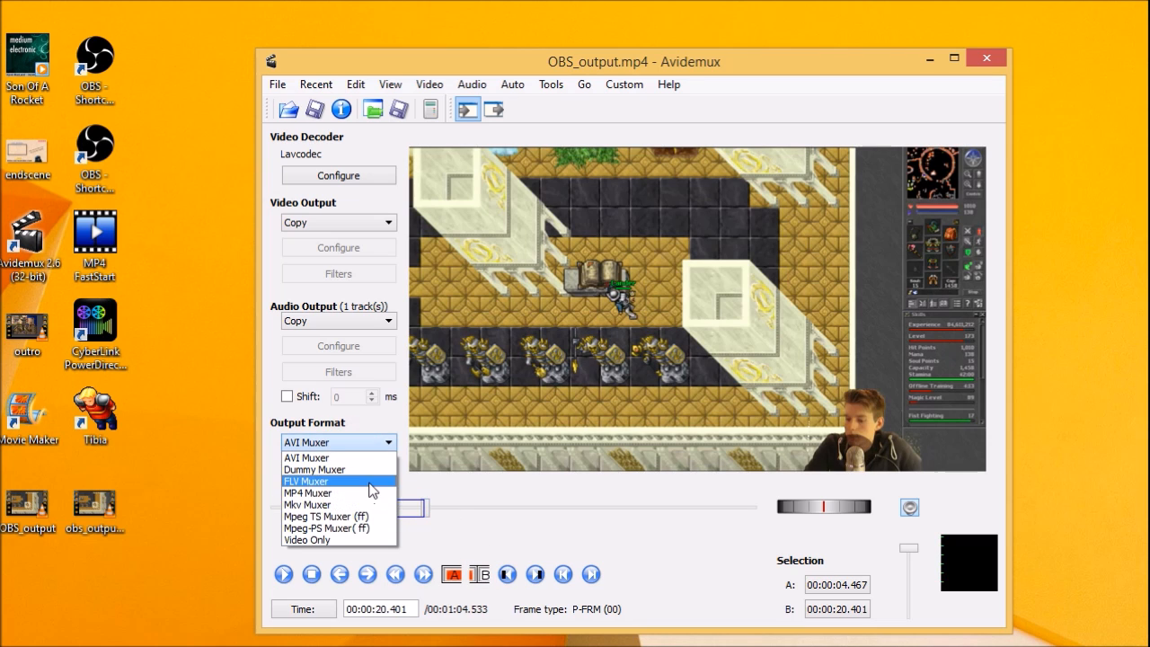
click(368, 493)
click(278, 83)
mouse_move(314, 90)
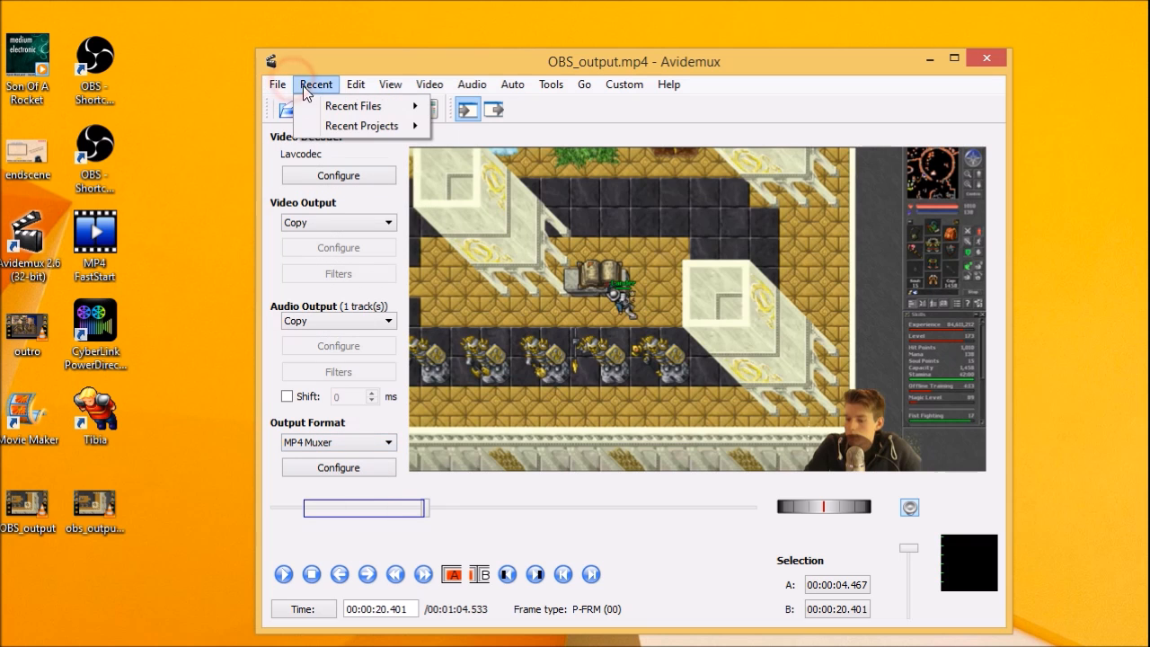
click(305, 147)
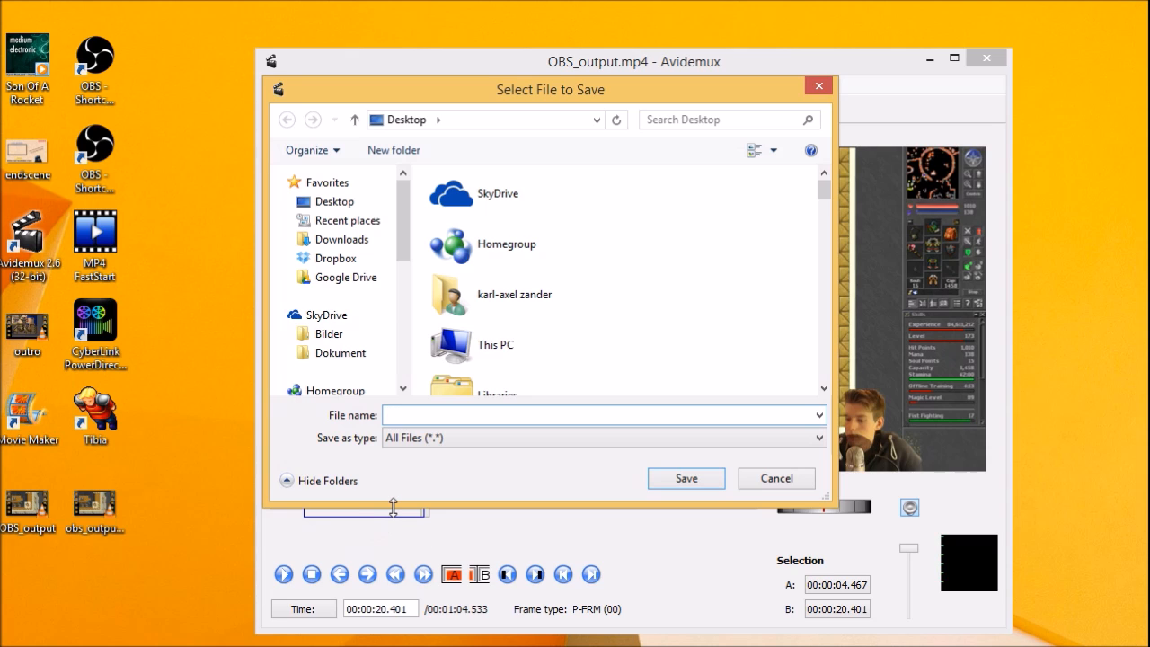
text(obs)
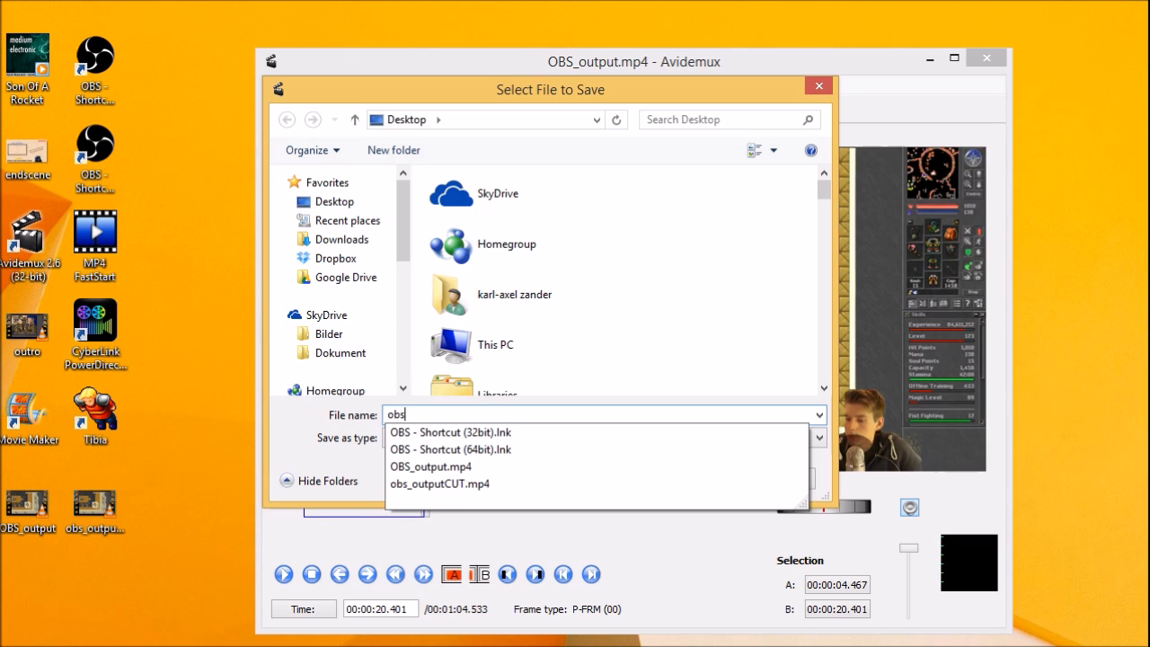
text(_outputCUT2)
click(685, 479)
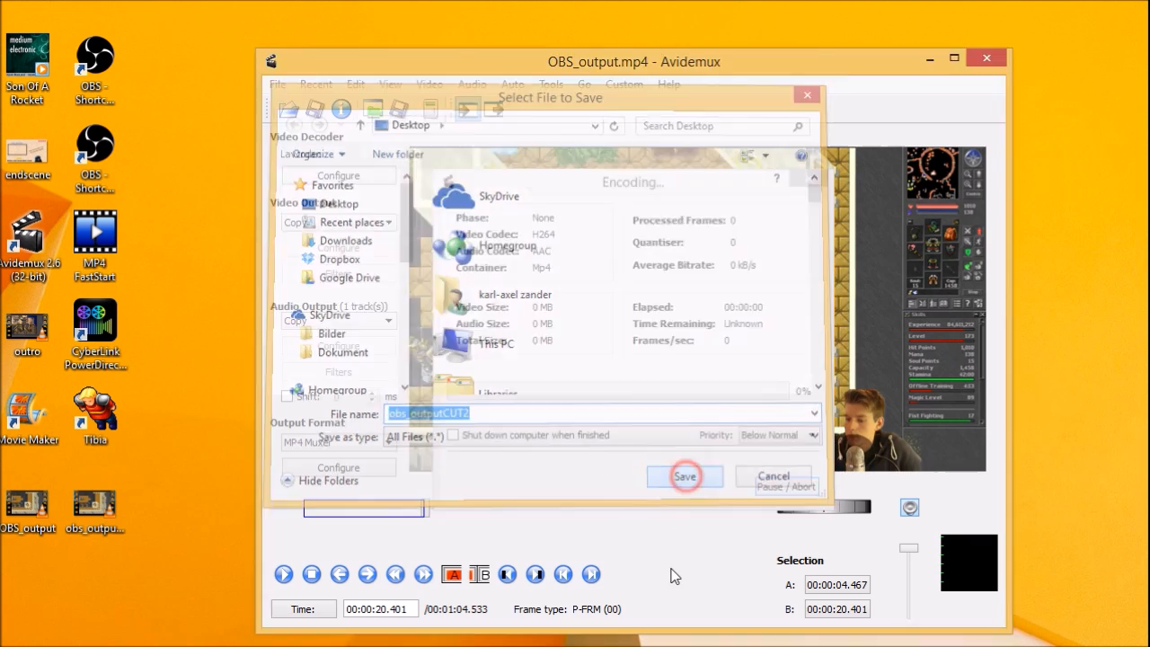
click(794, 378)
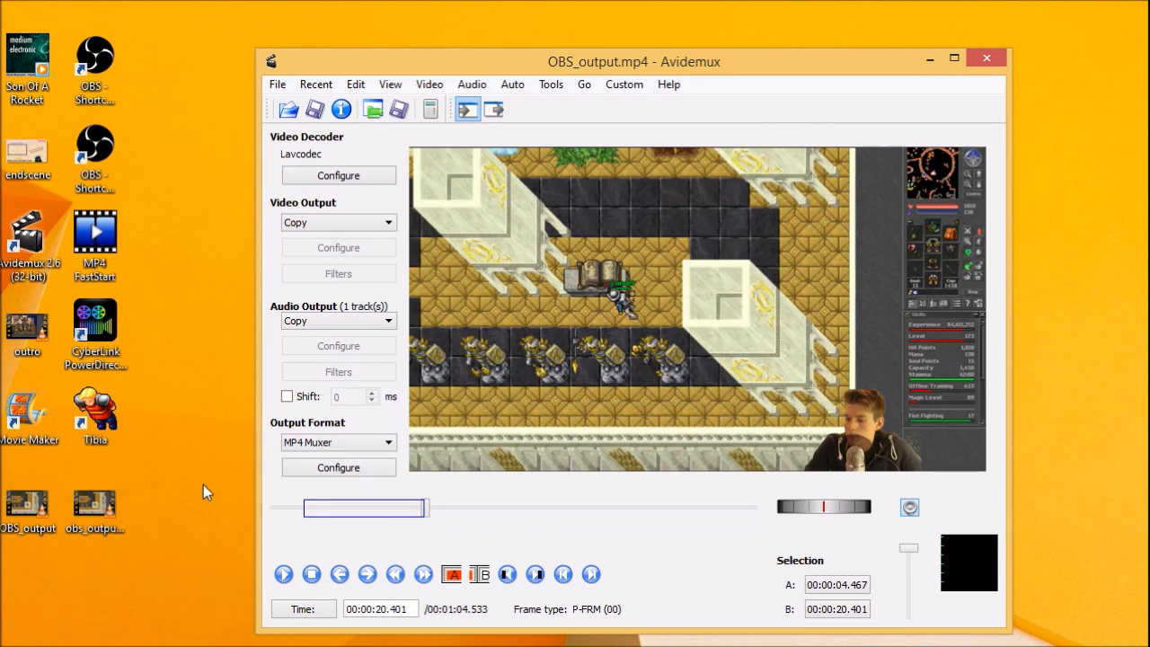
- Place the newly saved clip below OBS_output on the desktop, close Avidemux, and open the clip
drag(95, 507, 41, 593)
click(986, 58)
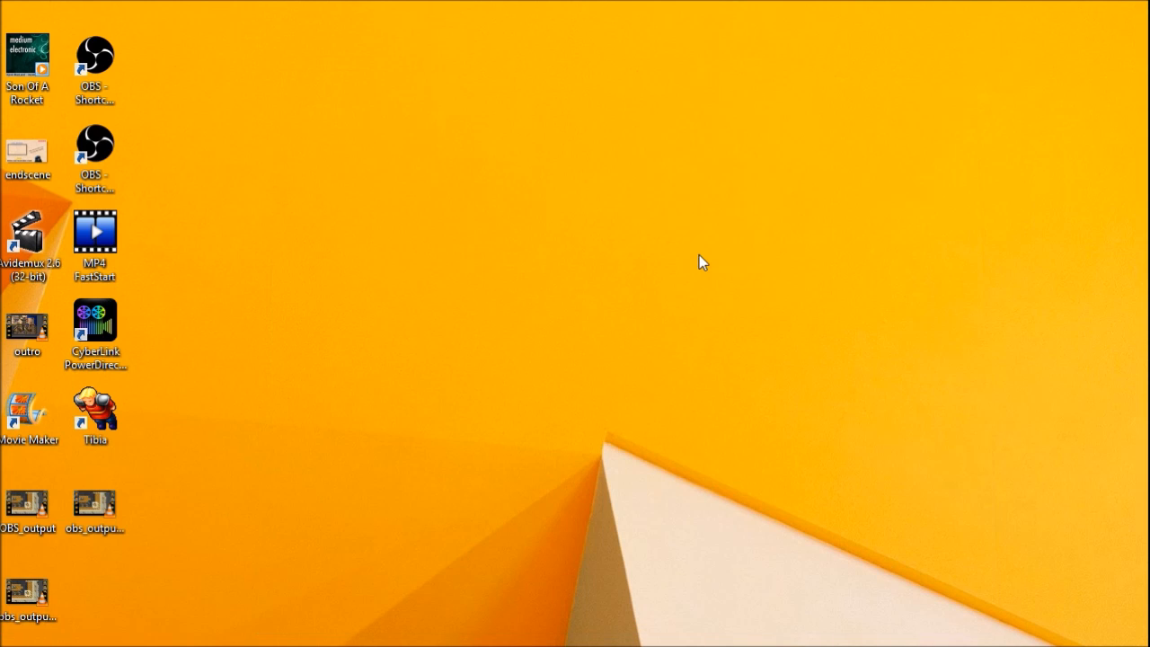
double_click(37, 609)
click(386, 295)
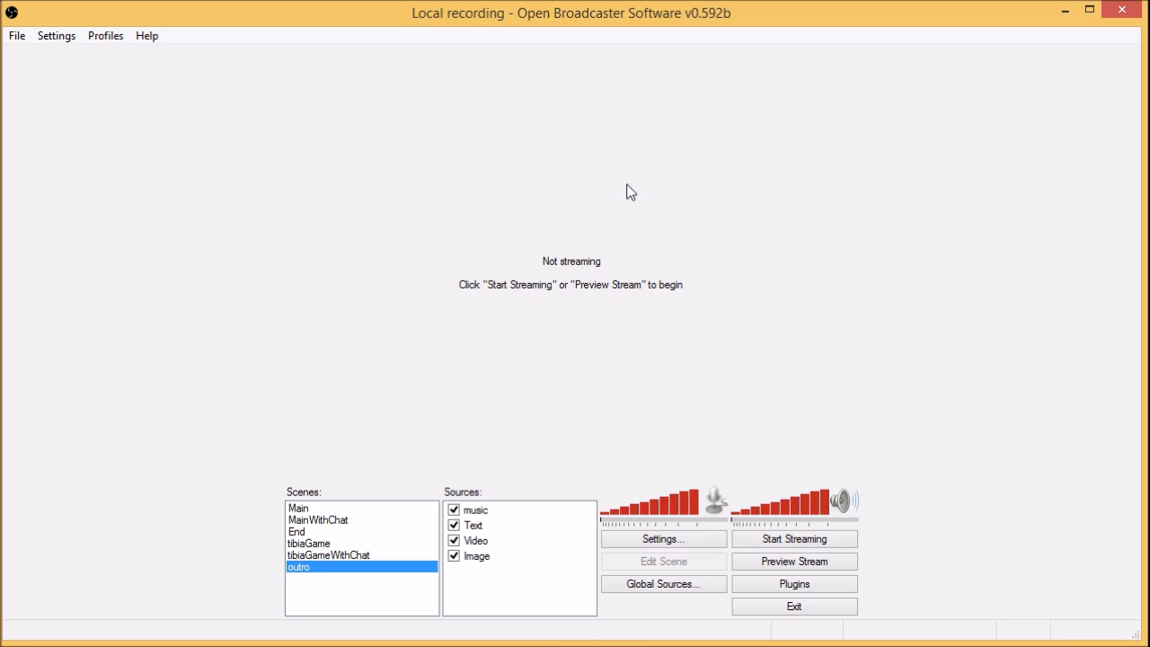
- In Open Broadcaster Software, try custom x264 encoder settings with crf=22 and crf=10, discard the changes, and minimize the program
click(56, 36)
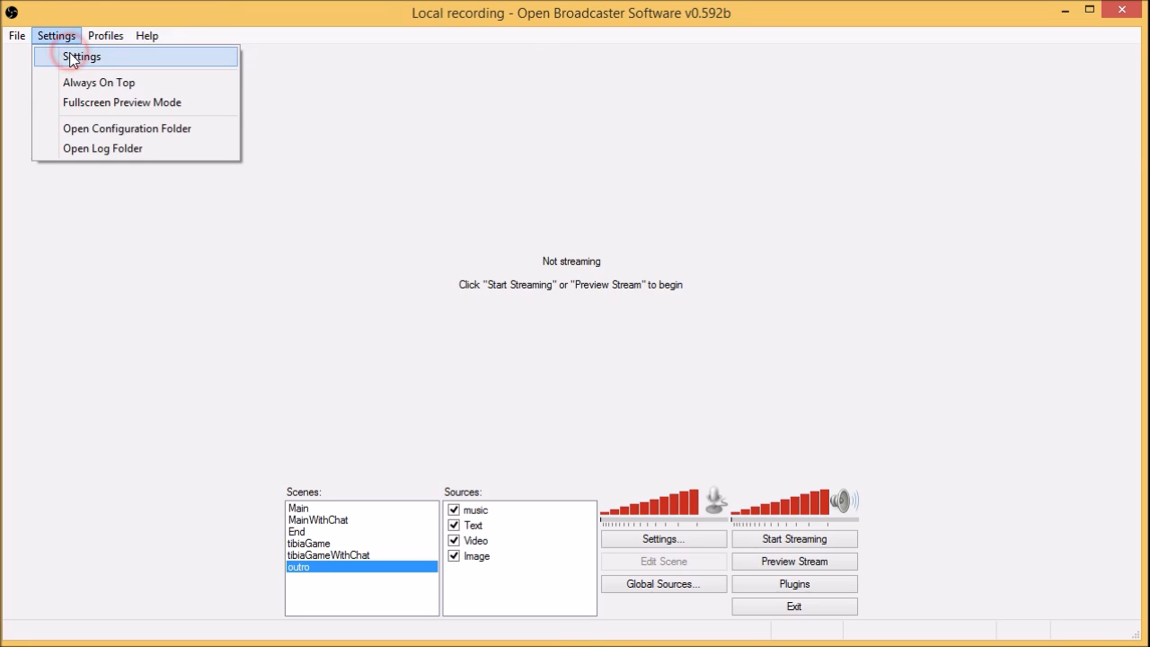
click(72, 57)
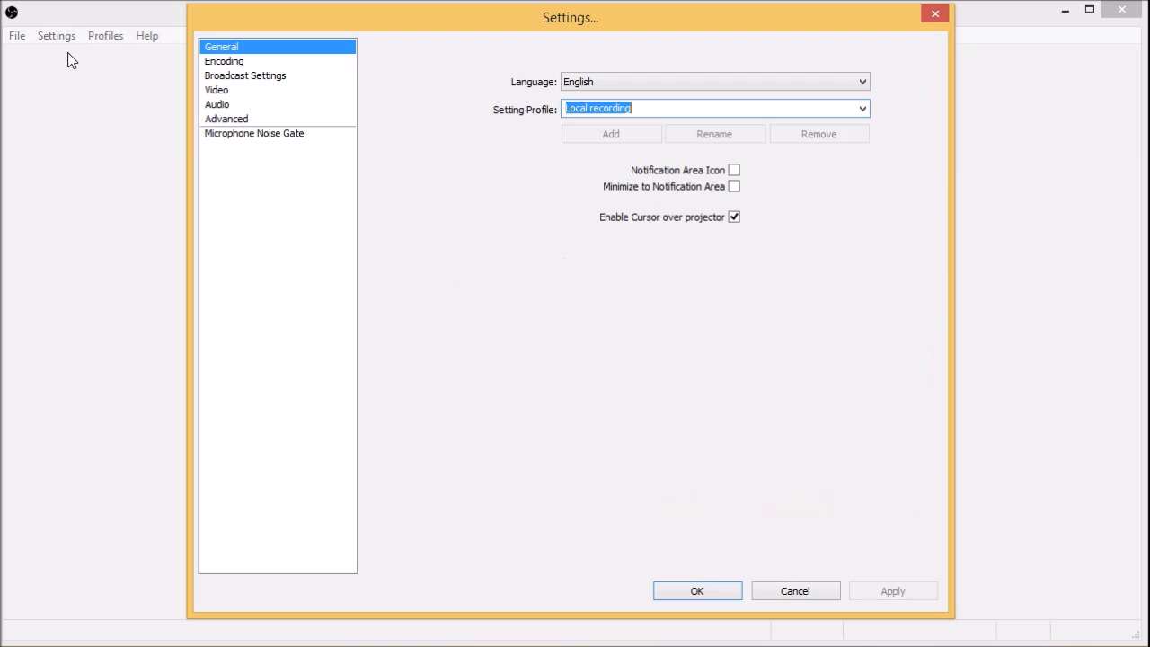
click(240, 64)
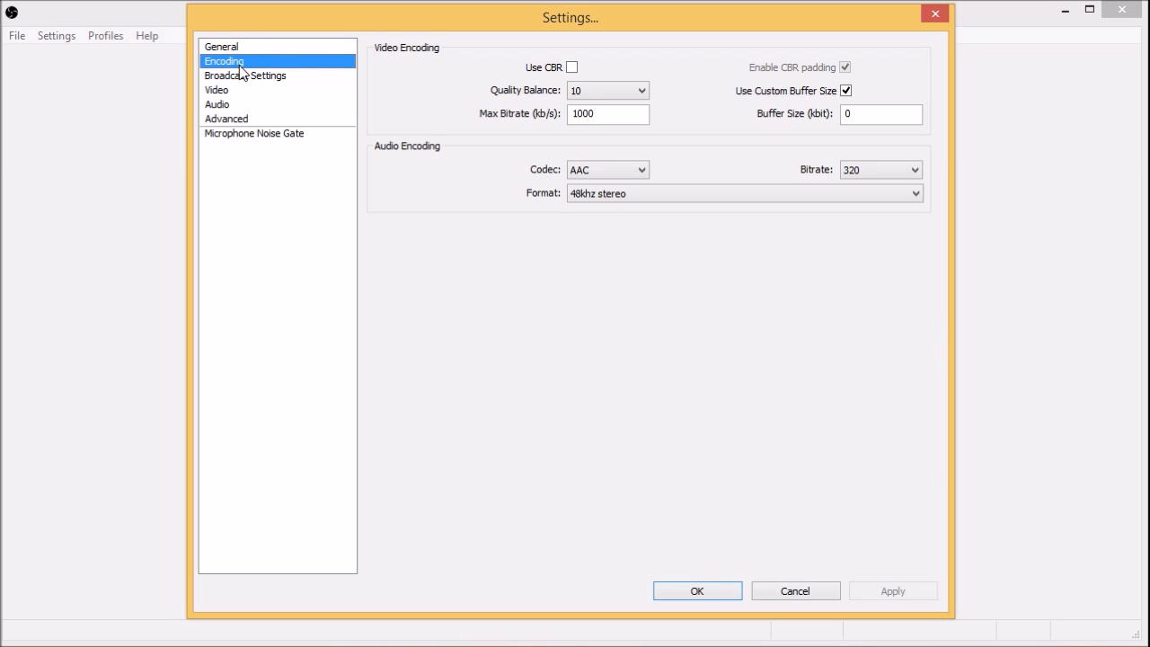
click(241, 118)
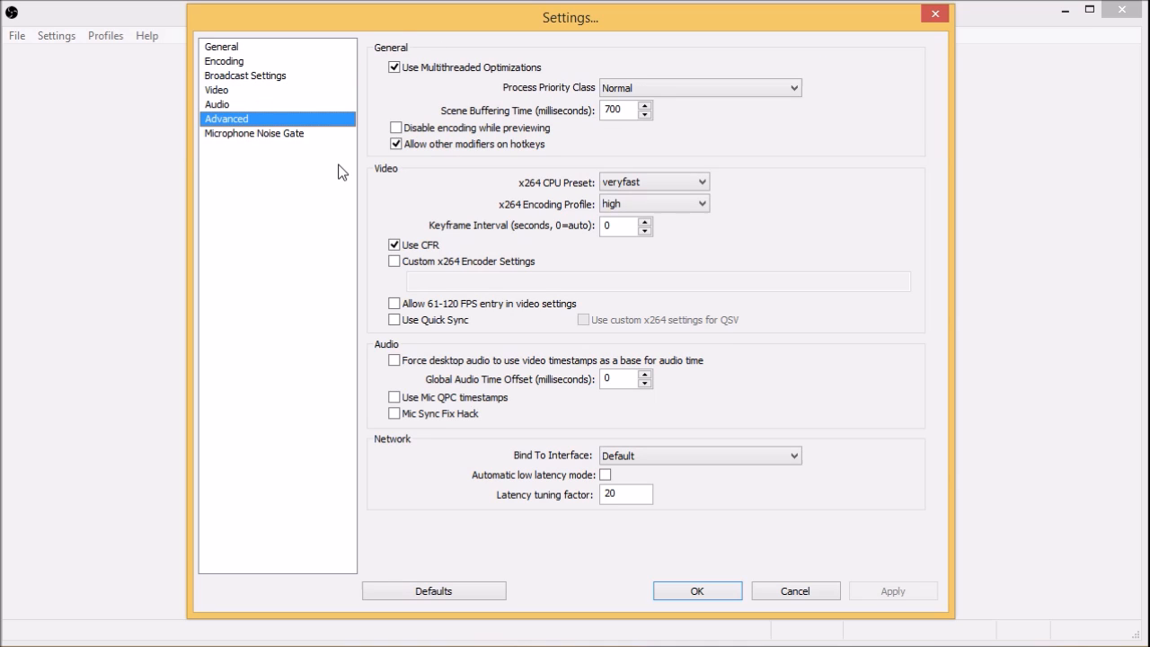
click(393, 261)
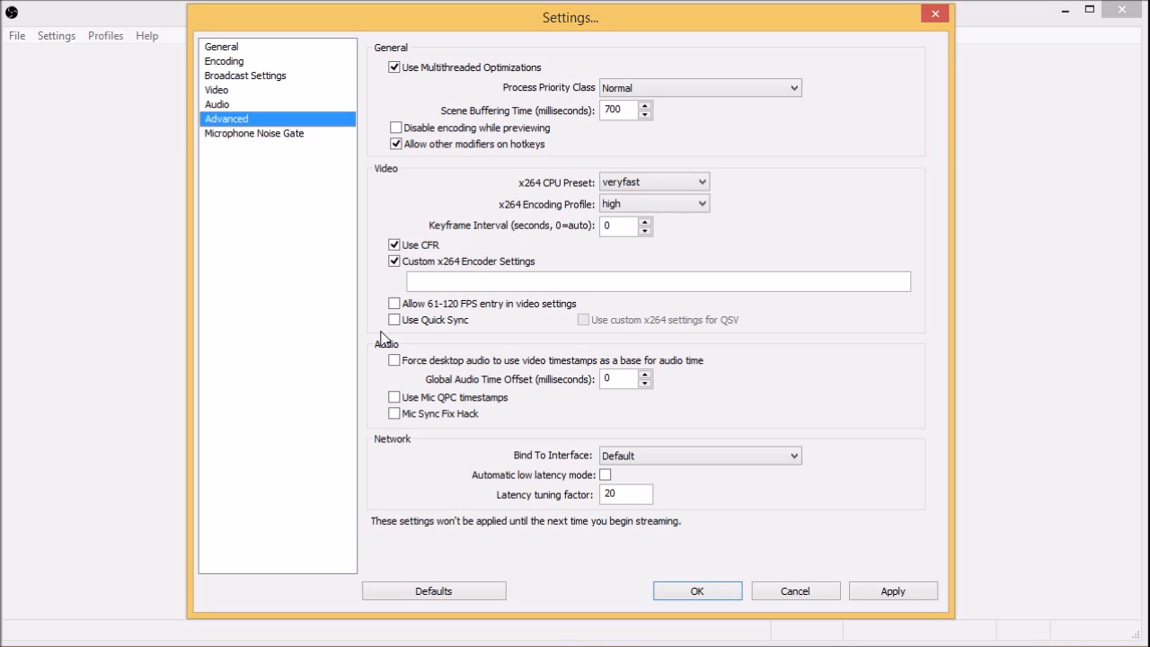
click(476, 282)
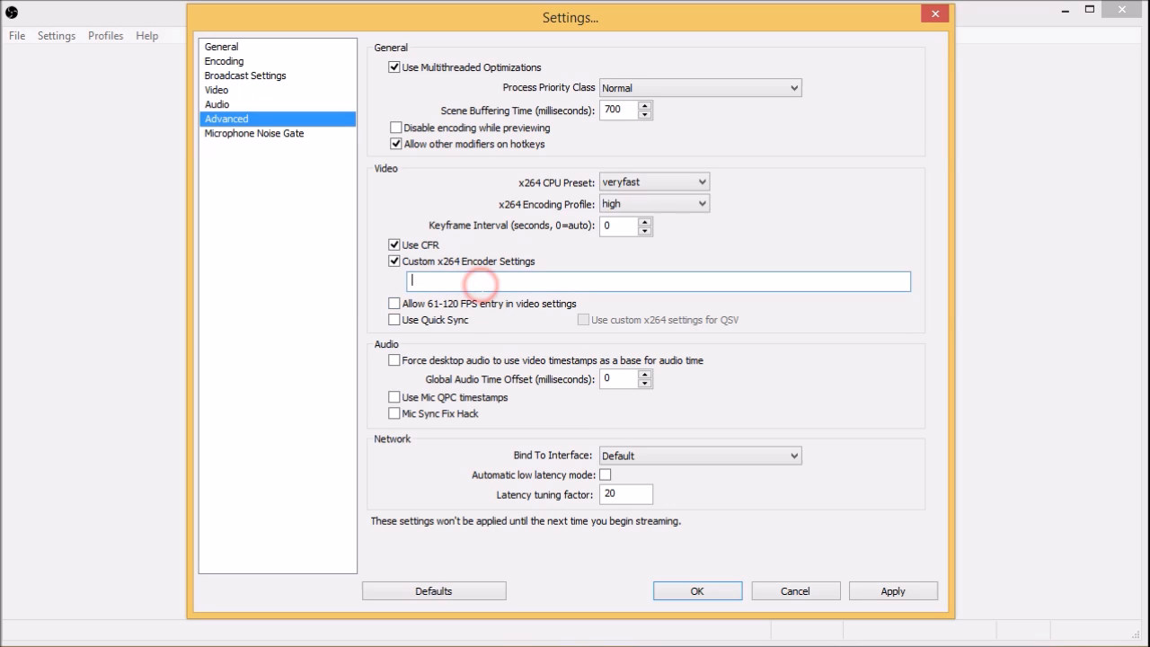
text(crf=)
text(22)
key(BackSpace)
key(BackSpace)
text(10)
click(802, 593)
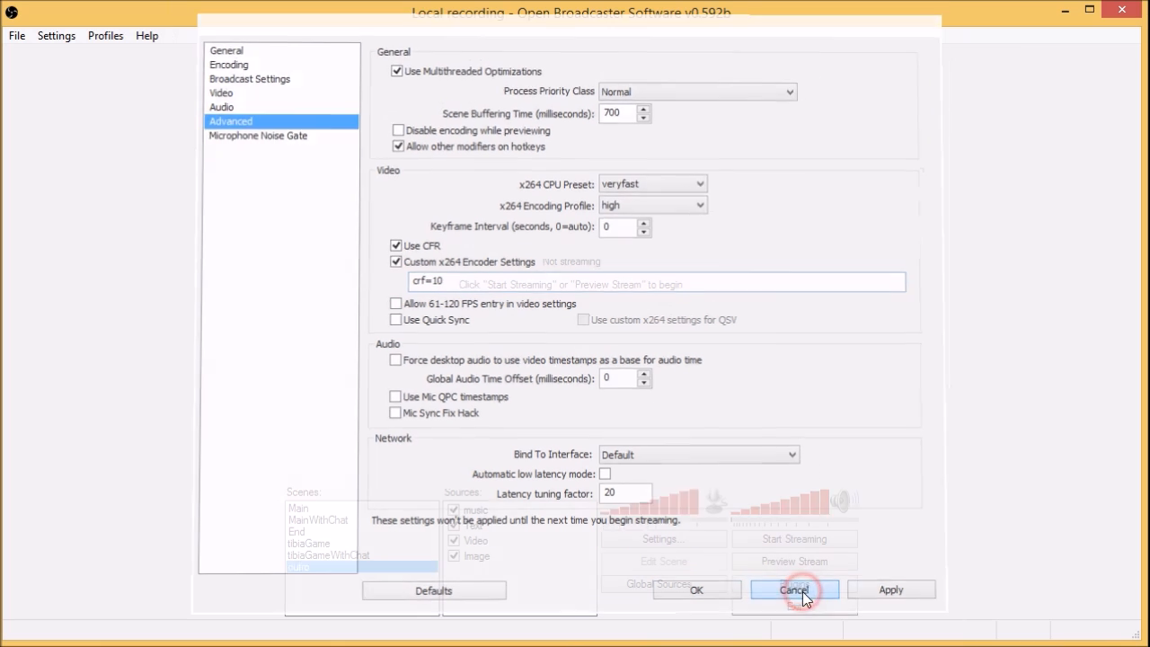
click(1064, 13)
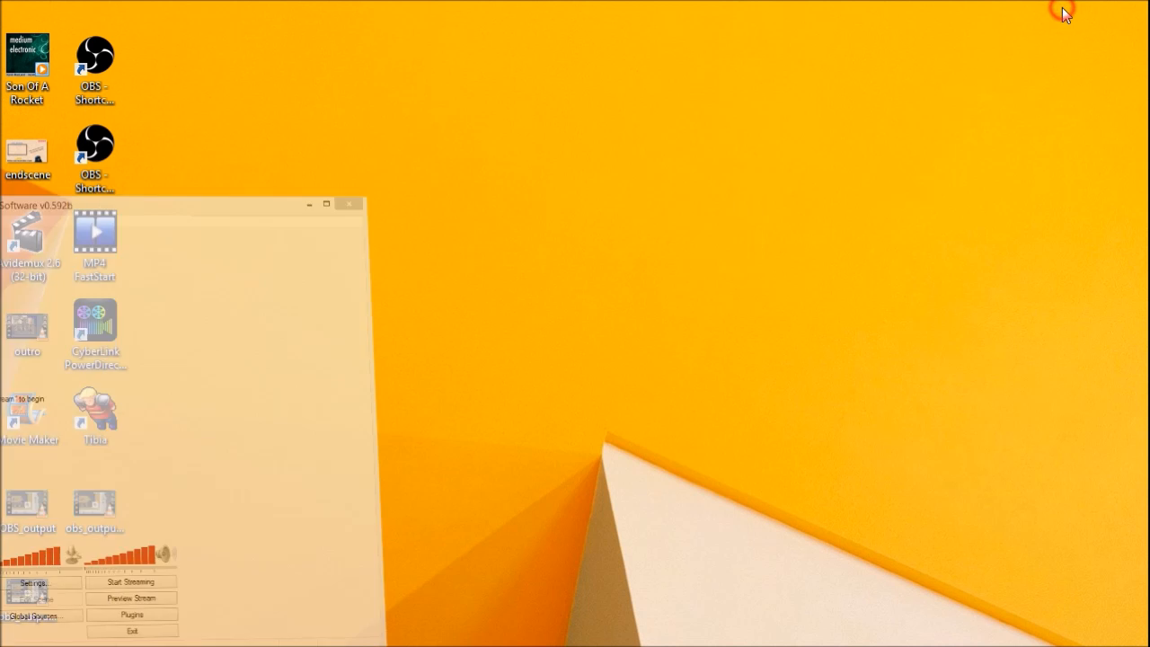
click(95, 328)
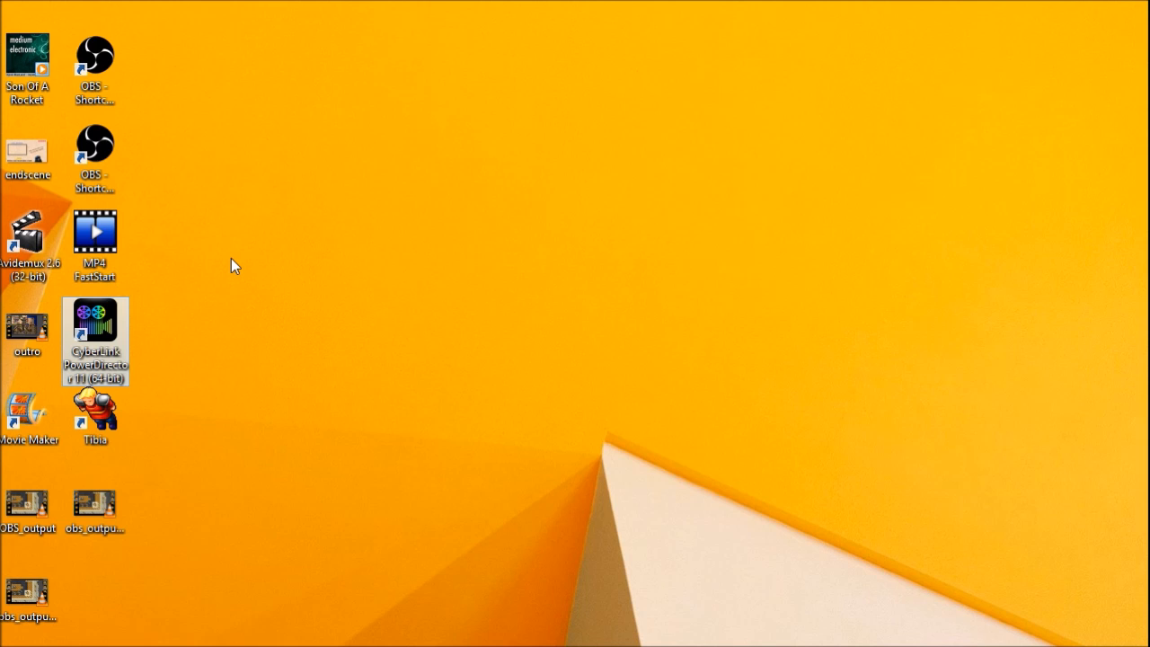
click(225, 258)
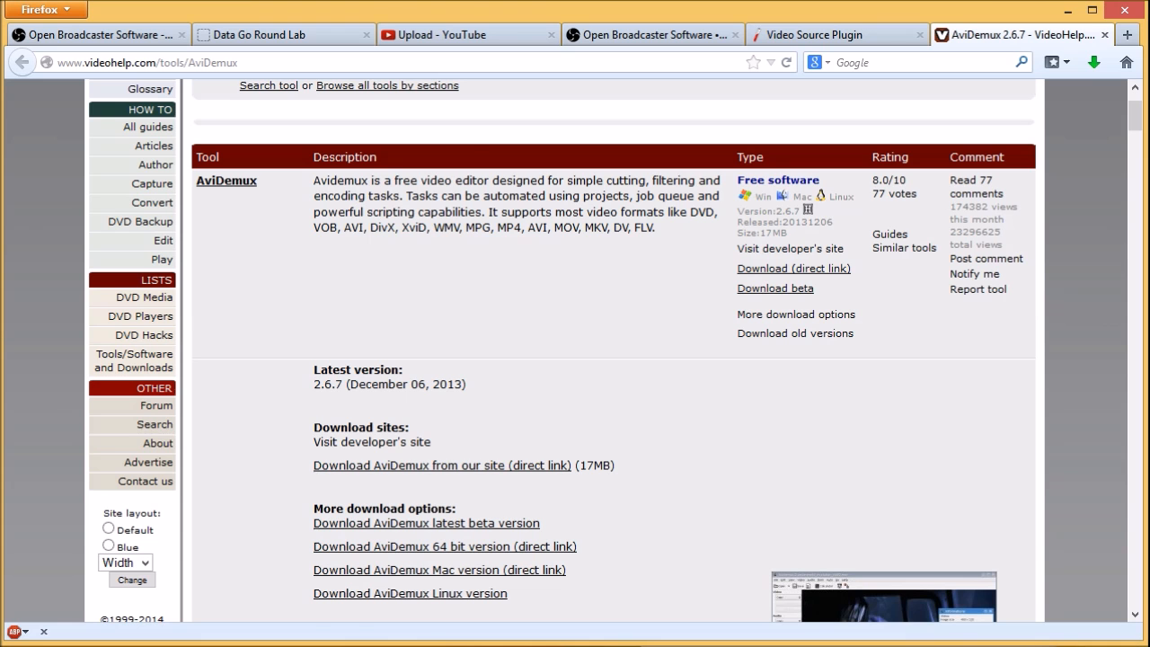
- Switch to Firefox and view the MP4 FastStart description on the Data Go Round Lab page, and minimize the browser
click(324, 36)
scroll(502, 225, down, 1)
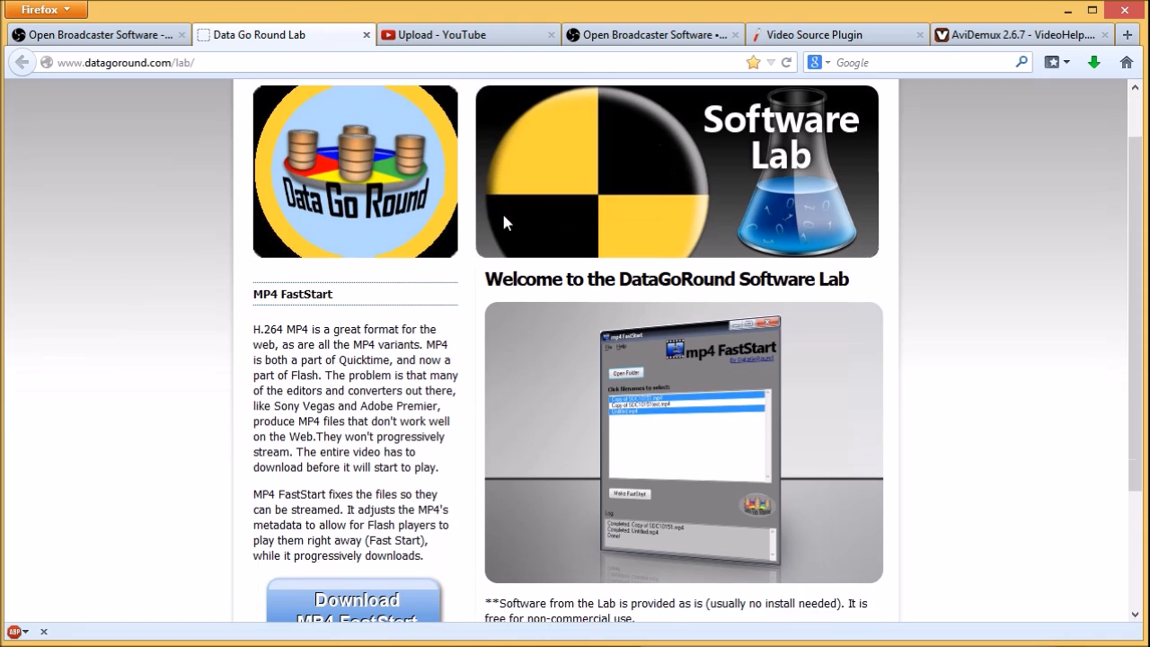
scroll(645, 216, up, 1)
click(1063, 11)
click(554, 206)
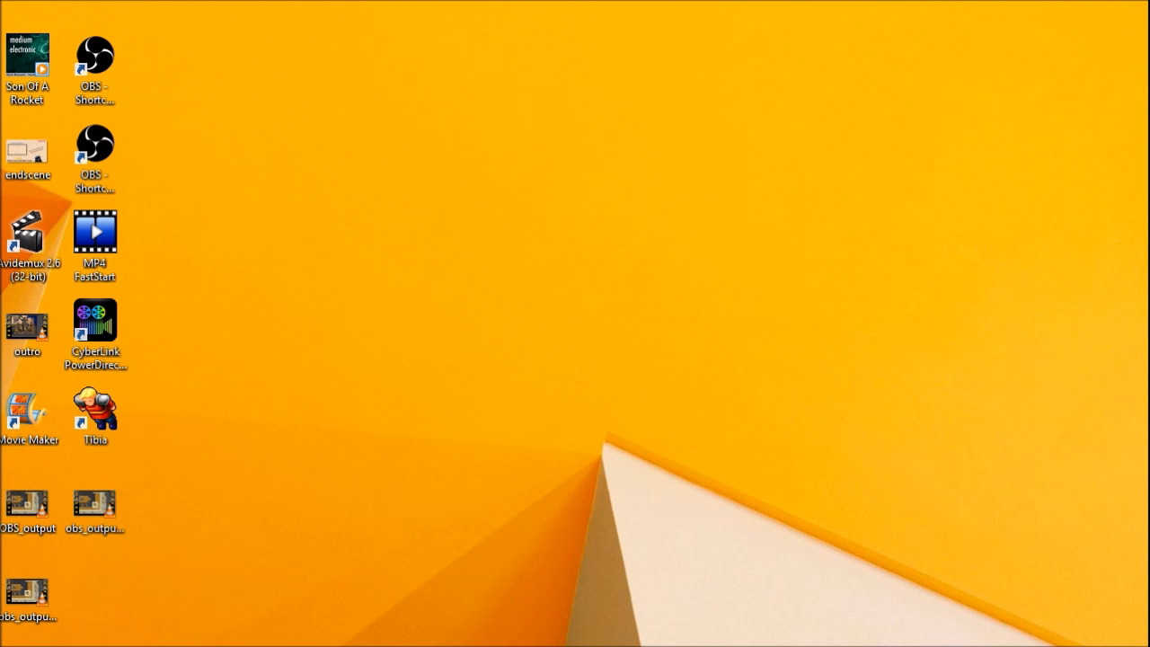
- In mp4 FastStart, load the Desktop folder and process OBS_output.mp4 for fast start
drag(222, 0, 586, 95)
click(390, 202)
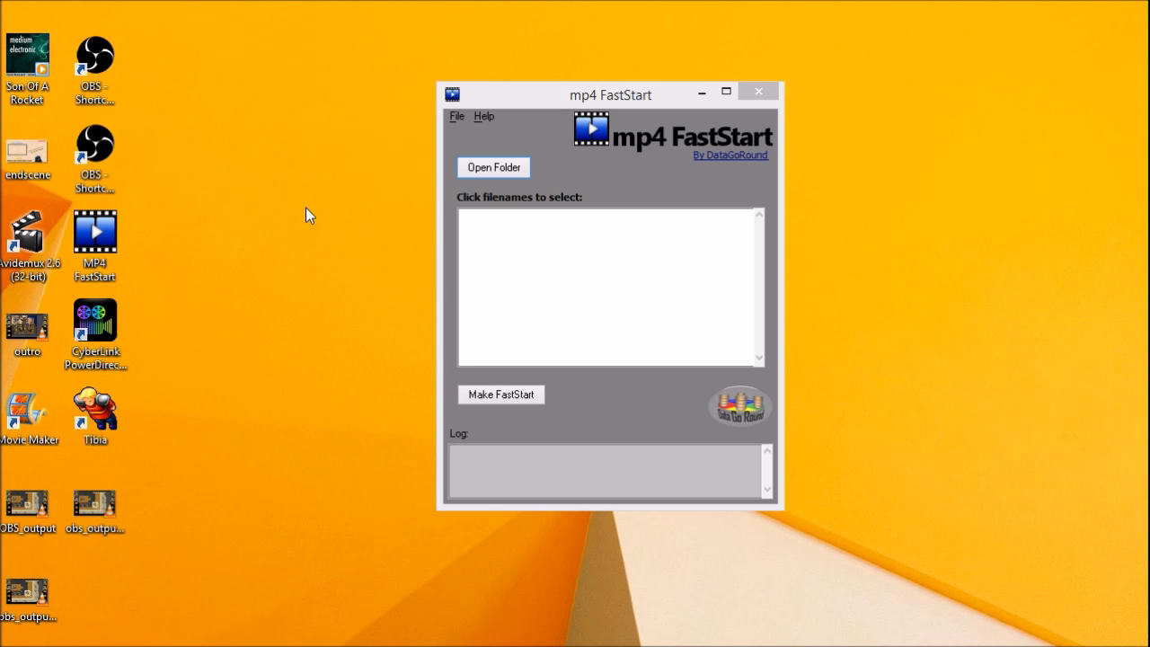
click(505, 170)
click(496, 254)
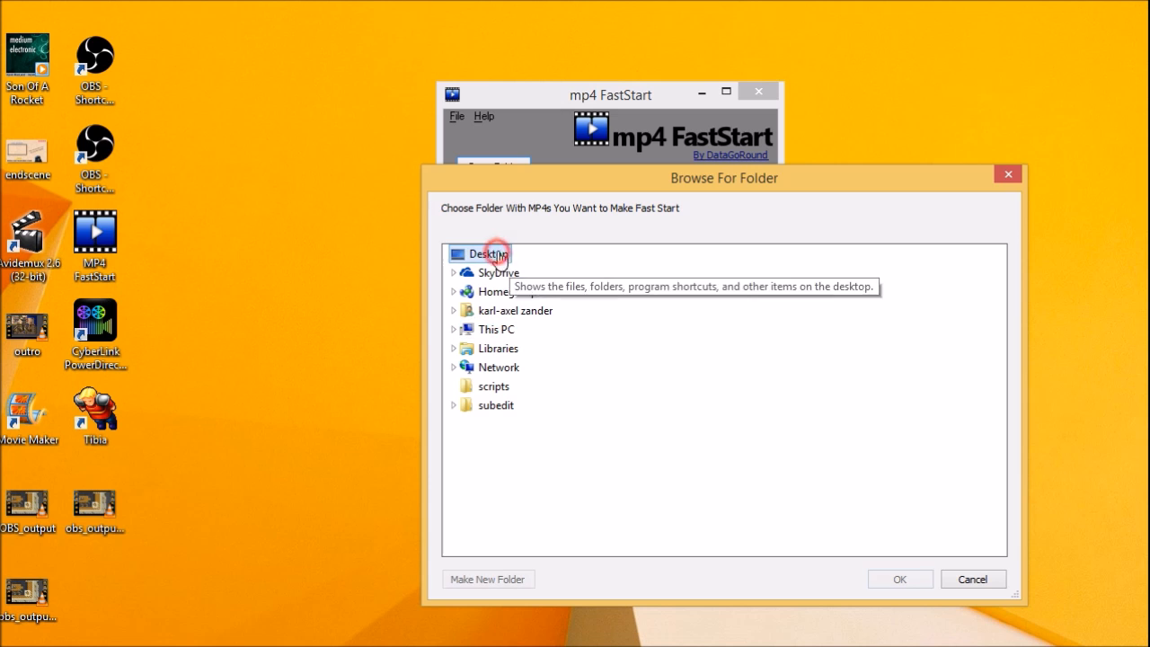
click(503, 256)
click(910, 577)
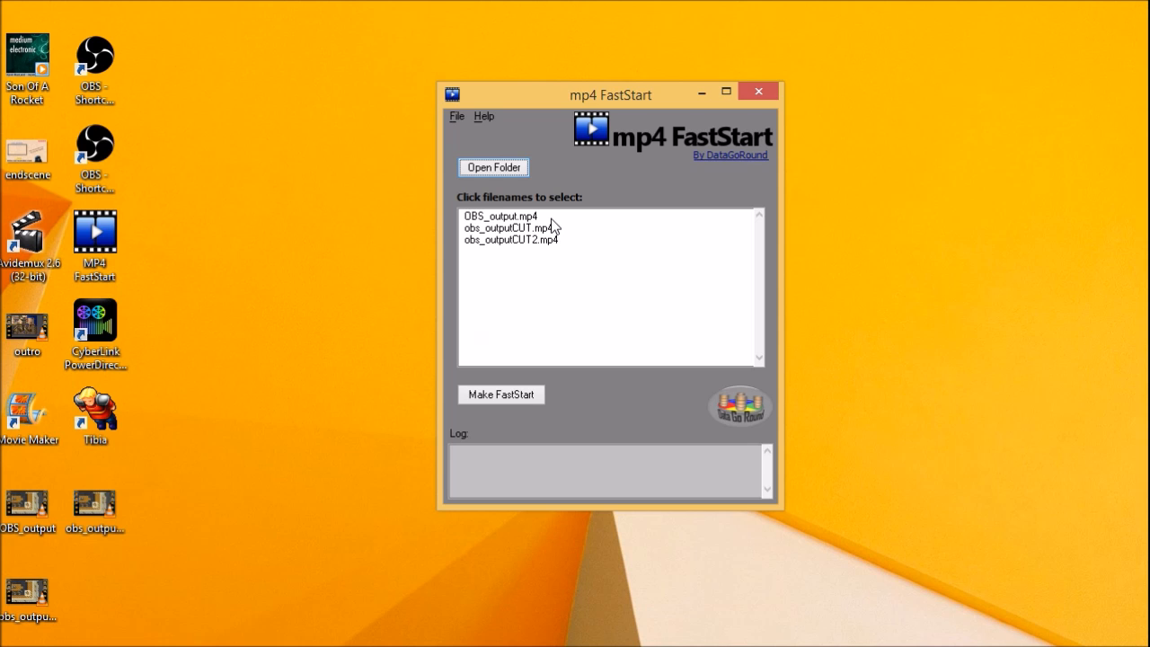
click(526, 219)
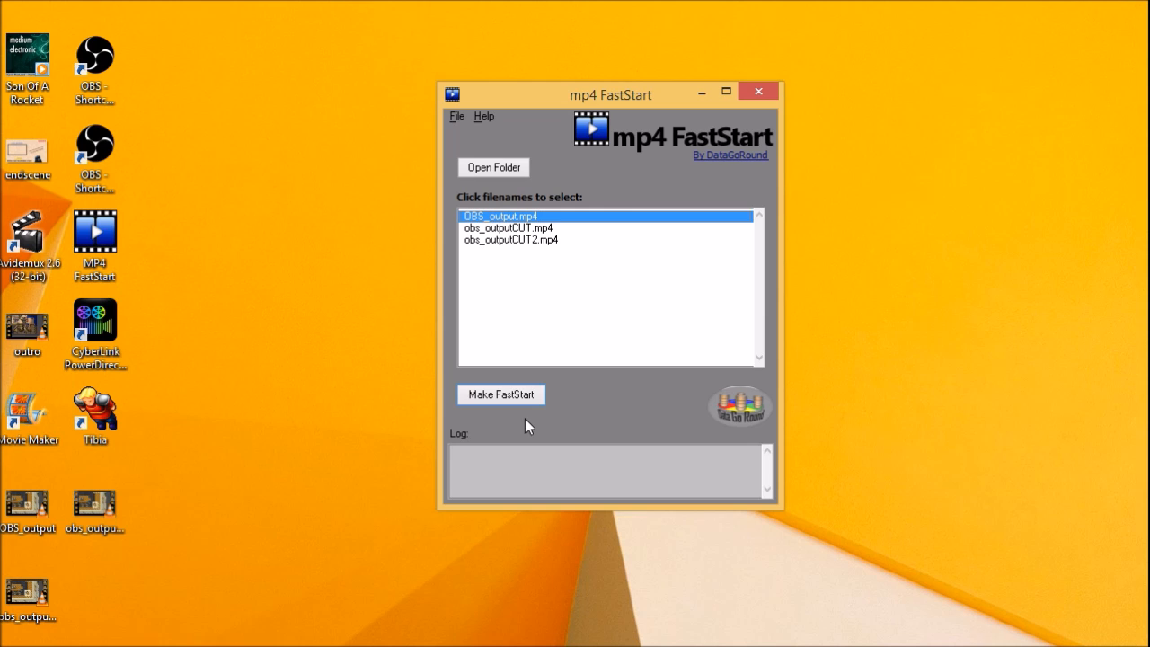
click(513, 393)
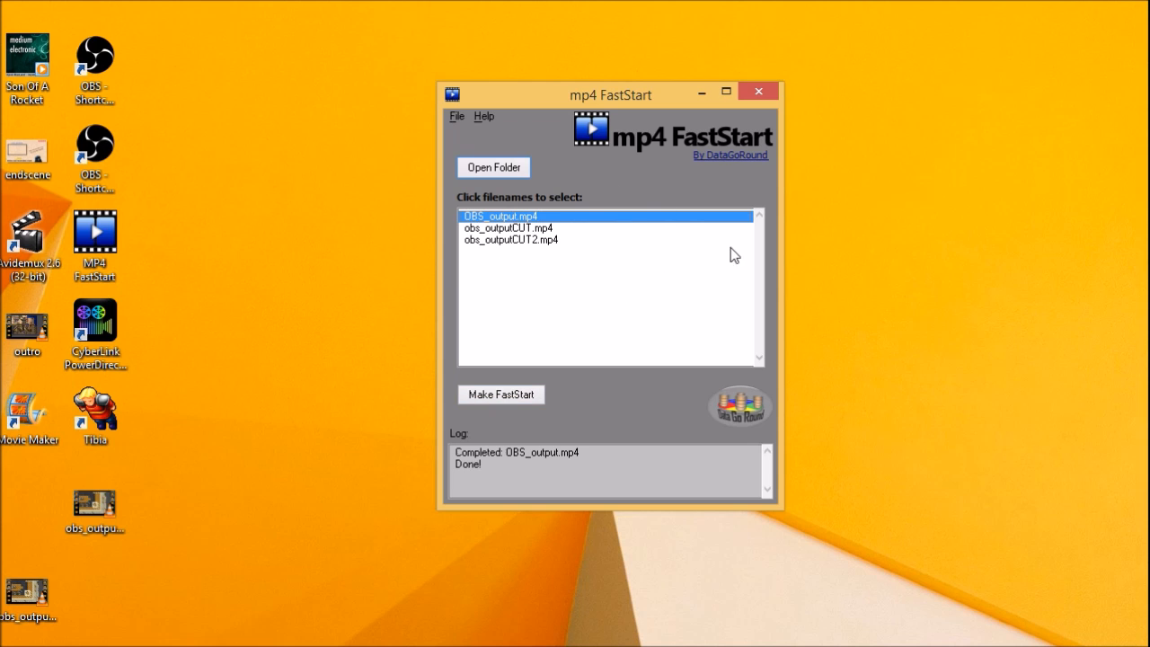
- Place the processed OBS_output file beside the upper OBS shortcut on the desktop and close mp4 FastStart
drag(2, 171, 213, 498)
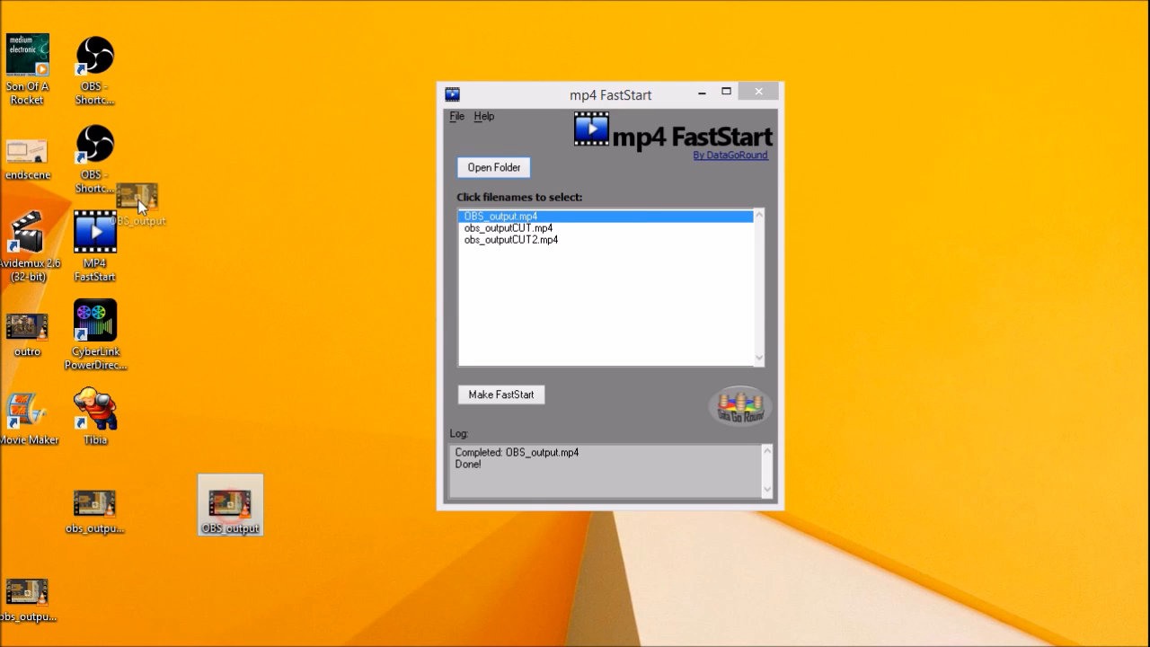
drag(138, 199, 160, 91)
click(223, 264)
click(760, 90)
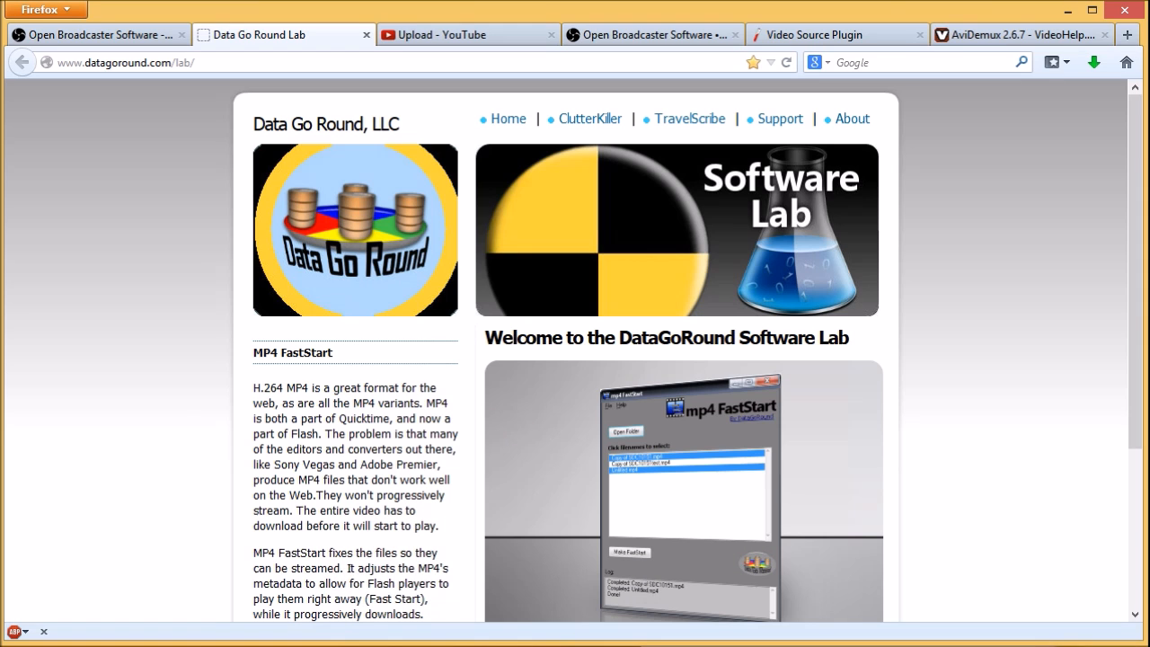
- Switch to the YouTube upload page in Firefox, shift the browser window off the desktop icons, and upload the OBS_output file
click(466, 35)
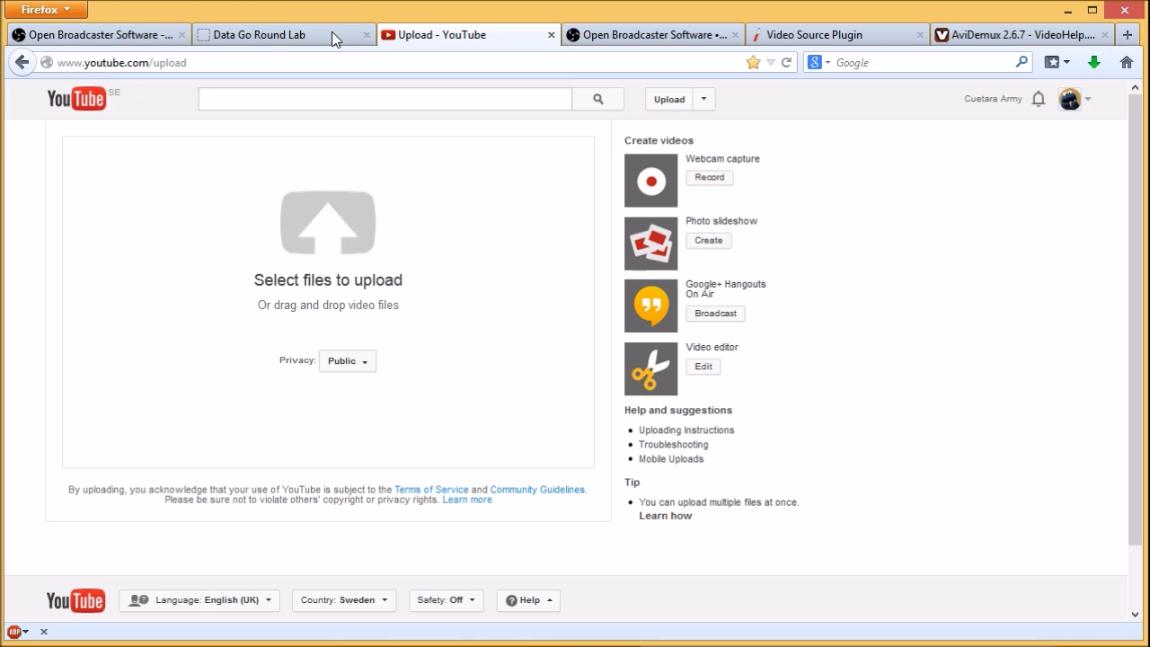
drag(372, 18, 529, 20)
drag(318, 24, 362, 42)
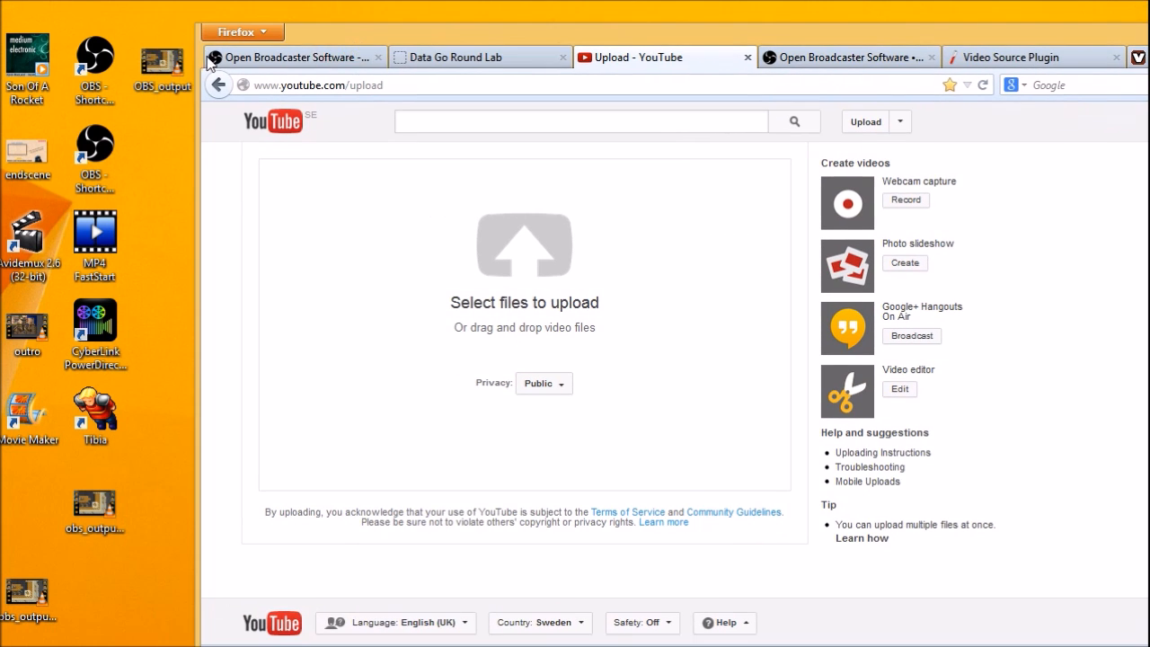
drag(163, 62, 386, 288)
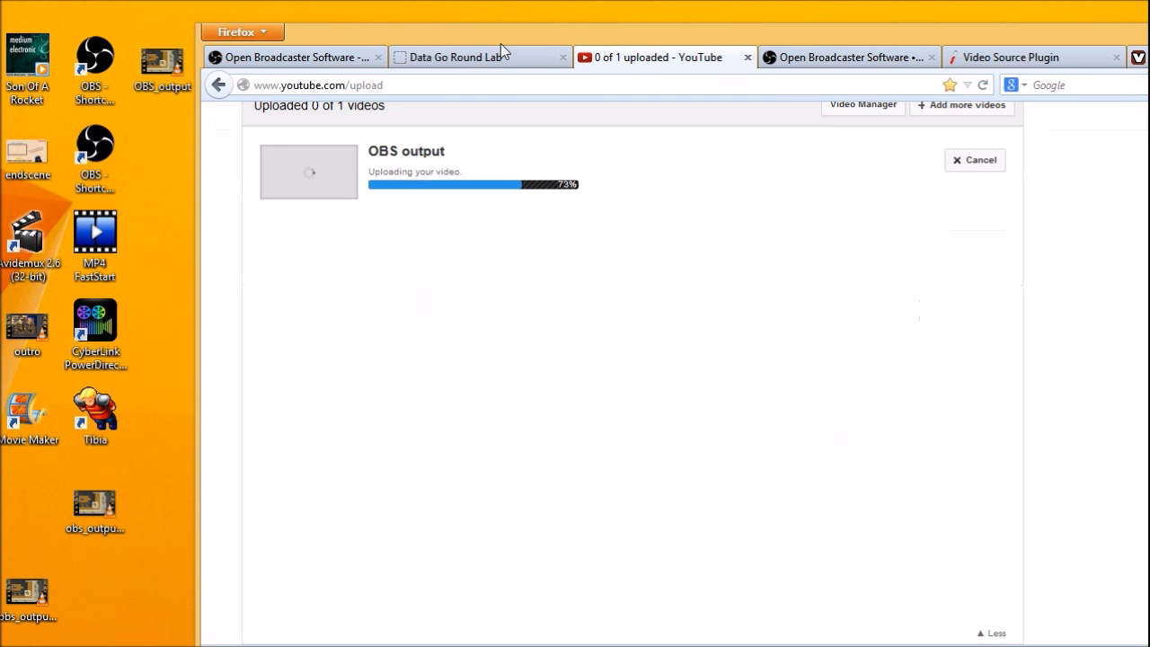
- Move the browser window back to fill the screen and set the OBS output video's privacy to Unlisted
drag(505, 34, 307, 11)
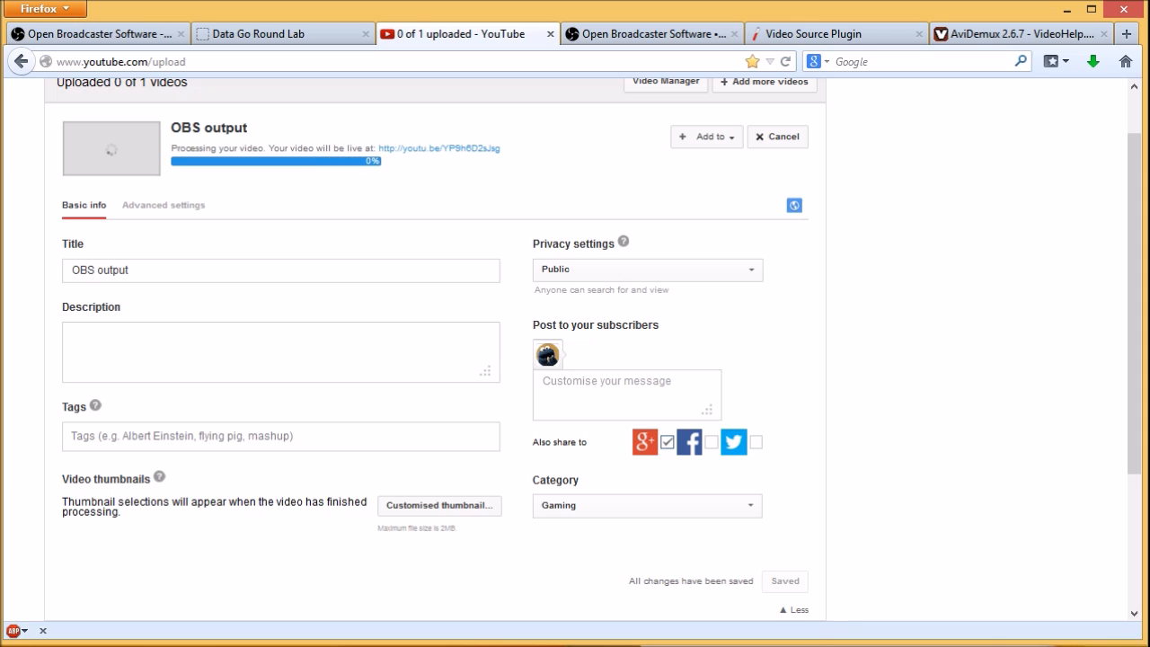
click(732, 274)
click(690, 306)
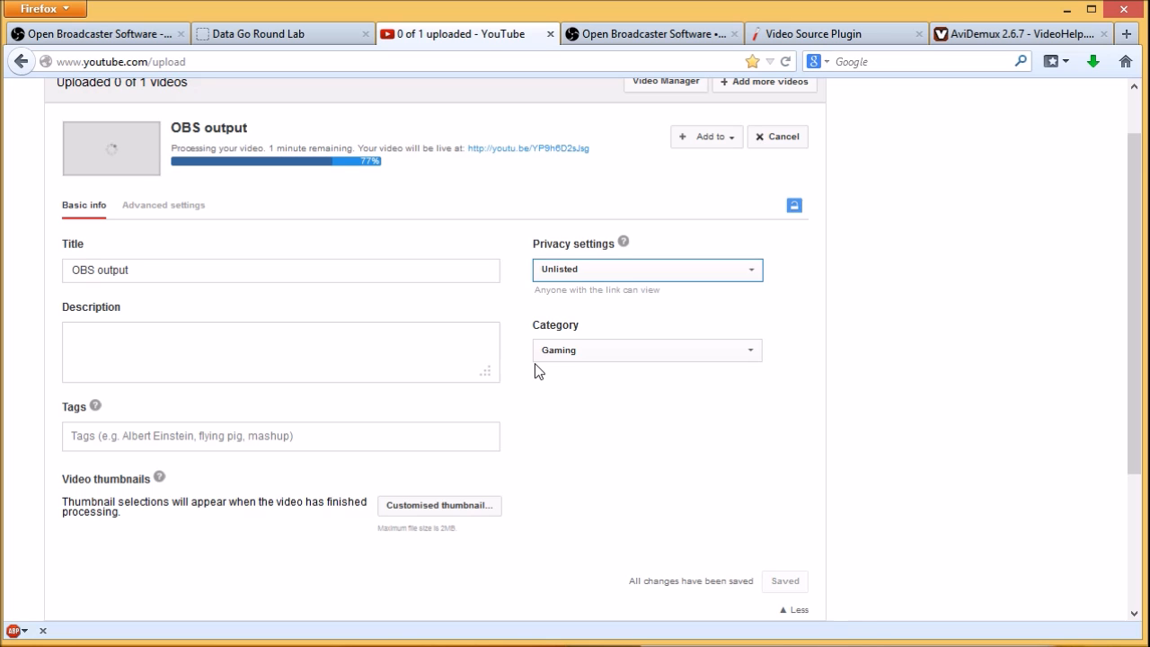
scroll(512, 344, down, 3)
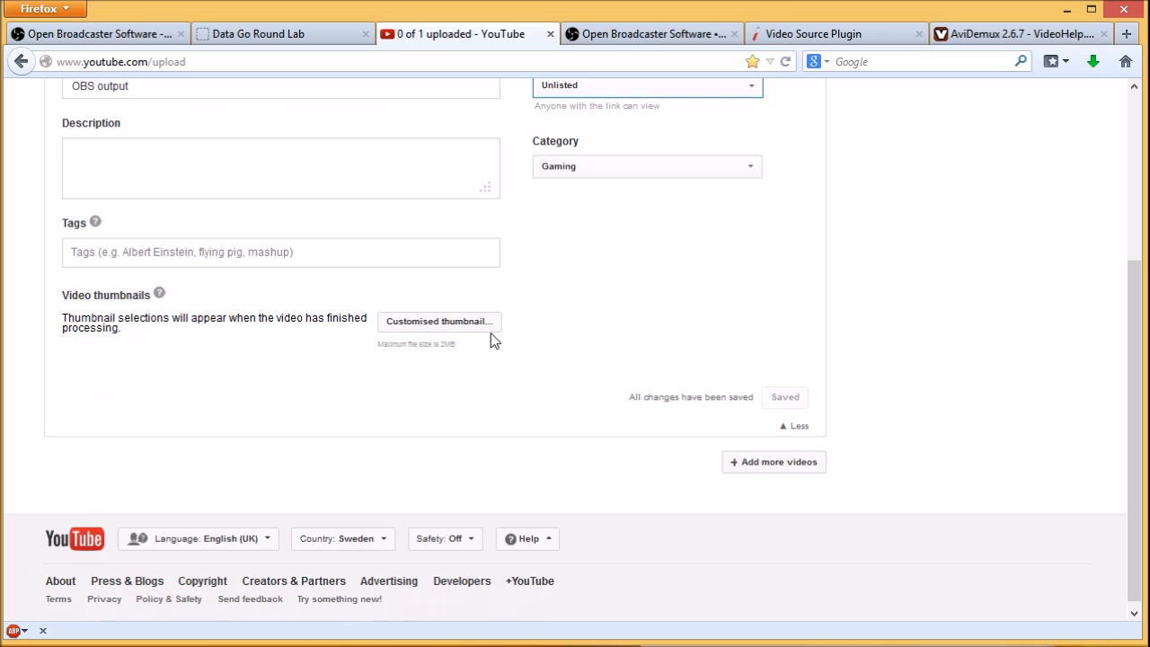
scroll(493, 340, up, 4)
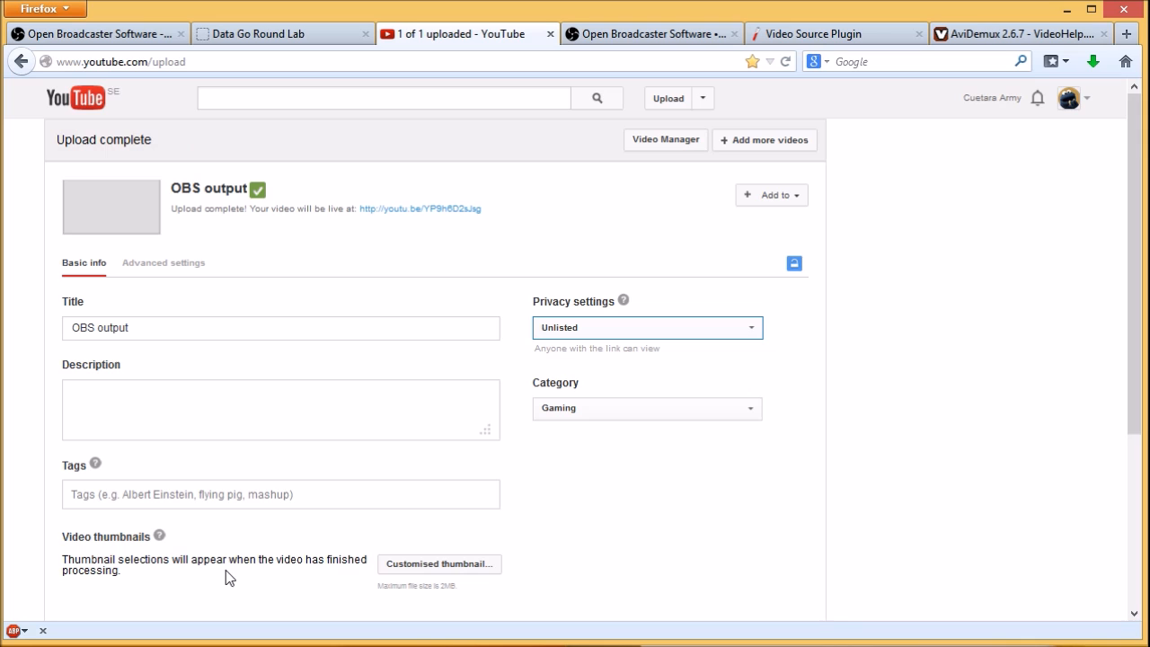
scroll(365, 362, down, 2)
scroll(364, 362, up, 2)
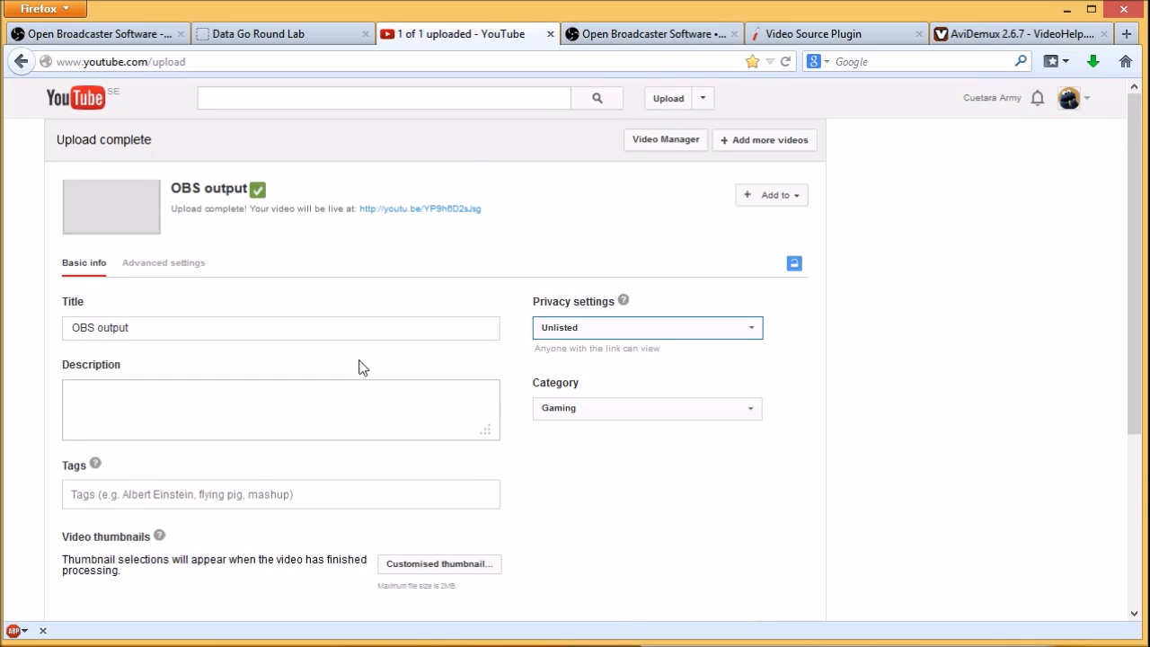
- Open the uploaded OBS output video from its link, check the available playback quality options, and pause the video
click(449, 209)
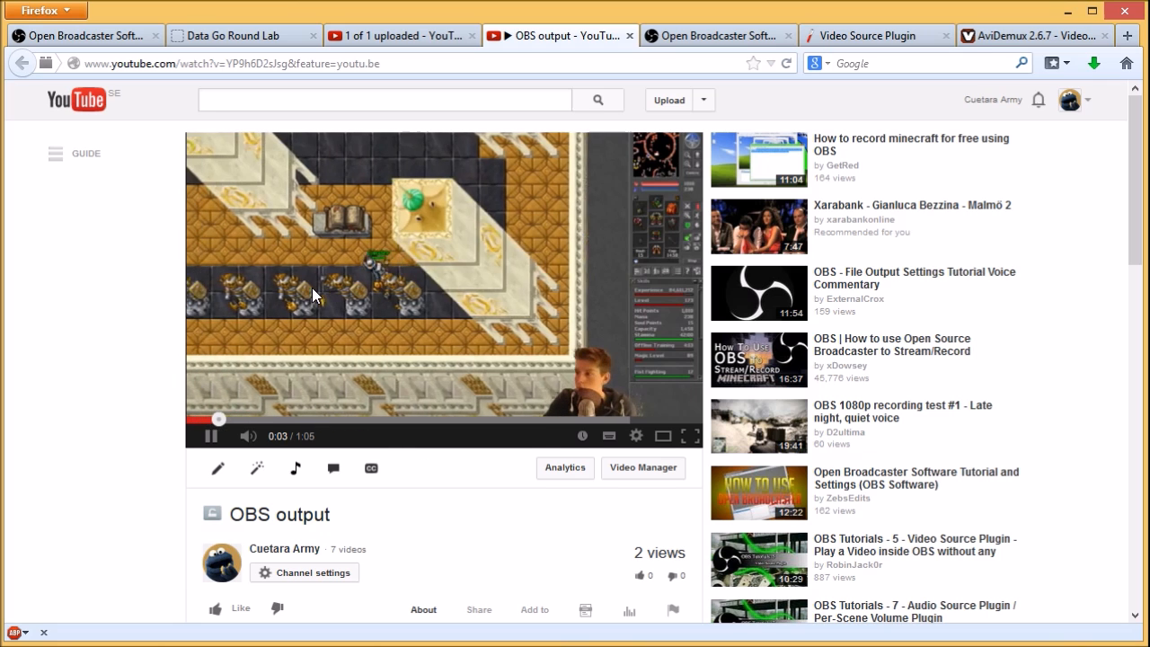
click(636, 437)
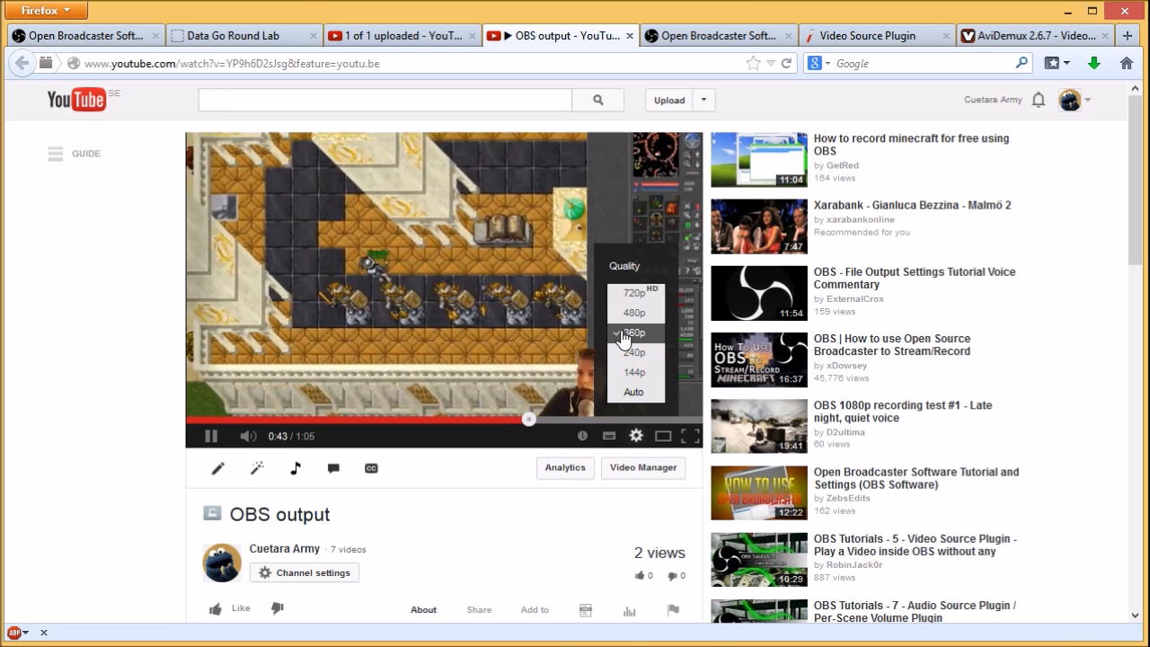
click(70, 343)
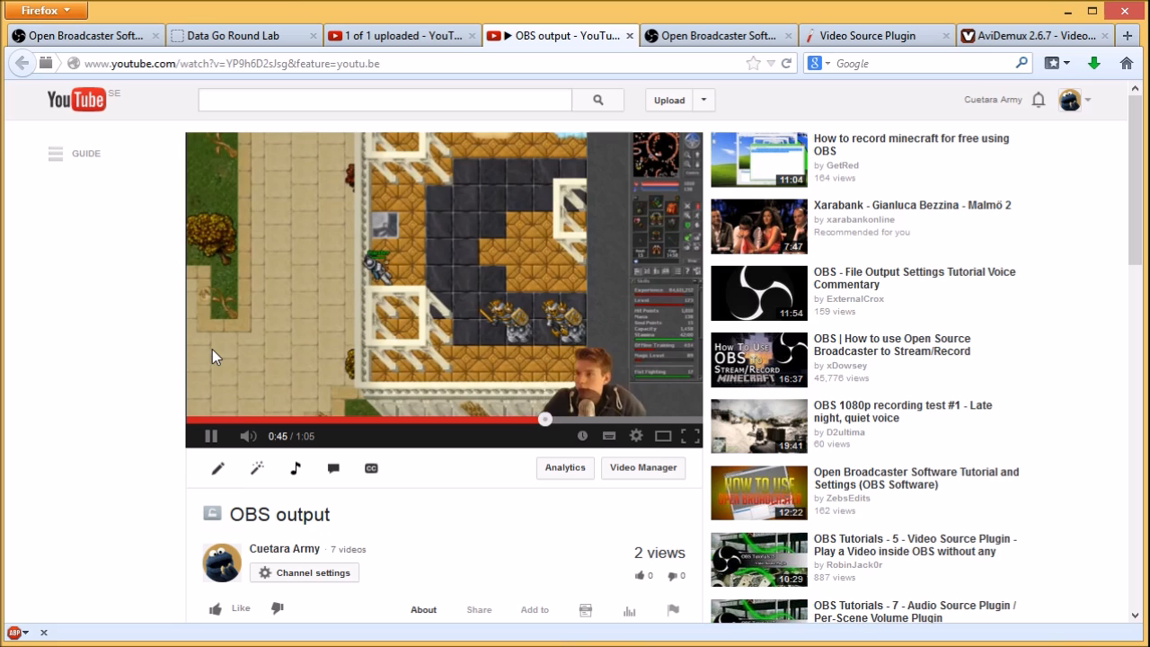
click(211, 436)
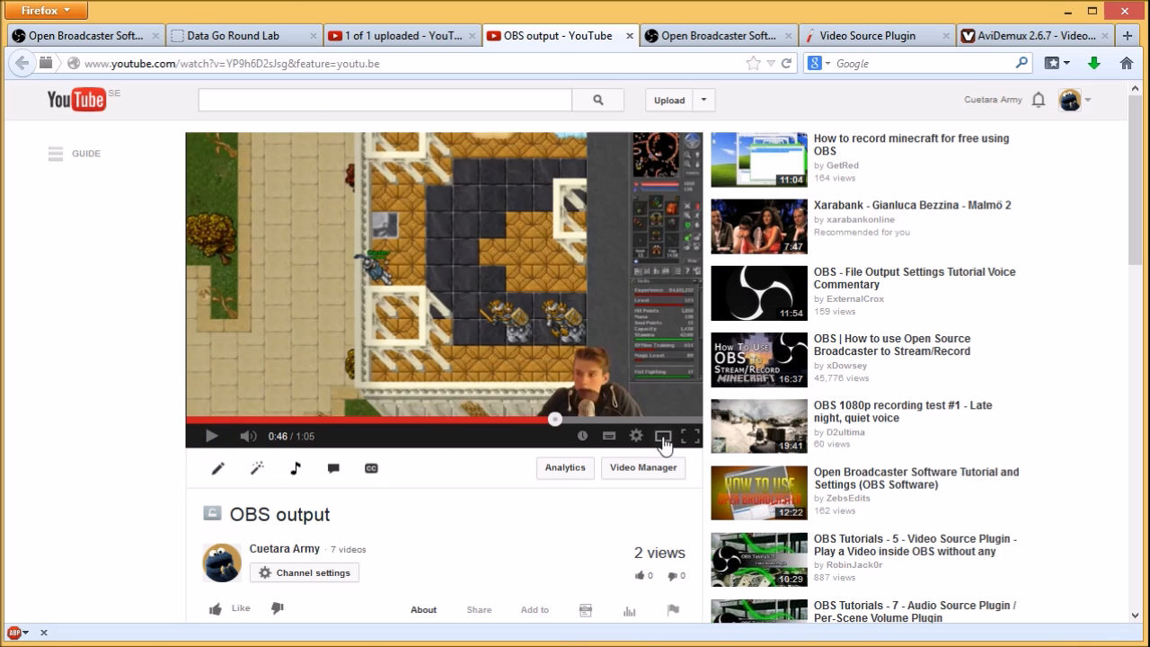
- Enlarge the OBS output video player and set the playback quality to 720p HD
click(663, 436)
click(808, 532)
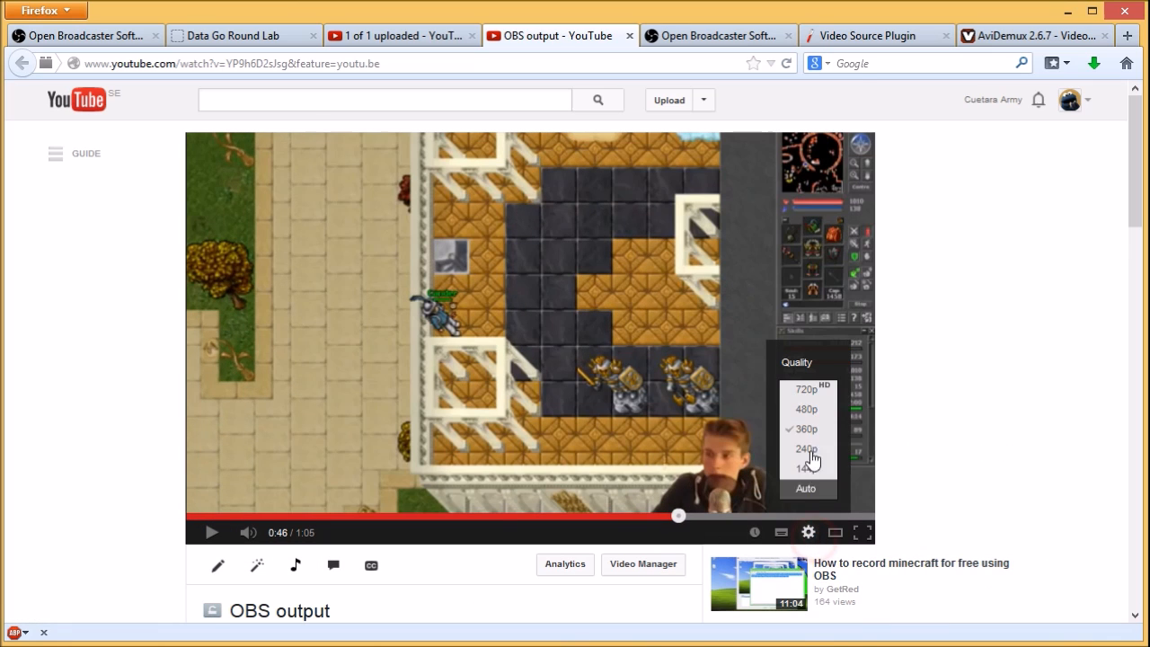
click(813, 395)
- Resume the OBS output video, replay it from near its midpoint to review the picture, and pause it at the end screen
click(212, 532)
click(494, 517)
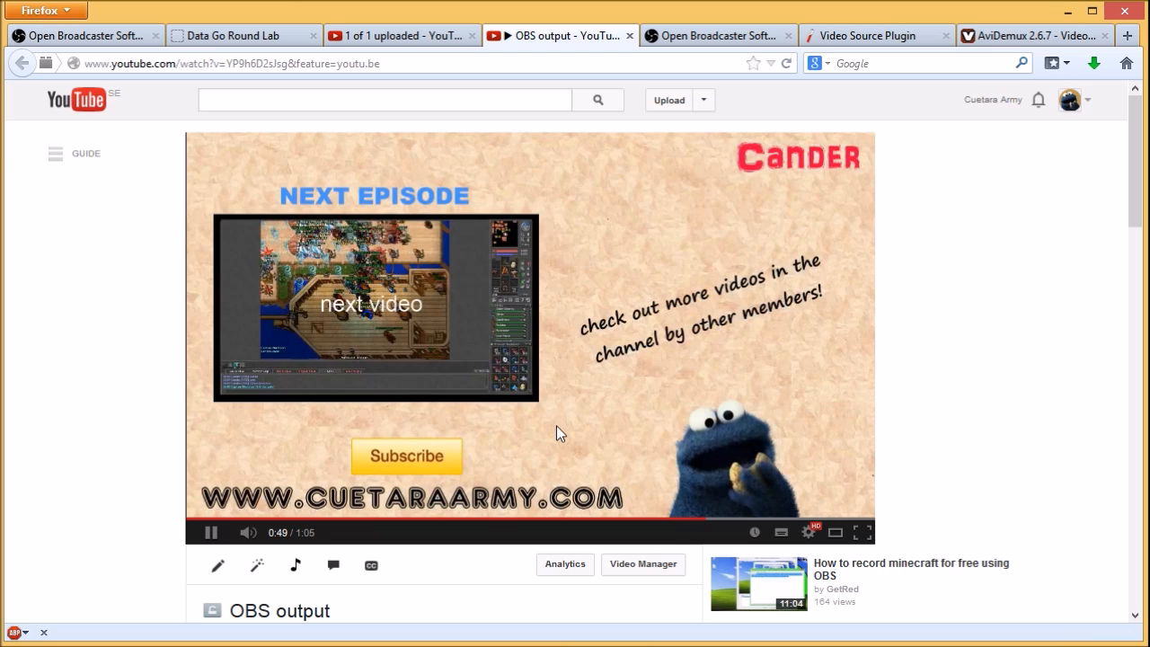
click(208, 534)
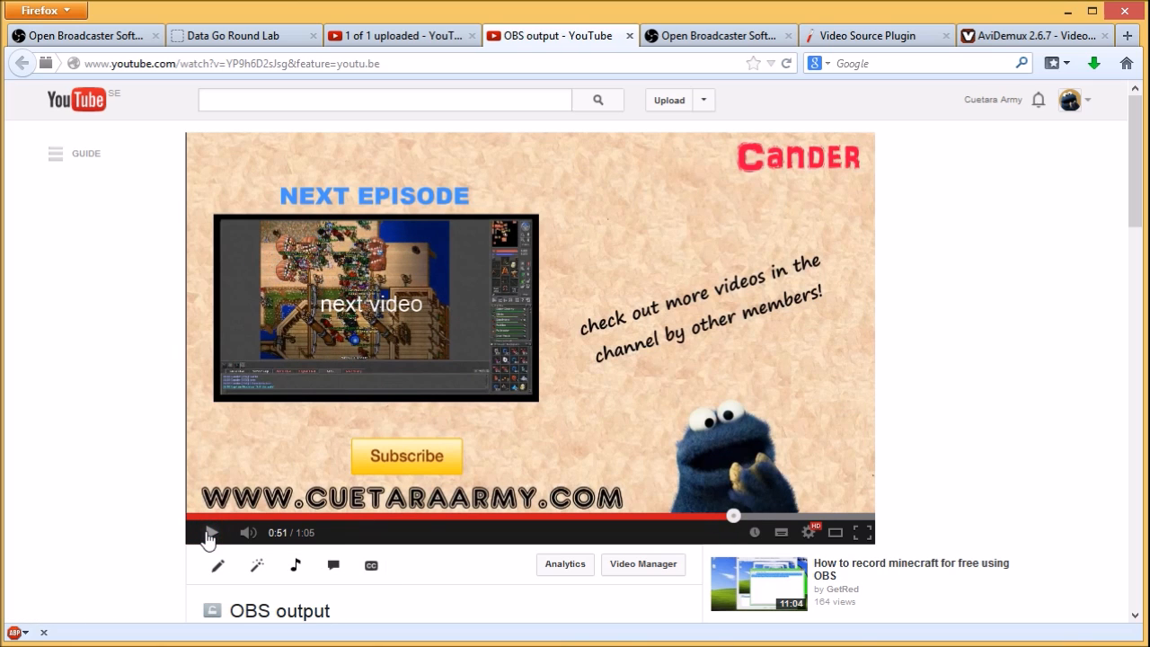